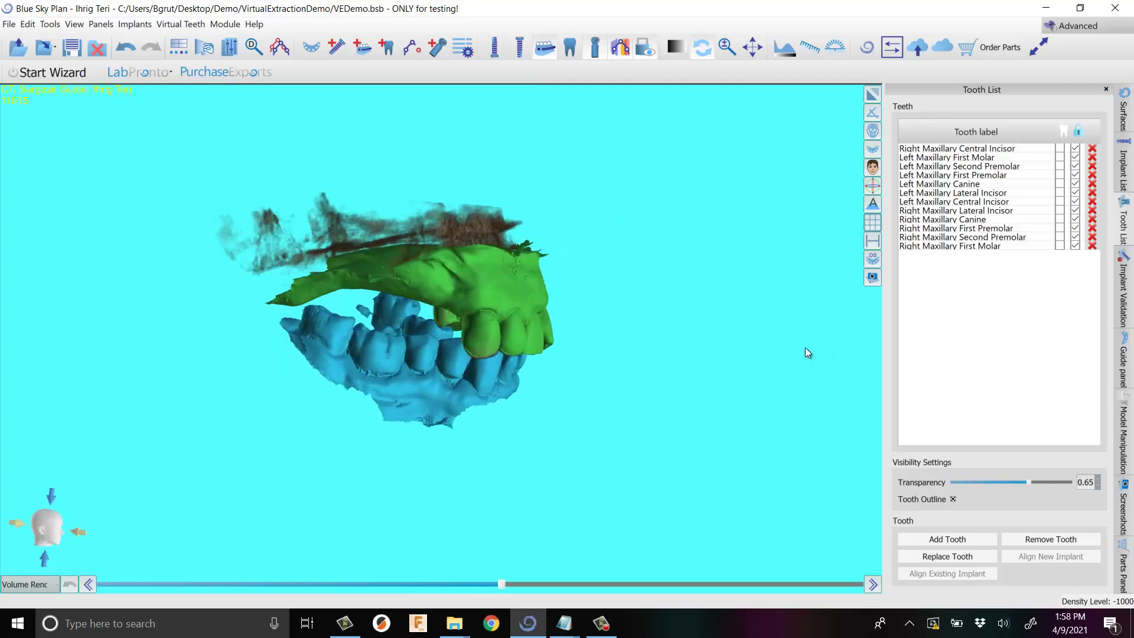
Show the list of surfaces and hide the MaxillaryAnatomy surface to expose the upper tooth roots in the CT.
{"action": "left_click_drag", "start_coordinate": [506, 313], "coordinate": [463, 296]}
{"action": "scroll", "coordinate": [401, 303], "scroll_direction": "up", "scroll_amount": 2}
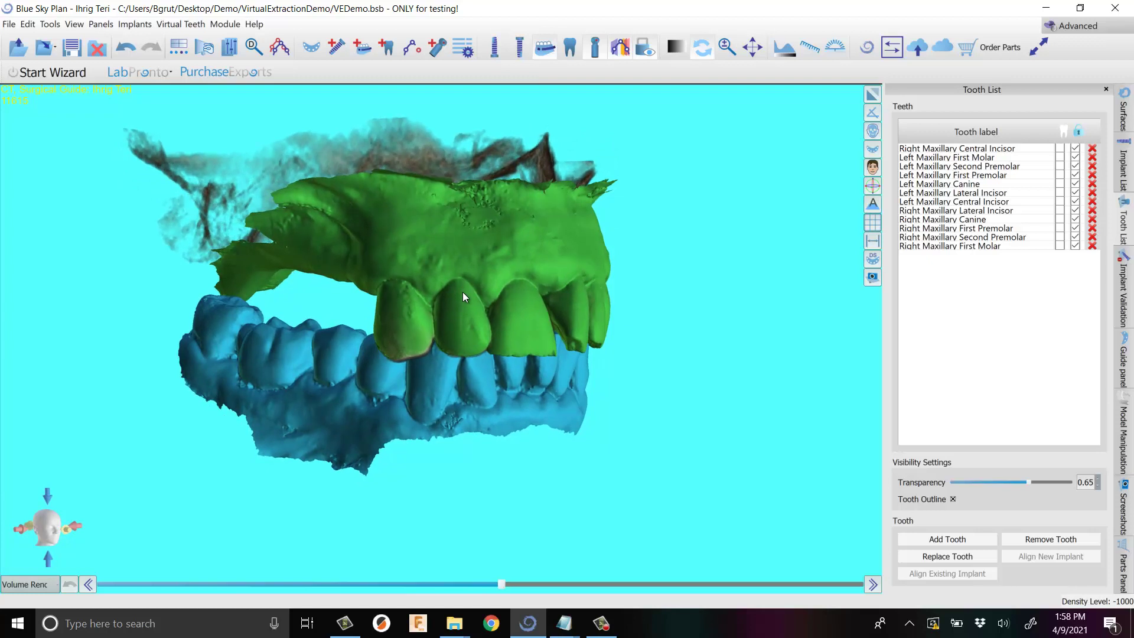
{"action": "left_click_drag", "start_coordinate": [367, 297], "coordinate": [371, 304]}
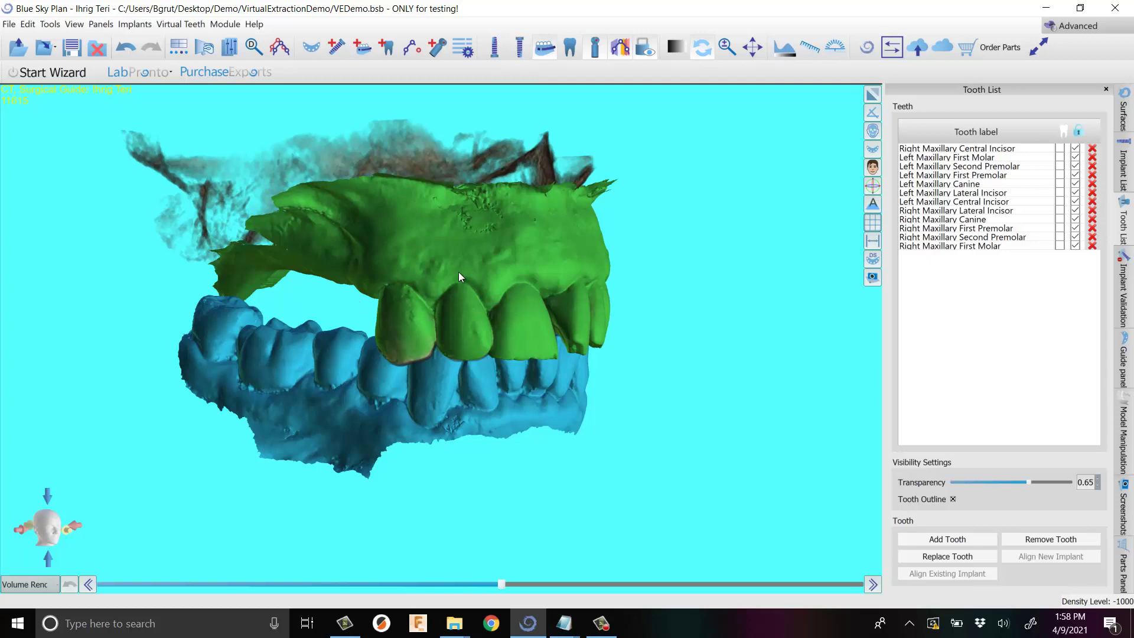
{"action": "mouse_move", "coordinate": [459, 272]}
{"action": "left_mouse_down"}
{"action": "mouse_move", "coordinate": [338, 270]}
{"action": "mouse_move", "coordinate": [427, 285]}
{"action": "mouse_move", "coordinate": [384, 307]}
{"action": "mouse_move", "coordinate": [430, 306]}
{"action": "mouse_move", "coordinate": [370, 286]}
{"action": "mouse_move", "coordinate": [498, 296]}
{"action": "mouse_move", "coordinate": [443, 284]}
{"action": "mouse_move", "coordinate": [441, 272]}
{"action": "mouse_move", "coordinate": [442, 295]}
{"action": "mouse_move", "coordinate": [458, 290]}
{"action": "left_mouse_up"}
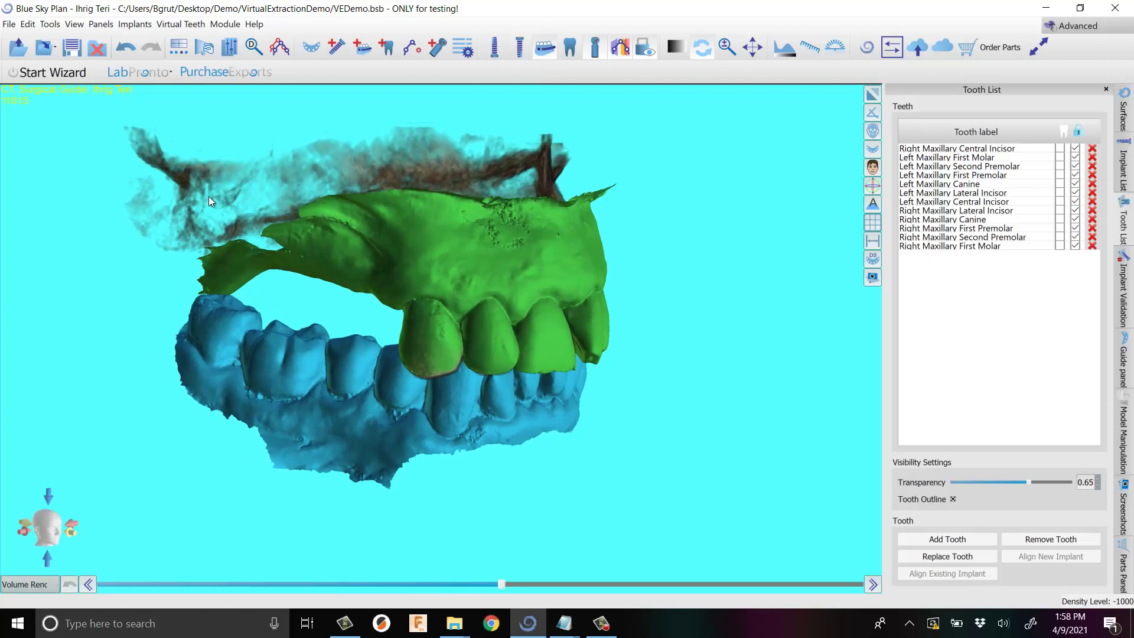
{"action": "left_click", "coordinate": [1114, 121]}
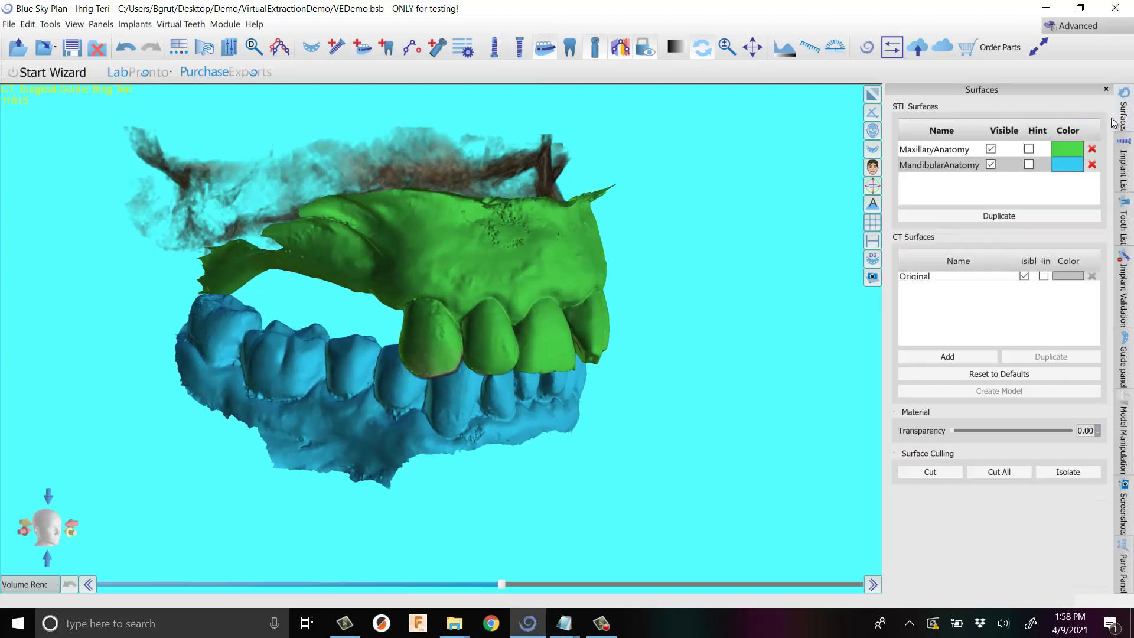
{"action": "left_click", "coordinate": [976, 159]}
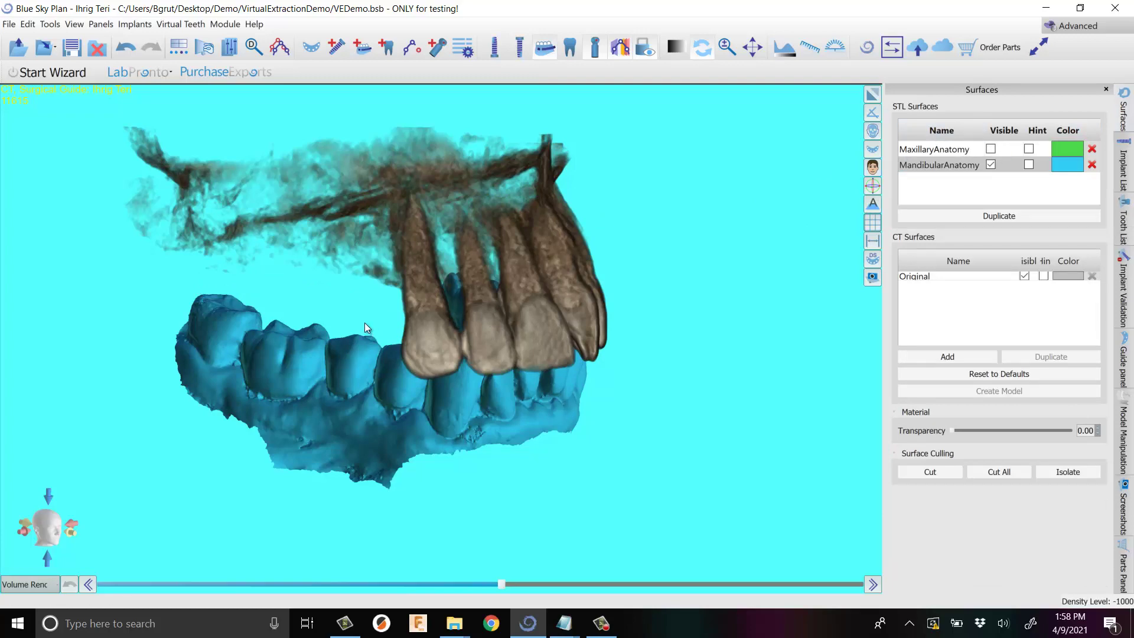
{"action": "left_click_drag", "start_coordinate": [364, 323], "coordinate": [268, 300]}
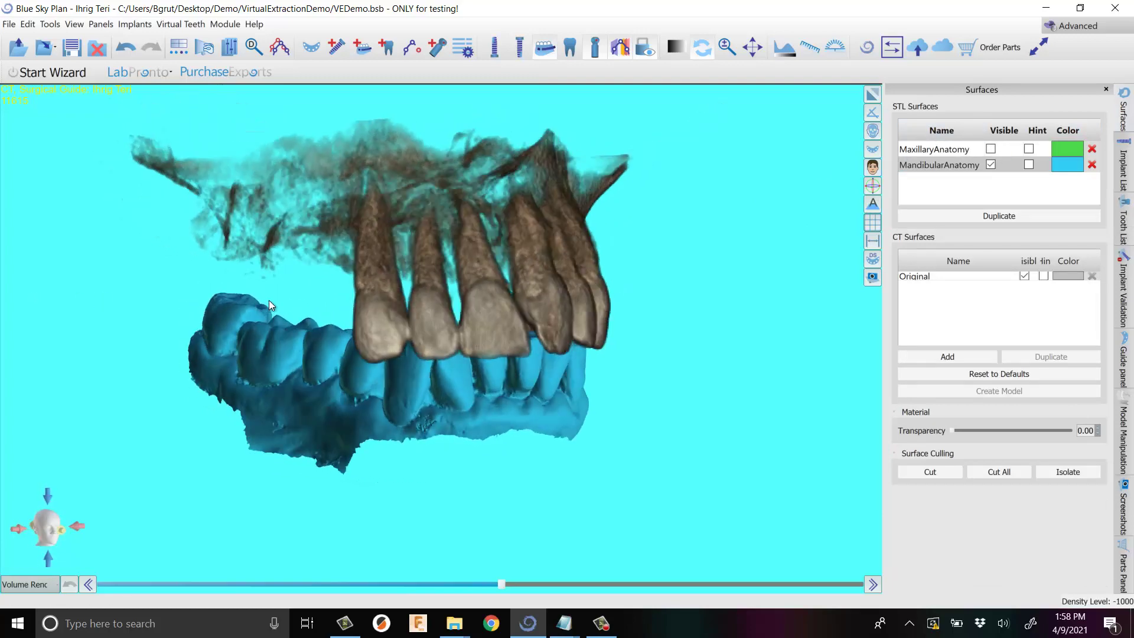
Reset the Original CT surface to its default settings and apply a volume rendering preset that shows the roots.
{"action": "left_click", "coordinate": [933, 277]}
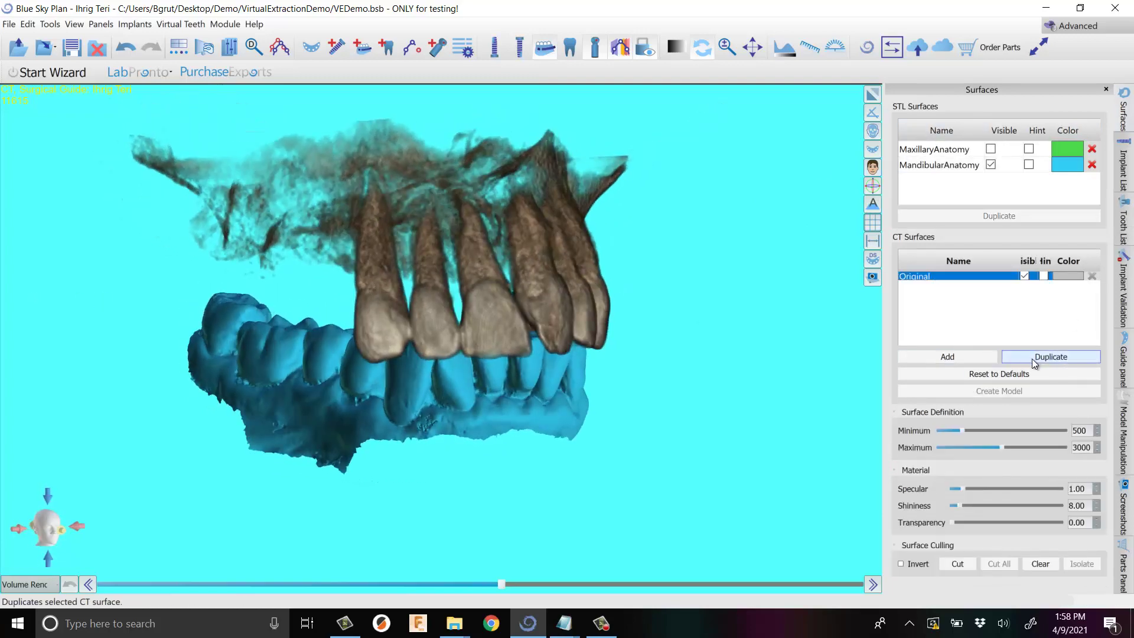
{"action": "left_click", "coordinate": [975, 373]}
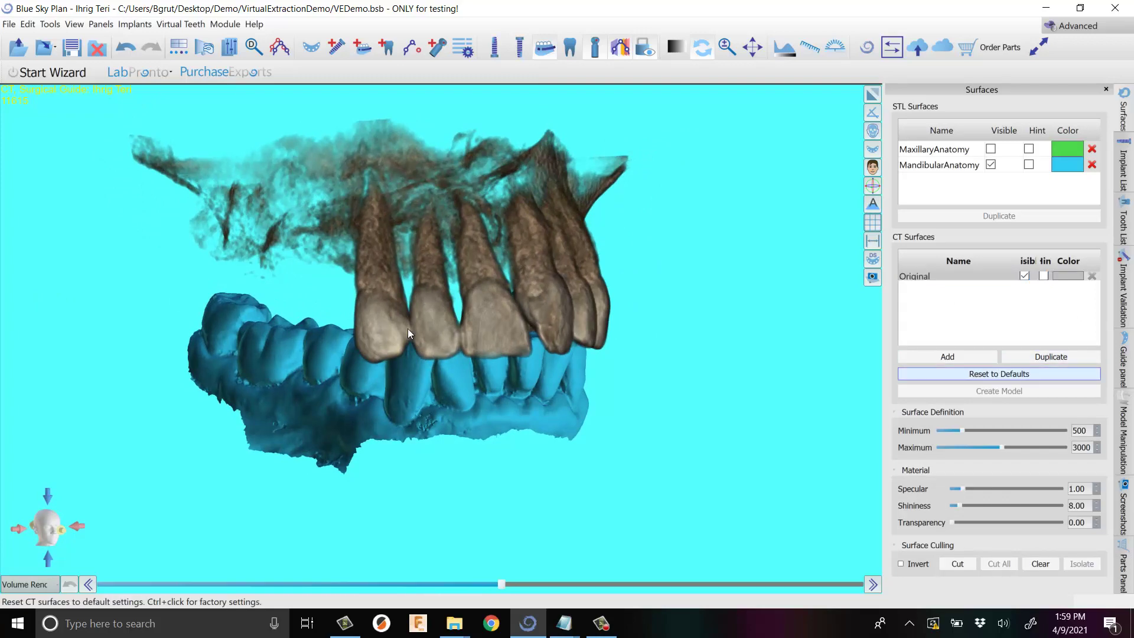
{"action": "left_click_drag", "start_coordinate": [332, 337], "coordinate": [473, 325]}
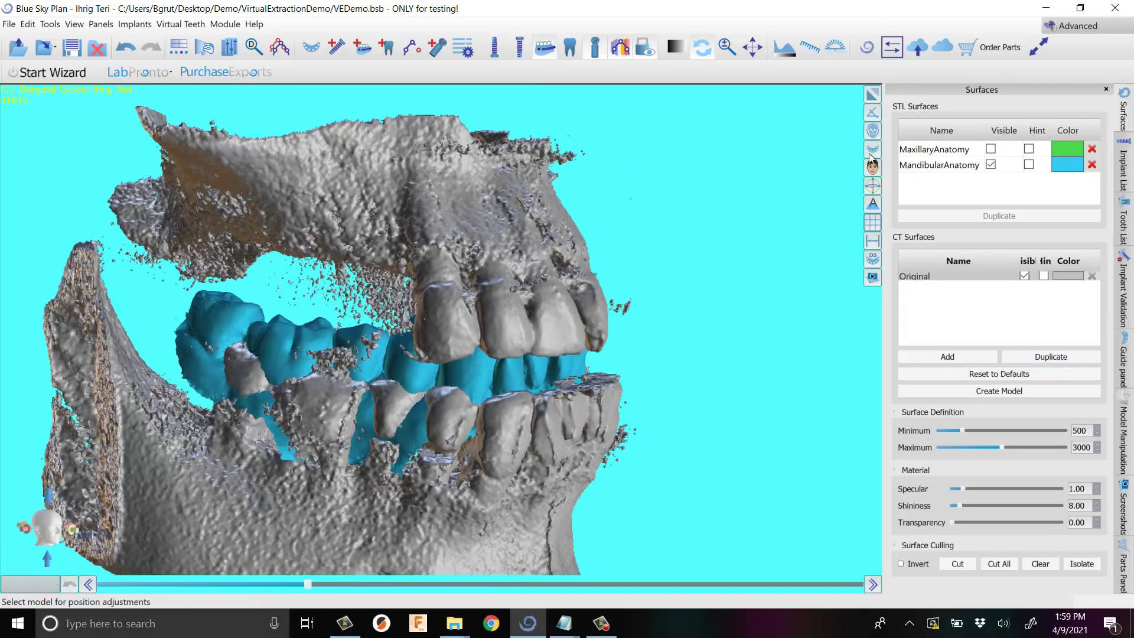
{"action": "left_click", "coordinate": [873, 131]}
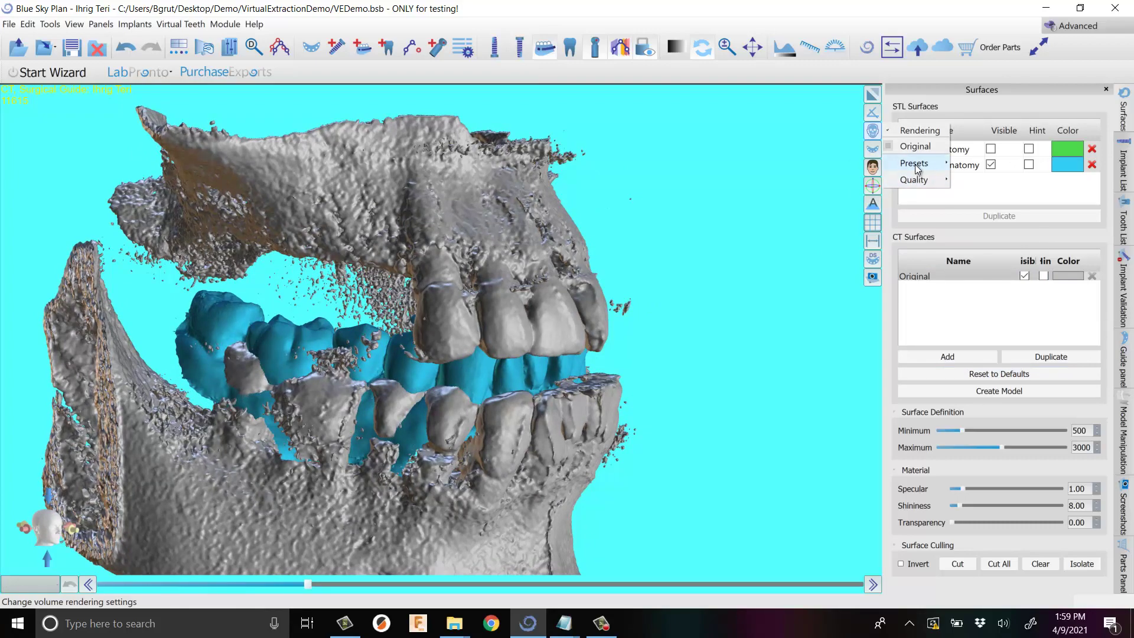
{"action": "mouse_move", "coordinate": [917, 169]}
{"action": "left_click", "coordinate": [998, 231]}
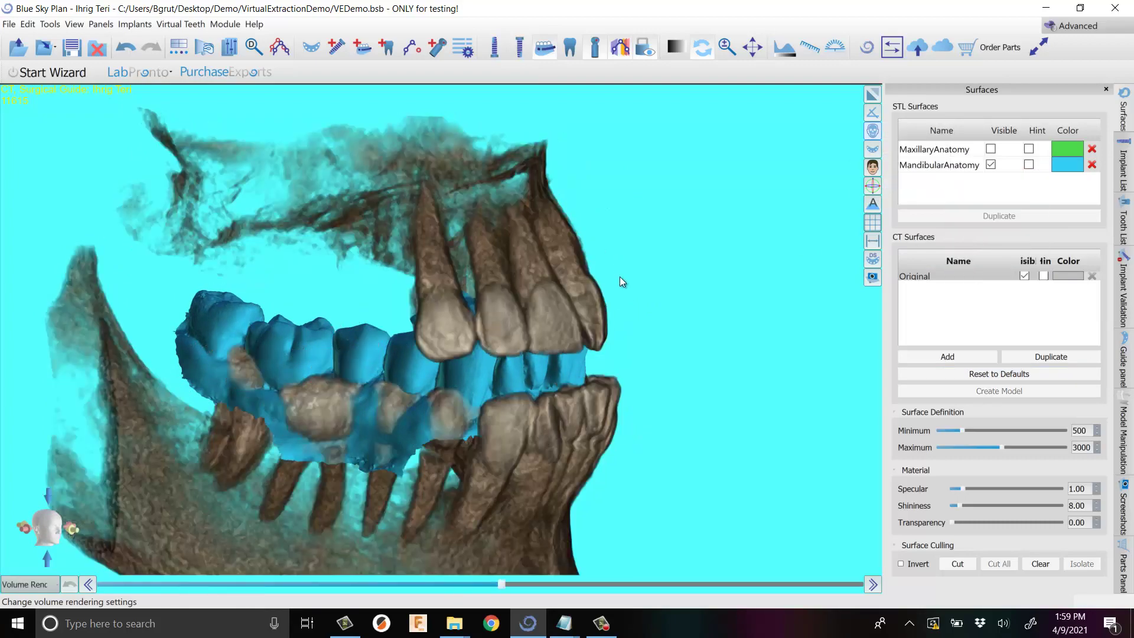
Make the MaxillaryAnatomy surface visible again and hide the Original CT surface.
{"action": "left_click_drag", "start_coordinate": [619, 277], "coordinate": [537, 298]}
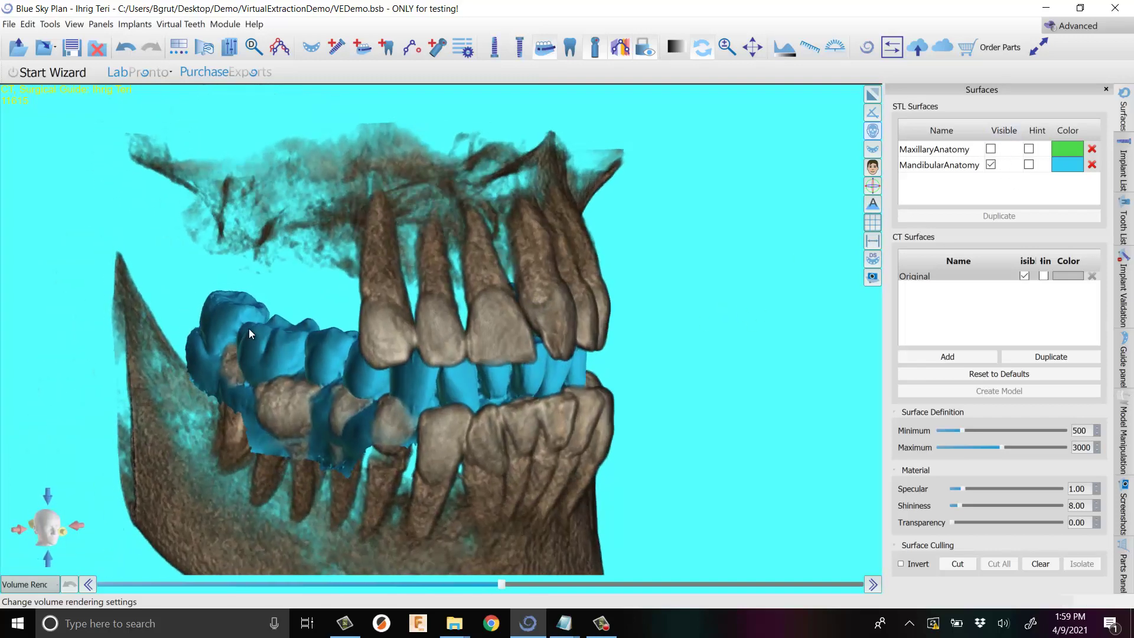
{"action": "left_click_drag", "start_coordinate": [249, 328], "coordinate": [581, 279]}
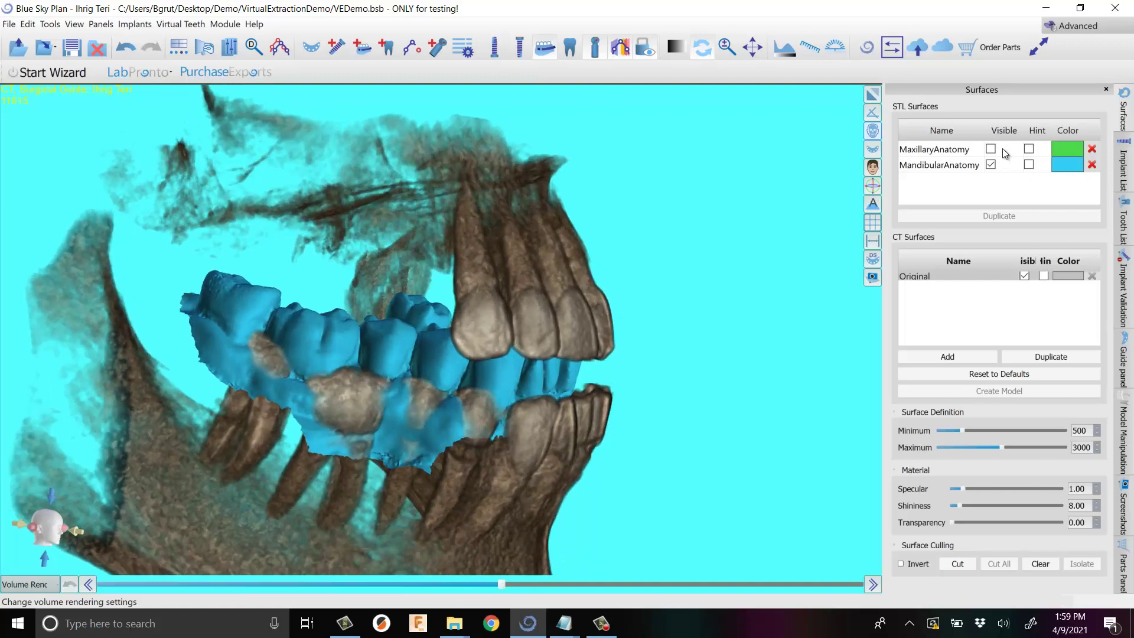
{"action": "left_click_drag", "start_coordinate": [529, 249], "coordinate": [637, 289]}
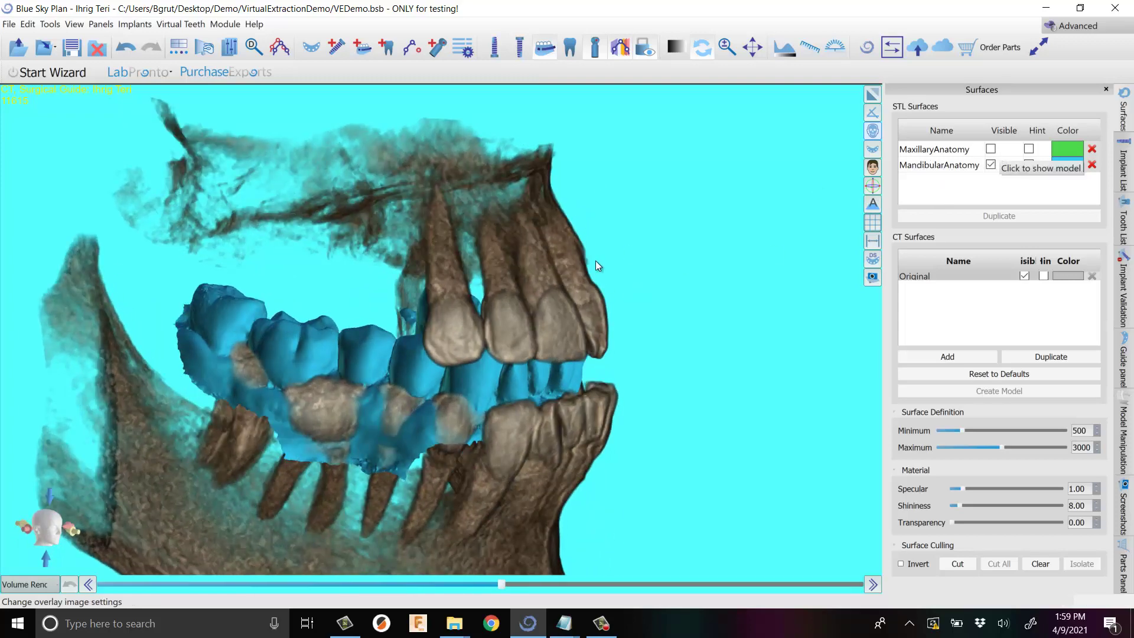
{"action": "left_click_drag", "start_coordinate": [715, 257], "coordinate": [494, 307]}
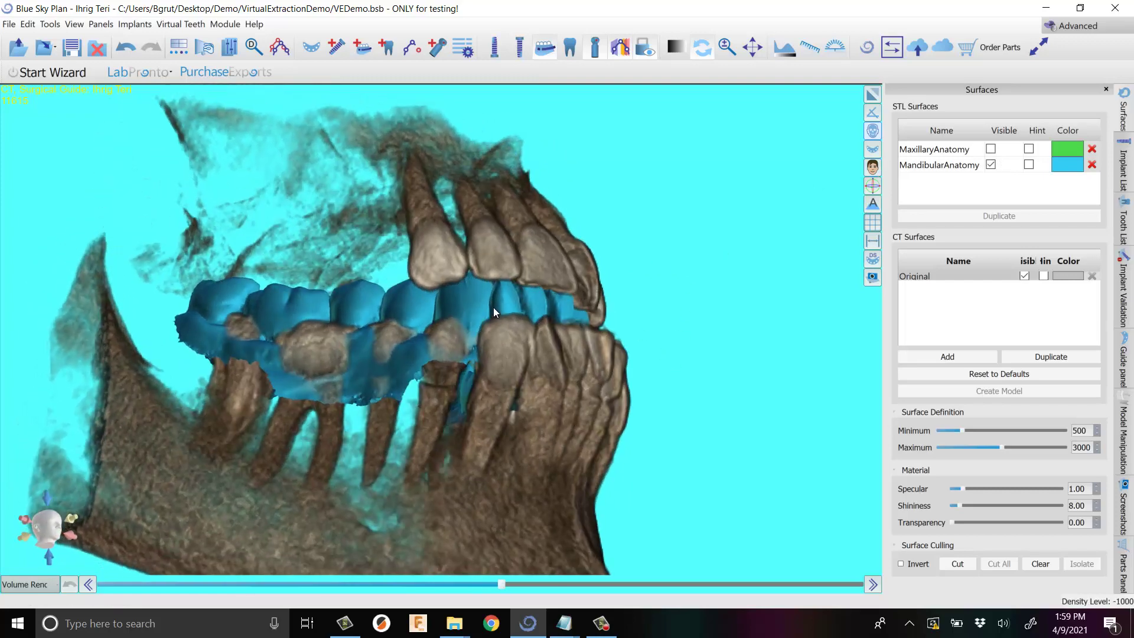
{"action": "left_click_drag", "start_coordinate": [701, 440], "coordinate": [531, 339]}
{"action": "left_click_drag", "start_coordinate": [633, 378], "coordinate": [591, 327]}
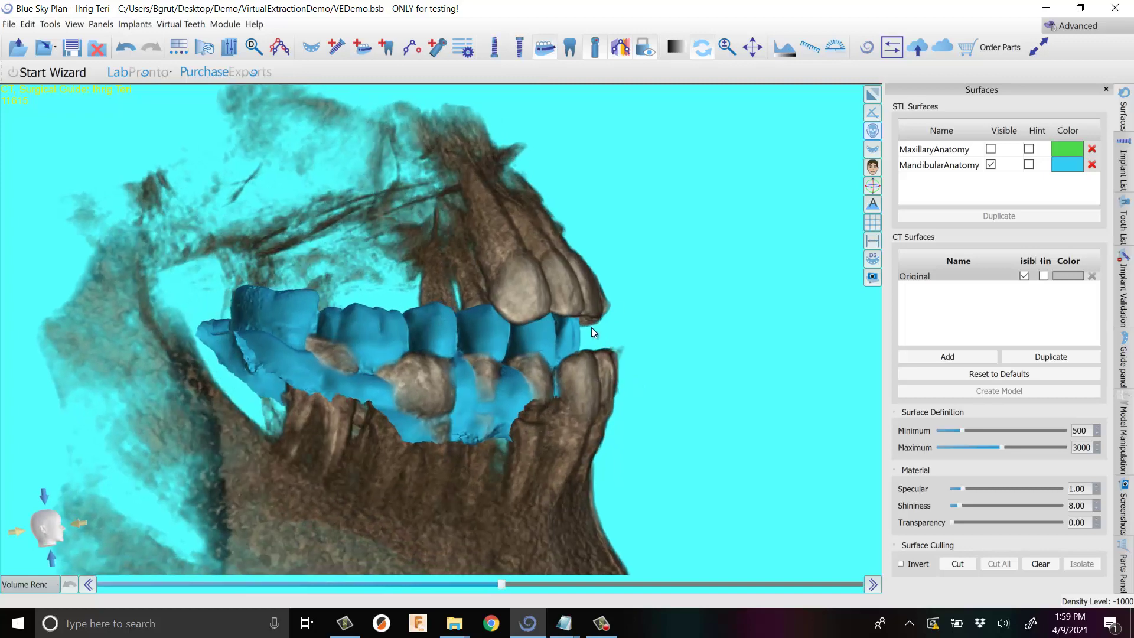
{"action": "left_click", "coordinate": [992, 150]}
{"action": "left_click_drag", "start_coordinate": [570, 242], "coordinate": [463, 395]}
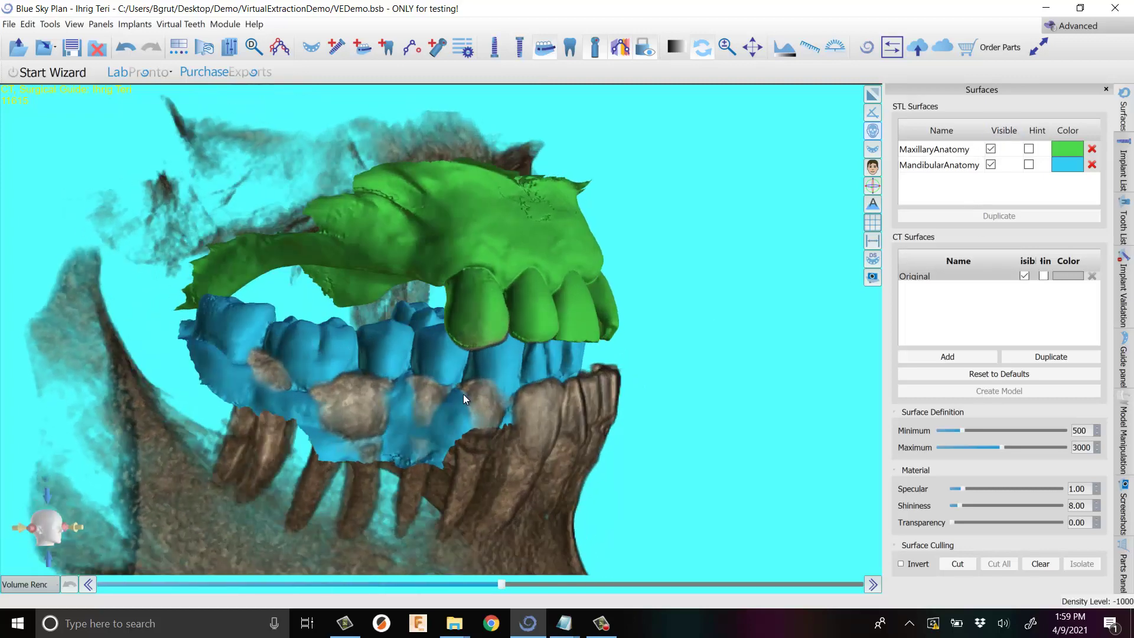
{"action": "left_click_drag", "start_coordinate": [689, 372], "coordinate": [585, 352]}
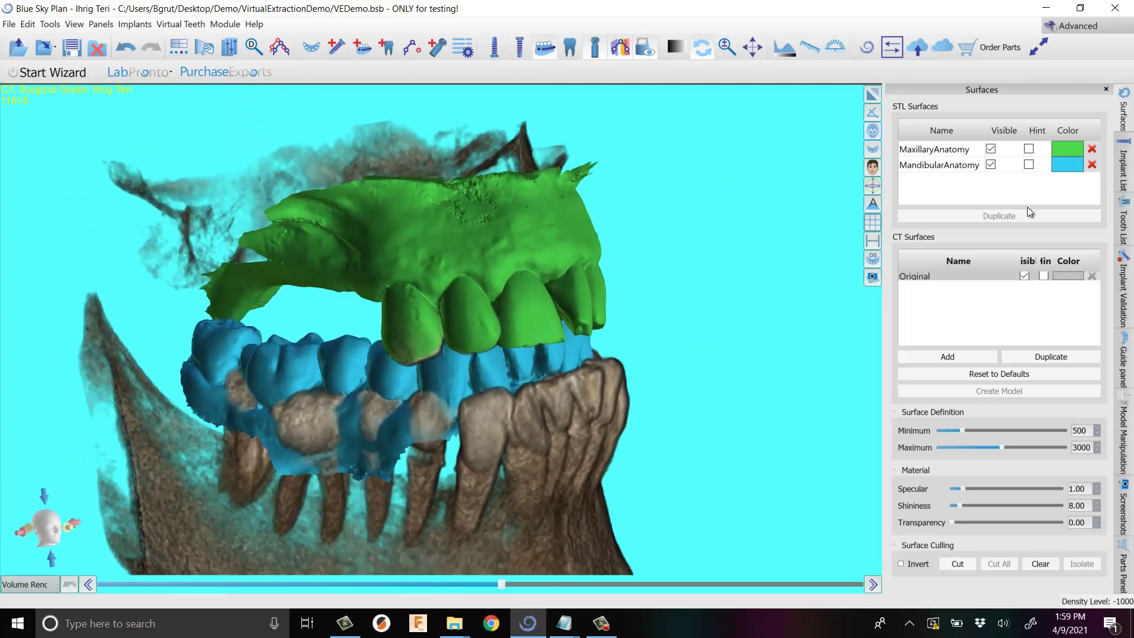
{"action": "left_click", "coordinate": [1025, 276]}
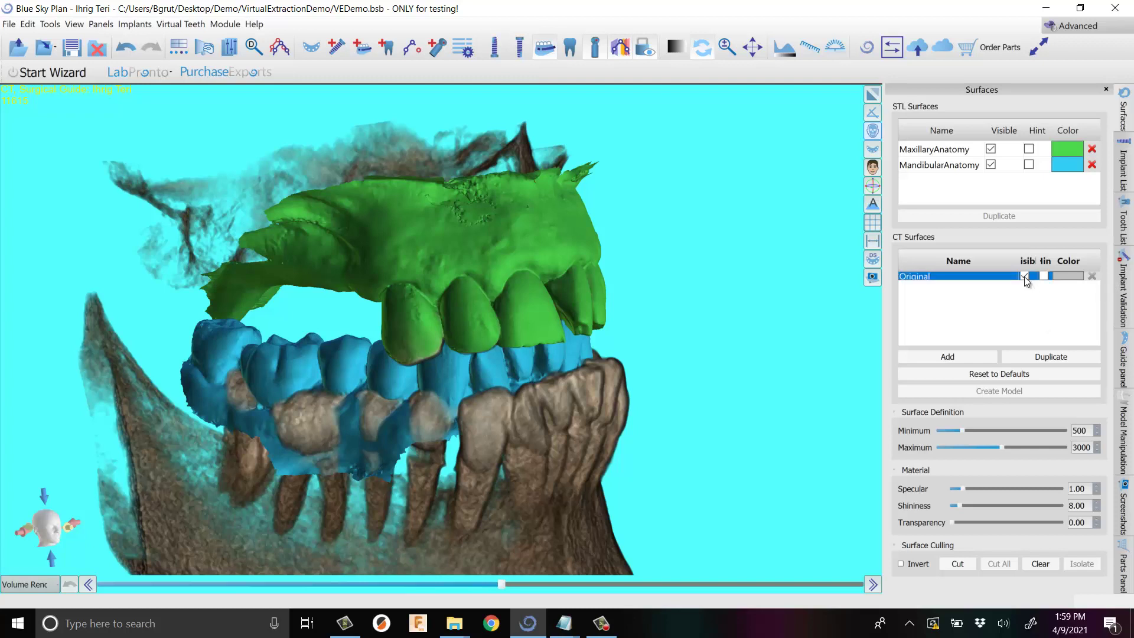
{"action": "left_click_drag", "start_coordinate": [560, 260], "coordinate": [718, 260]}
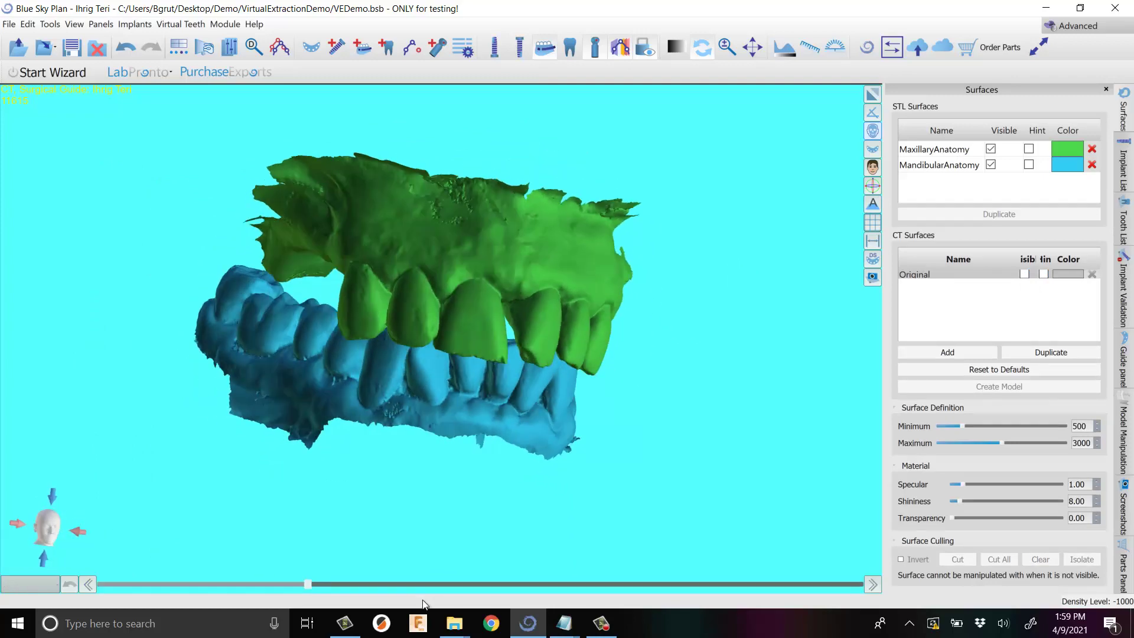
Switch to Notepad, review the list of single and multiple teeth cut and select tools, and return to Blue Sky Plan.
{"action": "left_click", "coordinate": [564, 623]}
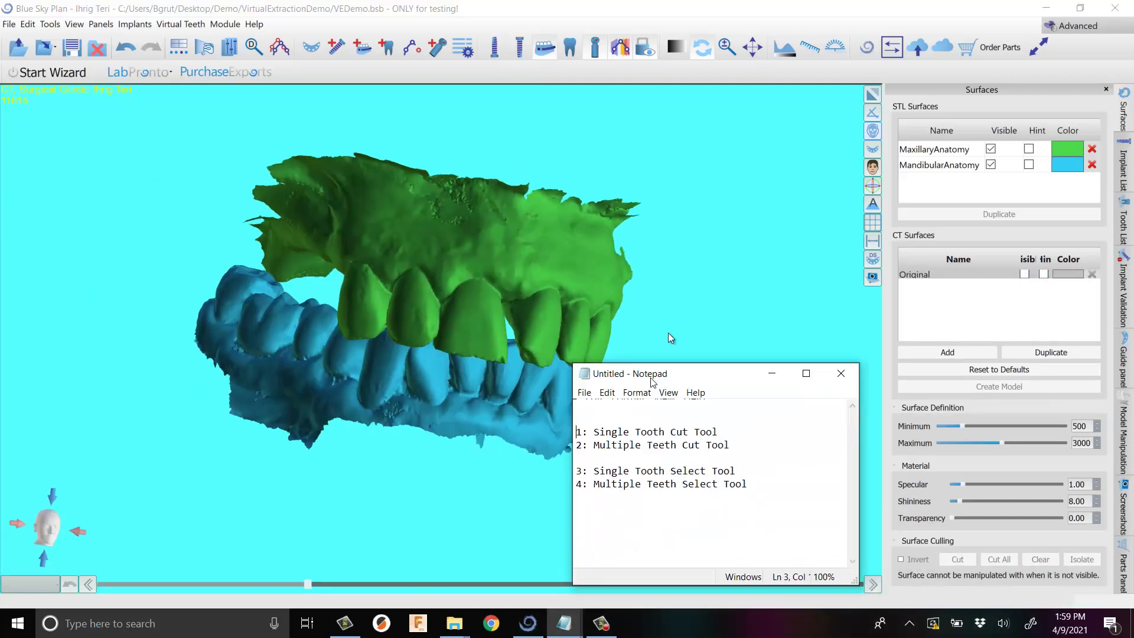
{"action": "left_click_drag", "start_coordinate": [655, 368], "coordinate": [648, 252]}
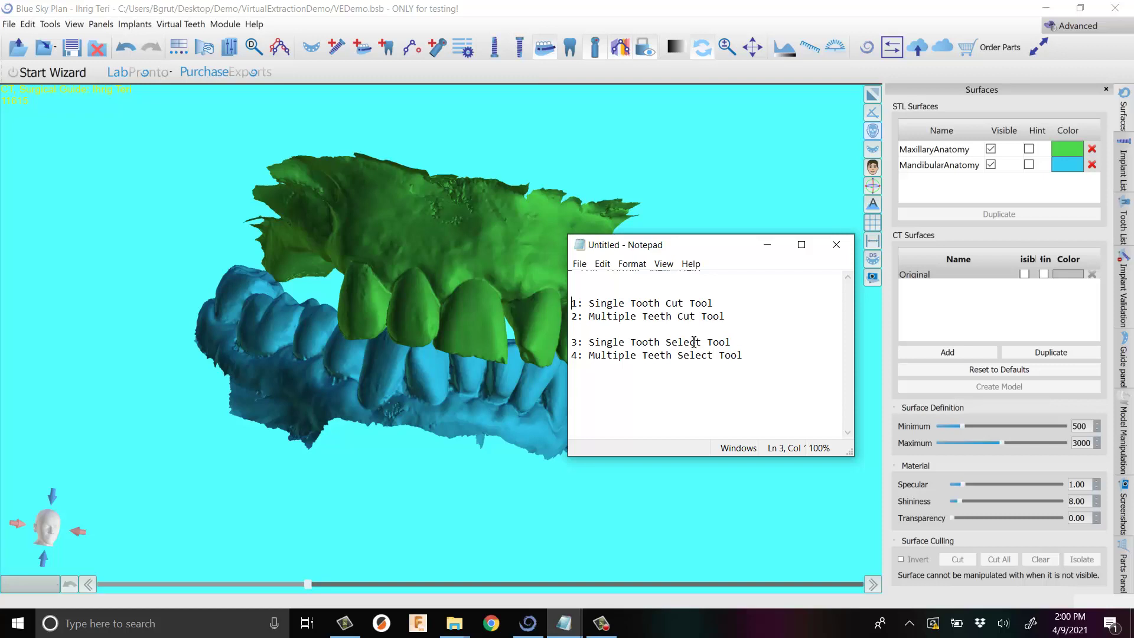
{"action": "left_click", "coordinate": [362, 255]}
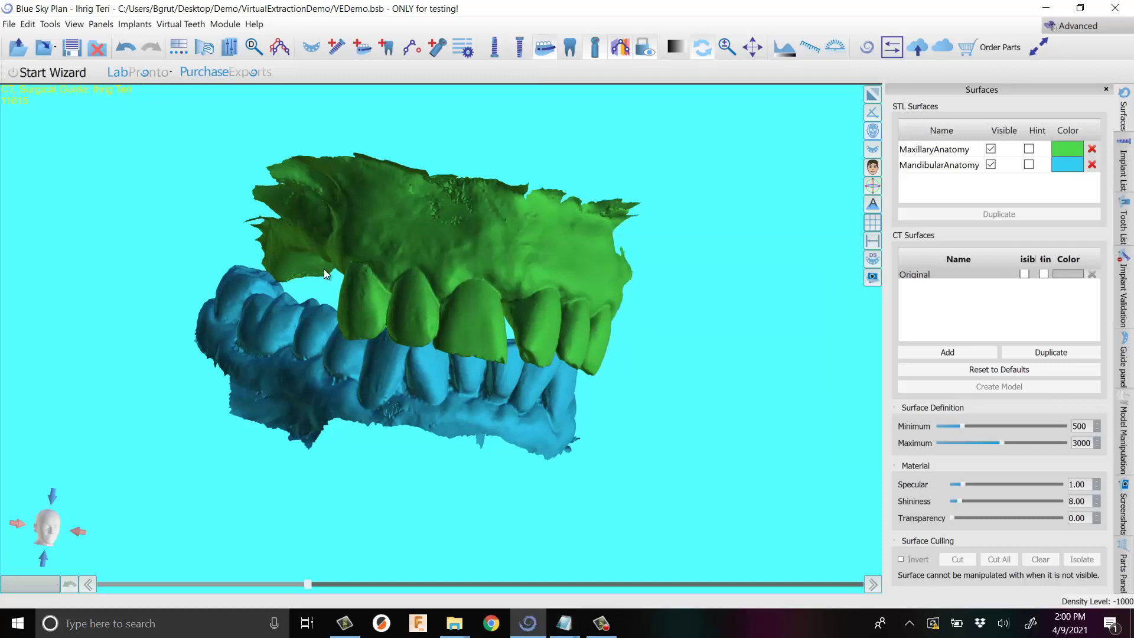
Close the Surfaces panel and reopen it.
{"action": "left_click_drag", "start_coordinate": [199, 328], "coordinate": [496, 231]}
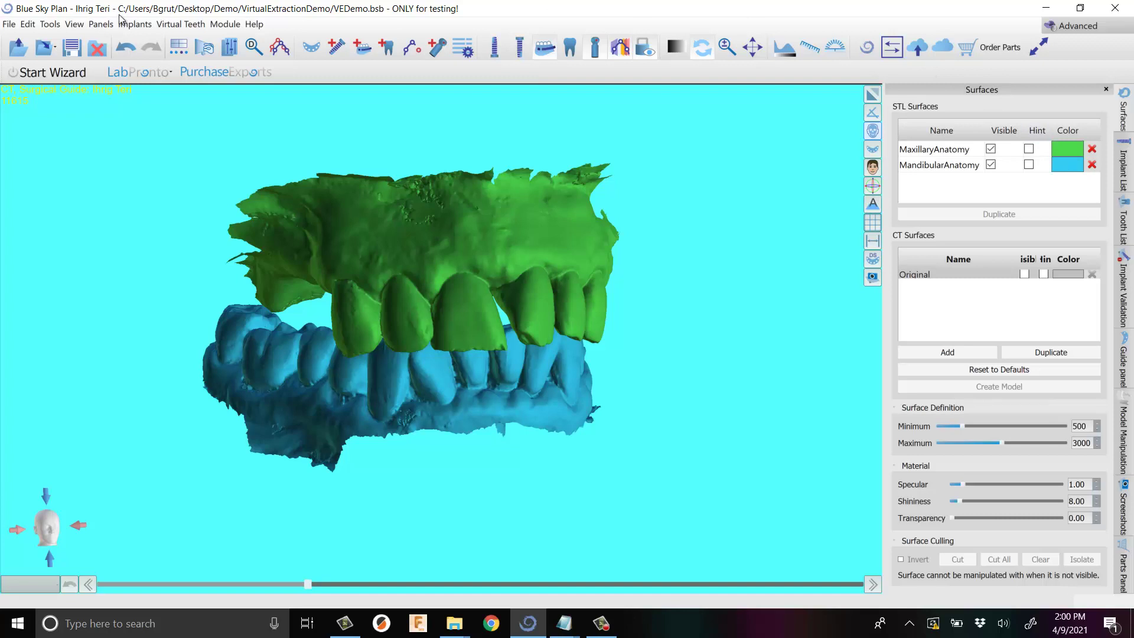
{"action": "left_click", "coordinate": [96, 25]}
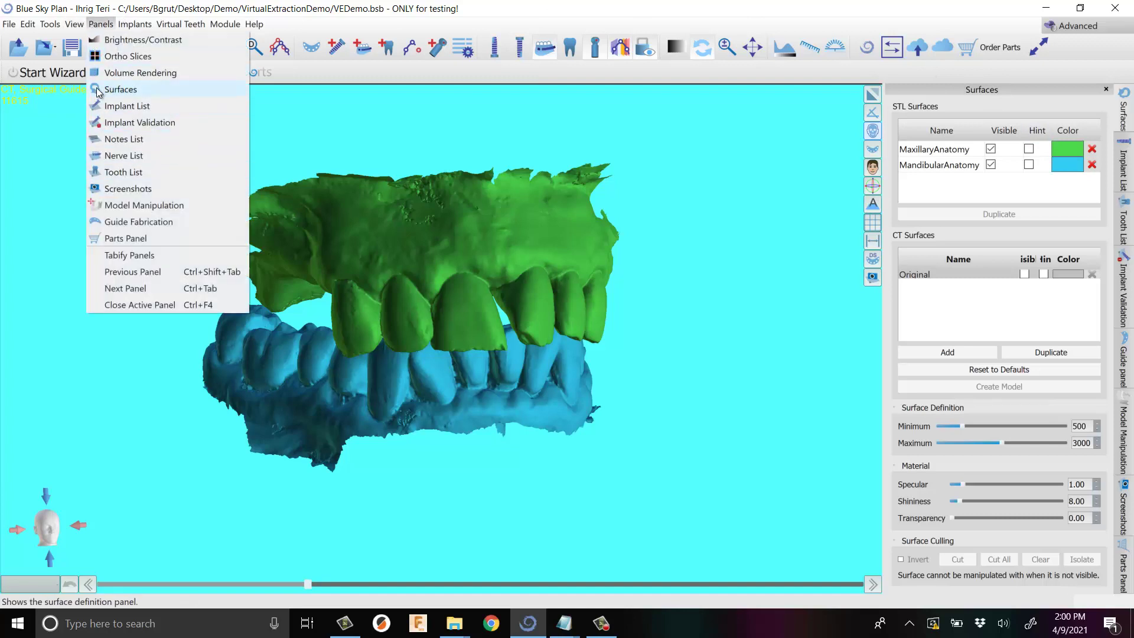
{"action": "left_click", "coordinate": [97, 89]}
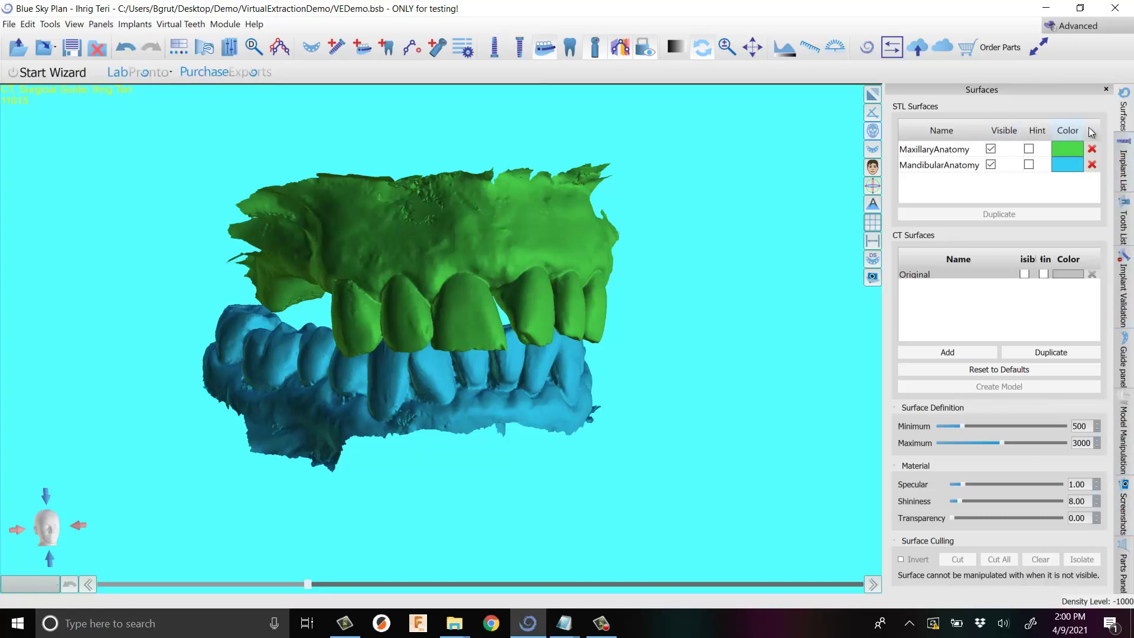
{"action": "left_click", "coordinate": [1106, 90]}
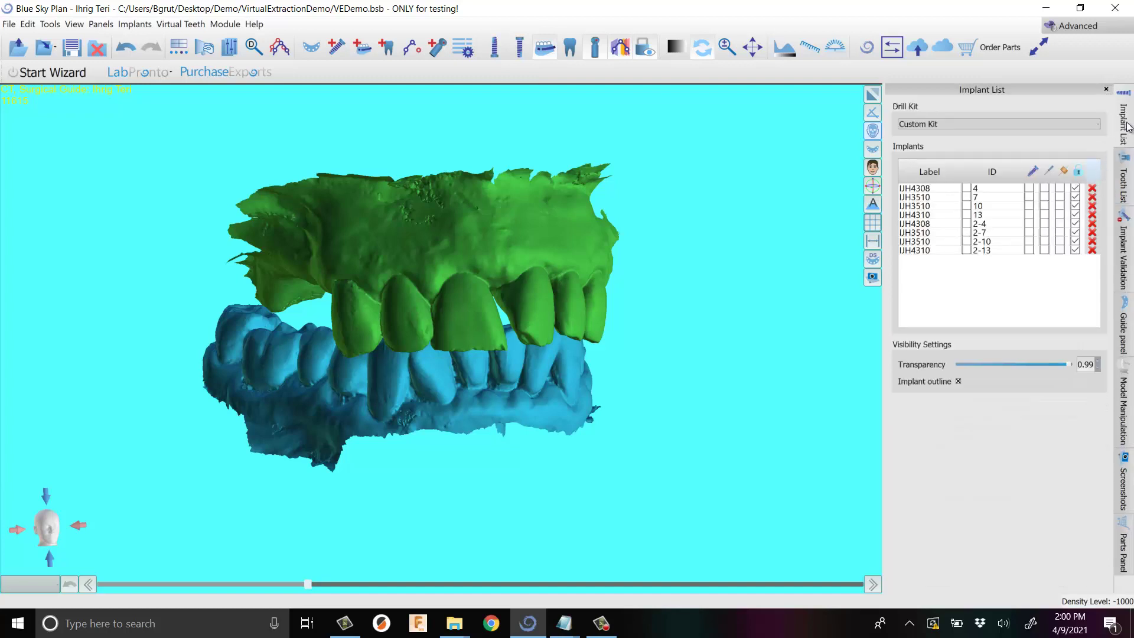
{"action": "left_click", "coordinate": [101, 24]}
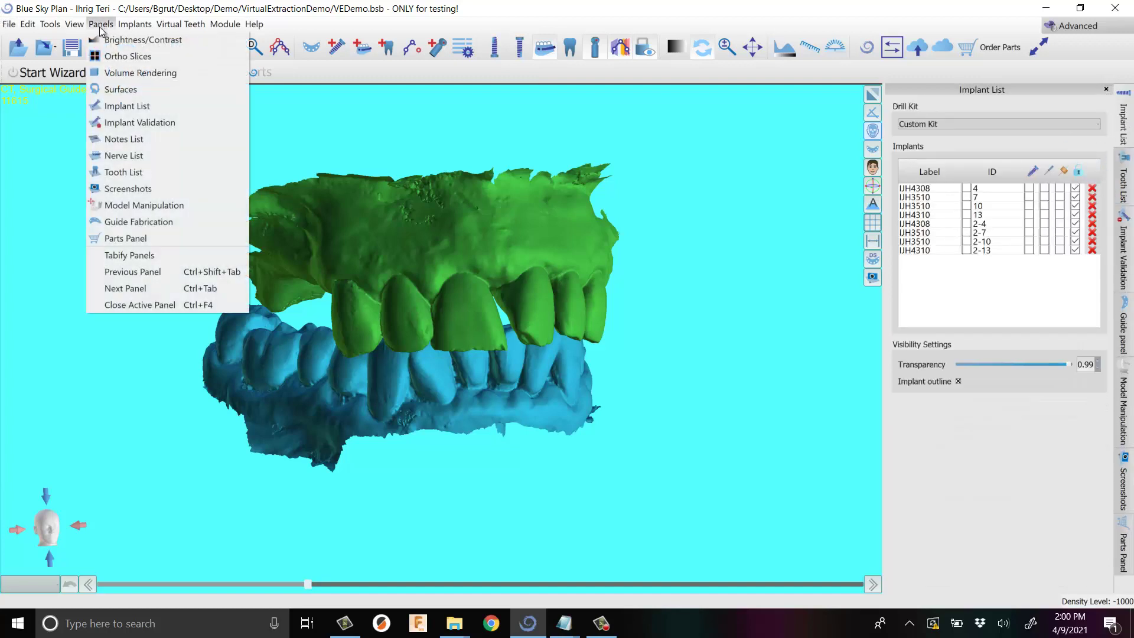
{"action": "left_click", "coordinate": [121, 91]}
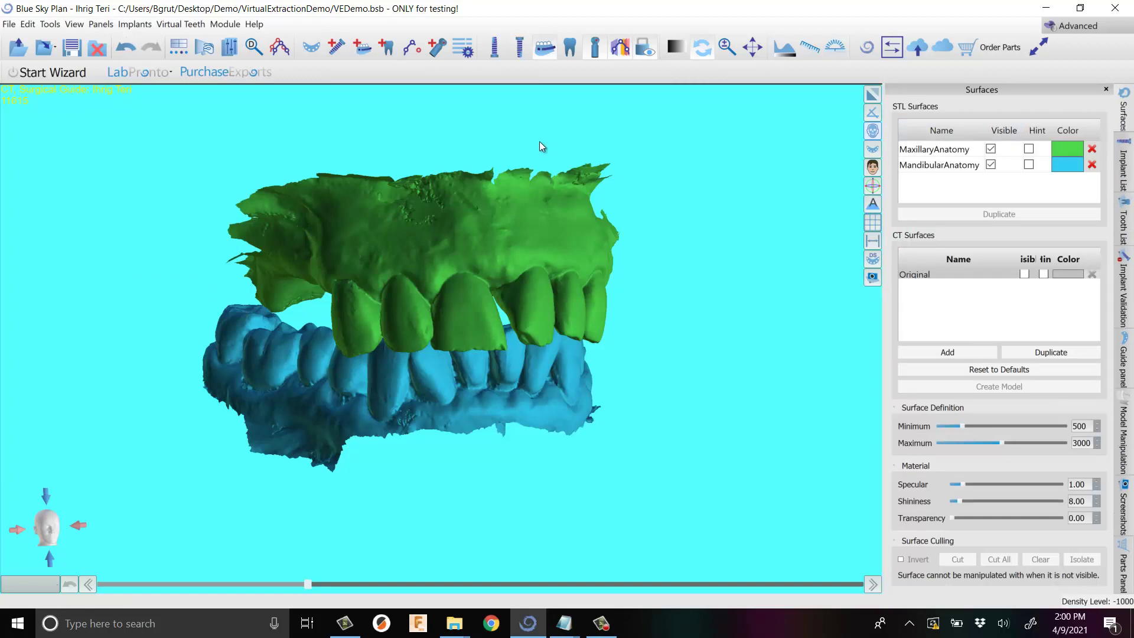
Switch to the Model Editing module and display its list of surfaces.
{"action": "left_click_drag", "start_coordinate": [540, 142], "coordinate": [395, 200]}
{"action": "left_click_drag", "start_coordinate": [324, 199], "coordinate": [374, 217]}
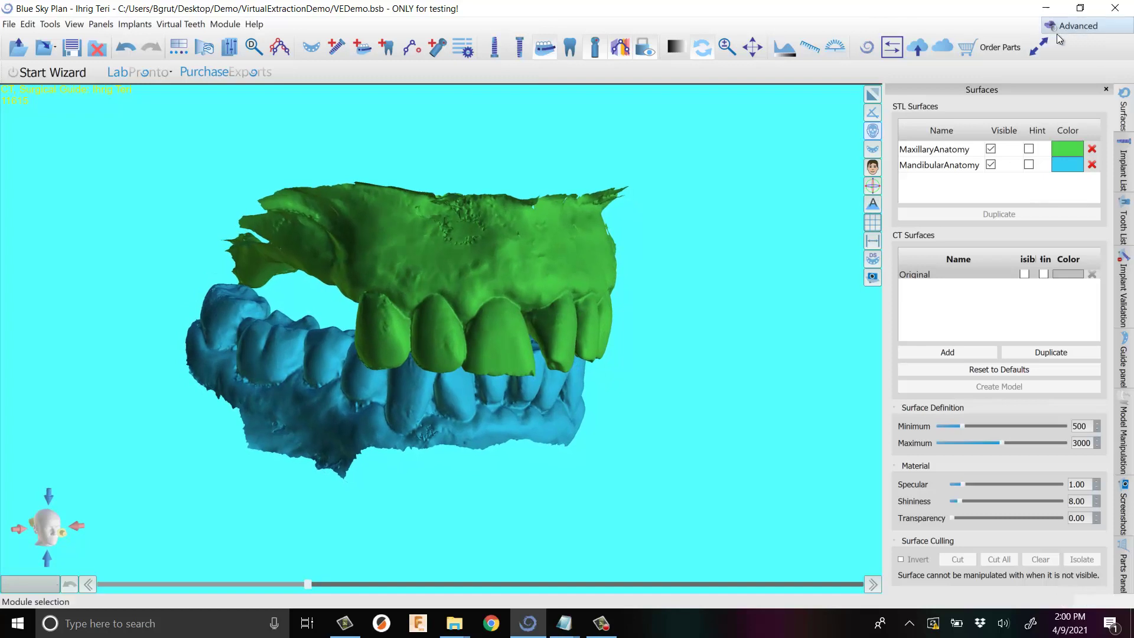
{"action": "left_click", "coordinate": [1086, 26]}
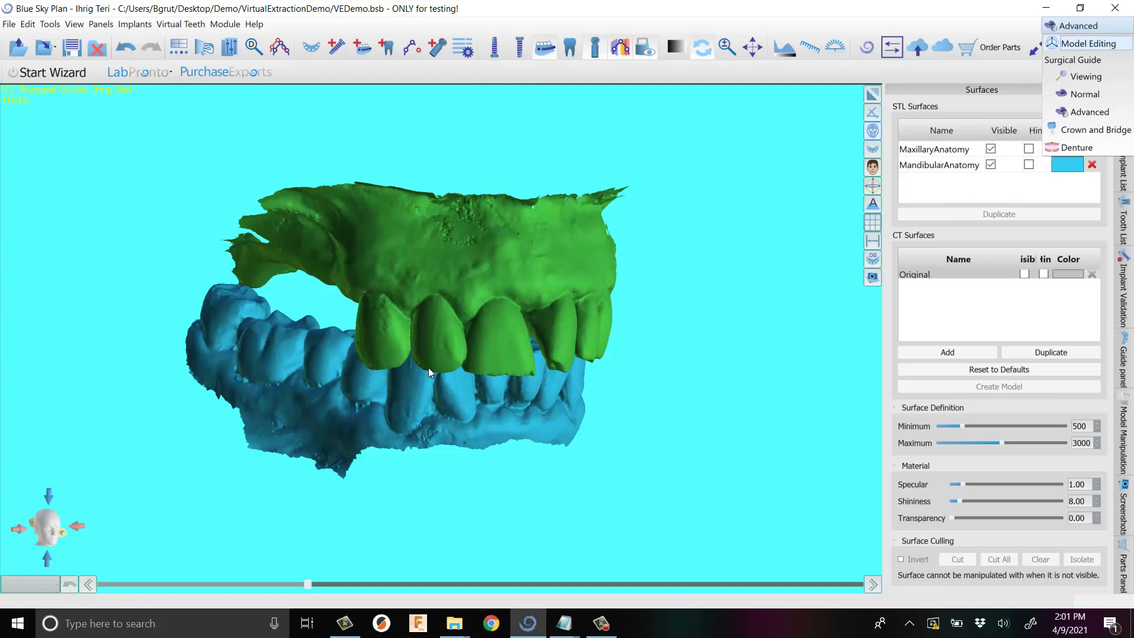
{"action": "left_click", "coordinate": [1087, 44]}
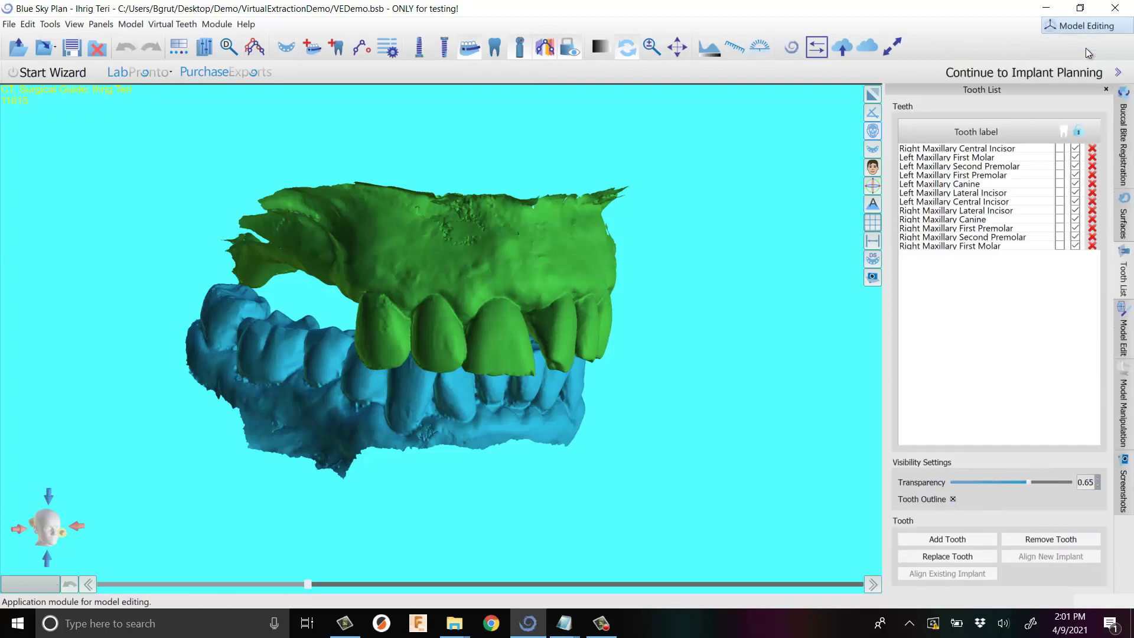
{"action": "left_click", "coordinate": [1122, 224]}
{"action": "left_click_drag", "start_coordinate": [373, 355], "coordinate": [535, 290]}
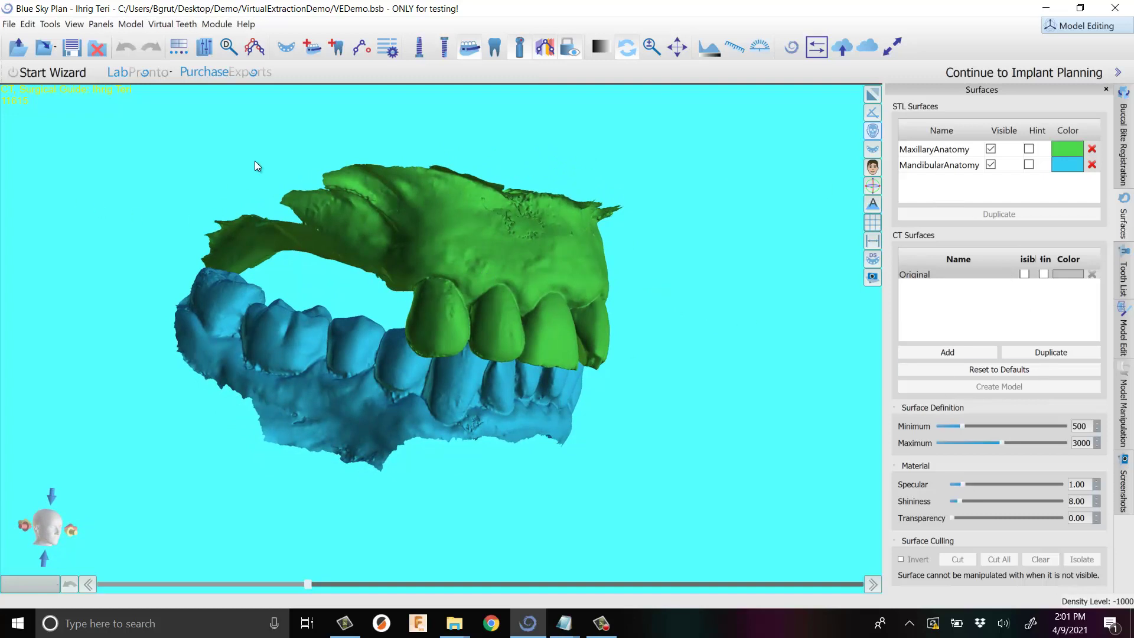
{"action": "left_click_drag", "start_coordinate": [295, 181], "coordinate": [331, 195]}
{"action": "left_click_drag", "start_coordinate": [136, 238], "coordinate": [272, 343]}
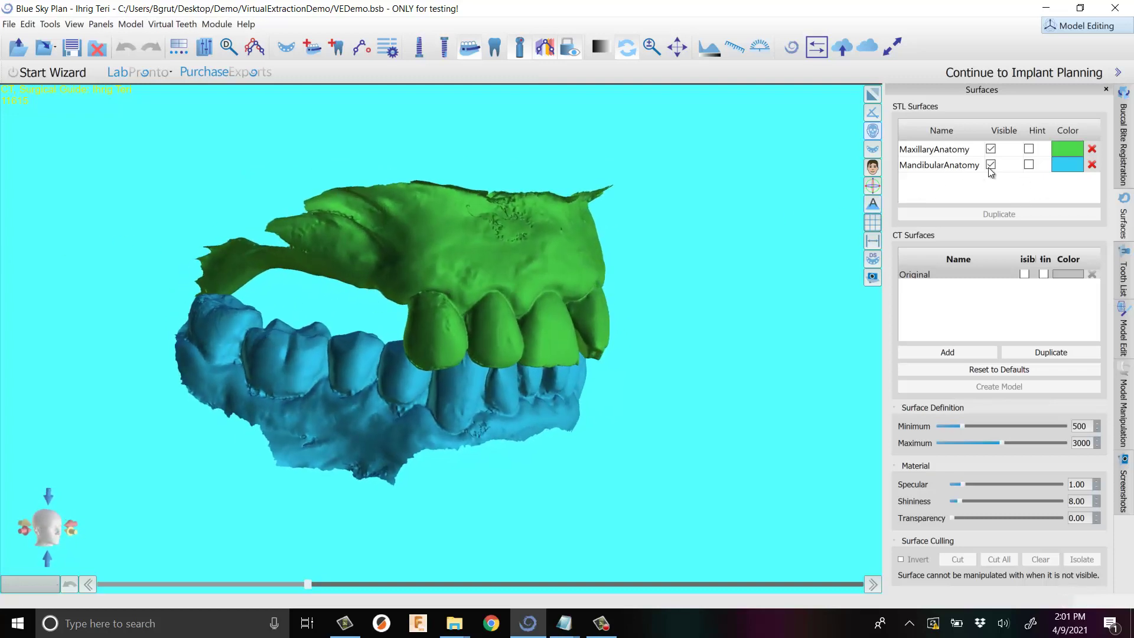
{"action": "left_click_drag", "start_coordinate": [459, 187], "coordinate": [353, 422]}
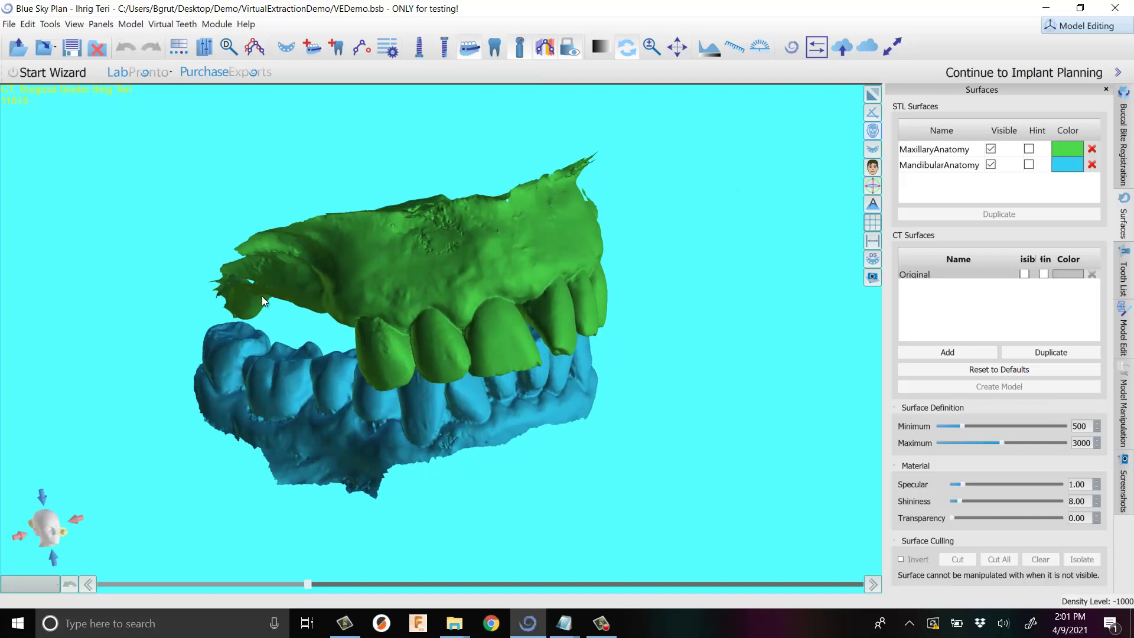
Hide the MandibularAnatomy surface and duplicate the MaxillaryAnatomy surface.
{"action": "left_click_drag", "start_coordinate": [262, 301], "coordinate": [450, 353]}
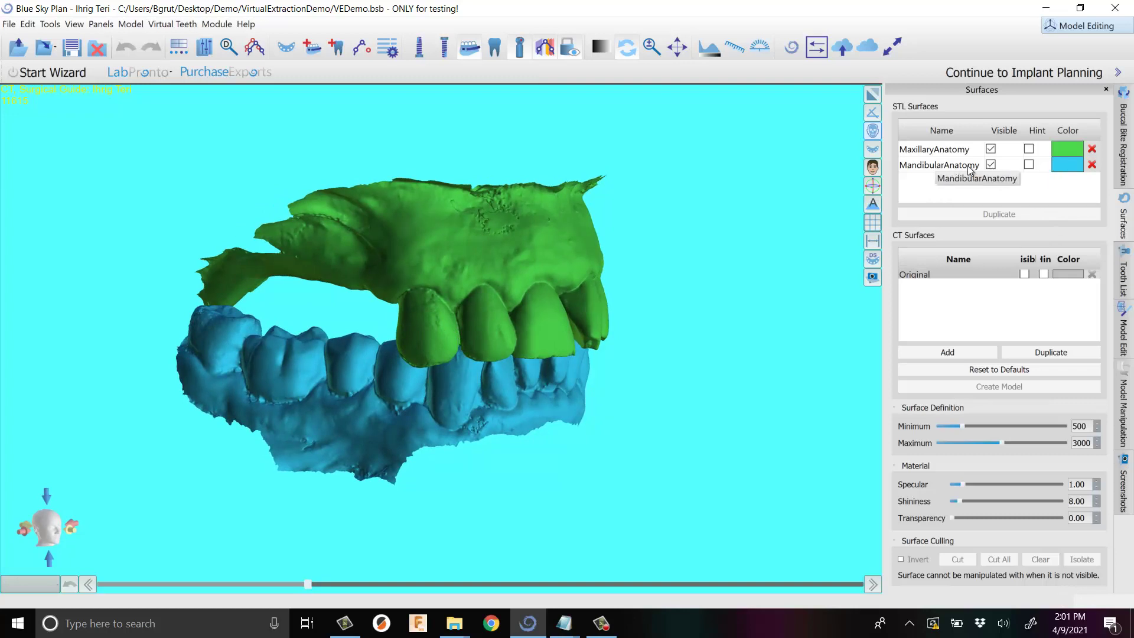
{"action": "left_click", "coordinate": [991, 165]}
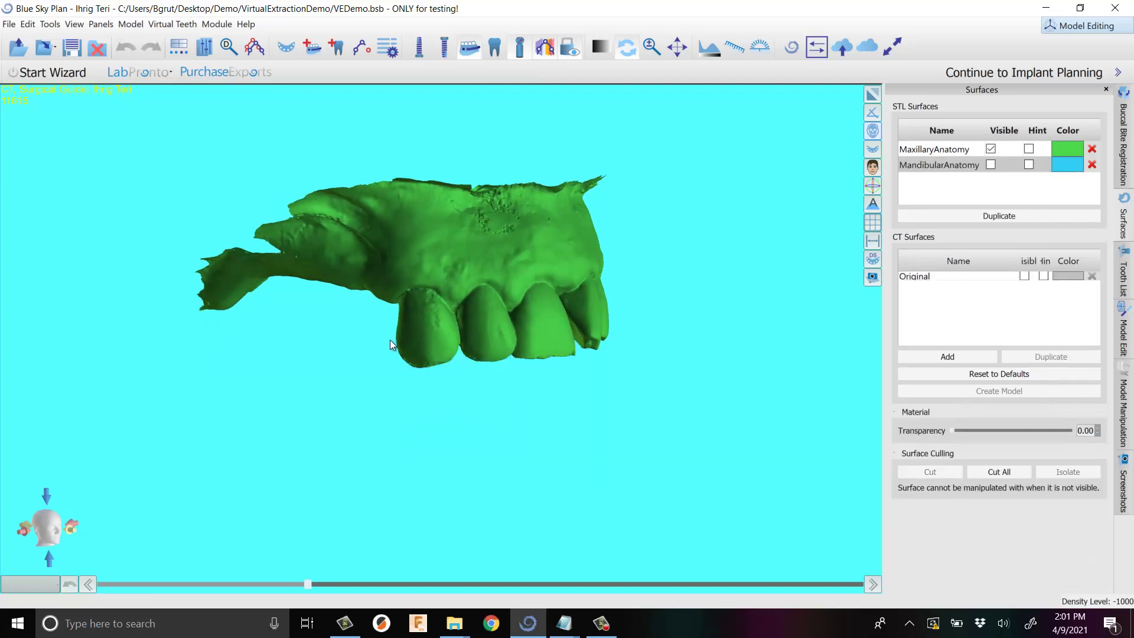
{"action": "left_click", "coordinate": [928, 151]}
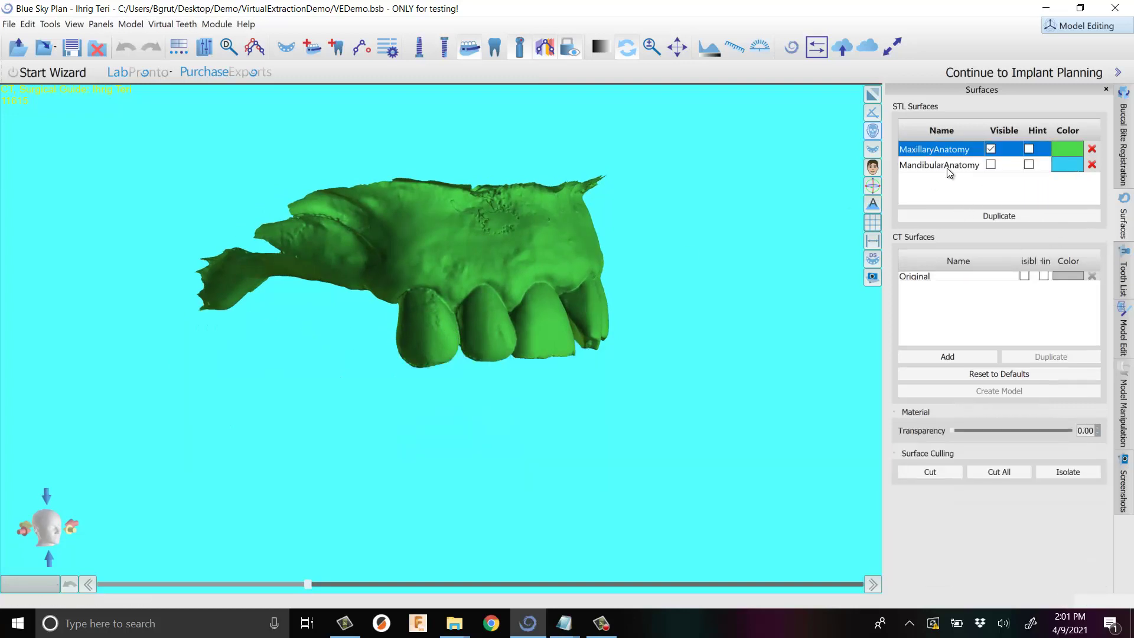
{"action": "left_click", "coordinate": [951, 214]}
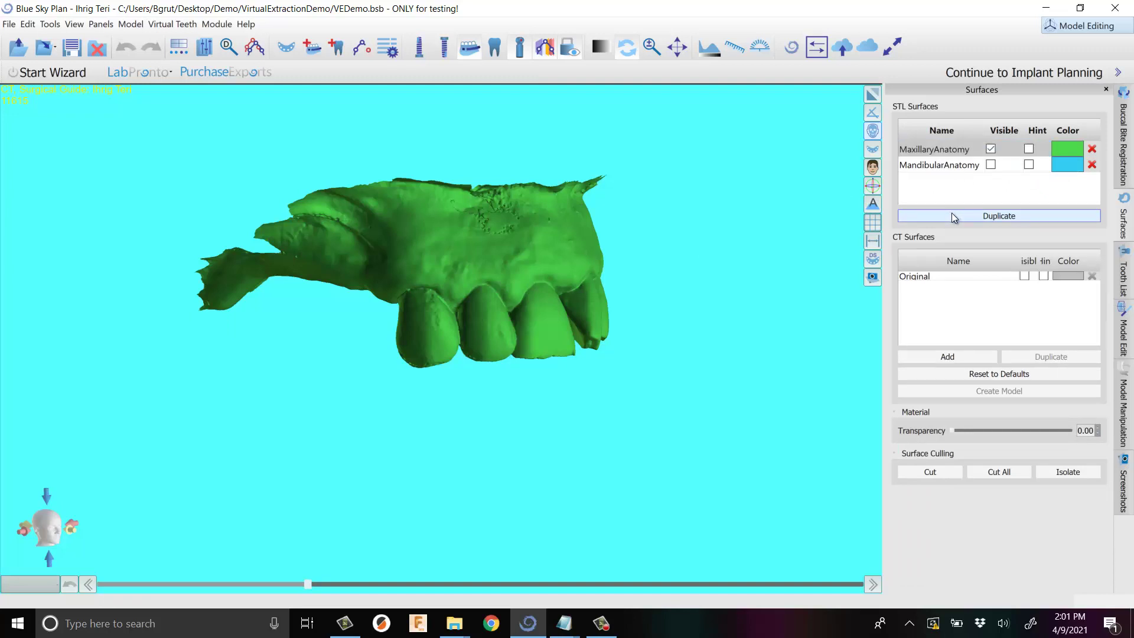
Hide the original green MaxillaryAnatomy surface and recolor its duplicate with the basic light pink.
{"action": "left_click", "coordinate": [991, 149]}
{"action": "left_click", "coordinate": [1077, 181]}
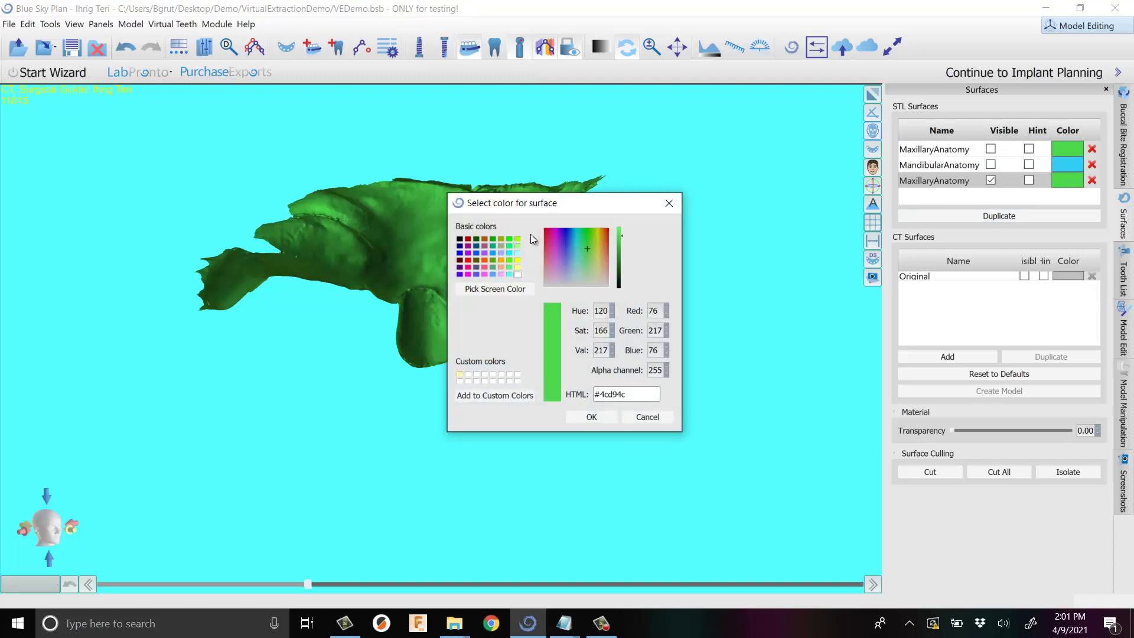
{"action": "left_click", "coordinate": [501, 274]}
{"action": "left_click", "coordinate": [600, 417]}
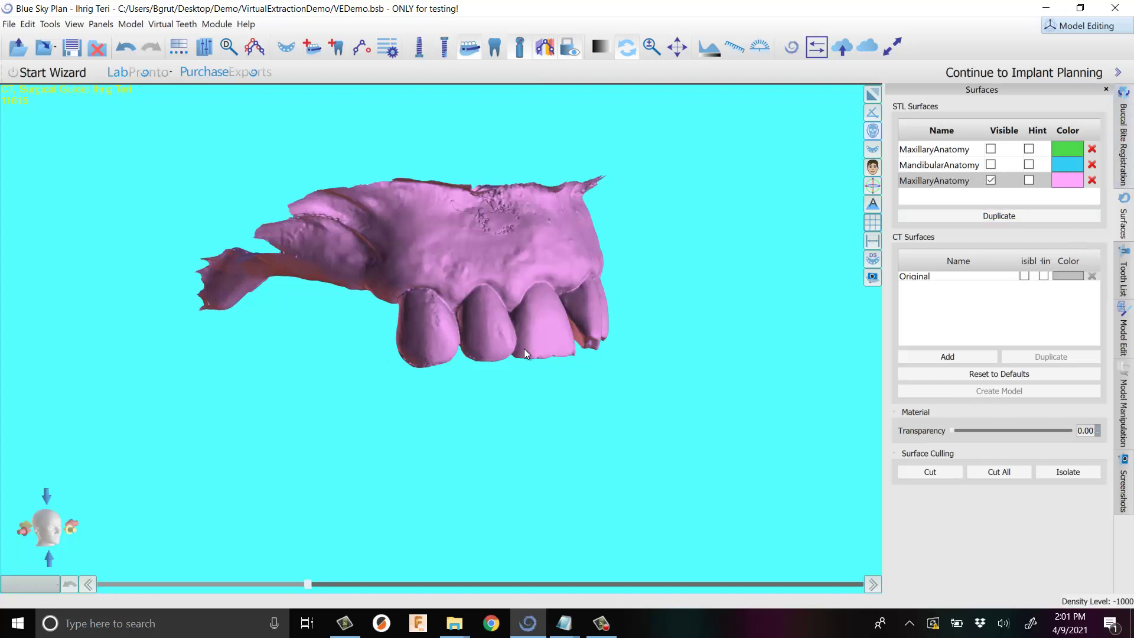
Select the pink MaxillaryAnatomy duplicate and cut away the rearmost tooth of the front row by outlining it along the gum line.
{"action": "scroll", "coordinate": [463, 348], "scroll_direction": "up", "scroll_amount": 3}
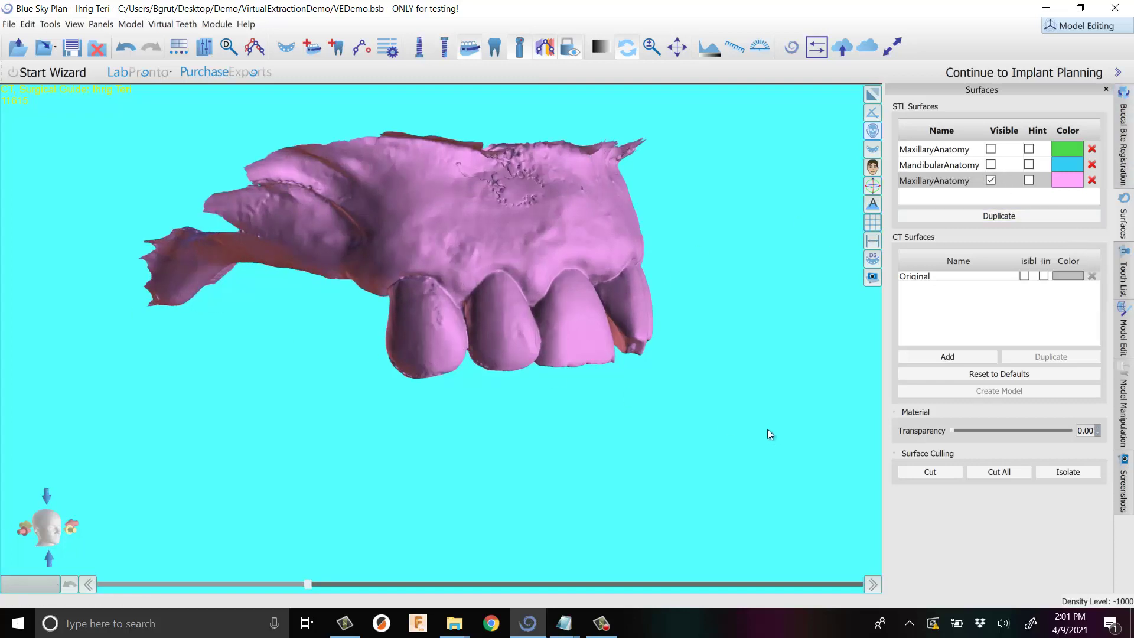
{"action": "left_click_drag", "start_coordinate": [555, 291], "coordinate": [441, 262]}
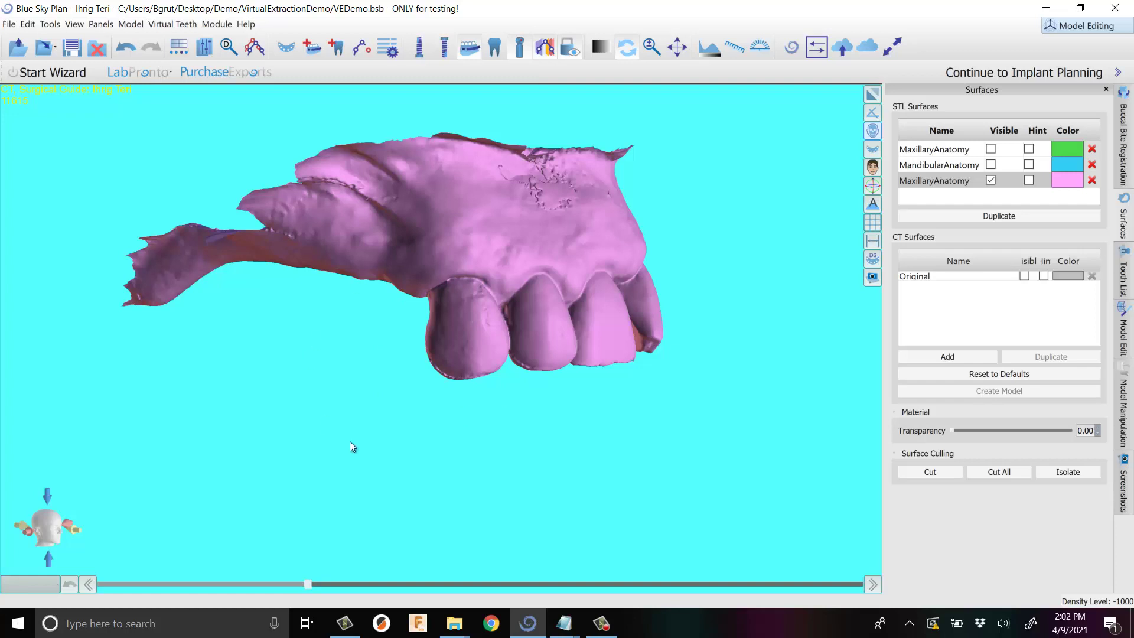
{"action": "left_click_drag", "start_coordinate": [300, 288], "coordinate": [685, 239]}
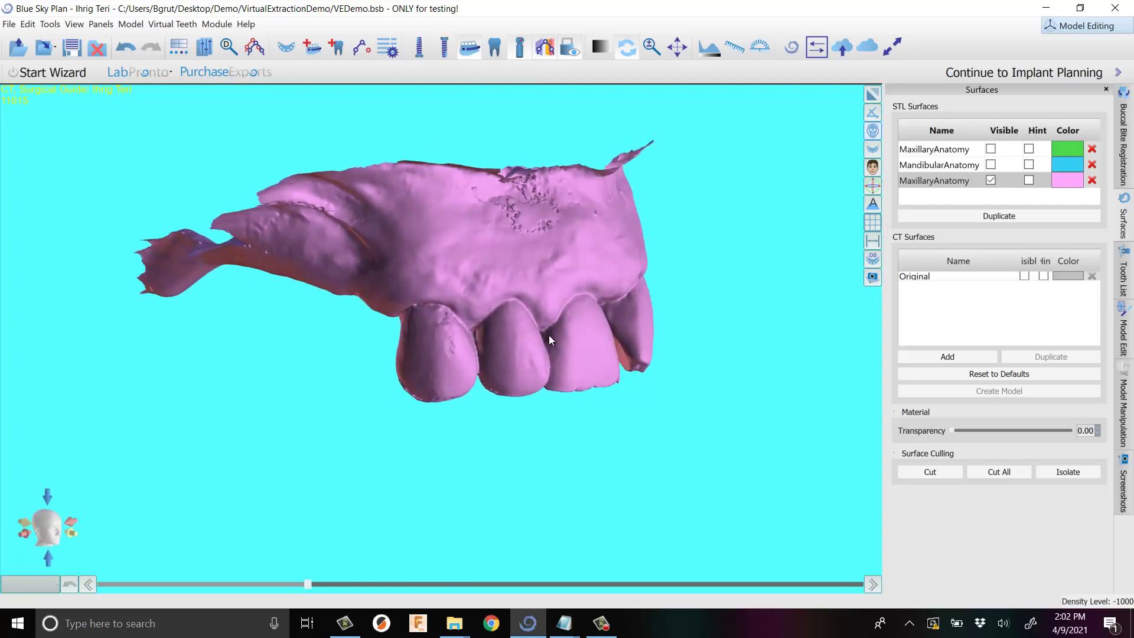
{"action": "mouse_move", "coordinate": [548, 335]}
{"action": "left_mouse_down"}
{"action": "mouse_move", "coordinate": [529, 347]}
{"action": "mouse_move", "coordinate": [529, 335]}
{"action": "left_mouse_up"}
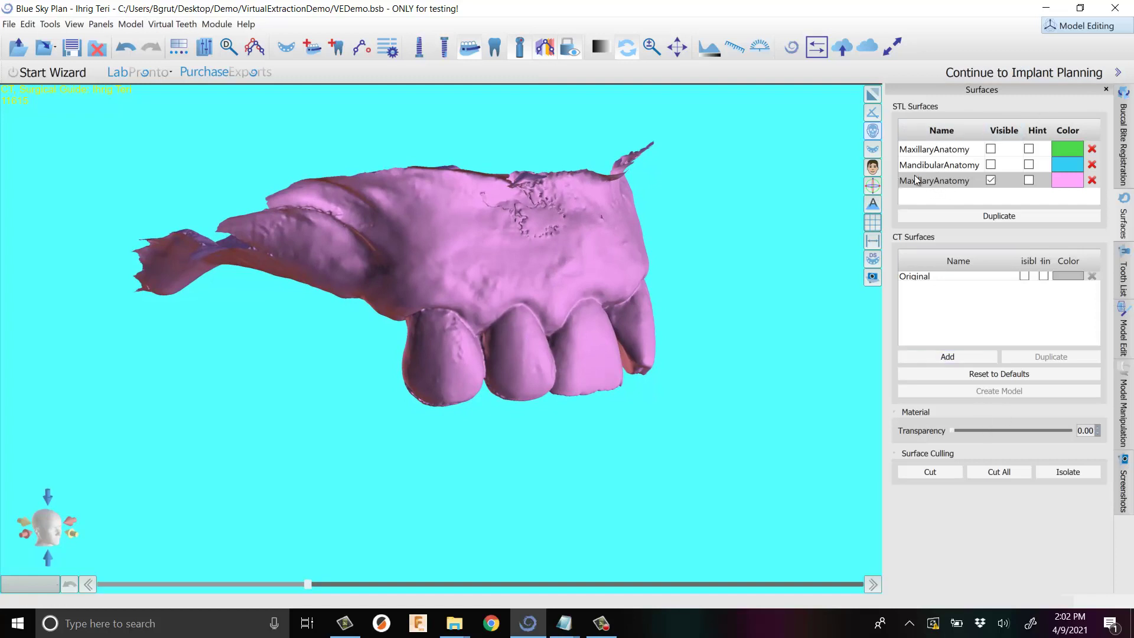
{"action": "left_click", "coordinate": [991, 180]}
{"action": "left_click", "coordinate": [991, 180]}
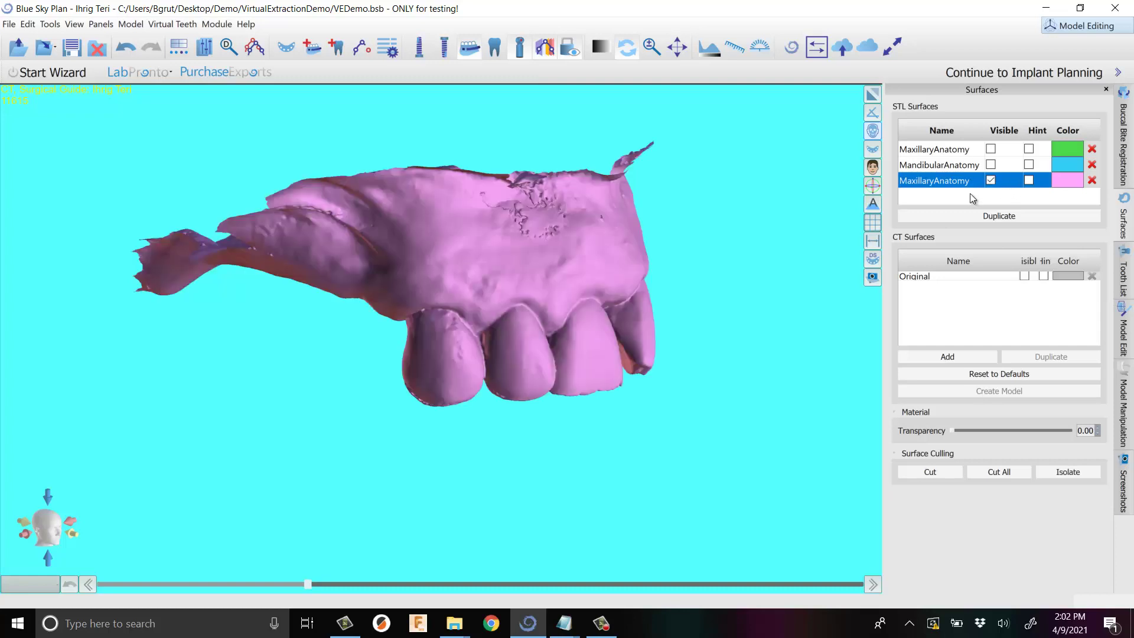
{"action": "left_click", "coordinate": [972, 149]}
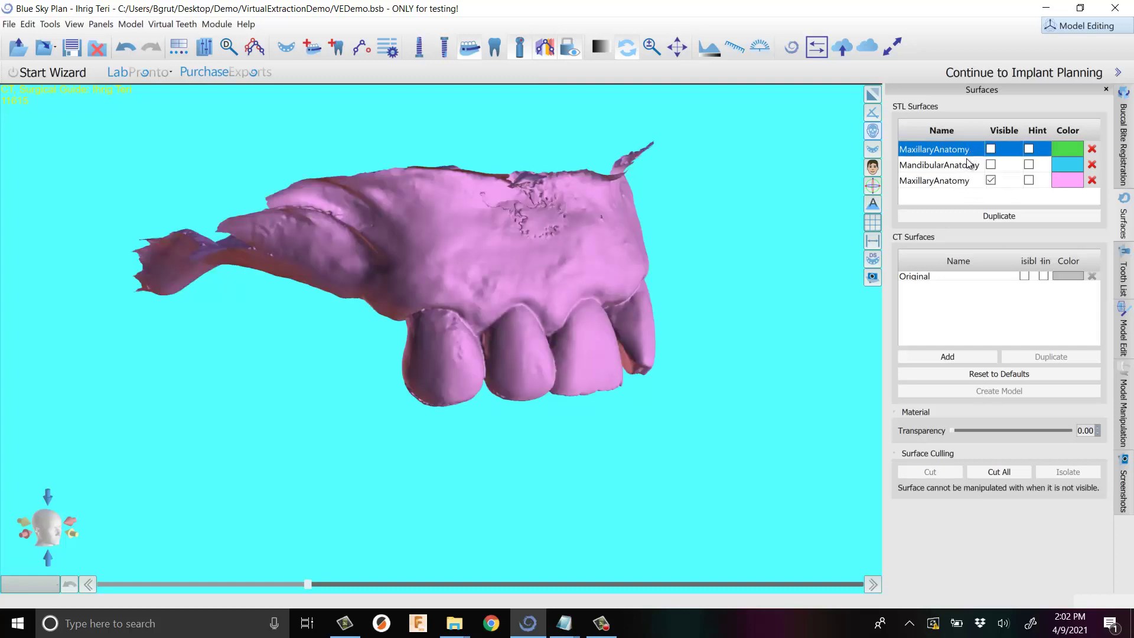
{"action": "left_click", "coordinate": [934, 165]}
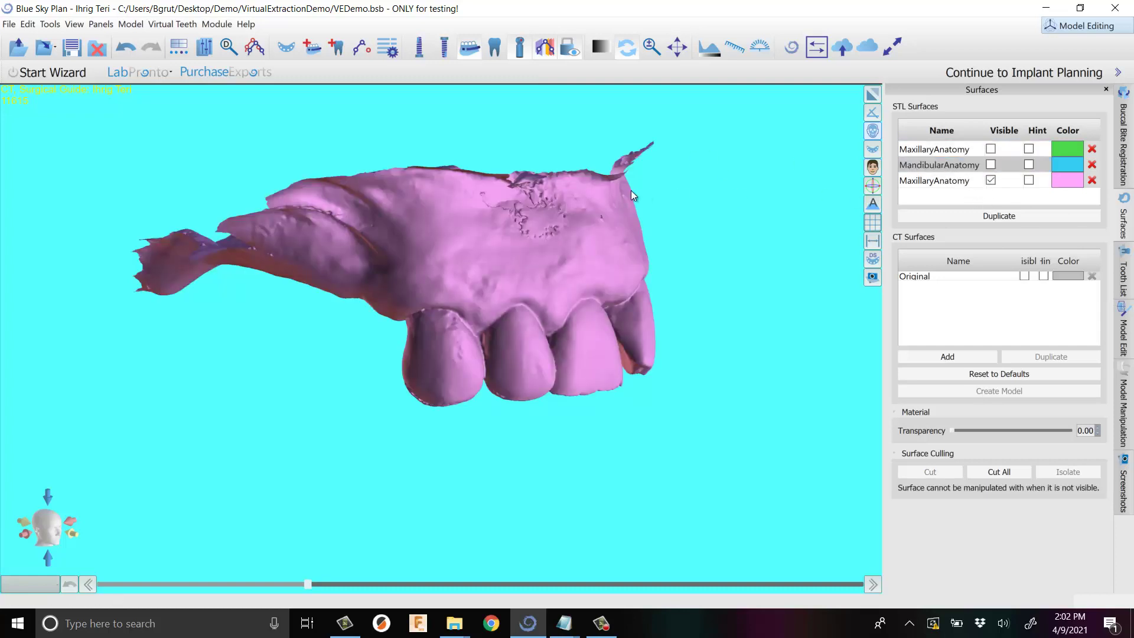
{"action": "left_click", "coordinate": [959, 183]}
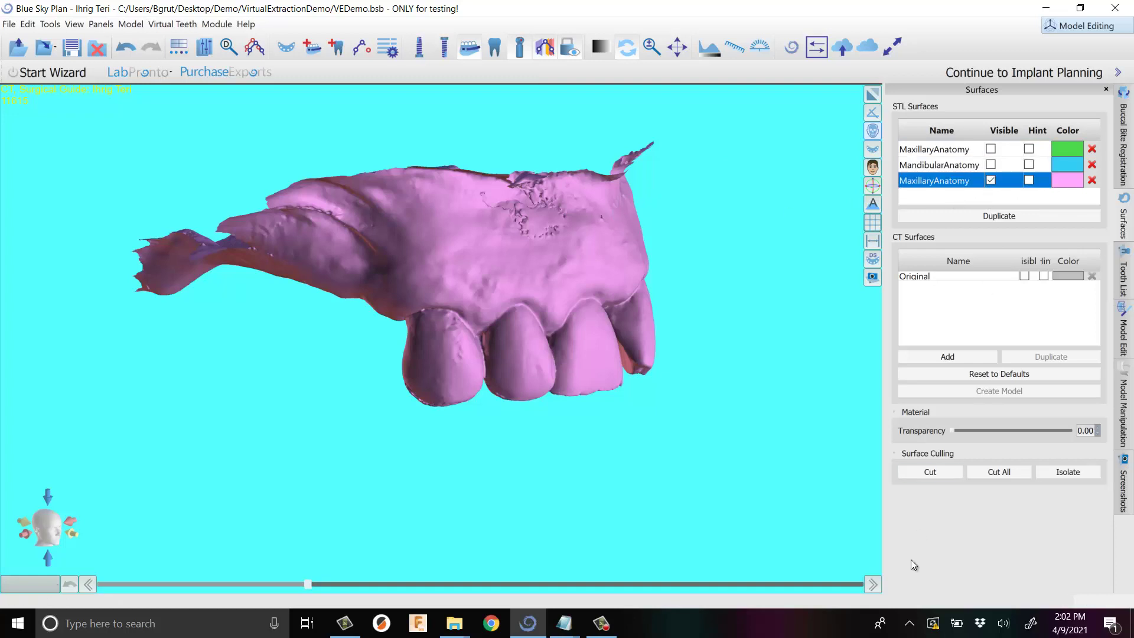
{"action": "left_click", "coordinate": [945, 476]}
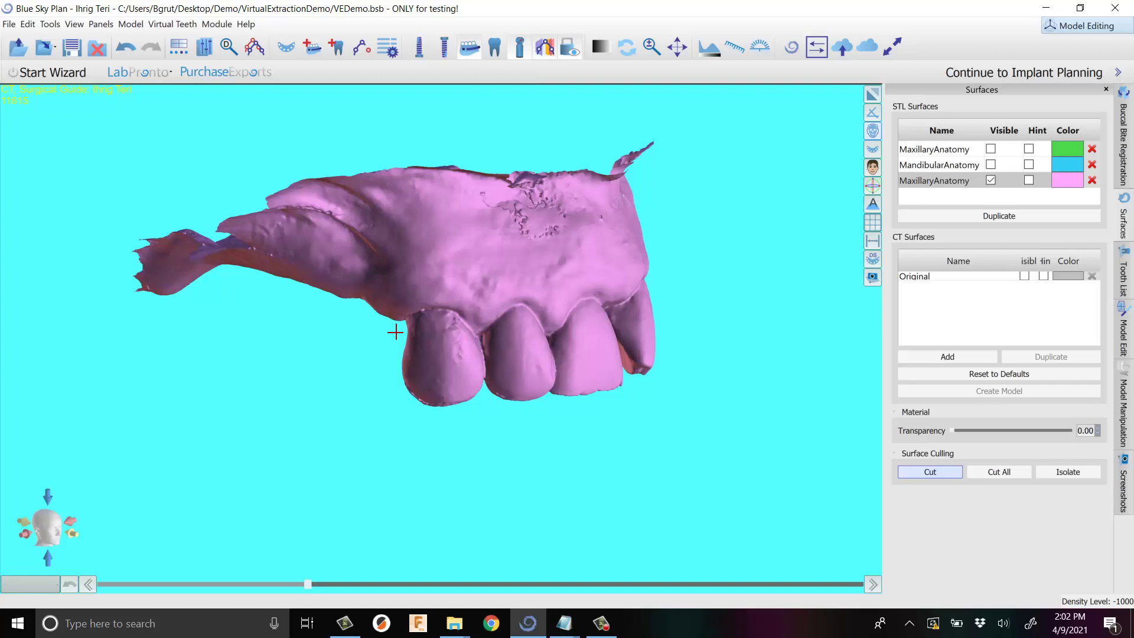
{"action": "mouse_move", "coordinate": [395, 332]}
{"action": "left_mouse_down"}
{"action": "mouse_move", "coordinate": [419, 313]}
{"action": "mouse_move", "coordinate": [459, 319]}
{"action": "mouse_move", "coordinate": [478, 343]}
{"action": "mouse_move", "coordinate": [484, 397]}
{"action": "mouse_move", "coordinate": [459, 453]}
{"action": "mouse_move", "coordinate": [415, 453]}
{"action": "mouse_move", "coordinate": [370, 399]}
{"action": "left_mouse_up"}
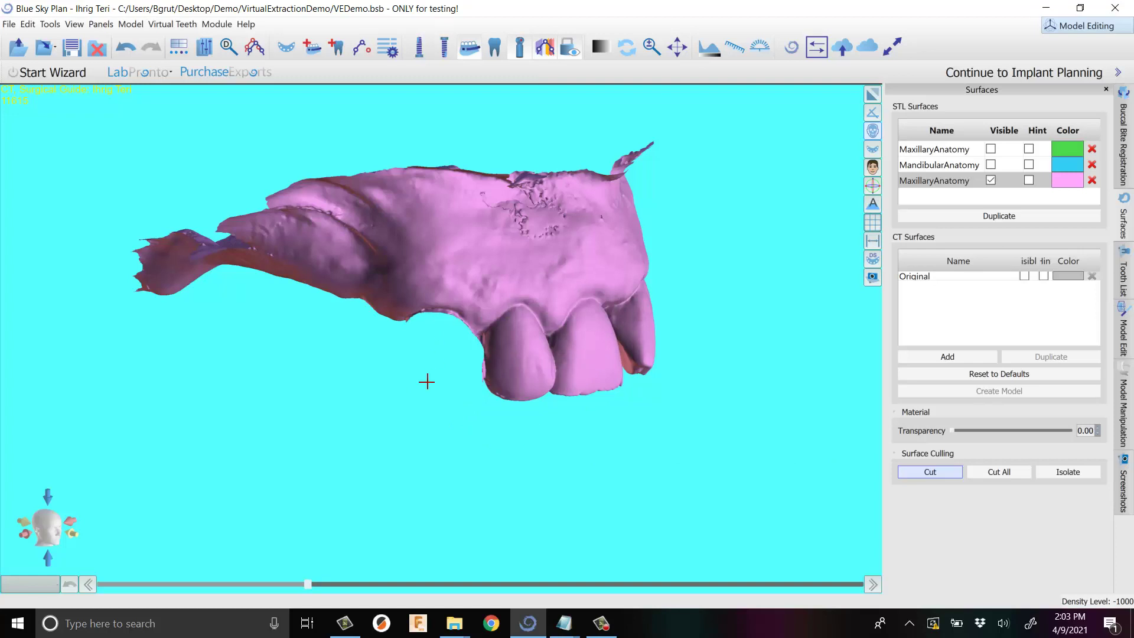
{"action": "key", "text": "Escape"}
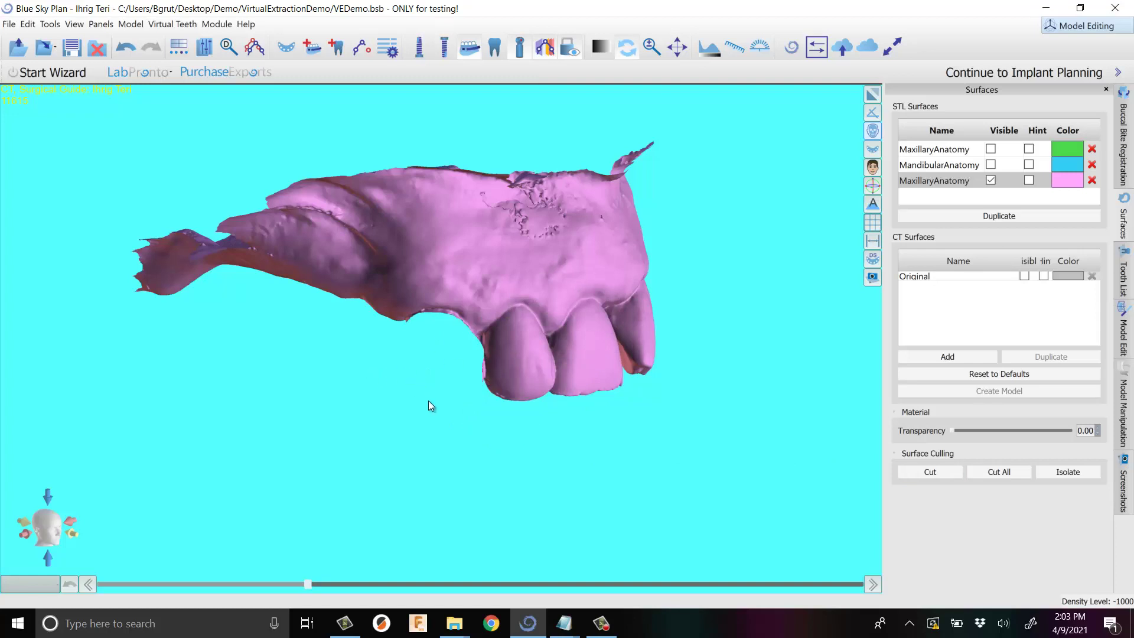
Overlay the original green MaxillaryAnatomy surface on the cut duplicate at 0.63 transparency to compare the area around the removed tooth.
{"action": "left_click", "coordinate": [932, 472]}
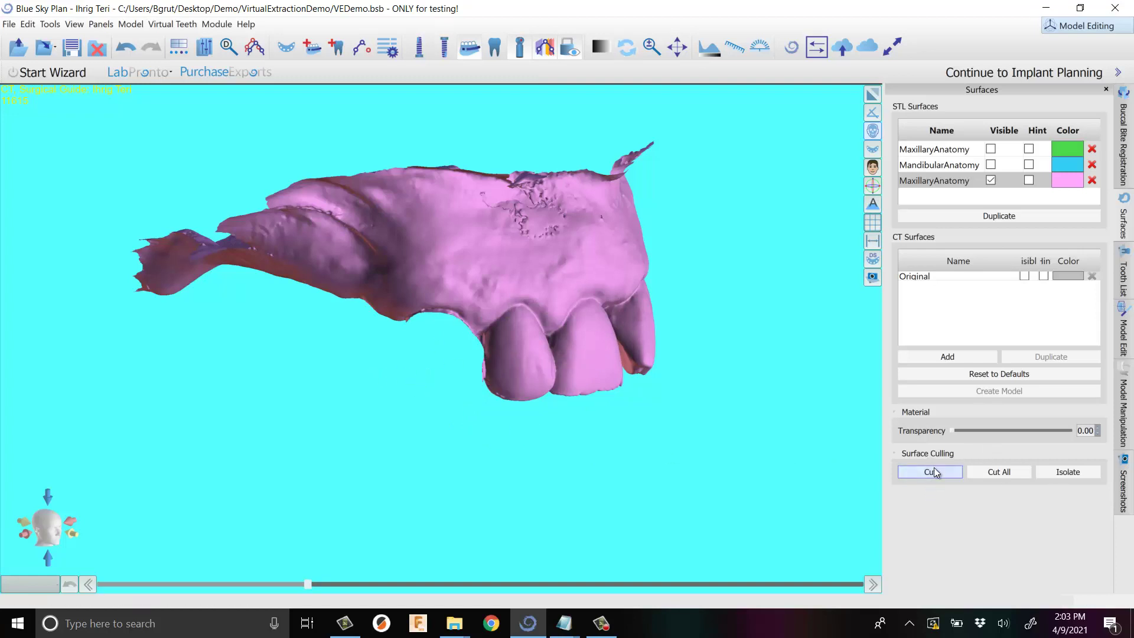
{"action": "left_click", "coordinate": [934, 471]}
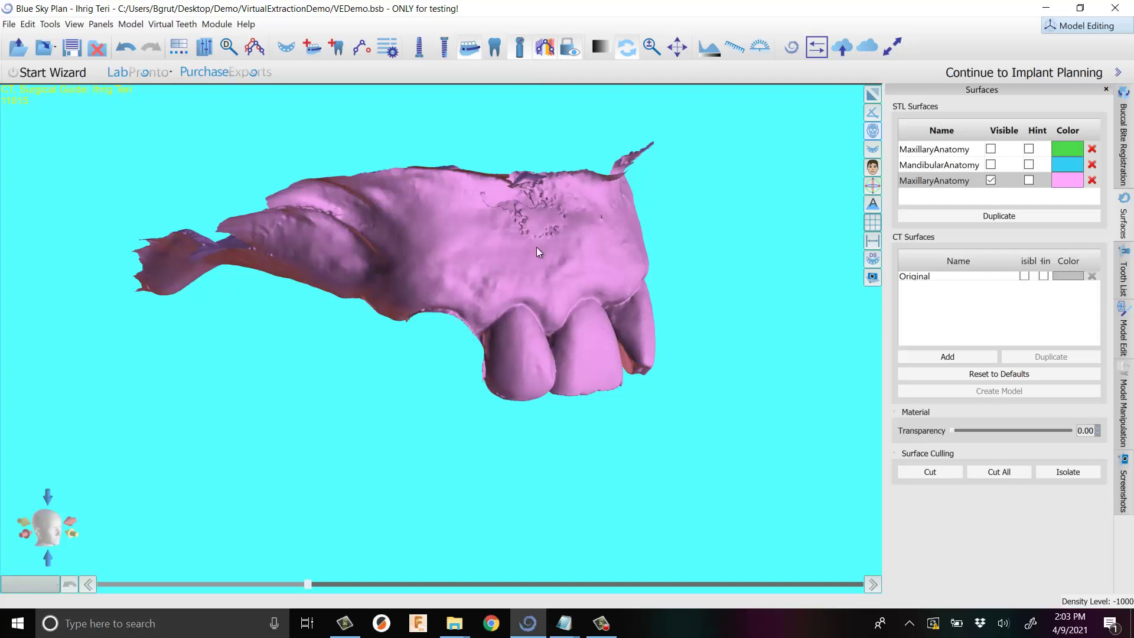
{"action": "left_click_drag", "start_coordinate": [417, 355], "coordinate": [548, 308]}
{"action": "left_click_drag", "start_coordinate": [490, 328], "coordinate": [585, 312]}
{"action": "scroll", "coordinate": [440, 357], "scroll_direction": "up", "scroll_amount": 5}
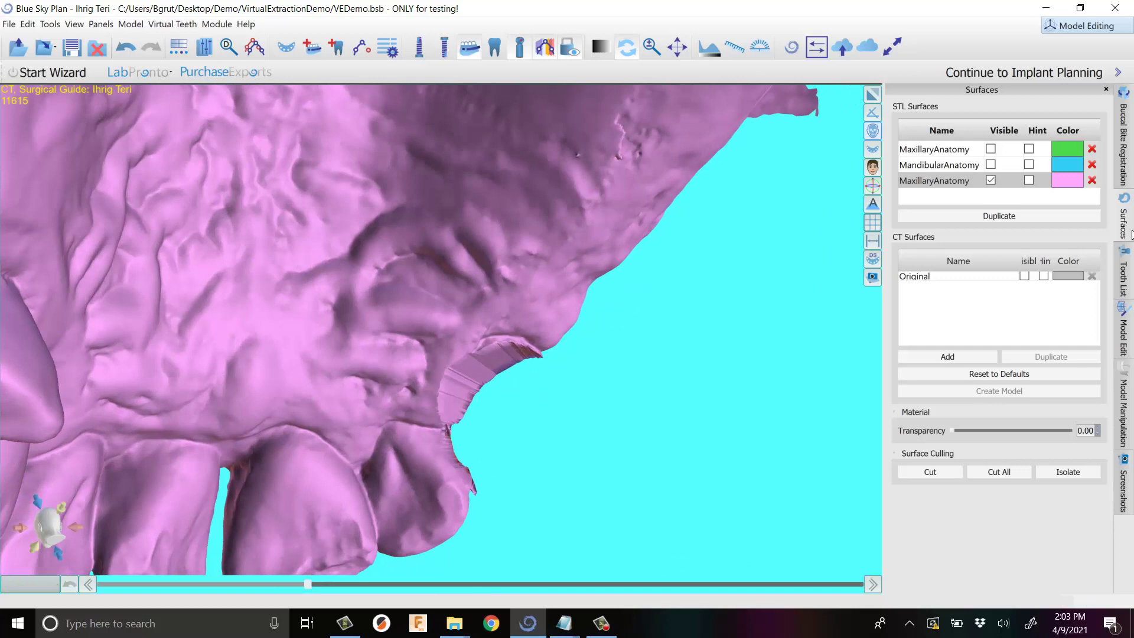
{"action": "left_click", "coordinate": [993, 150]}
{"action": "left_click", "coordinate": [991, 149]}
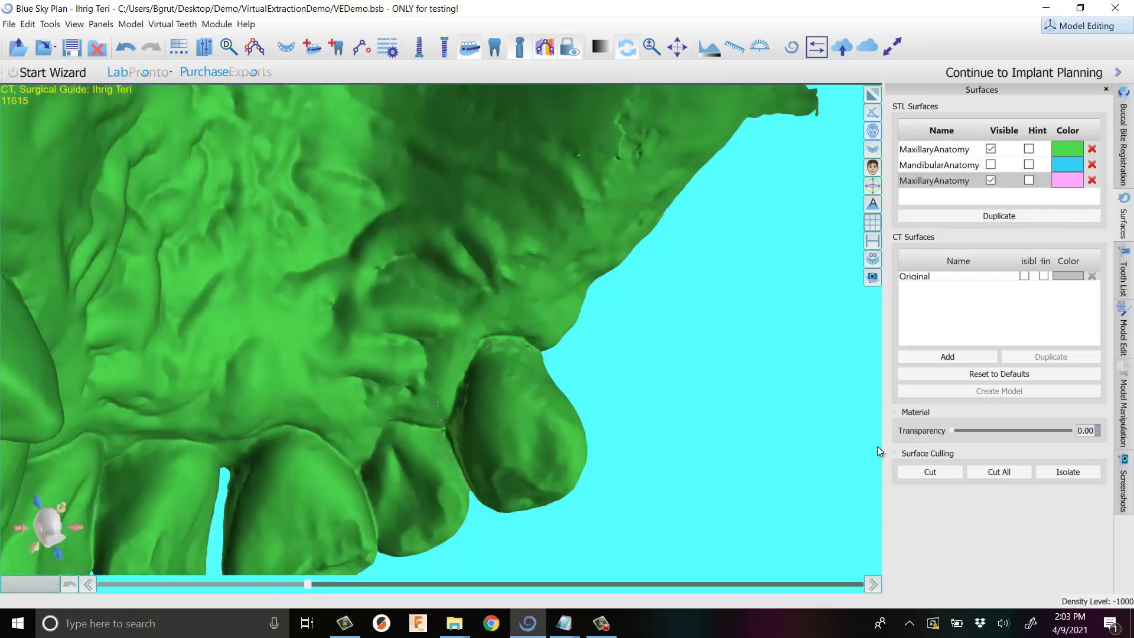
{"action": "left_click", "coordinate": [969, 152]}
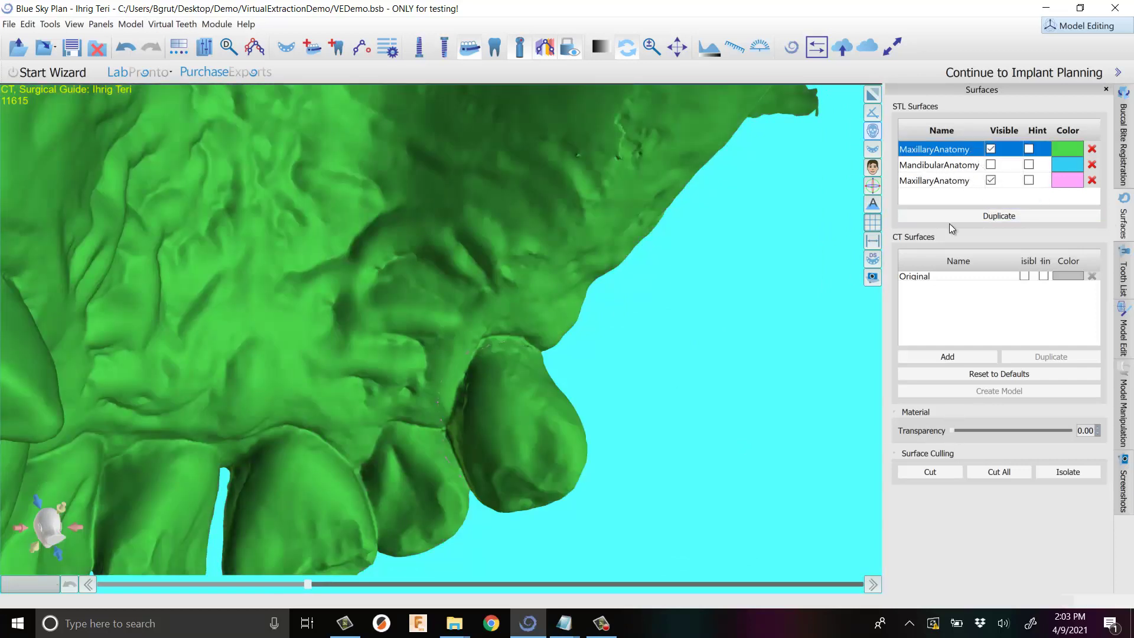
{"action": "left_click_drag", "start_coordinate": [954, 430], "coordinate": [1026, 434]}
{"action": "left_click_drag", "start_coordinate": [695, 396], "coordinate": [180, 231]}
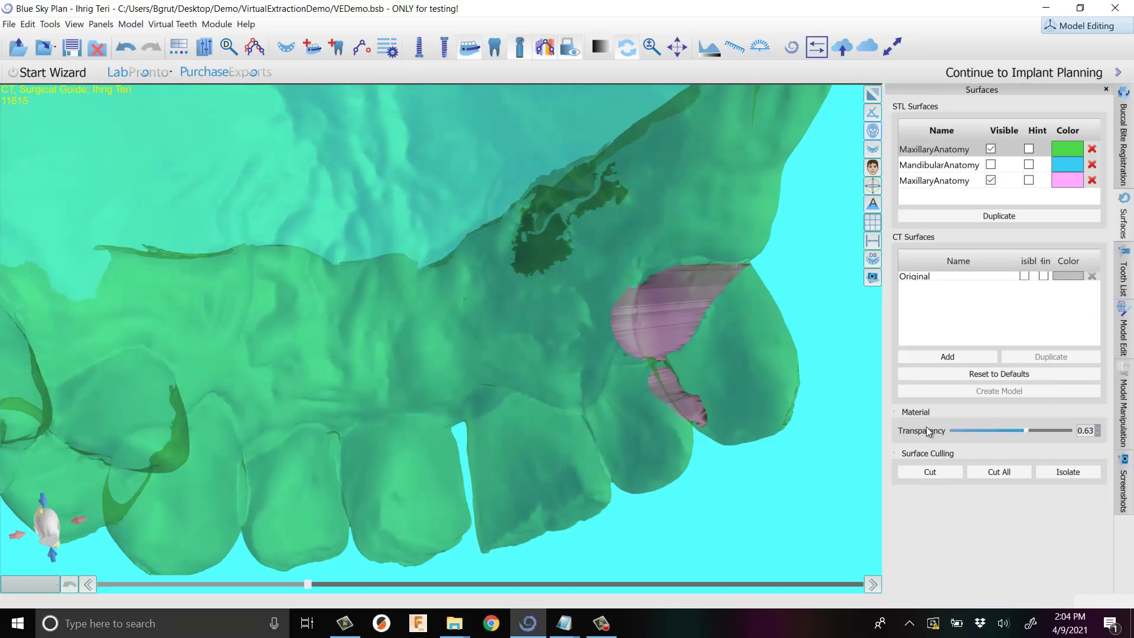
Reset the green MaxillaryAnatomy surface's transparency to 0.00 and hide it.
{"action": "left_click", "coordinate": [953, 430]}
{"action": "left_click", "coordinate": [953, 431]}
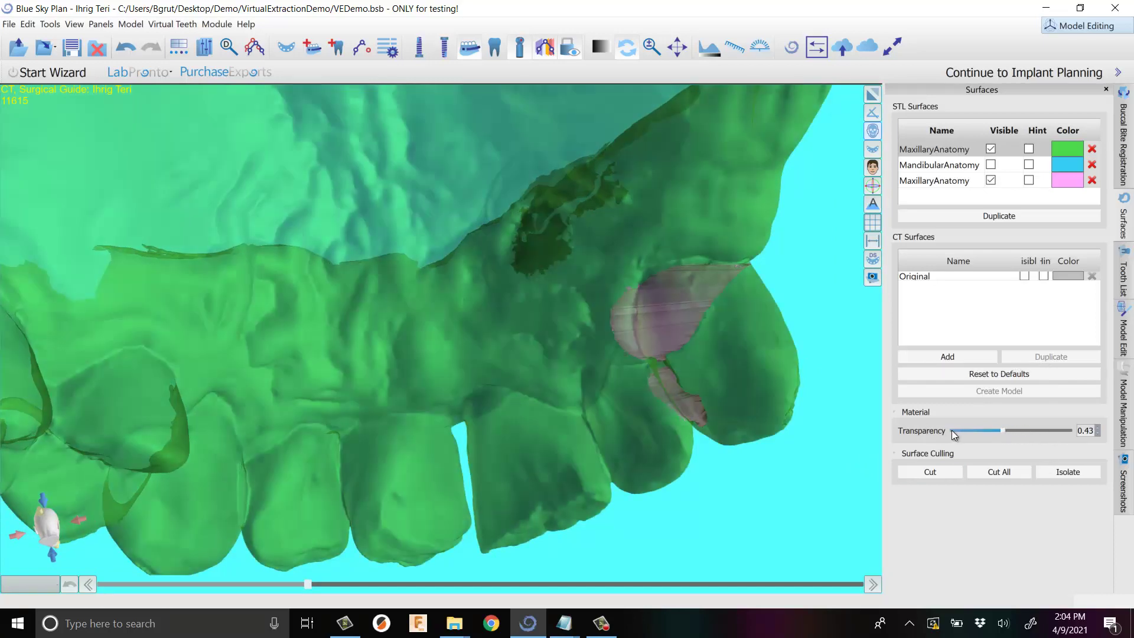
{"action": "left_click", "coordinate": [953, 431]}
{"action": "left_click", "coordinate": [953, 431]}
{"action": "left_click", "coordinate": [952, 431]}
{"action": "left_click", "coordinate": [953, 431]}
{"action": "left_click", "coordinate": [952, 430]}
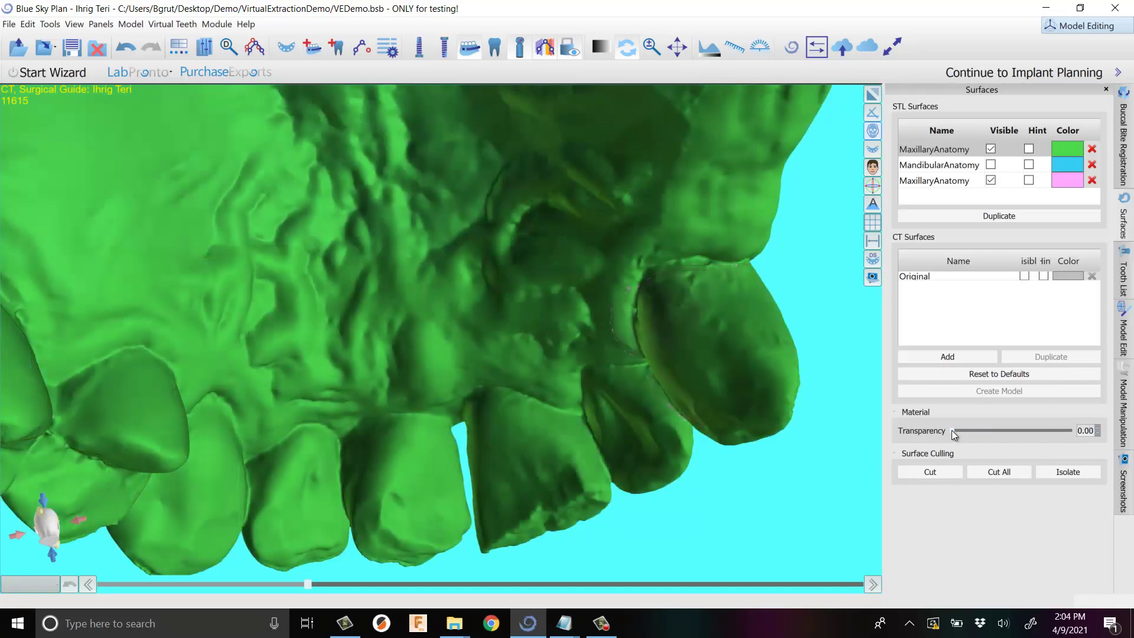
{"action": "left_click", "coordinate": [991, 150]}
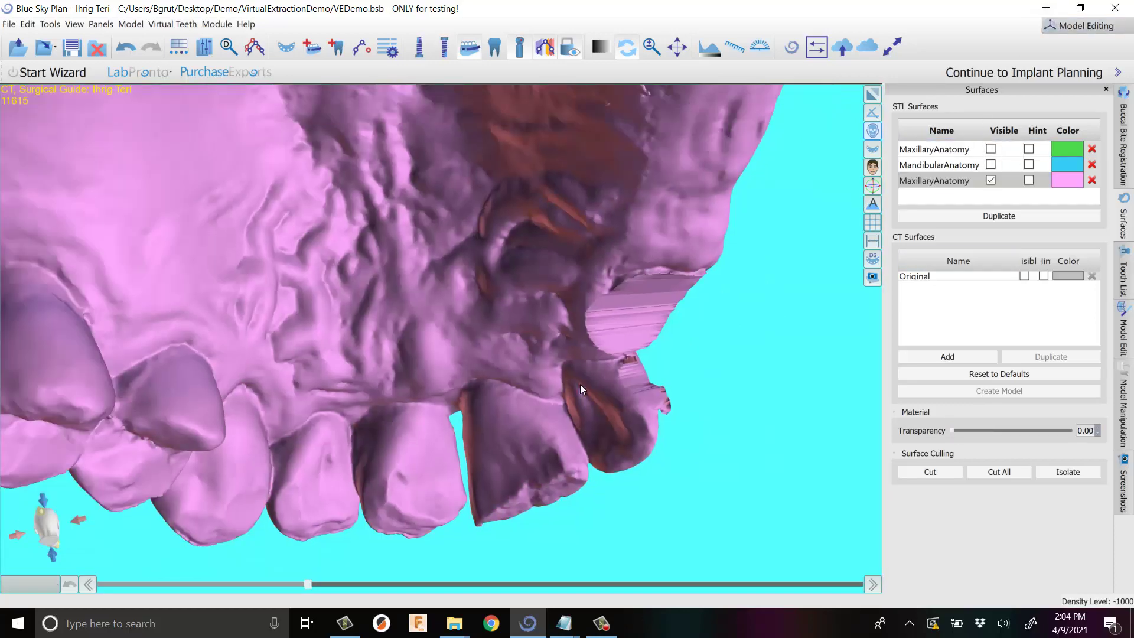
Cut off the leftover tooth fragment sticking out beside the neighboring tooth on the pink surface.
{"action": "left_click_drag", "start_coordinate": [580, 384], "coordinate": [440, 267]}
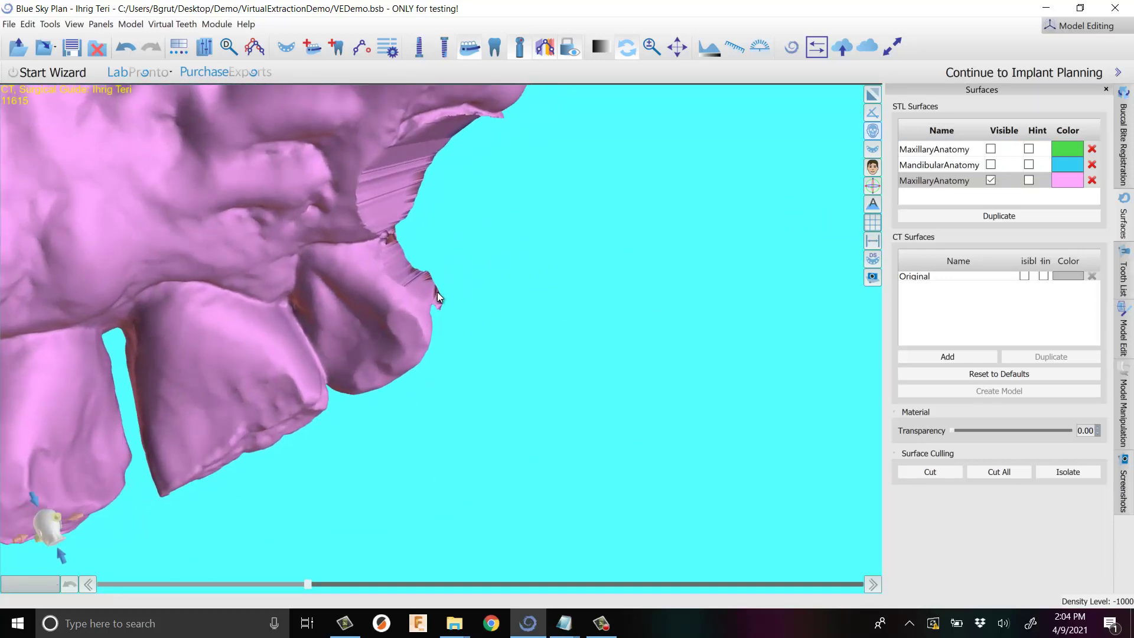
{"action": "left_click", "coordinate": [938, 474]}
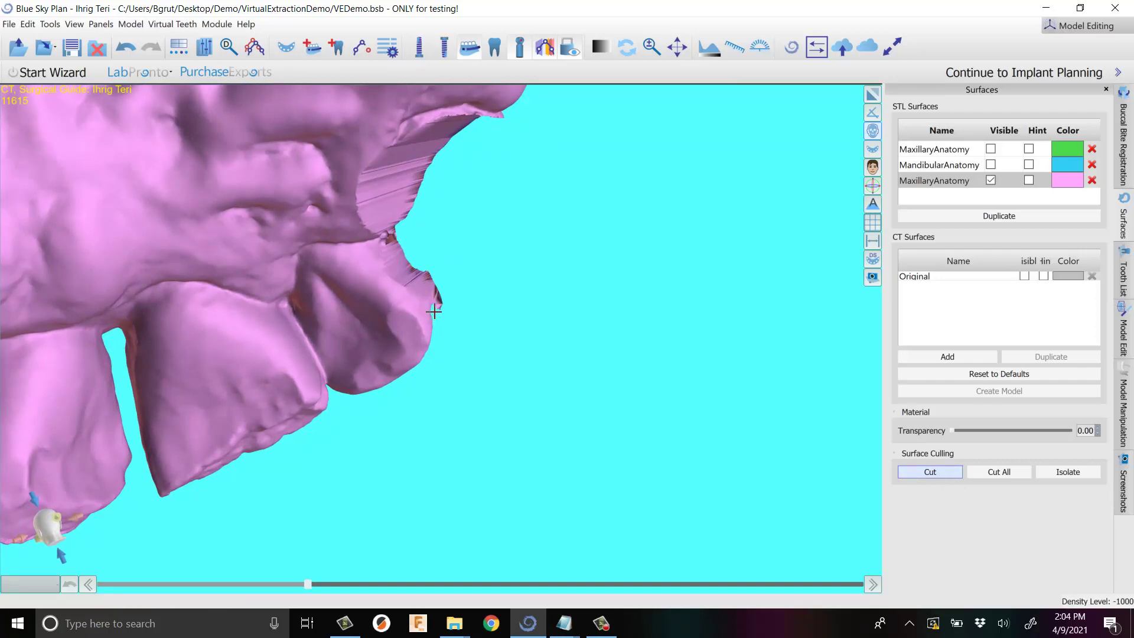
{"action": "mouse_move", "coordinate": [433, 313]}
{"action": "left_mouse_down"}
{"action": "mouse_move", "coordinate": [477, 339]}
{"action": "mouse_move", "coordinate": [531, 251]}
{"action": "left_mouse_up"}
{"action": "left_click_drag", "start_coordinate": [471, 205], "coordinate": [401, 211]}
{"action": "mouse_move", "coordinate": [401, 211]}
{"action": "left_mouse_down"}
{"action": "mouse_move", "coordinate": [453, 213]}
{"action": "mouse_move", "coordinate": [469, 175]}
{"action": "mouse_move", "coordinate": [430, 197]}
{"action": "left_mouse_up"}
{"action": "mouse_move", "coordinate": [438, 314]}
{"action": "left_mouse_down"}
{"action": "mouse_move", "coordinate": [481, 317]}
{"action": "mouse_move", "coordinate": [456, 244]}
{"action": "mouse_move", "coordinate": [417, 258]}
{"action": "left_mouse_up"}
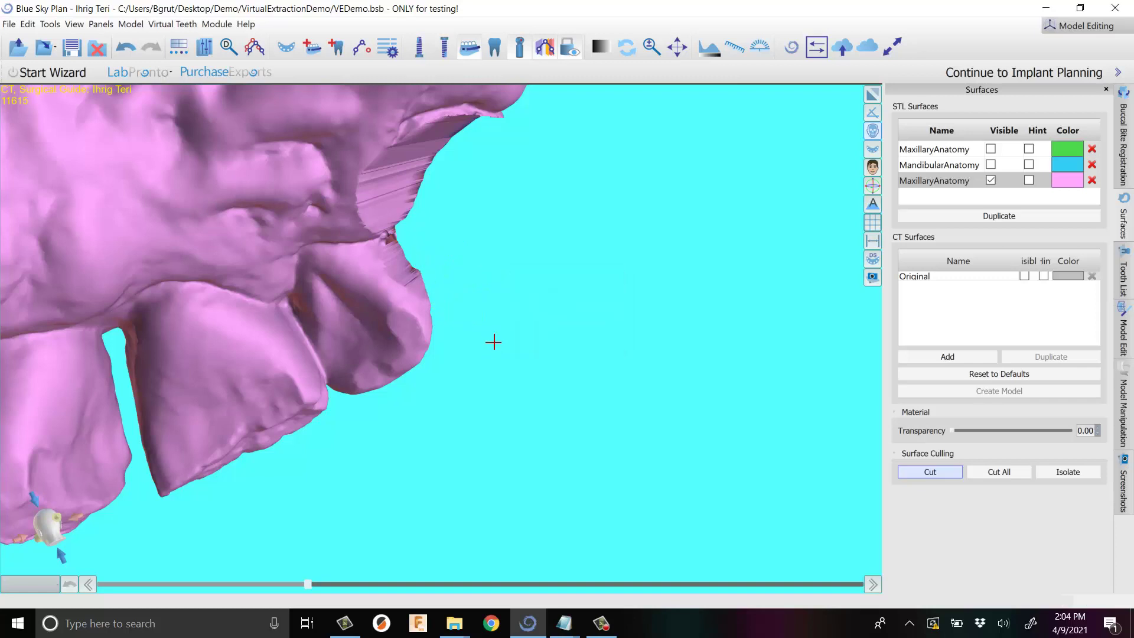
Examine the open socket and damaged side of the neighboring tooth, and open the Model Edit tools for the pink MaxillaryAnatomy.
{"action": "left_click_drag", "start_coordinate": [687, 187], "coordinate": [512, 178]}
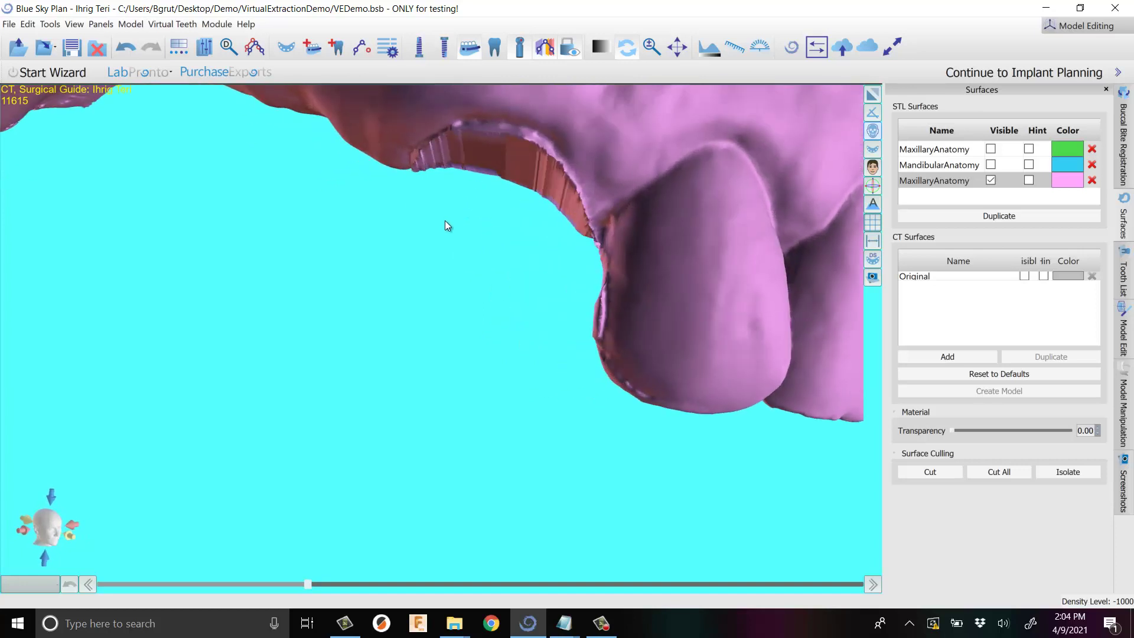
{"action": "left_click_drag", "start_coordinate": [534, 309], "coordinate": [391, 296]}
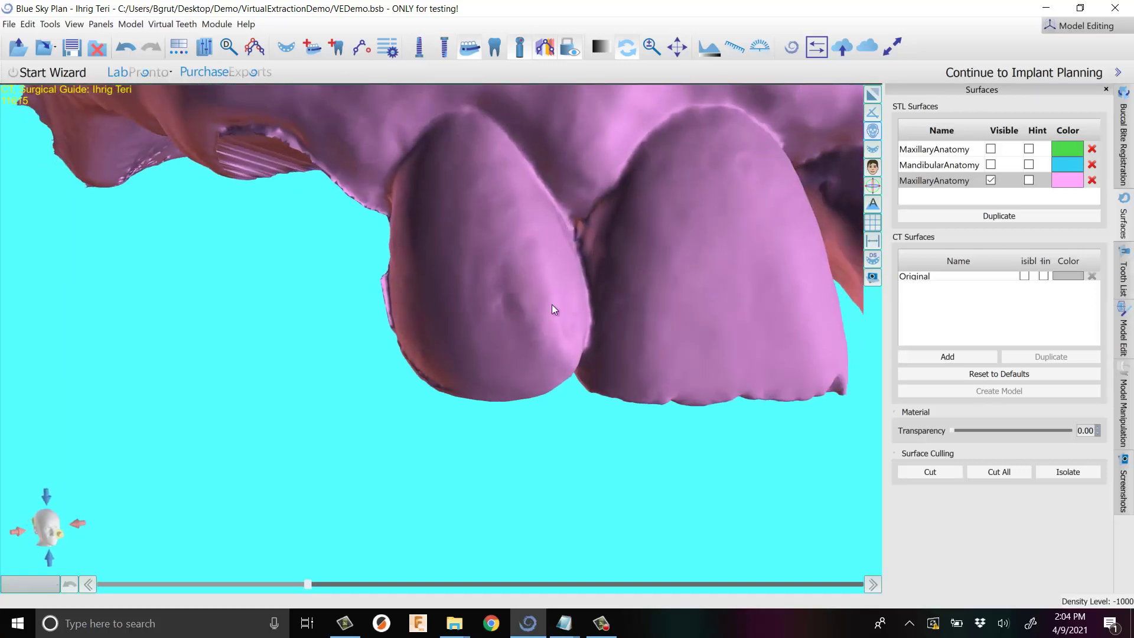
{"action": "left_click_drag", "start_coordinate": [552, 304], "coordinate": [1063, 287]}
{"action": "left_click", "coordinate": [1123, 337]}
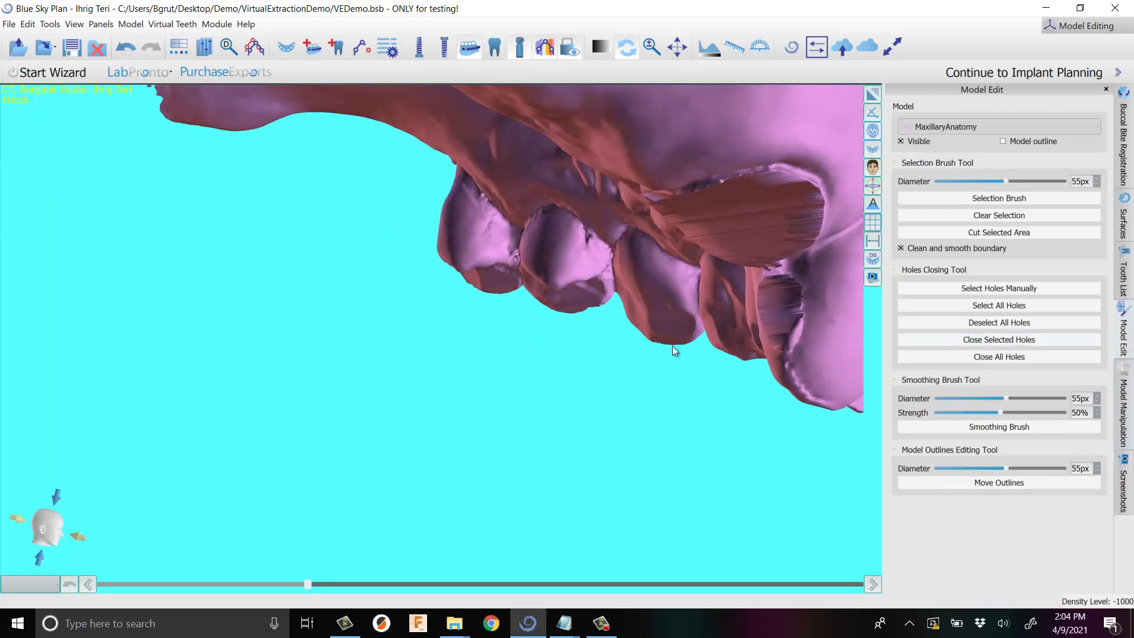
{"action": "left_click_drag", "start_coordinate": [678, 353], "coordinate": [528, 351]}
{"action": "middle_click_drag", "start_coordinate": [527, 351], "coordinate": [601, 386]}
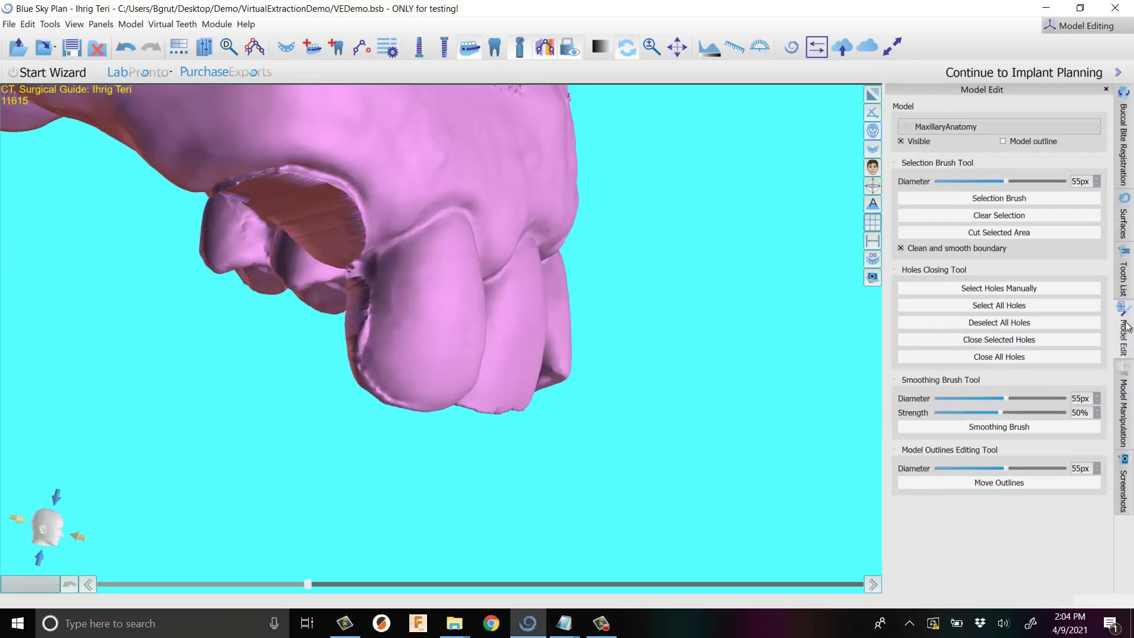
{"action": "left_click", "coordinate": [102, 24]}
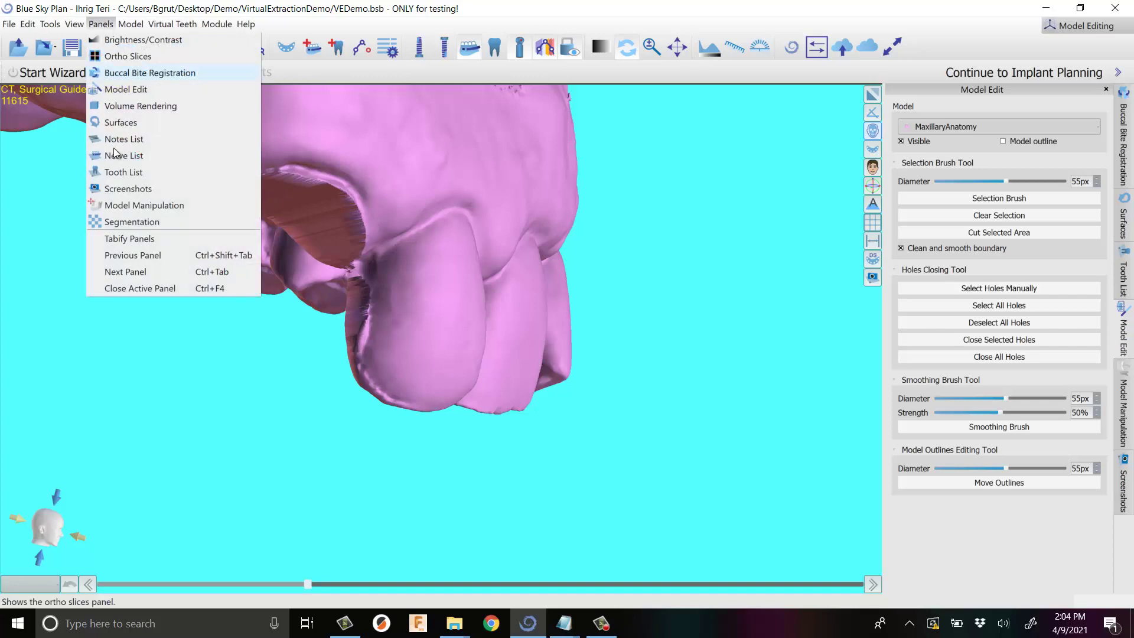
{"action": "left_click", "coordinate": [125, 89]}
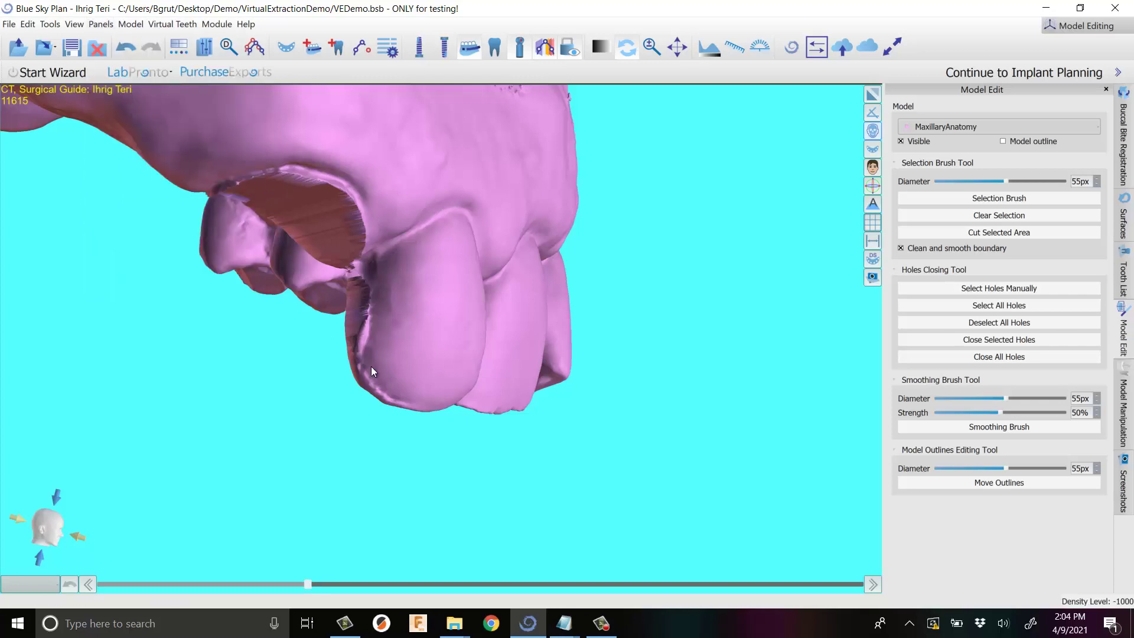
Smooth the damaged side of the tooth next to the extraction site on the pink surface with the Smoothing Brush.
{"action": "left_click", "coordinate": [1041, 431]}
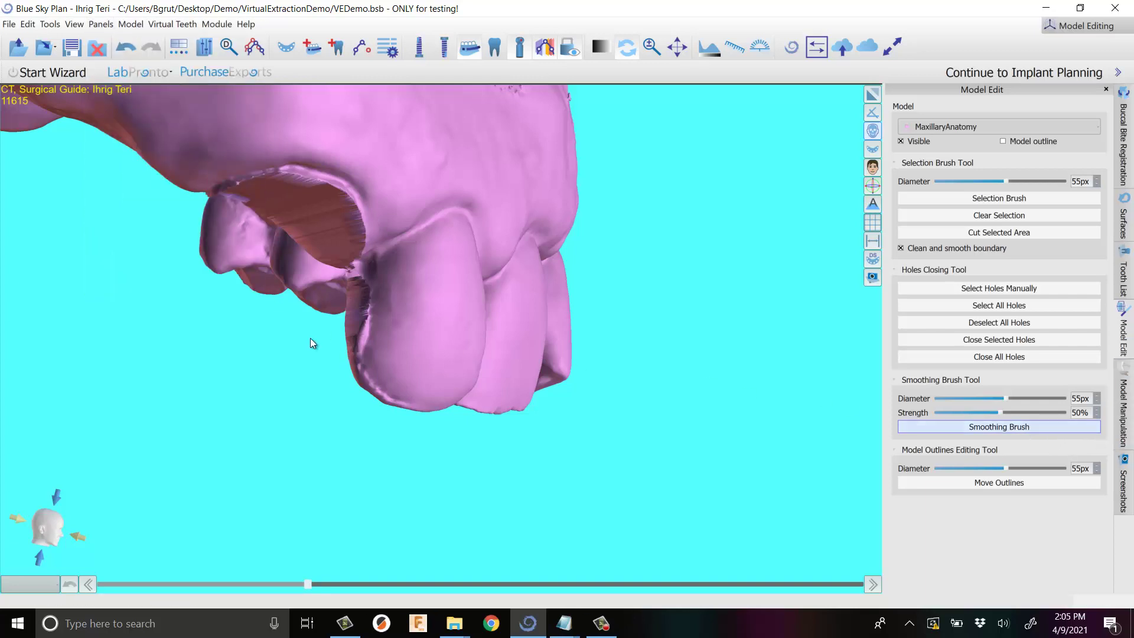
{"action": "left_click_drag", "start_coordinate": [412, 341], "coordinate": [487, 351]}
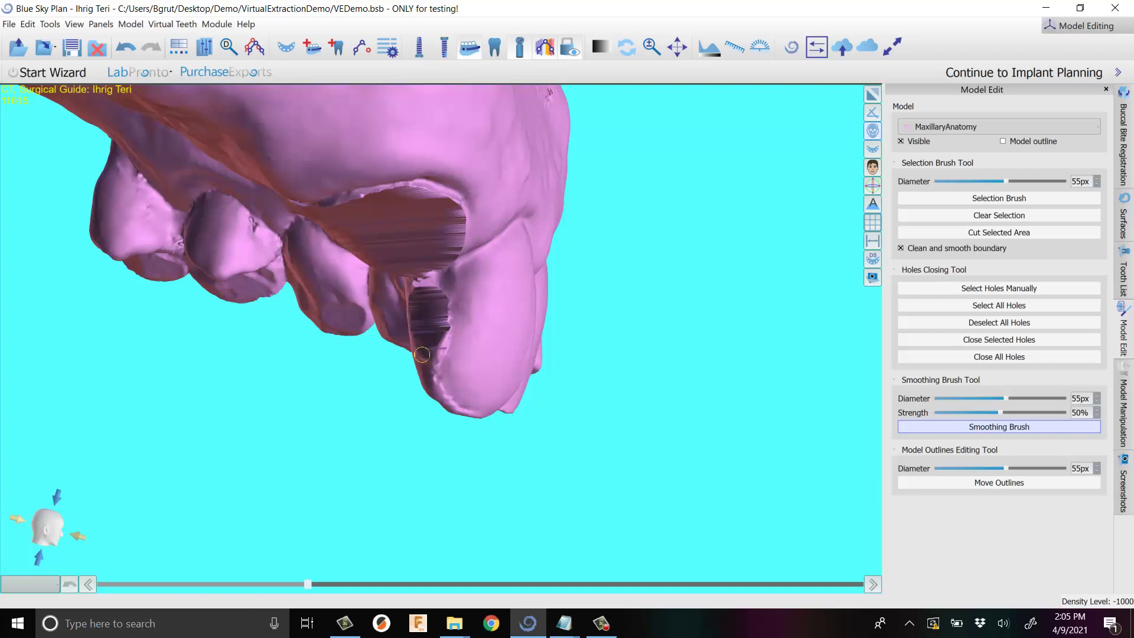
{"action": "left_click_drag", "start_coordinate": [451, 311], "coordinate": [305, 326]}
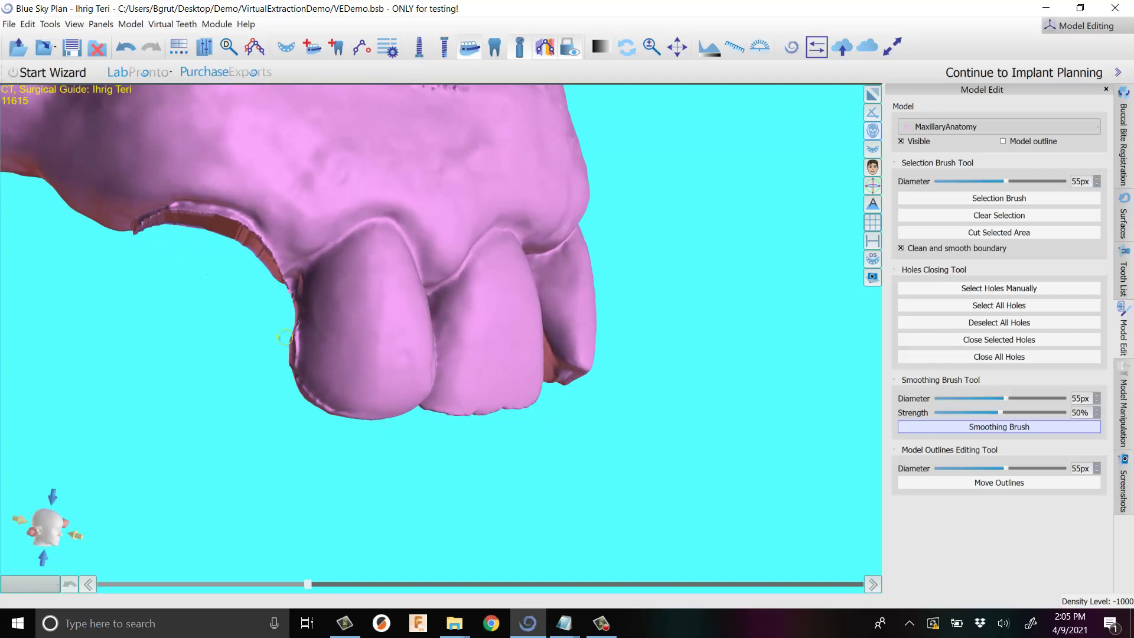
{"action": "left_click_drag", "start_coordinate": [345, 347], "coordinate": [505, 354]}
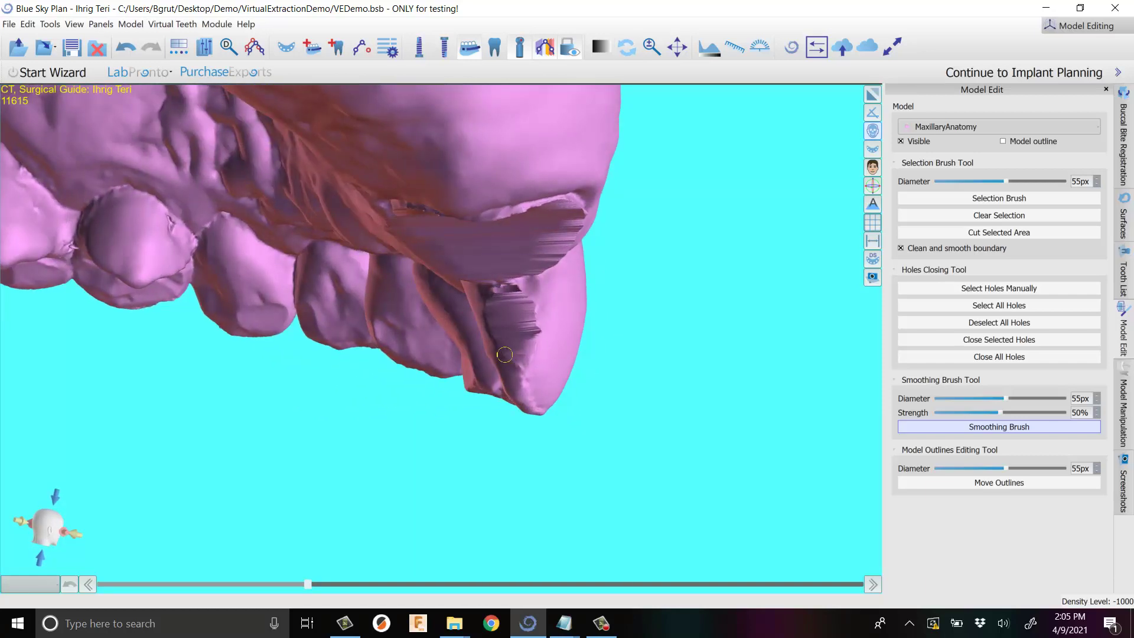
{"action": "left_click_drag", "start_coordinate": [566, 328], "coordinate": [289, 328]}
Cut four adjacent teeth off the opposite side of the pink MaxillaryAnatomy surface, following the scalloped gumline with the Cut tool.
{"action": "left_click_drag", "start_coordinate": [798, 424], "coordinate": [520, 306]}
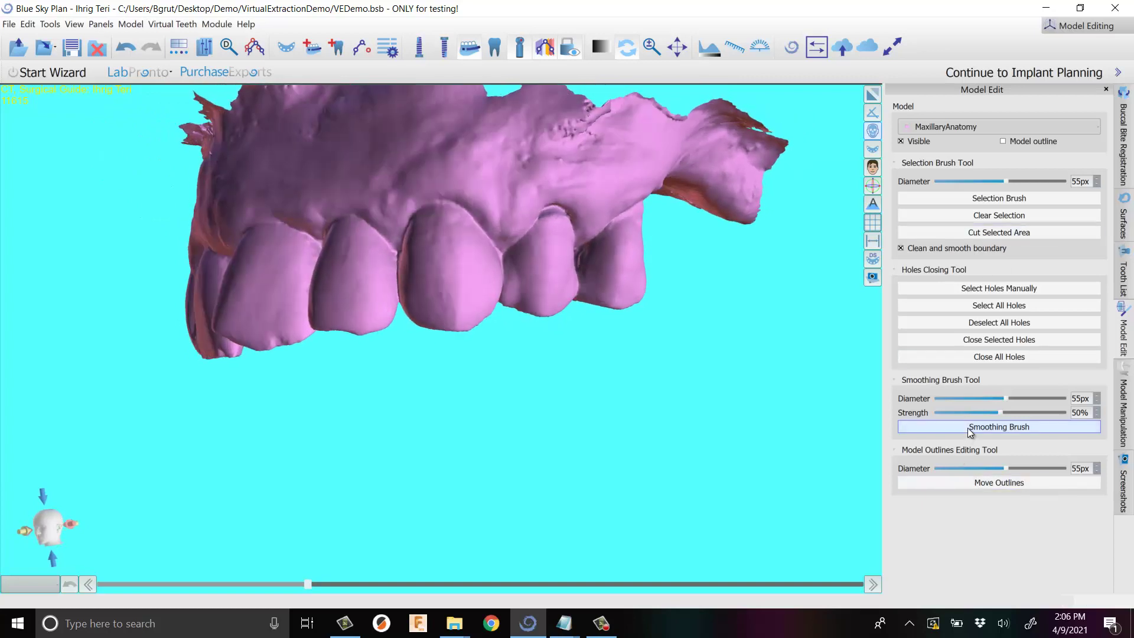
{"action": "left_click", "coordinate": [1130, 239]}
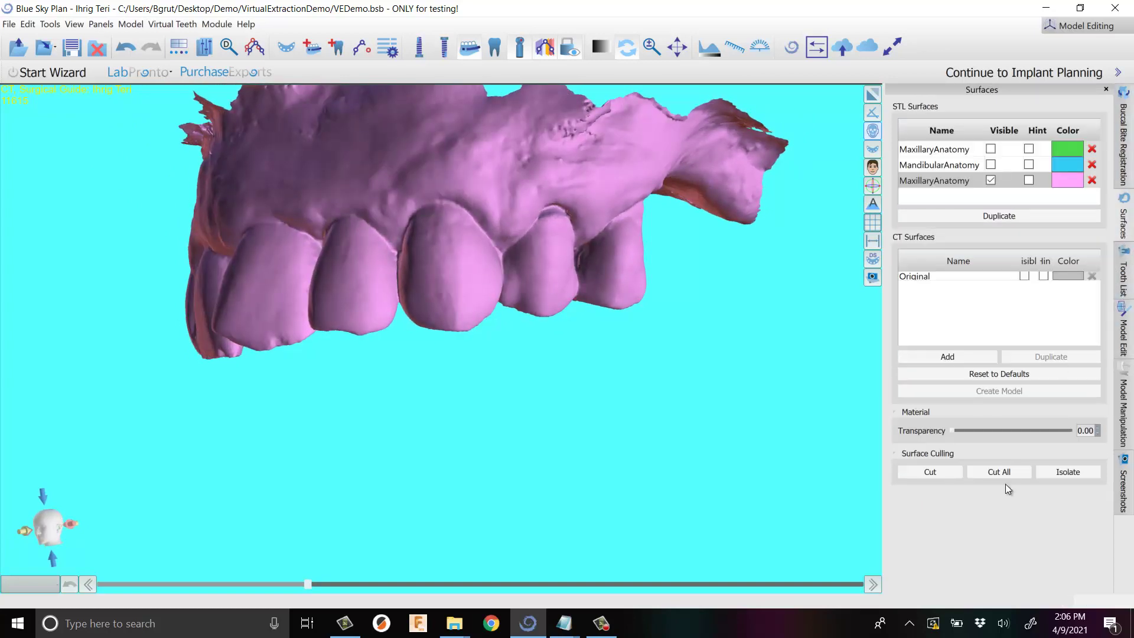
{"action": "left_click", "coordinate": [952, 470]}
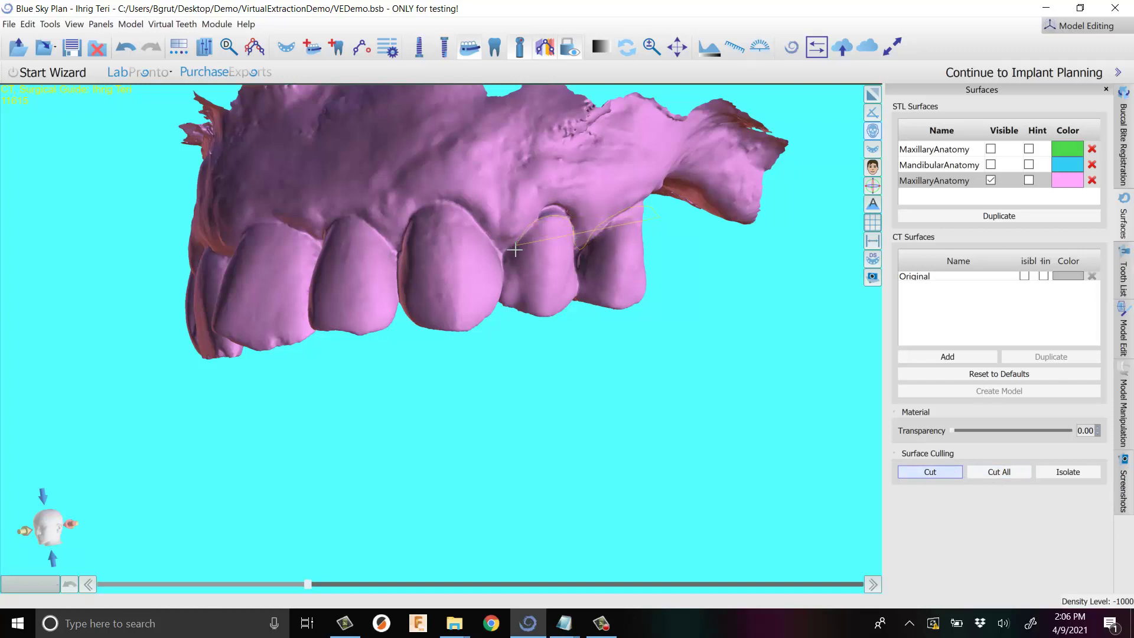
{"action": "mouse_move", "coordinate": [443, 208]}
{"action": "left_mouse_down"}
{"action": "mouse_move", "coordinate": [417, 211]}
{"action": "mouse_move", "coordinate": [396, 255]}
{"action": "mouse_move", "coordinate": [361, 219]}
{"action": "mouse_move", "coordinate": [331, 222]}
{"action": "mouse_move", "coordinate": [321, 240]}
{"action": "mouse_move", "coordinate": [311, 326]}
{"action": "mouse_move", "coordinate": [349, 377]}
{"action": "left_mouse_up"}
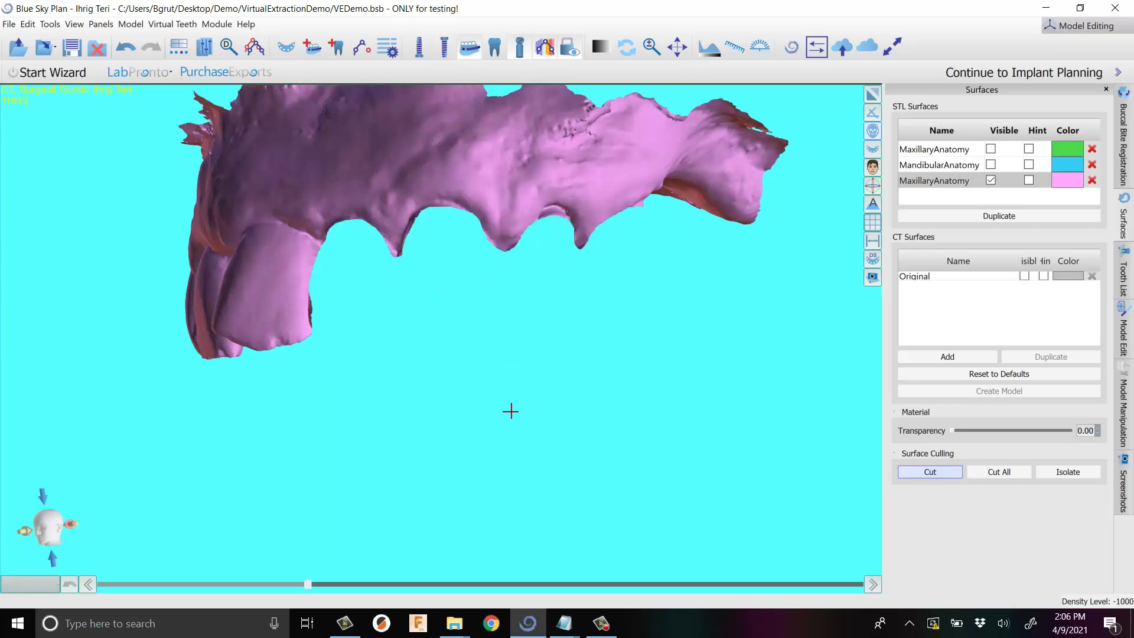
{"action": "left_click", "coordinate": [909, 472]}
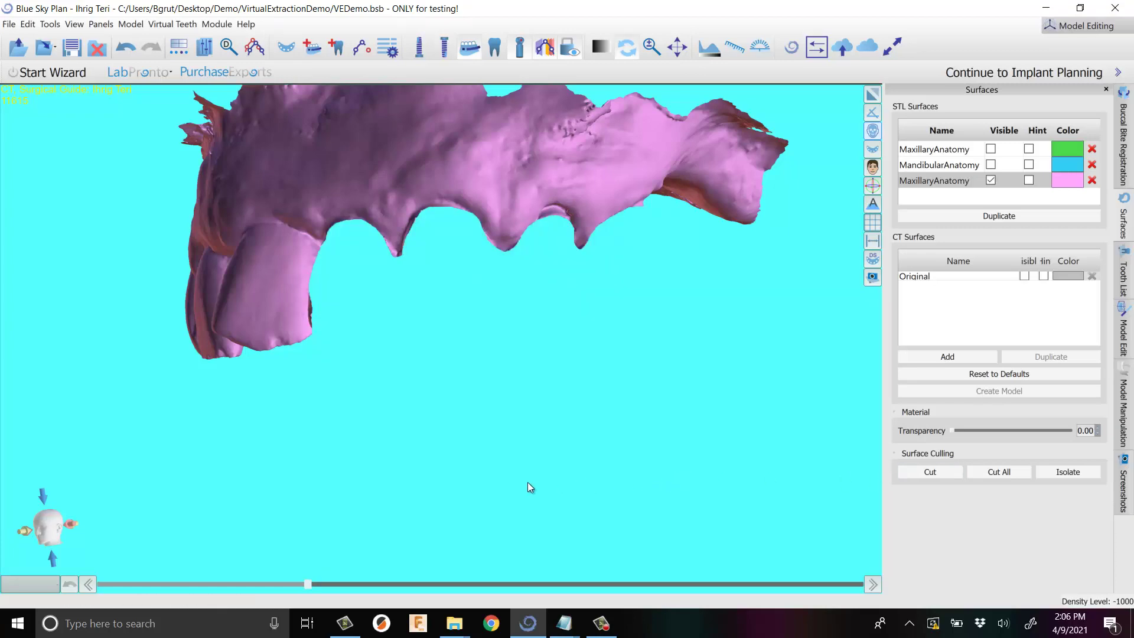
Examine the multiple-teeth cut for stretched or missing palatal surface, and check the outline of extraction methods in Notepad.
{"action": "left_click_drag", "start_coordinate": [530, 488], "coordinate": [471, 377]}
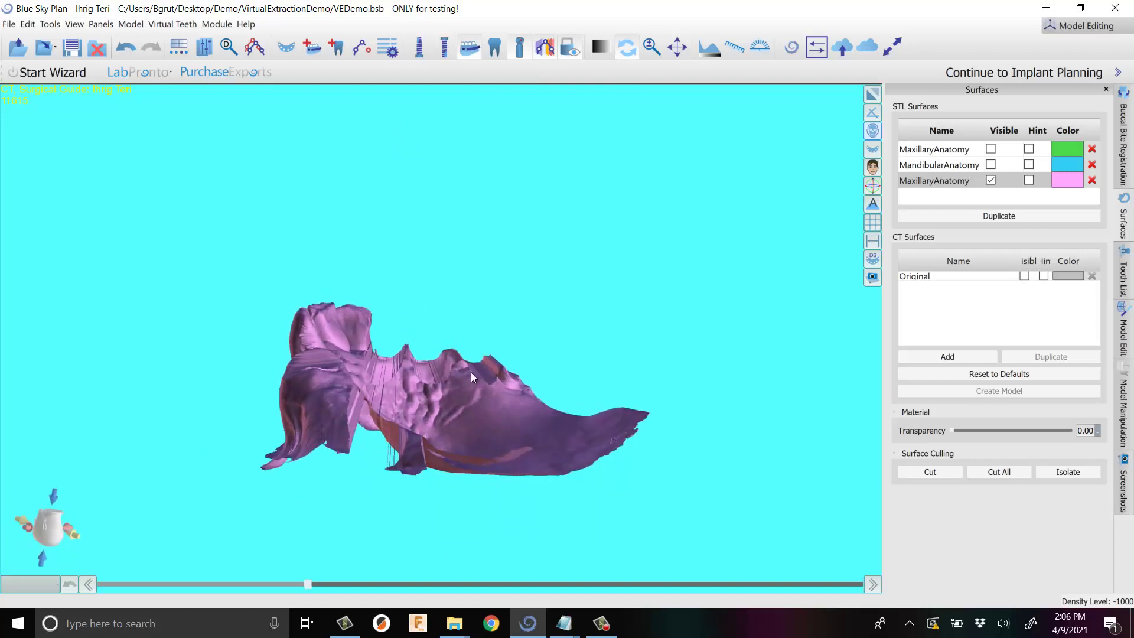
{"action": "left_click_drag", "start_coordinate": [489, 288], "coordinate": [391, 358]}
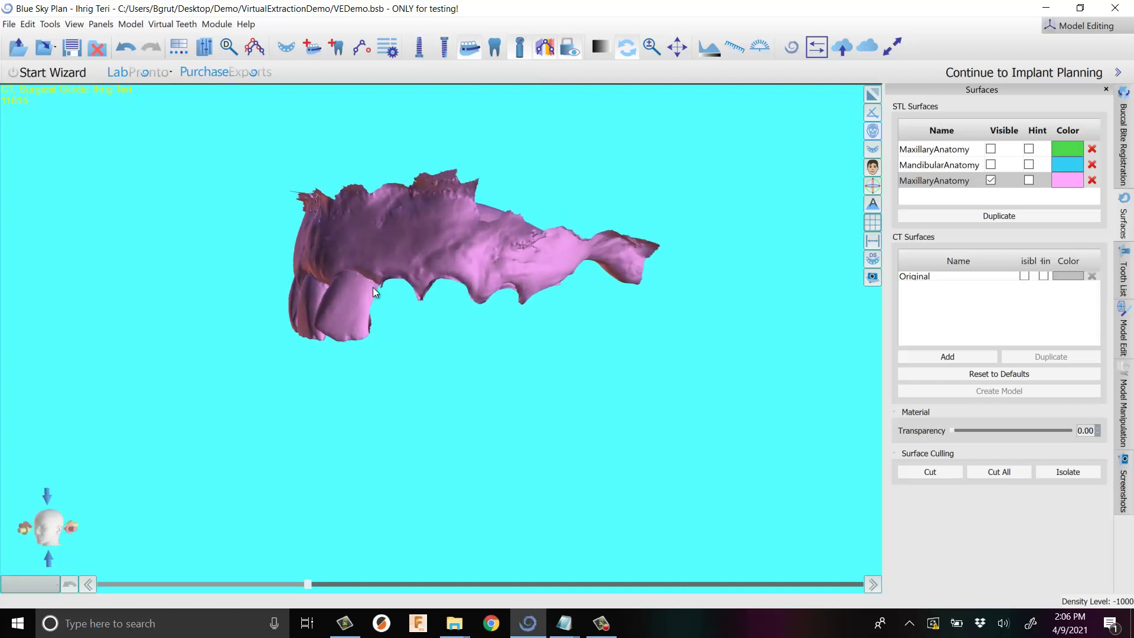
{"action": "left_click_drag", "start_coordinate": [373, 287], "coordinate": [309, 288]}
{"action": "left_click_drag", "start_coordinate": [402, 313], "coordinate": [492, 306]}
{"action": "left_click_drag", "start_coordinate": [421, 297], "coordinate": [512, 117]}
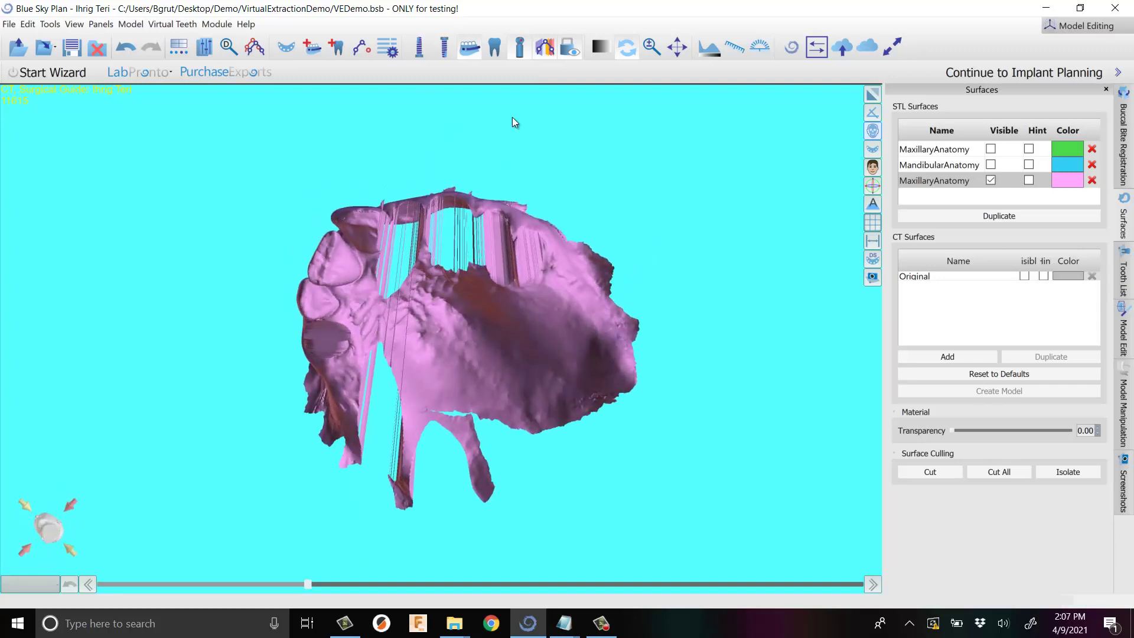
{"action": "left_click_drag", "start_coordinate": [487, 219], "coordinate": [415, 343]}
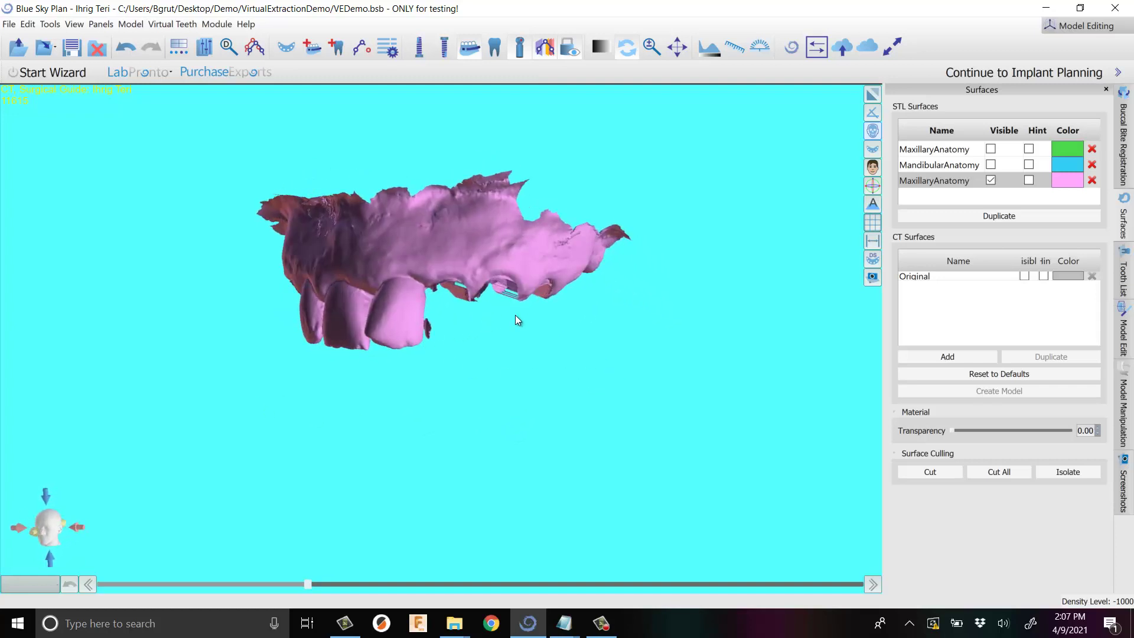
{"action": "left_click_drag", "start_coordinate": [516, 316], "coordinate": [629, 375]}
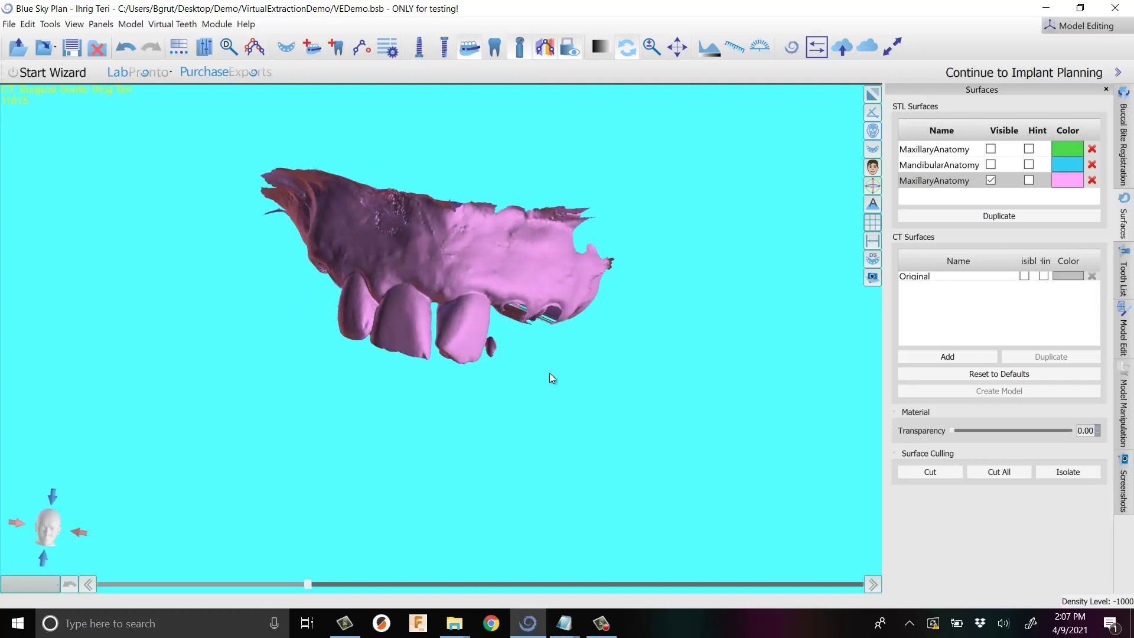
{"action": "left_click_drag", "start_coordinate": [579, 278], "coordinate": [562, 384]}
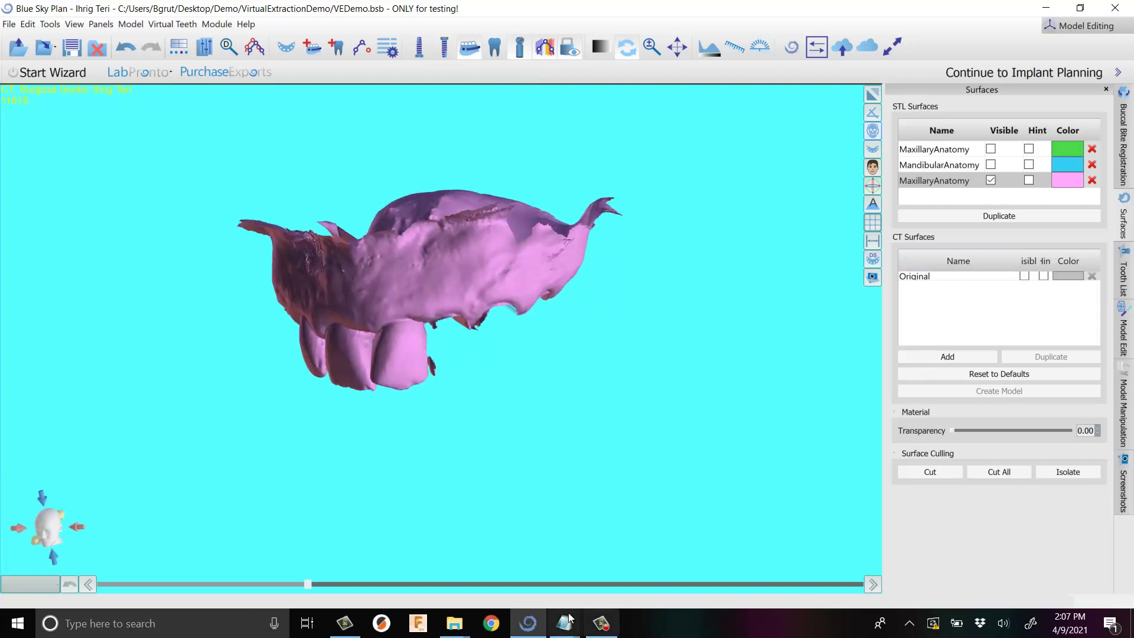
{"action": "left_click", "coordinate": [593, 559]}
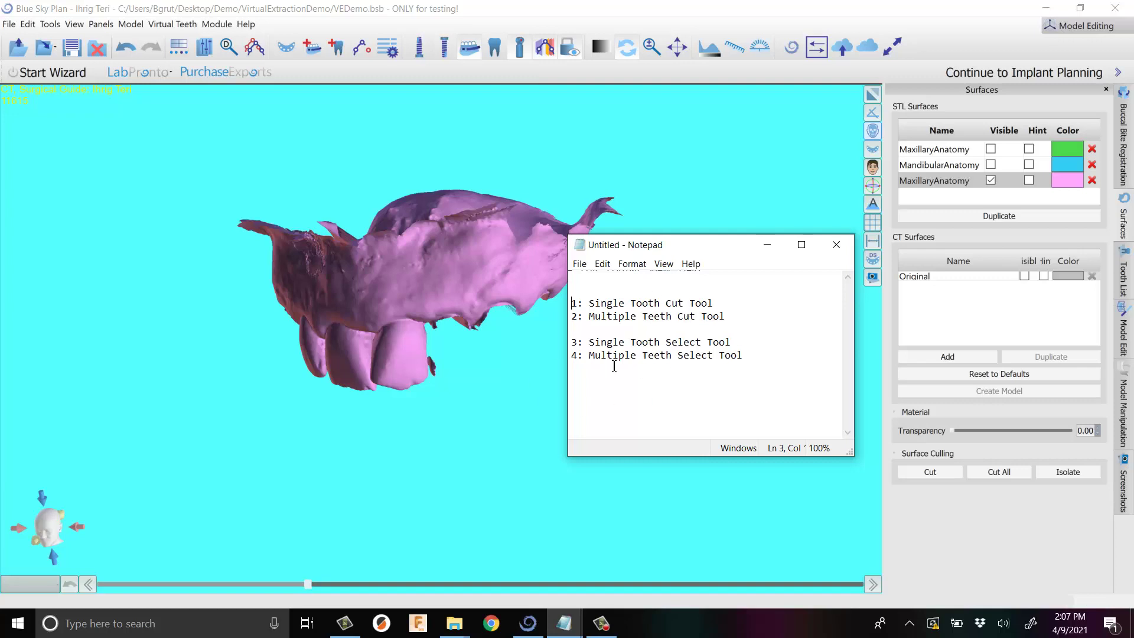
{"action": "left_click", "coordinate": [1061, 156]}
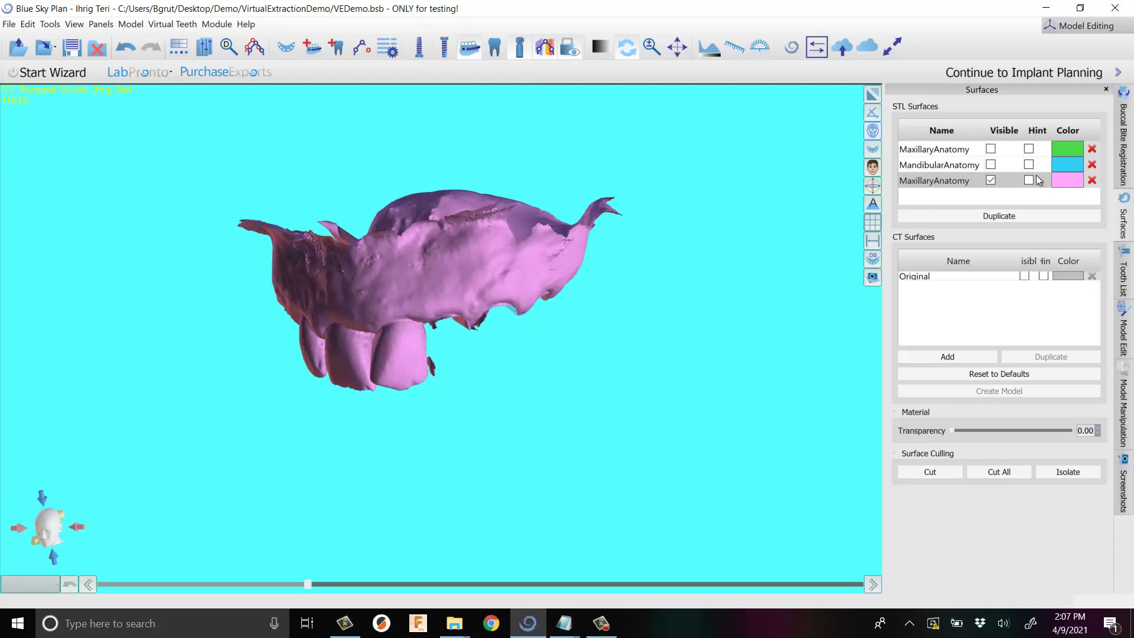
Hide the pink surface, duplicate the original green MaxillaryAnatomy surface, and leave only the new duplicate visible.
{"action": "left_click", "coordinate": [991, 180]}
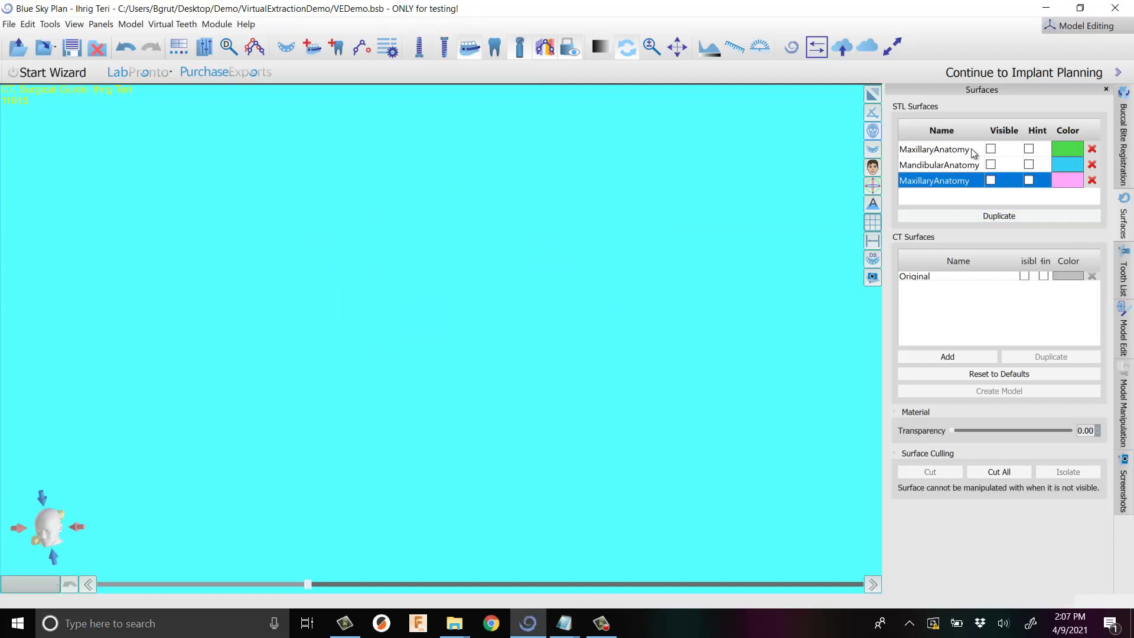
{"action": "left_click", "coordinate": [990, 151]}
{"action": "left_click", "coordinate": [995, 216]}
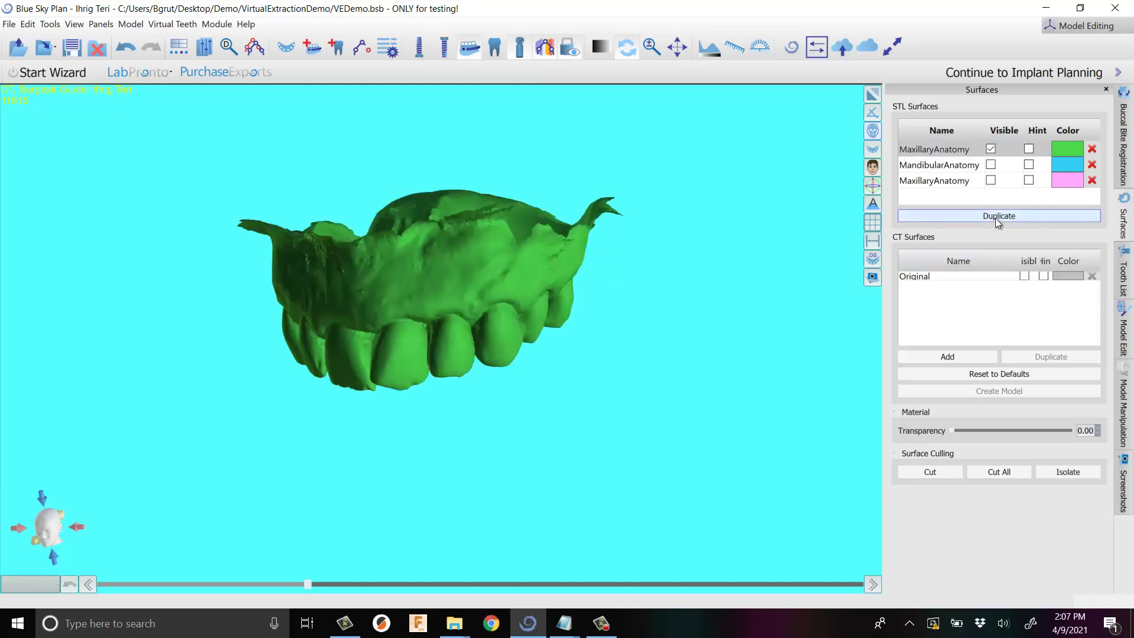
{"action": "left_click", "coordinate": [991, 150]}
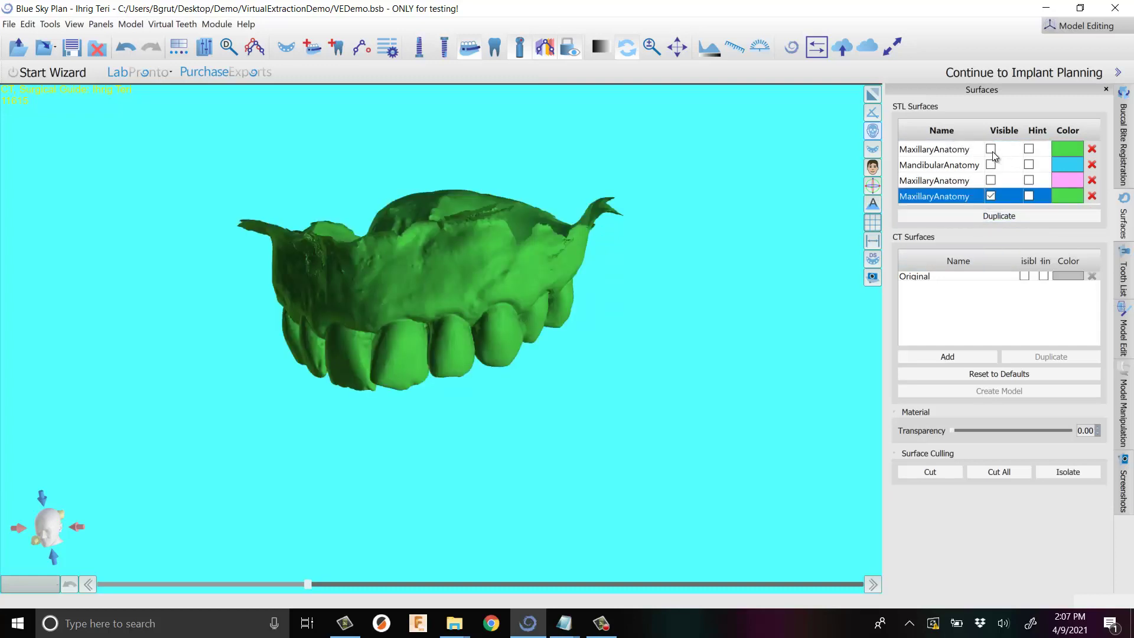
Change the color of the new MaxillaryAnatomy duplicate to yellow, #ffff00.
{"action": "left_click", "coordinate": [1061, 198]}
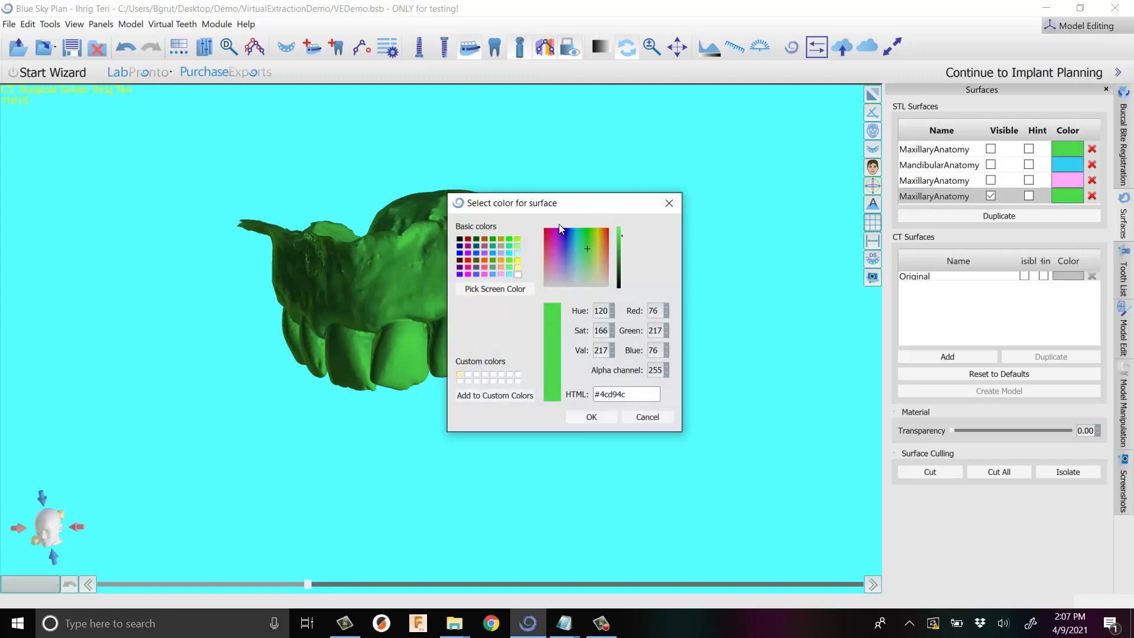
{"action": "left_click", "coordinate": [517, 260]}
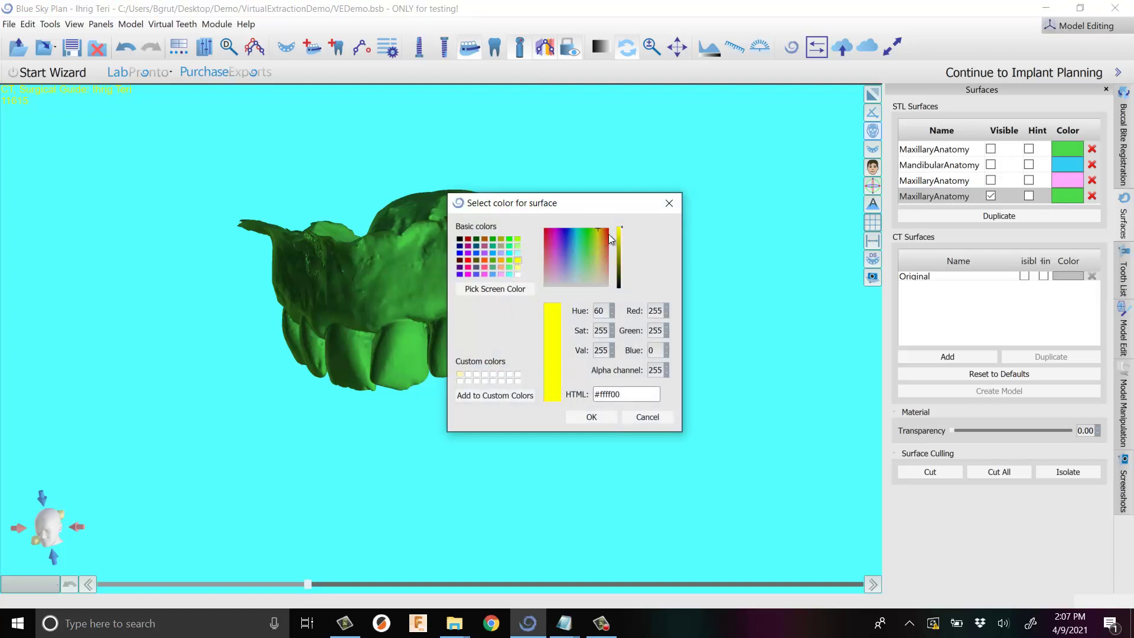
{"action": "left_click", "coordinate": [591, 417]}
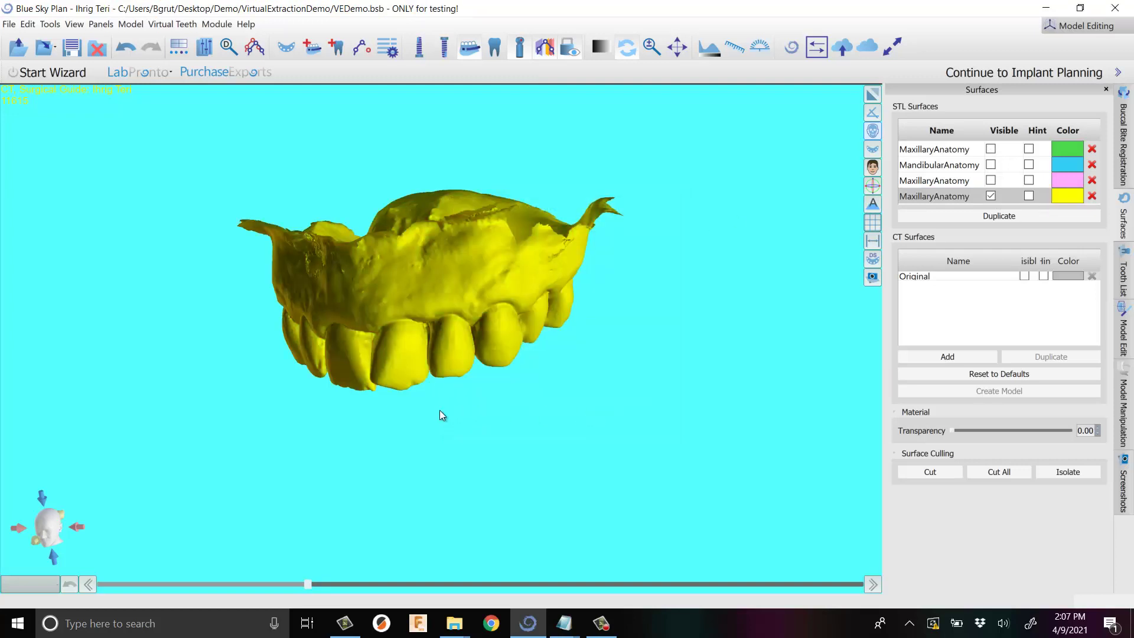
Start the Selection Brush from the Model Edit tools for the yellow MaxillaryAnatomy, facing the rearmost tooth.
{"action": "left_click_drag", "start_coordinate": [441, 413], "coordinate": [679, 313]}
{"action": "scroll", "coordinate": [481, 264], "scroll_direction": "up", "scroll_amount": 5}
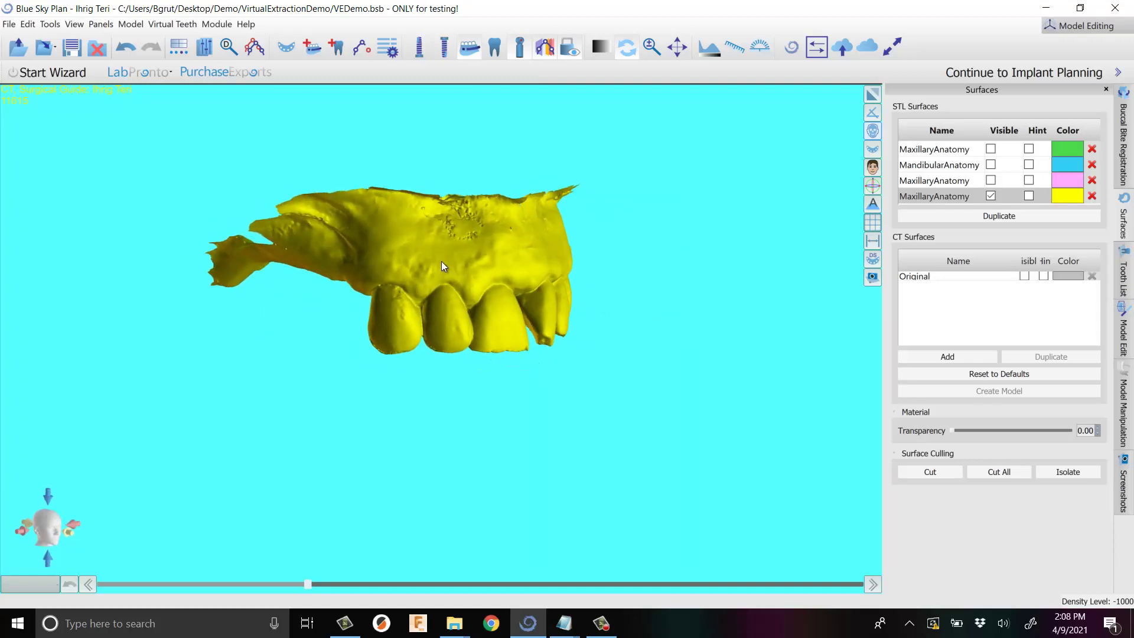
{"action": "mouse_move", "coordinate": [388, 318]}
{"action": "left_mouse_down"}
{"action": "mouse_move", "coordinate": [615, 329]}
{"action": "mouse_move", "coordinate": [384, 299]}
{"action": "left_mouse_up"}
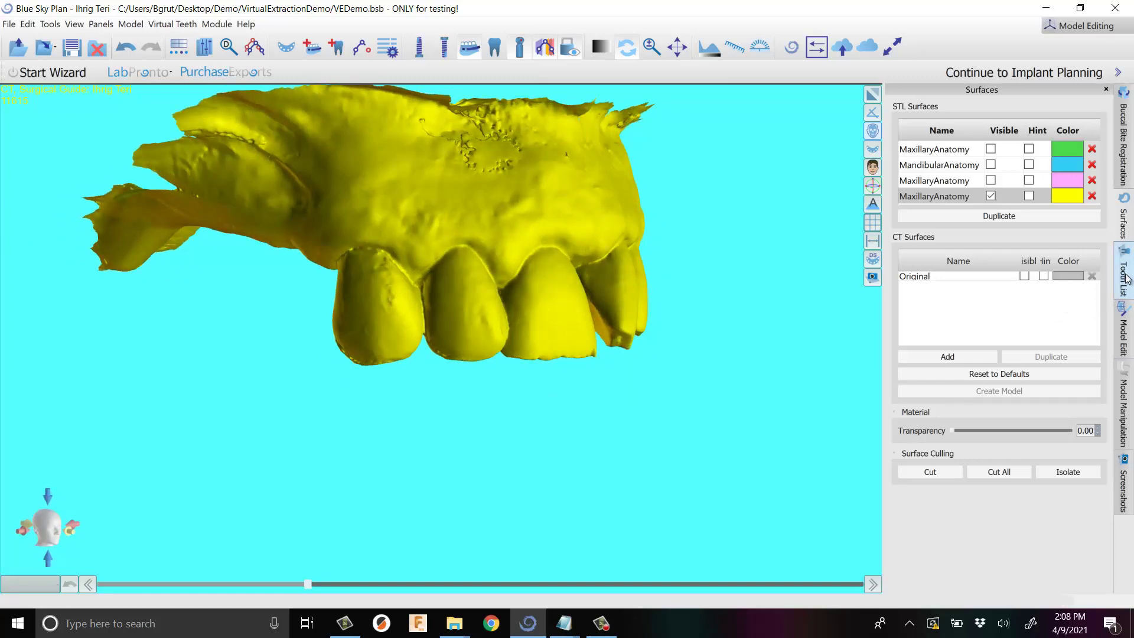
{"action": "left_click", "coordinate": [1124, 338]}
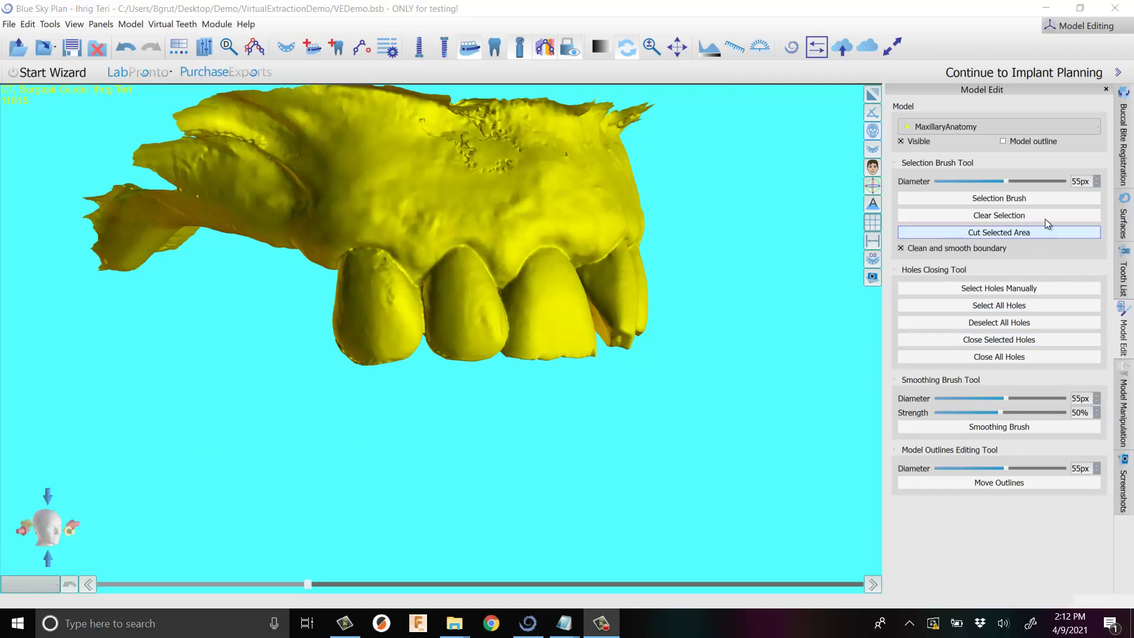
{"action": "left_click", "coordinate": [1015, 200]}
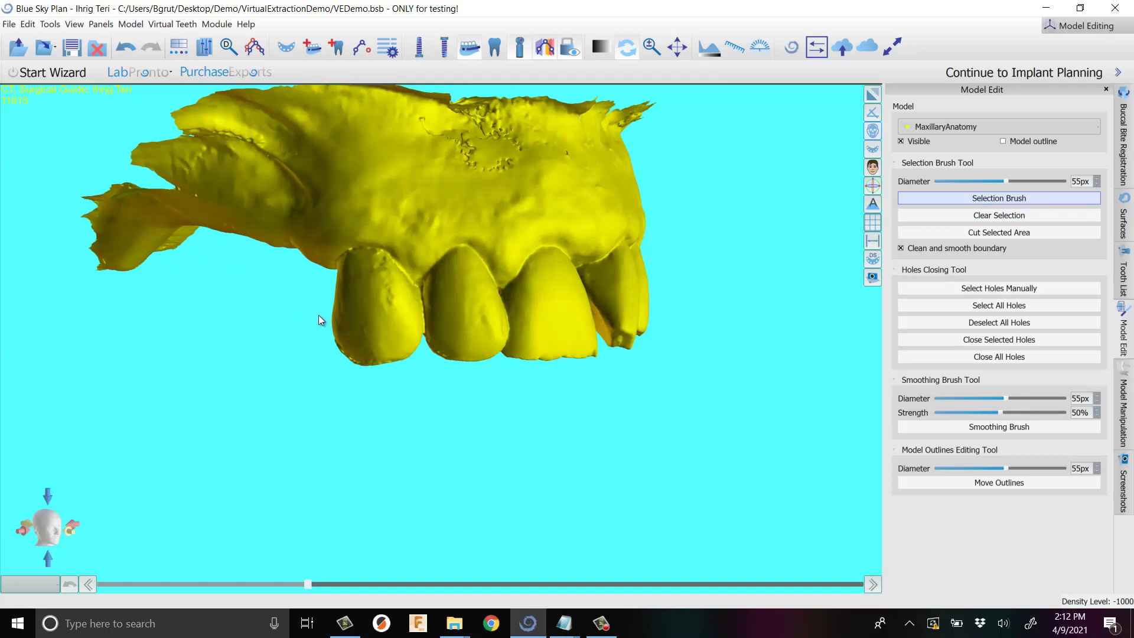
{"action": "right_click_drag", "start_coordinate": [319, 319], "coordinate": [403, 315]}
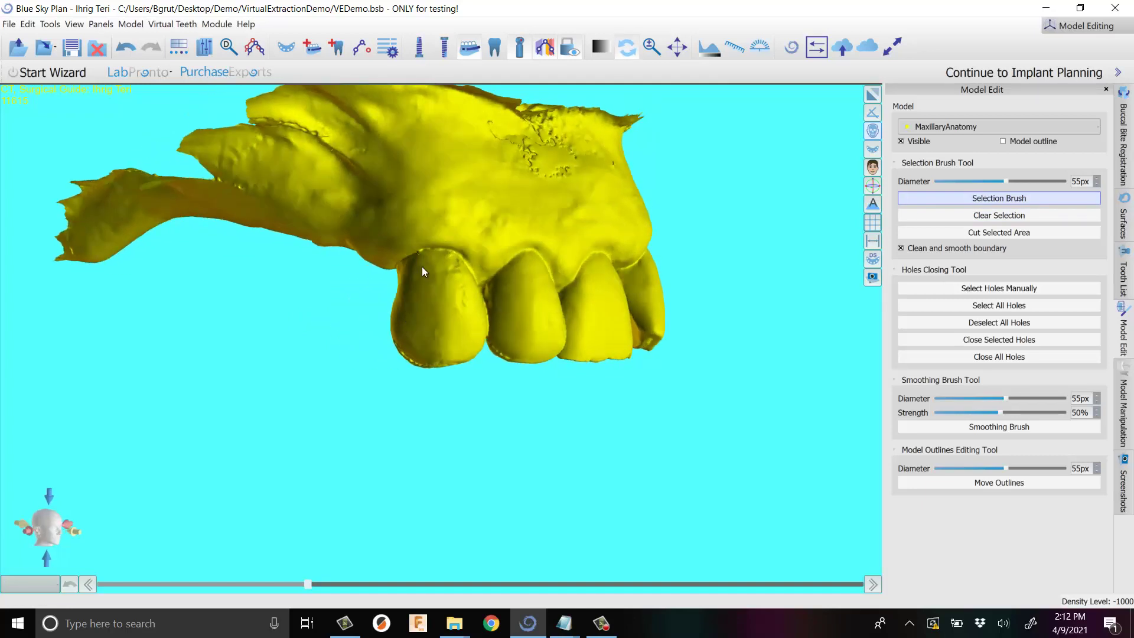
{"action": "left_click", "coordinate": [914, 197]}
Try different Selection Brush sizes over the rearmost tooth and set the brush diameter to 57 px.
{"action": "scroll", "coordinate": [420, 267], "scroll_direction": "up", "scroll_amount": 5}
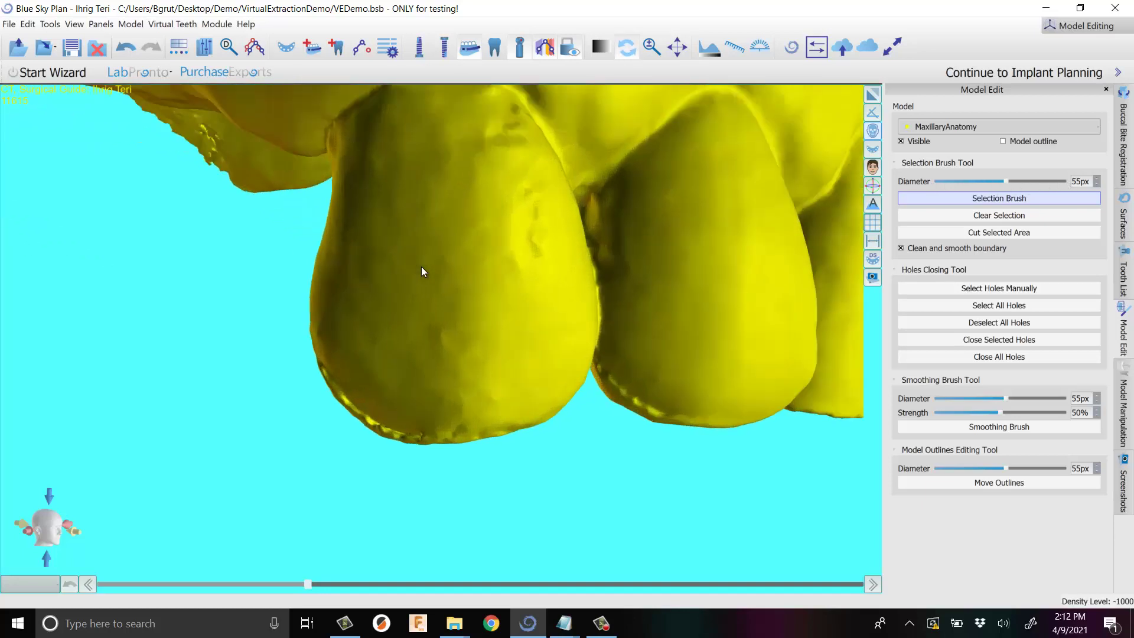
{"action": "scroll", "coordinate": [420, 267], "scroll_direction": "up", "scroll_amount": 2}
{"action": "scroll", "coordinate": [424, 232], "scroll_direction": "down", "scroll_amount": 5}
{"action": "scroll", "coordinate": [424, 232], "scroll_direction": "down", "scroll_amount": 4, "text": "shift"}
{"action": "scroll", "coordinate": [424, 233], "scroll_direction": "up", "scroll_amount": 3, "text": "shift"}
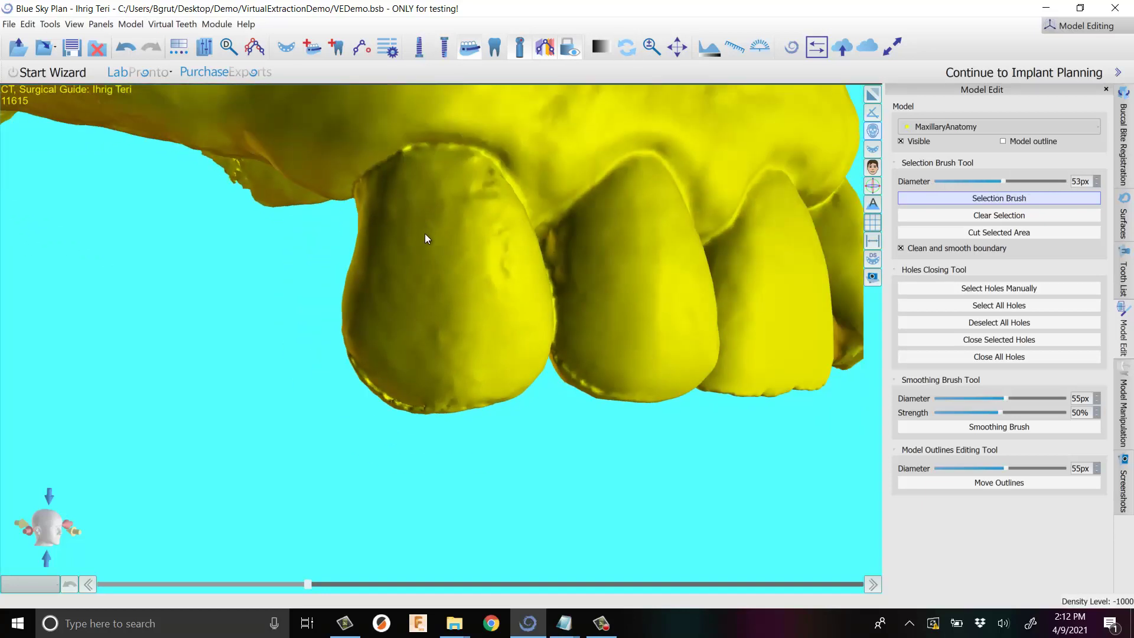
{"action": "scroll", "coordinate": [424, 233], "scroll_direction": "down", "scroll_amount": 10}
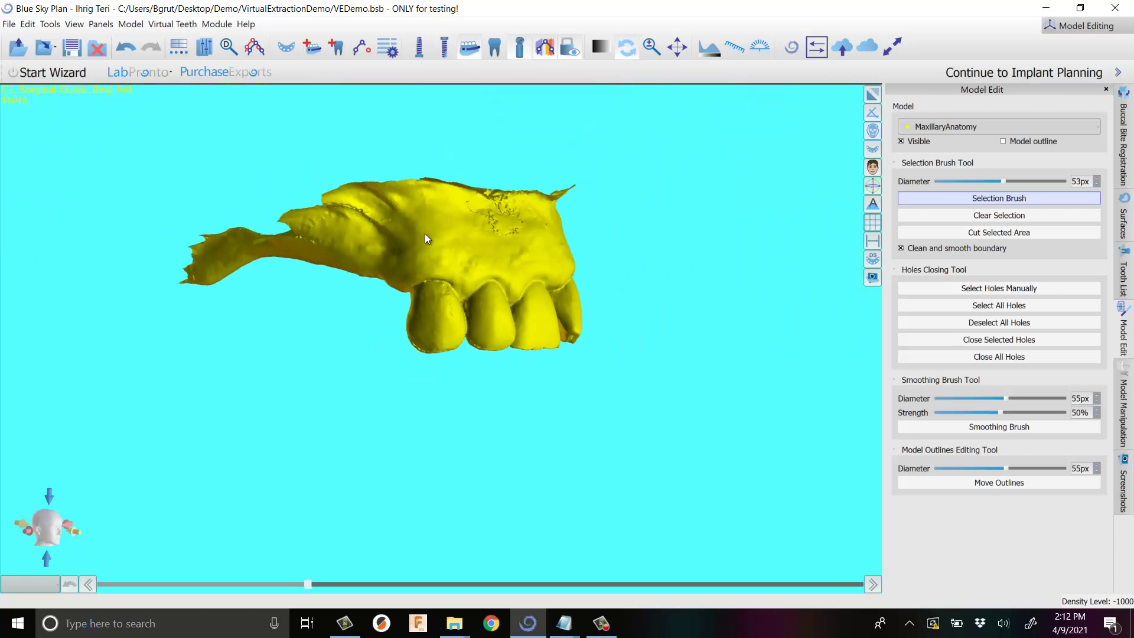
{"action": "scroll", "coordinate": [424, 236], "scroll_direction": "down", "scroll_amount": 3}
{"action": "scroll", "coordinate": [424, 233], "scroll_direction": "up", "scroll_amount": 12}
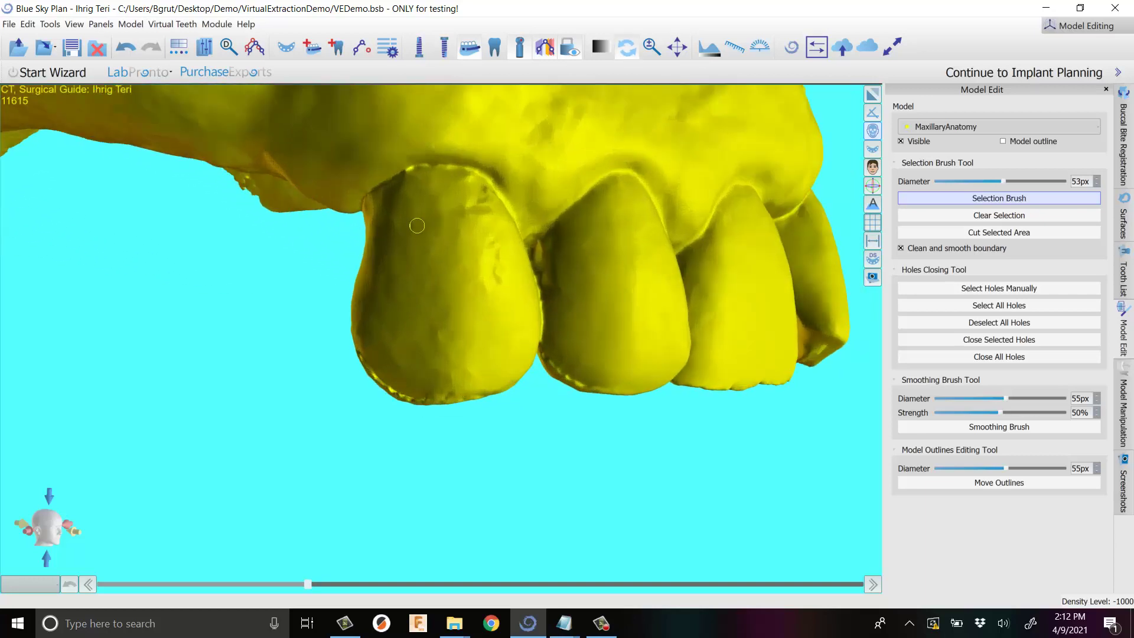
{"action": "scroll", "coordinate": [425, 233], "scroll_direction": "up", "scroll_amount": 1, "text": "shift"}
{"action": "scroll", "coordinate": [417, 226], "scroll_direction": "up", "scroll_amount": 19, "text": "shift"}
{"action": "scroll", "coordinate": [415, 224], "scroll_direction": "down", "scroll_amount": 5, "text": "shift"}
{"action": "left_click_drag", "start_coordinate": [1032, 182], "coordinate": [1014, 185]}
{"action": "scroll", "coordinate": [436, 211], "scroll_direction": "down", "scroll_amount": 3, "text": "ctrl"}
{"action": "scroll", "coordinate": [434, 210], "scroll_direction": "up", "scroll_amount": 4, "text": "ctrl"}
{"action": "scroll", "coordinate": [434, 208], "scroll_direction": "up", "scroll_amount": 2, "text": "ctrl"}
{"action": "mouse_move", "coordinate": [444, 218]}
{"action": "right_mouse_down"}
{"action": "mouse_move", "coordinate": [406, 251]}
{"action": "mouse_move", "coordinate": [476, 283]}
{"action": "mouse_move", "coordinate": [473, 187]}
{"action": "mouse_move", "coordinate": [493, 174]}
{"action": "mouse_move", "coordinate": [502, 193]}
{"action": "mouse_move", "coordinate": [472, 186]}
{"action": "right_mouse_up"}
{"action": "scroll", "coordinate": [473, 186], "scroll_direction": "down", "scroll_amount": 2, "text": "ctrl"}
{"action": "scroll", "coordinate": [458, 177], "scroll_direction": "down", "scroll_amount": 3, "text": "ctrl"}
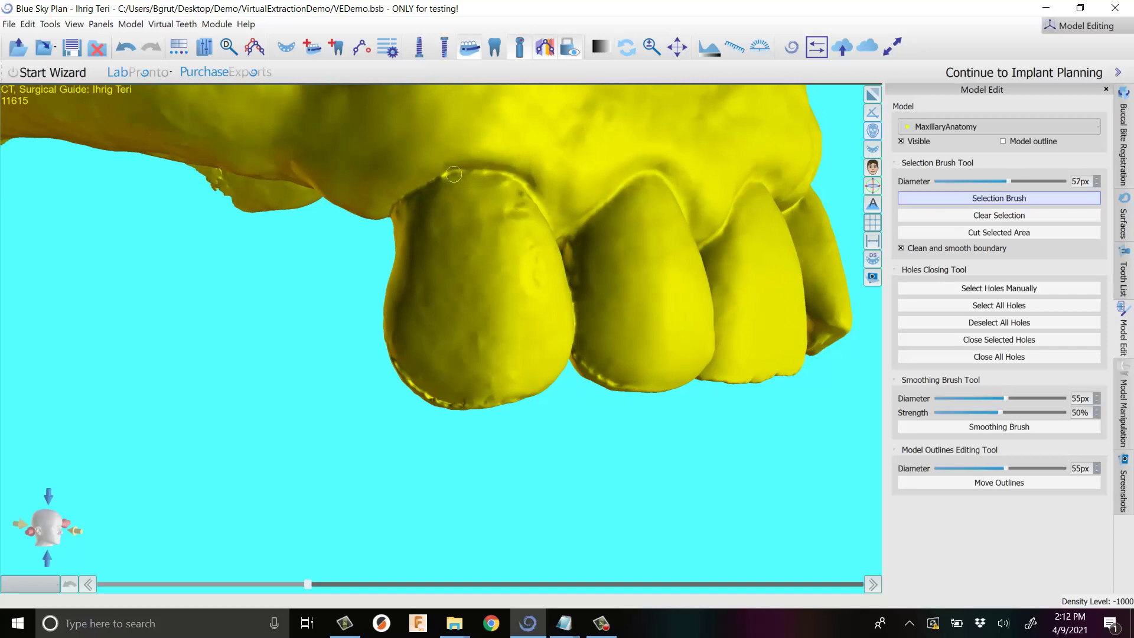
Brush-select a band along the cheek-side gum margin of the rearmost tooth, up to its contact with the neighboring tooth.
{"action": "left_click_drag", "start_coordinate": [455, 177], "coordinate": [521, 187]}
{"action": "right_click_drag", "start_coordinate": [521, 187], "coordinate": [288, 233]}
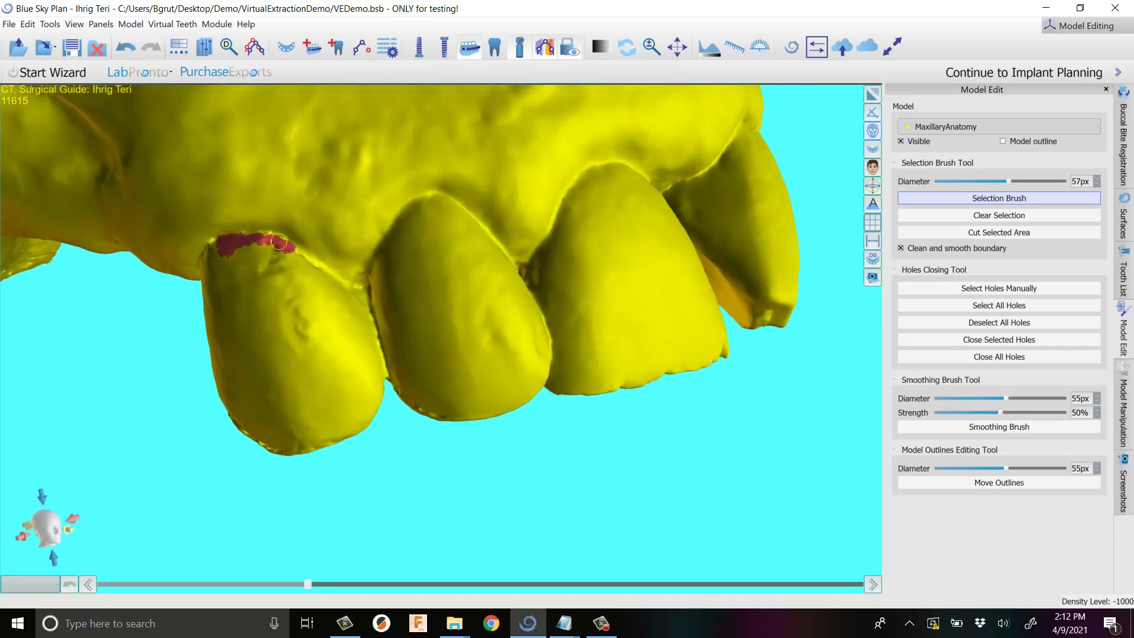
{"action": "left_click_drag", "start_coordinate": [278, 242], "coordinate": [290, 253]}
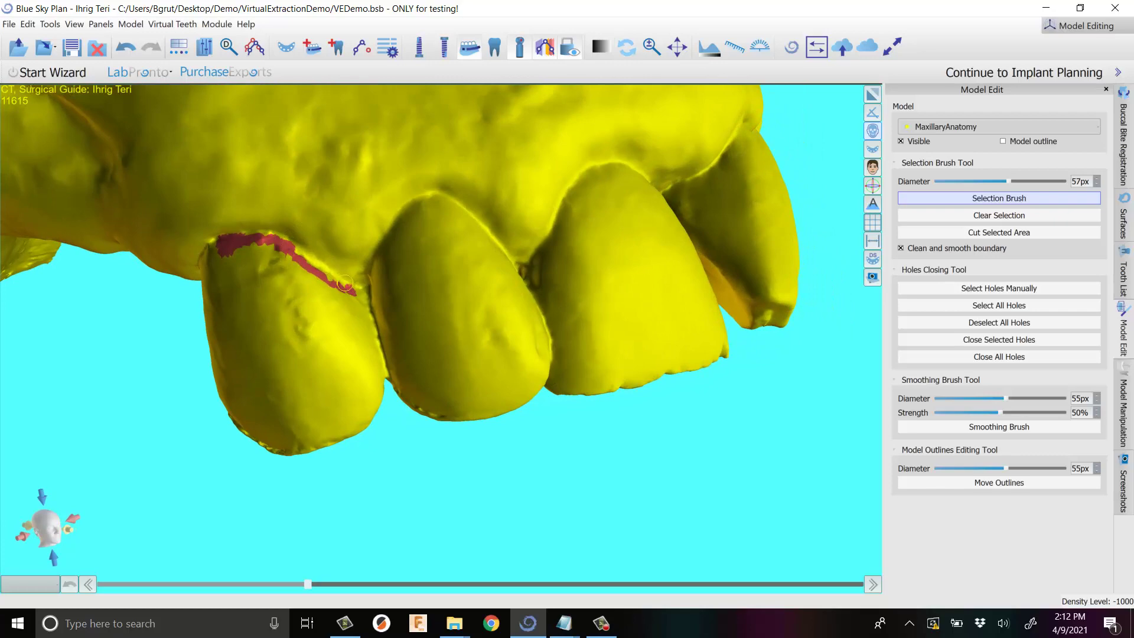
{"action": "scroll", "coordinate": [351, 342], "scroll_direction": "up", "scroll_amount": 6}
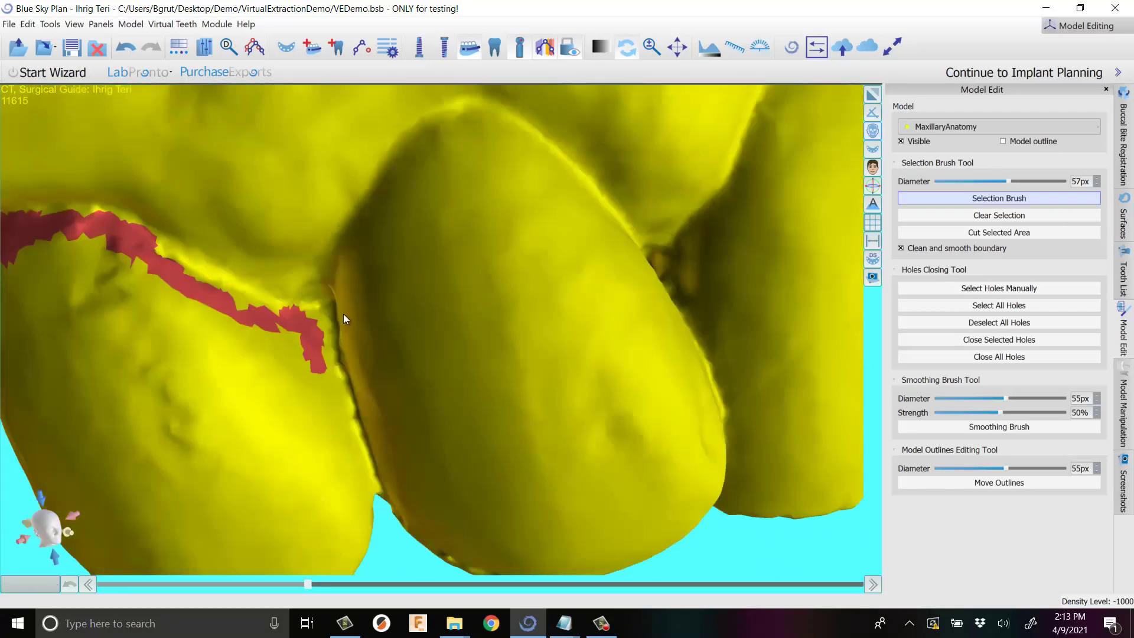
{"action": "mouse_move", "coordinate": [343, 313]}
{"action": "right_mouse_down"}
{"action": "mouse_move", "coordinate": [331, 344]}
{"action": "mouse_move", "coordinate": [345, 322]}
{"action": "right_mouse_up"}
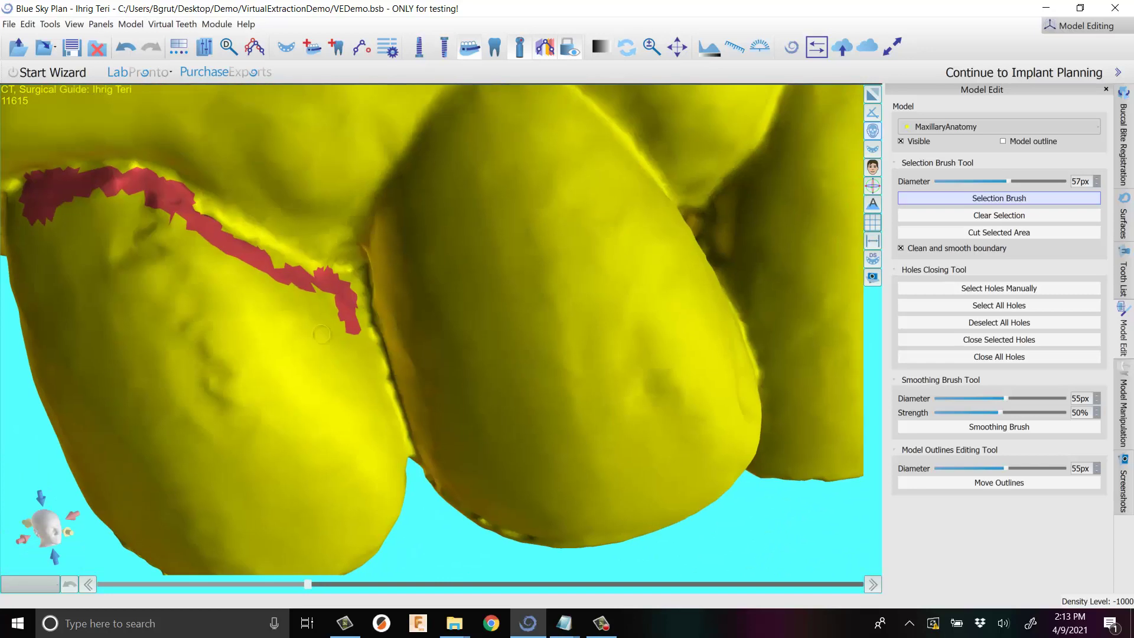
Enlarge the selection brush to 79 px, extend the band down the contact with the neighboring tooth, and widen it along the margin.
{"action": "scroll", "coordinate": [344, 319], "scroll_direction": "up", "scroll_amount": 4}
{"action": "mouse_move", "coordinate": [349, 326]}
{"action": "left_mouse_down"}
{"action": "mouse_move", "coordinate": [401, 449]}
{"action": "mouse_move", "coordinate": [390, 421]}
{"action": "left_mouse_up"}
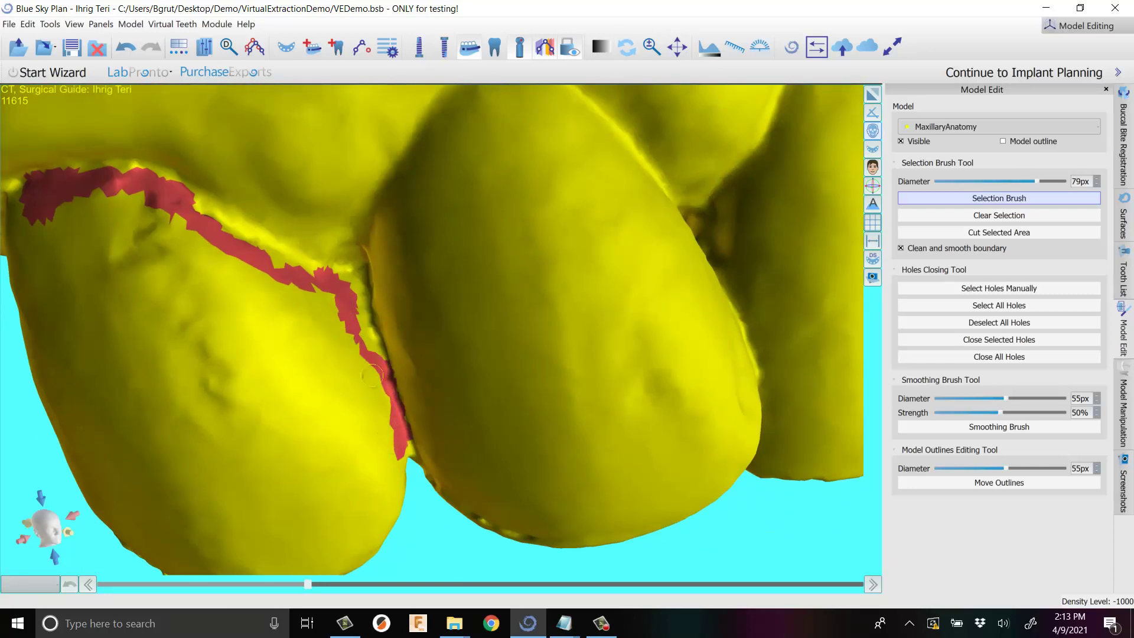
{"action": "mouse_move", "coordinate": [357, 331]}
{"action": "left_mouse_down"}
{"action": "mouse_move", "coordinate": [341, 273]}
{"action": "mouse_move", "coordinate": [243, 238]}
{"action": "mouse_move", "coordinate": [163, 191]}
{"action": "mouse_move", "coordinate": [195, 196]}
{"action": "mouse_move", "coordinate": [242, 233]}
{"action": "mouse_move", "coordinate": [214, 207]}
{"action": "left_mouse_up"}
{"action": "mouse_move", "coordinate": [270, 246]}
{"action": "left_mouse_down"}
{"action": "mouse_move", "coordinate": [311, 264]}
{"action": "mouse_move", "coordinate": [269, 251]}
{"action": "mouse_move", "coordinate": [367, 328]}
{"action": "mouse_move", "coordinate": [347, 309]}
{"action": "left_mouse_up"}
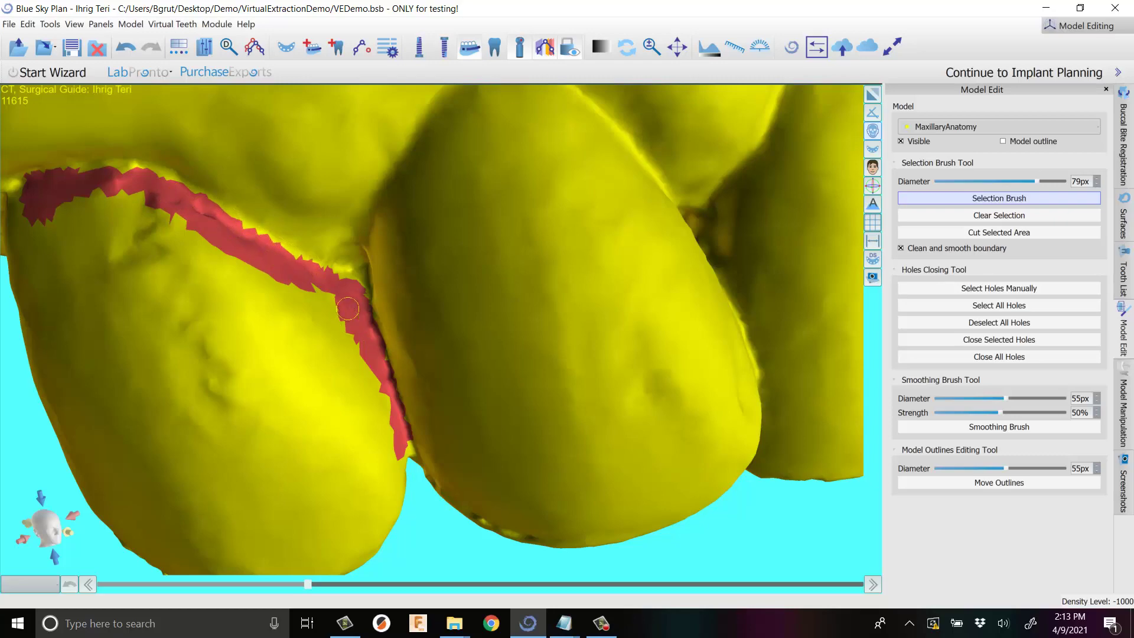
Continue the selected band around the biting edge and along the palatal side of the contact between the rearmost tooth and its neighbor.
{"action": "scroll", "coordinate": [343, 349], "scroll_direction": "down", "scroll_amount": 4}
{"action": "mouse_move", "coordinate": [331, 331]}
{"action": "right_mouse_down"}
{"action": "mouse_move", "coordinate": [268, 219]}
{"action": "mouse_move", "coordinate": [275, 175]}
{"action": "mouse_move", "coordinate": [267, 297]}
{"action": "right_mouse_up"}
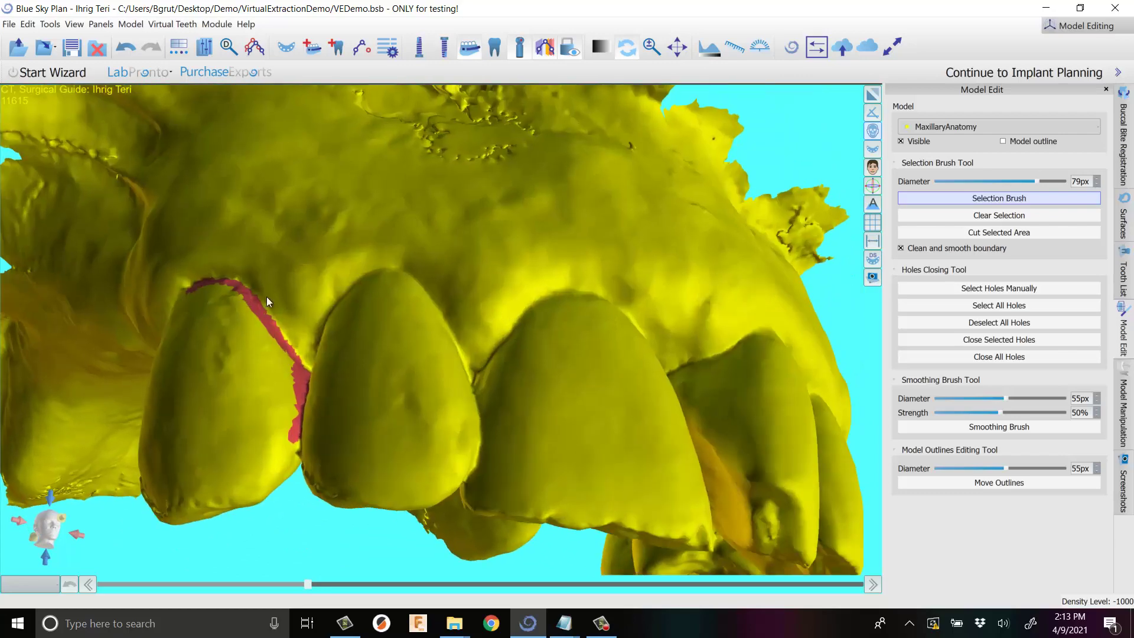
{"action": "scroll", "coordinate": [254, 361], "scroll_direction": "up", "scroll_amount": 5}
{"action": "mouse_move", "coordinate": [251, 367]}
{"action": "right_mouse_down"}
{"action": "mouse_move", "coordinate": [349, 273]}
{"action": "mouse_move", "coordinate": [323, 210]}
{"action": "right_mouse_up"}
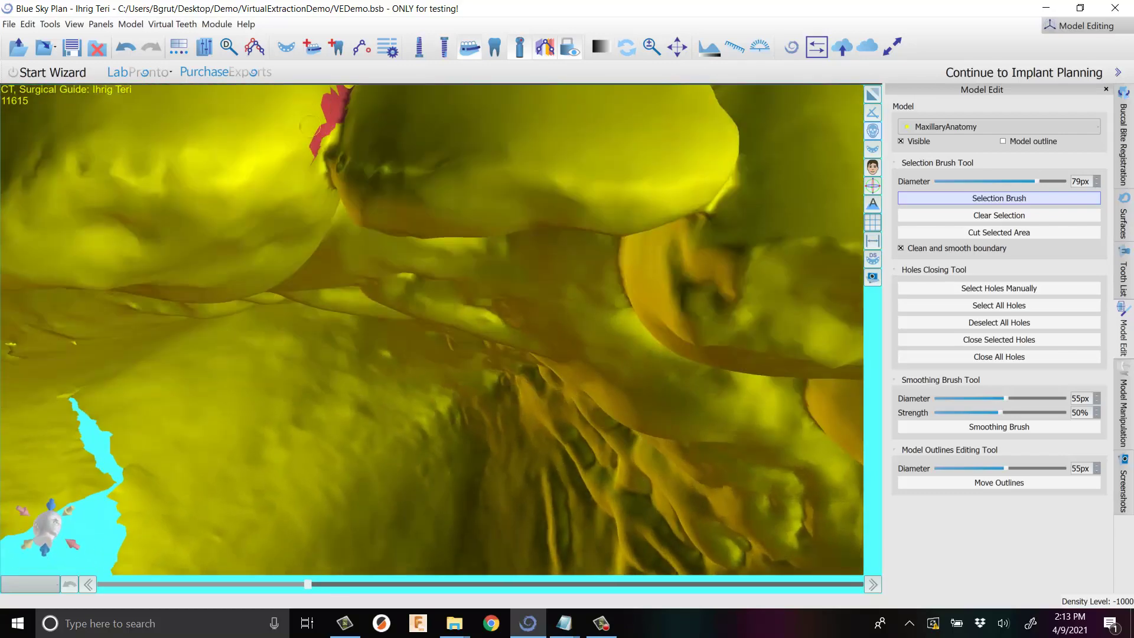
{"action": "left_click_drag", "start_coordinate": [308, 124], "coordinate": [316, 154]}
{"action": "right_click_drag", "start_coordinate": [322, 217], "coordinate": [421, 134]}
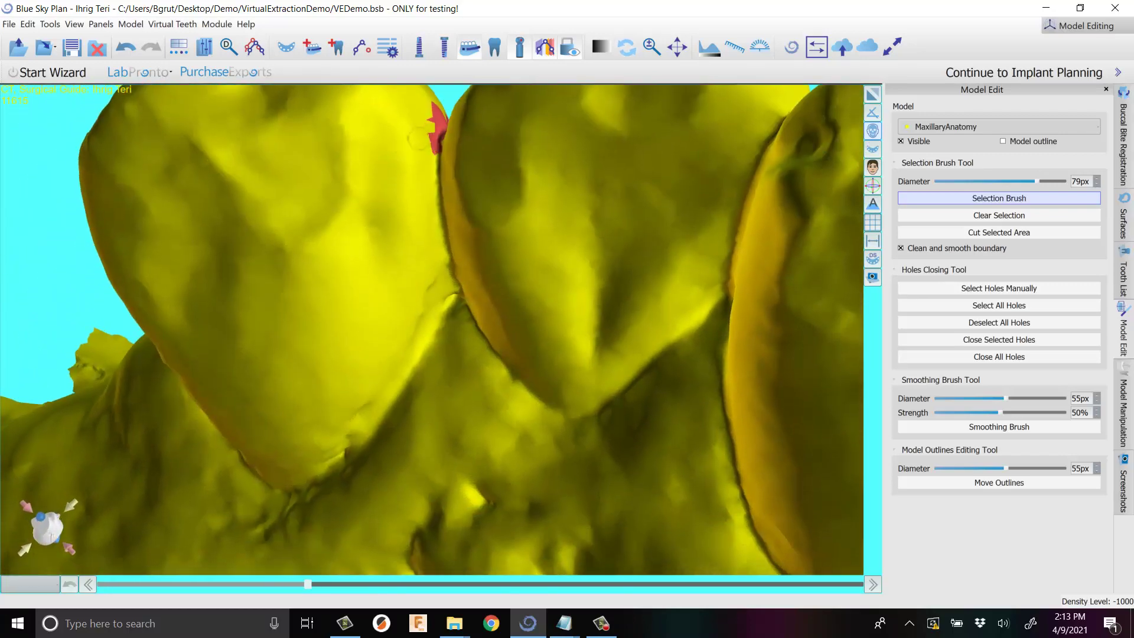
{"action": "left_click_drag", "start_coordinate": [417, 151], "coordinate": [417, 140]}
{"action": "left_click_drag", "start_coordinate": [414, 179], "coordinate": [433, 285]}
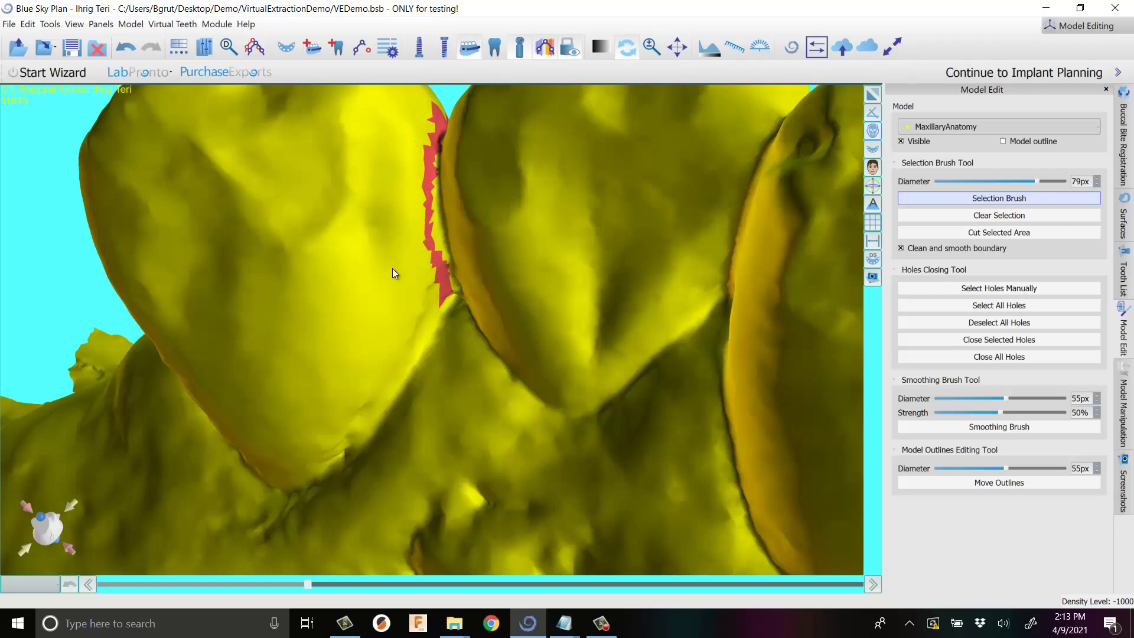
Widen the selected band on the palatal side of the contact so it covers the remaining strip toward the neighboring tooth.
{"action": "mouse_move", "coordinate": [393, 268]}
{"action": "right_mouse_down"}
{"action": "mouse_move", "coordinate": [420, 324]}
{"action": "mouse_move", "coordinate": [405, 356]}
{"action": "mouse_move", "coordinate": [400, 223]}
{"action": "mouse_move", "coordinate": [397, 388]}
{"action": "mouse_move", "coordinate": [395, 345]}
{"action": "mouse_move", "coordinate": [422, 331]}
{"action": "mouse_move", "coordinate": [365, 326]}
{"action": "mouse_move", "coordinate": [394, 363]}
{"action": "mouse_move", "coordinate": [388, 307]}
{"action": "mouse_move", "coordinate": [413, 346]}
{"action": "mouse_move", "coordinate": [389, 338]}
{"action": "mouse_move", "coordinate": [368, 355]}
{"action": "mouse_move", "coordinate": [328, 332]}
{"action": "mouse_move", "coordinate": [326, 315]}
{"action": "right_mouse_up"}
{"action": "scroll", "coordinate": [396, 378], "scroll_direction": "up", "scroll_amount": 5}
{"action": "scroll", "coordinate": [395, 345], "scroll_direction": "up", "scroll_amount": 1}
{"action": "scroll", "coordinate": [395, 345], "scroll_direction": "down", "scroll_amount": 1}
{"action": "scroll", "coordinate": [345, 367], "scroll_direction": "up", "scroll_amount": 2}
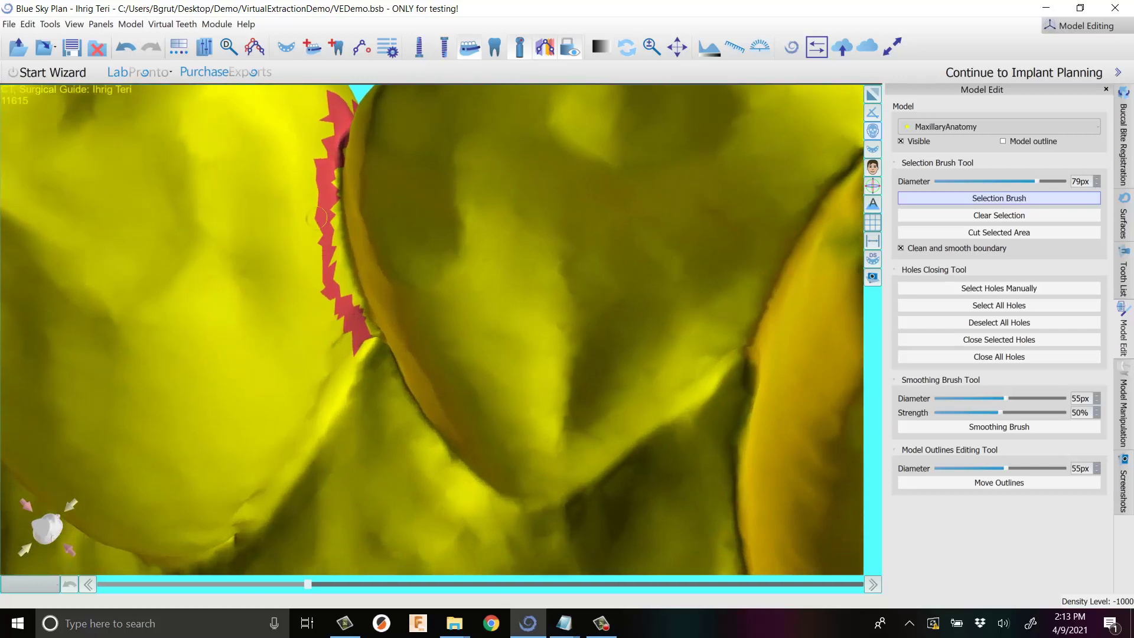
{"action": "mouse_move", "coordinate": [320, 217]}
{"action": "left_mouse_down"}
{"action": "mouse_move", "coordinate": [346, 292]}
{"action": "mouse_move", "coordinate": [324, 231]}
{"action": "left_mouse_up"}
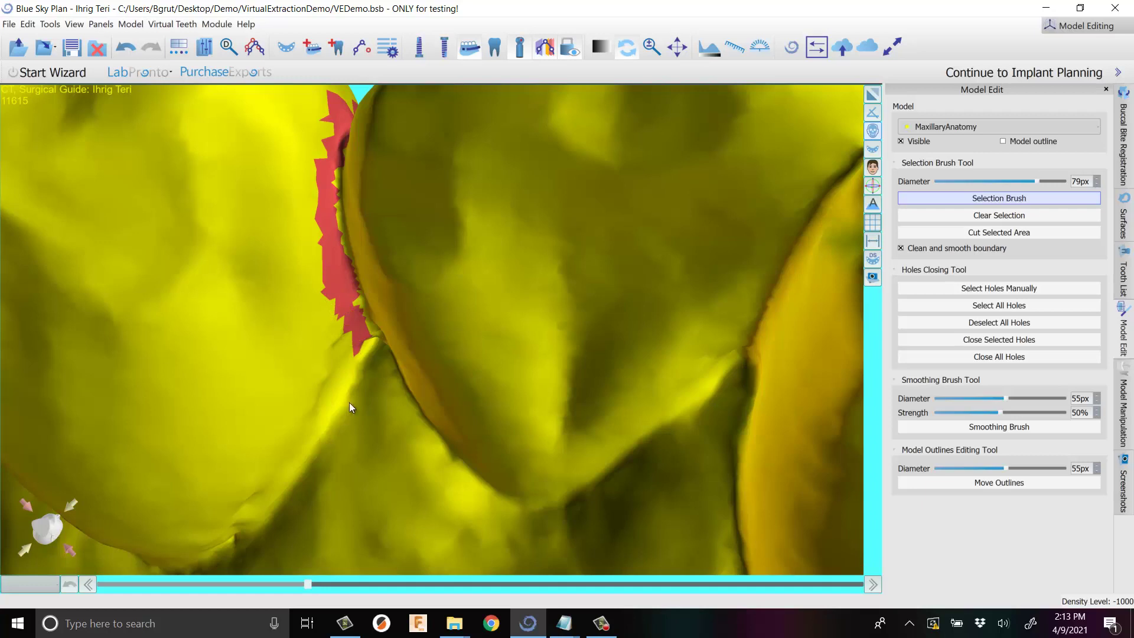
Brush-select the palatal gum margin of the rearmost tooth, continuing around toward the back of the tooth.
{"action": "mouse_move", "coordinate": [349, 406]}
{"action": "right_mouse_down"}
{"action": "mouse_move", "coordinate": [347, 314]}
{"action": "mouse_move", "coordinate": [373, 142]}
{"action": "right_mouse_up"}
{"action": "mouse_move", "coordinate": [360, 156]}
{"action": "left_mouse_down"}
{"action": "mouse_move", "coordinate": [184, 360]}
{"action": "mouse_move", "coordinate": [135, 385]}
{"action": "mouse_move", "coordinate": [100, 367]}
{"action": "left_mouse_up"}
{"action": "mouse_move", "coordinate": [100, 367]}
{"action": "right_mouse_down"}
{"action": "mouse_move", "coordinate": [143, 380]}
{"action": "mouse_move", "coordinate": [479, 394]}
{"action": "right_mouse_up"}
{"action": "mouse_move", "coordinate": [467, 363]}
{"action": "left_mouse_down"}
{"action": "mouse_move", "coordinate": [384, 306]}
{"action": "mouse_move", "coordinate": [286, 173]}
{"action": "left_mouse_up"}
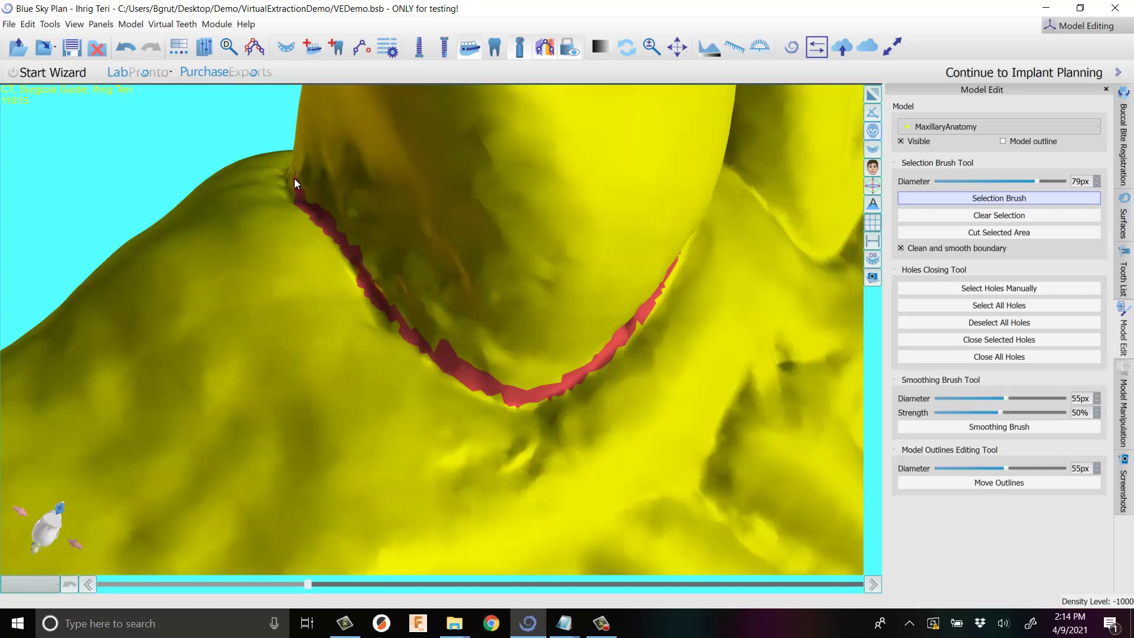
Close the selection loop behind the rearmost tooth by joining the palatal band to the cheek-side band.
{"action": "mouse_move", "coordinate": [289, 175]}
{"action": "right_mouse_down"}
{"action": "mouse_move", "coordinate": [426, 290]}
{"action": "mouse_move", "coordinate": [538, 437]}
{"action": "right_mouse_up"}
{"action": "left_click_drag", "start_coordinate": [560, 440], "coordinate": [509, 315]}
{"action": "mouse_move", "coordinate": [509, 316]}
{"action": "right_mouse_down"}
{"action": "mouse_move", "coordinate": [597, 431]}
{"action": "mouse_move", "coordinate": [587, 437]}
{"action": "right_mouse_up"}
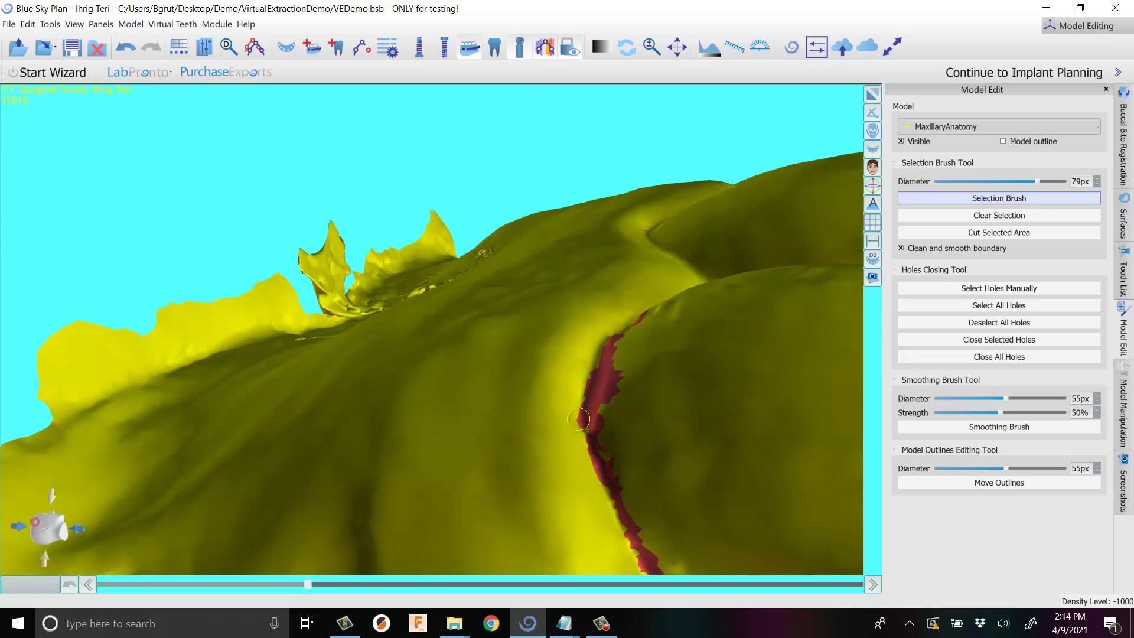
{"action": "right_click_drag", "start_coordinate": [580, 420], "coordinate": [159, 263]}
{"action": "right_click_drag", "start_coordinate": [292, 203], "coordinate": [738, 283]}
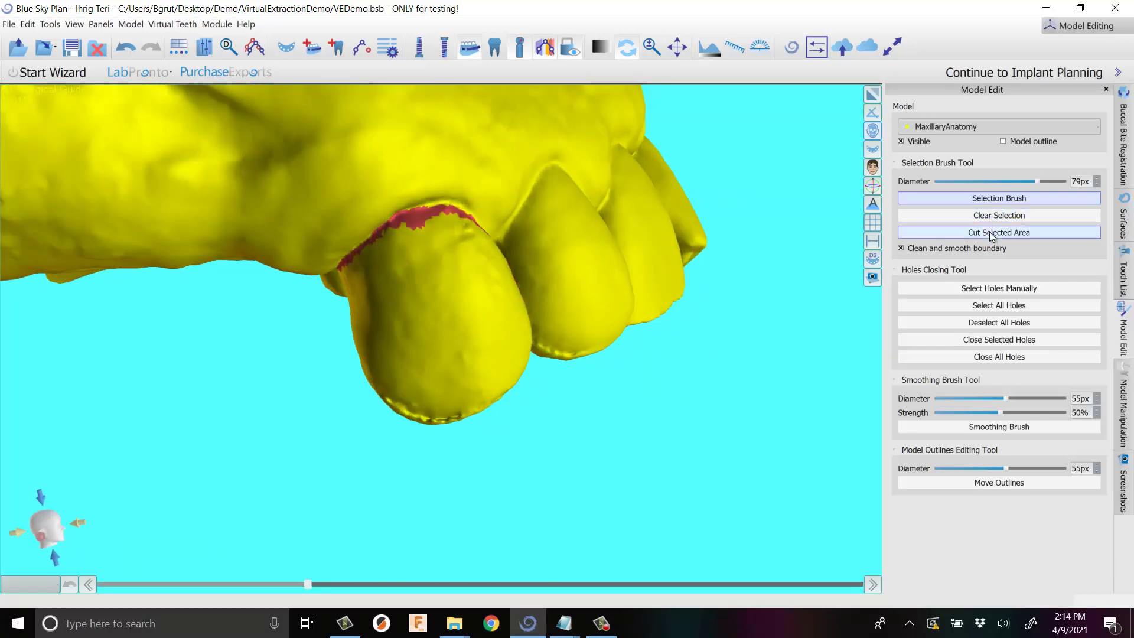
Cut the selected band to separate the rearmost tooth from the surrounding gum.
{"action": "left_click", "coordinate": [990, 231]}
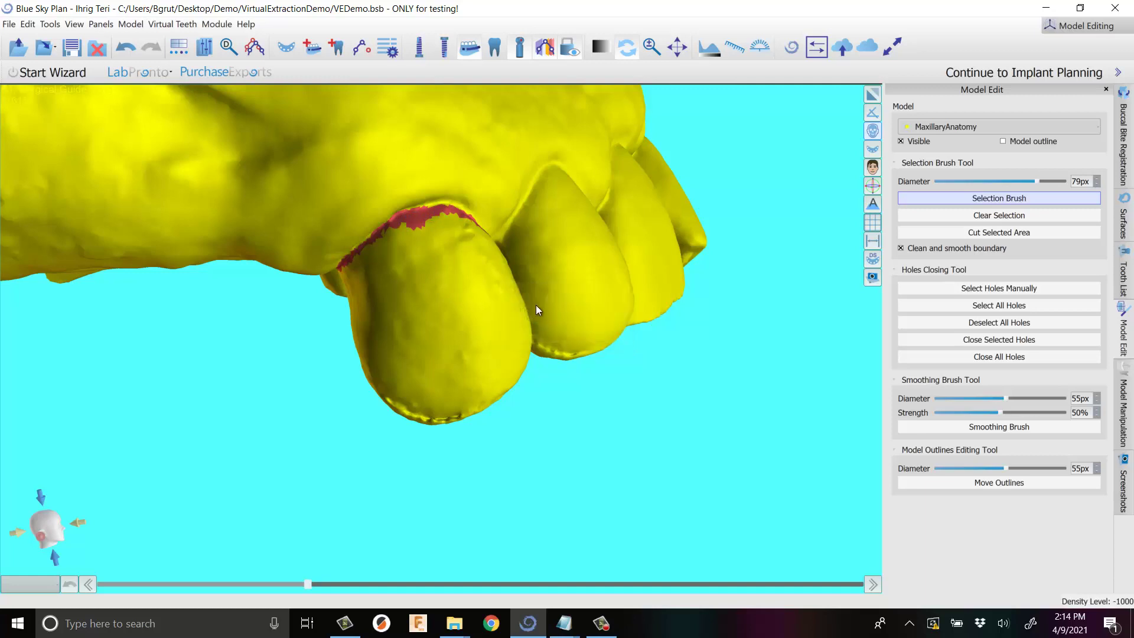
{"action": "left_click", "coordinate": [961, 235]}
{"action": "right_click_drag", "start_coordinate": [494, 302], "coordinate": [477, 327]}
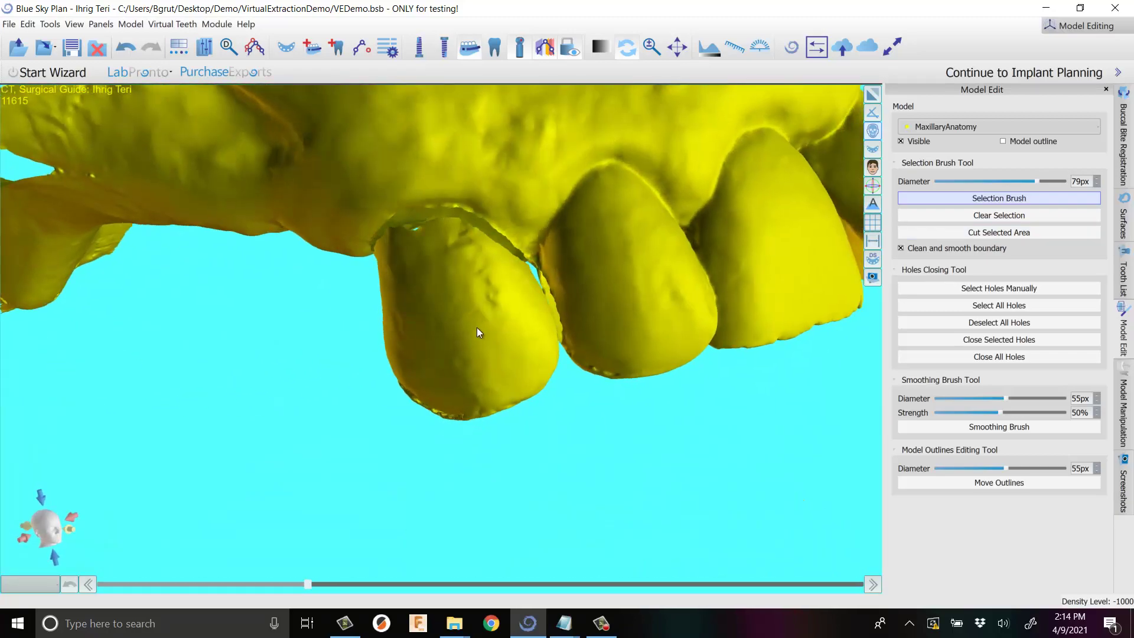
Try selecting the whole detached tooth, then the rest of the jaw surface instead, and undo the selection.
{"action": "left_click", "coordinate": [480, 313]}
{"action": "mouse_move", "coordinate": [389, 311]}
{"action": "right_mouse_down"}
{"action": "mouse_move", "coordinate": [560, 333]}
{"action": "mouse_move", "coordinate": [724, 282]}
{"action": "mouse_move", "coordinate": [420, 281]}
{"action": "mouse_move", "coordinate": [442, 427]}
{"action": "mouse_move", "coordinate": [625, 231]}
{"action": "mouse_move", "coordinate": [406, 228]}
{"action": "right_mouse_up"}
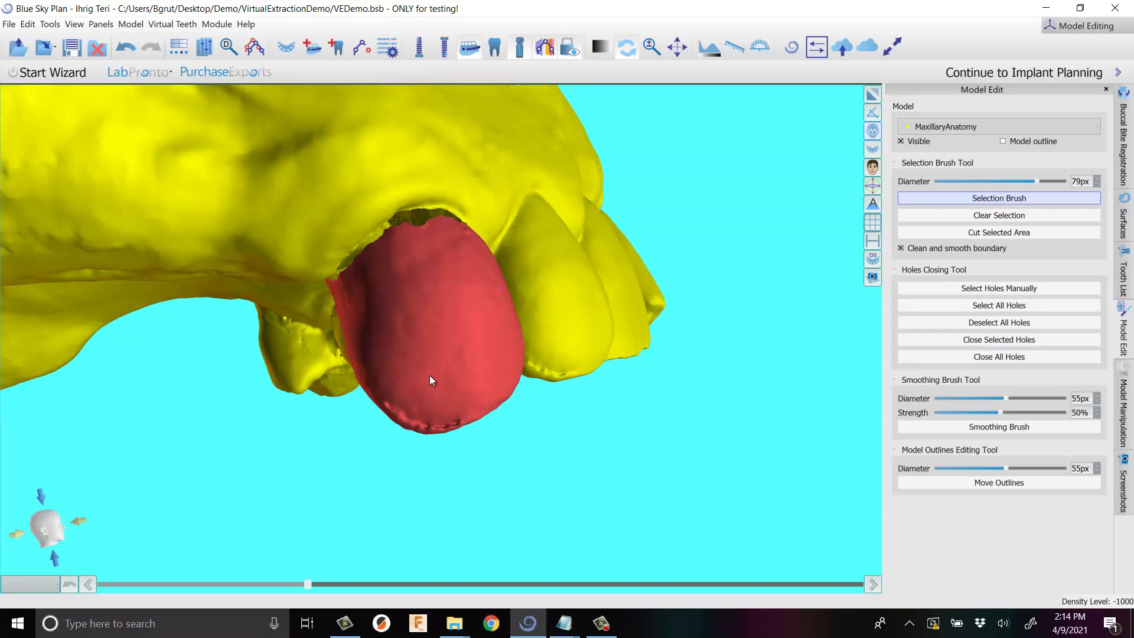
{"action": "key", "text": "ctrl+z"}
{"action": "right_click_drag", "start_coordinate": [567, 341], "coordinate": [605, 320]}
{"action": "key", "text": "ctrl+y"}
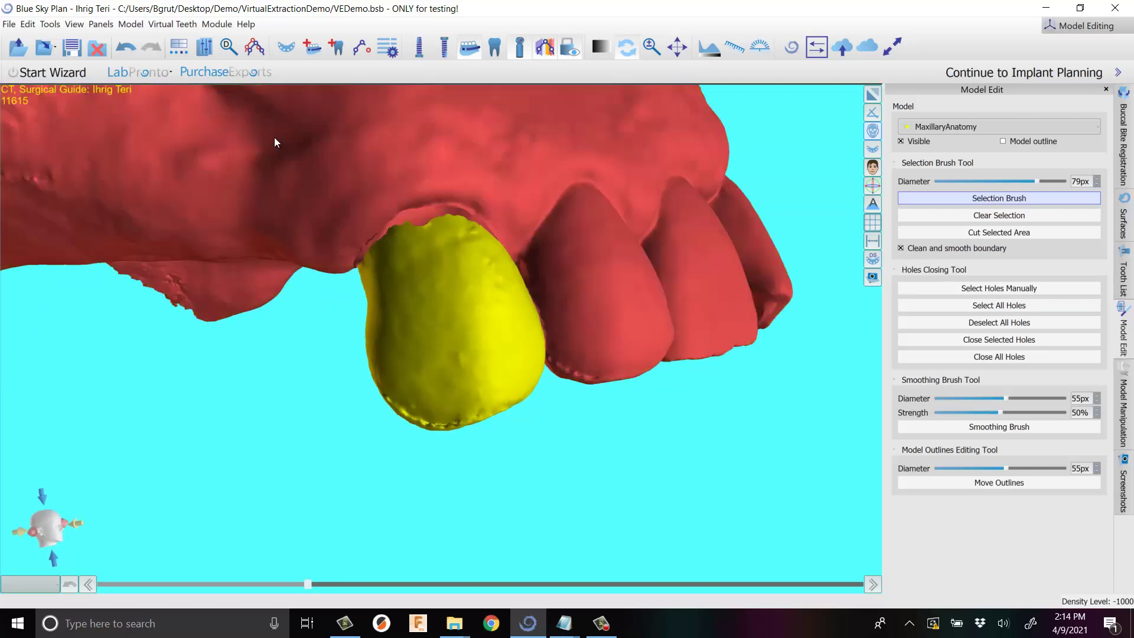
{"action": "key", "text": "Escape"}
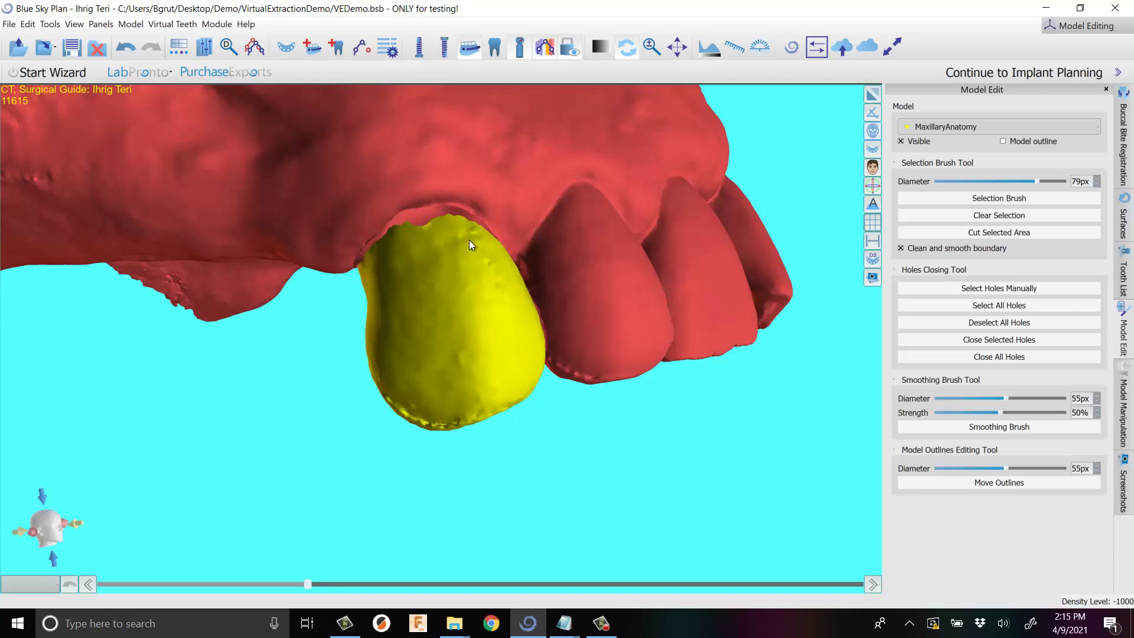
{"action": "key", "text": "ctrl+z"}
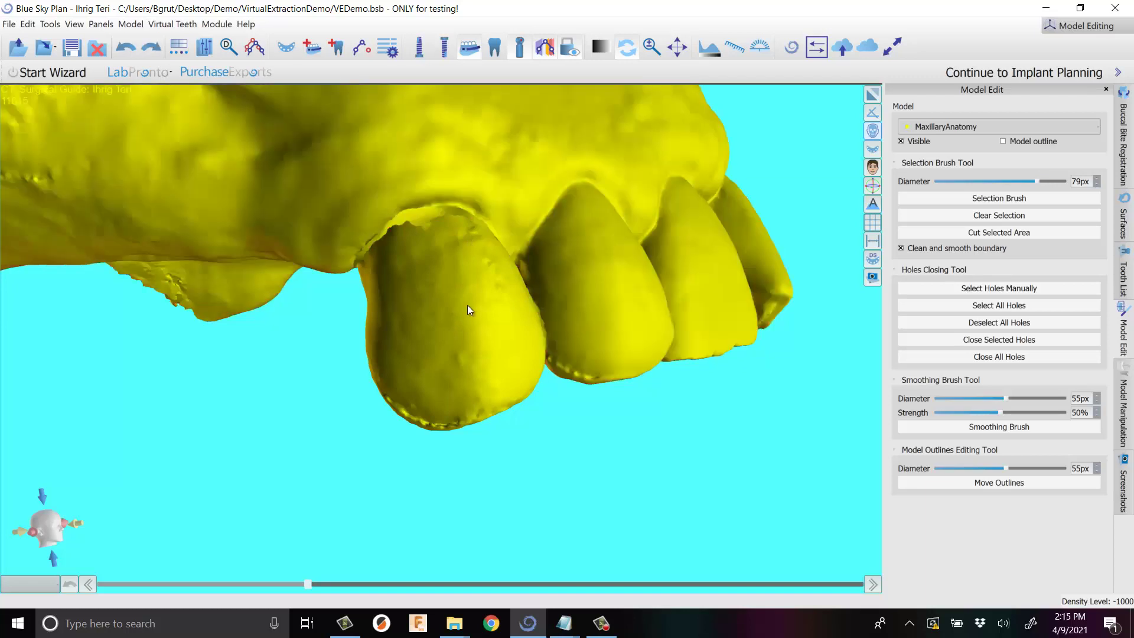
Select the entire detached tooth with the Selection Brush and cut it from the yellow surface.
{"action": "left_click", "coordinate": [949, 201]}
{"action": "left_click", "coordinate": [430, 312]}
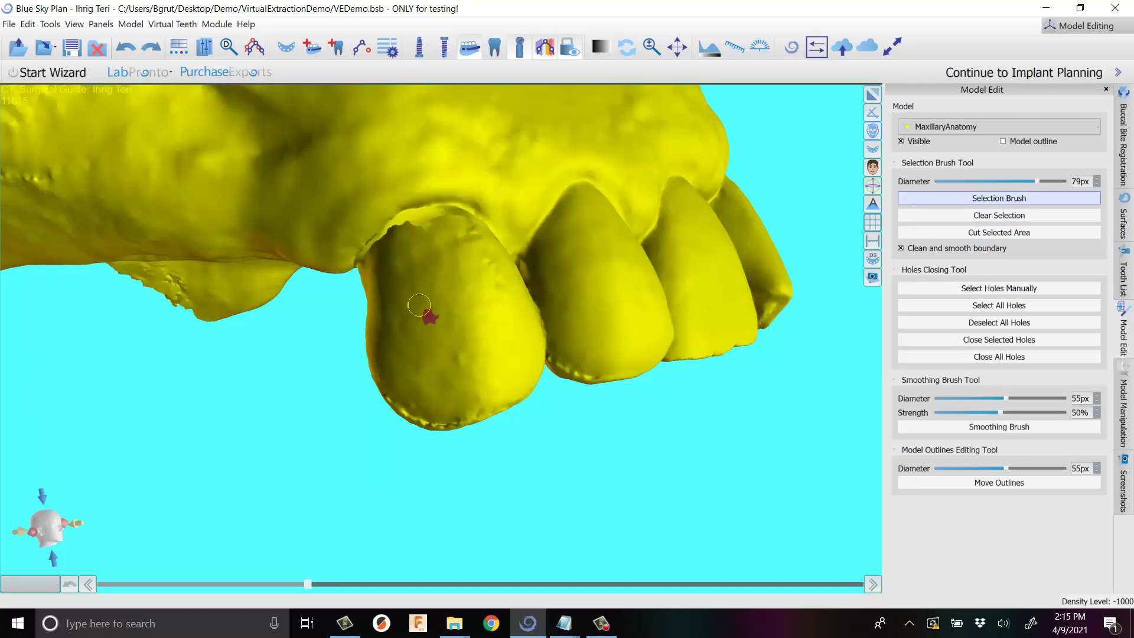
{"action": "left_click", "coordinate": [999, 235]}
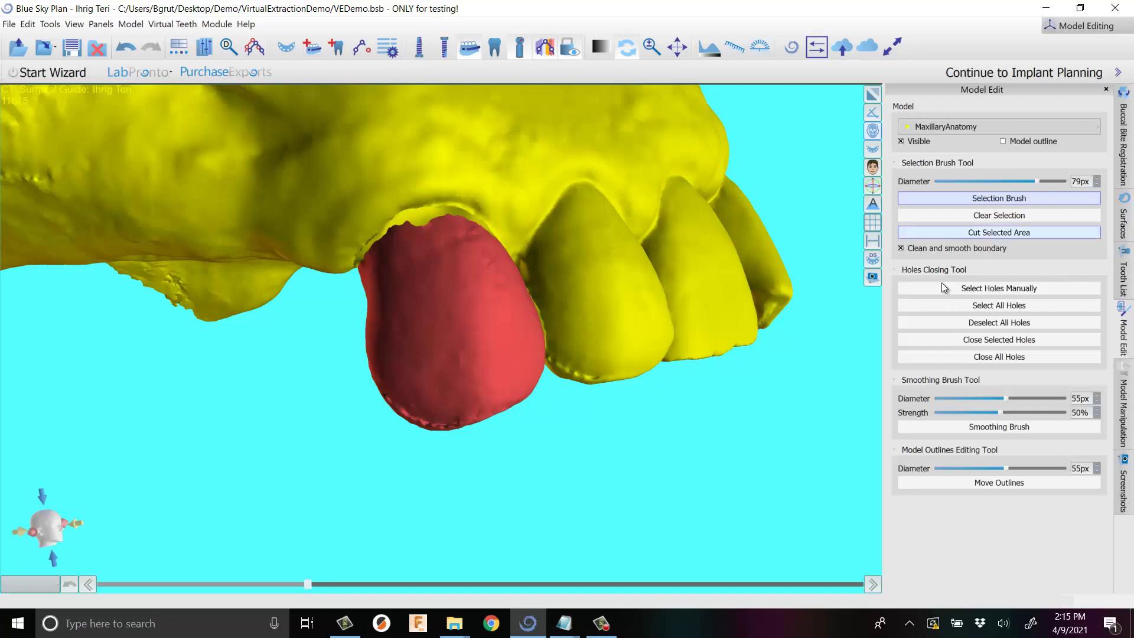
{"action": "left_click_drag", "start_coordinate": [437, 404], "coordinate": [705, 227]}
{"action": "left_click_drag", "start_coordinate": [97, 364], "coordinate": [485, 299]}
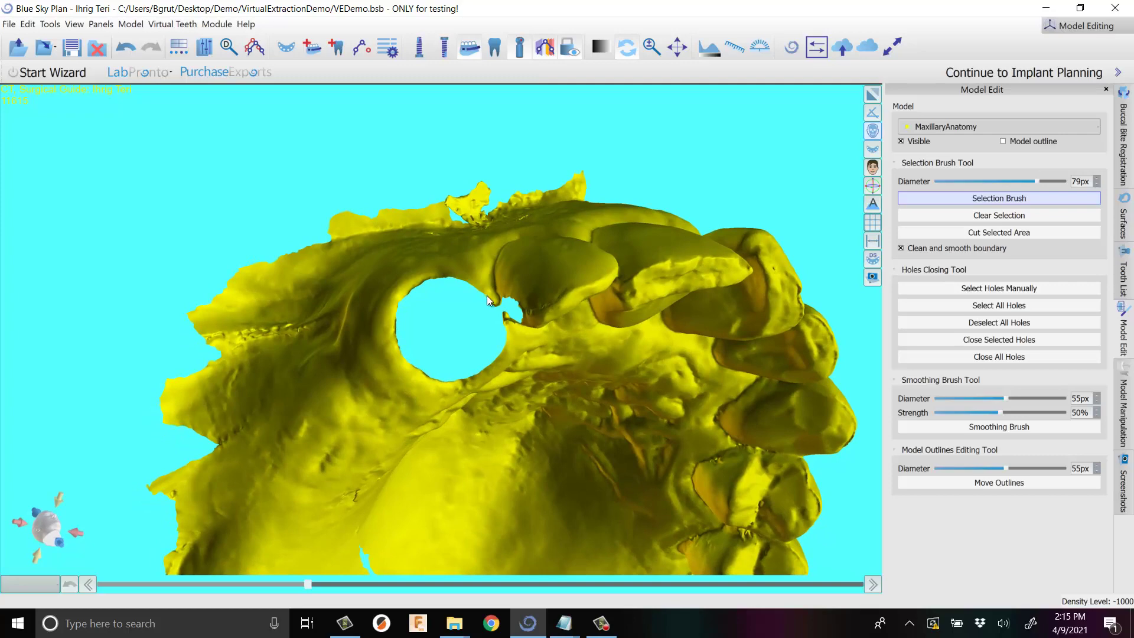
{"action": "left_click_drag", "start_coordinate": [481, 322], "coordinate": [511, 371]}
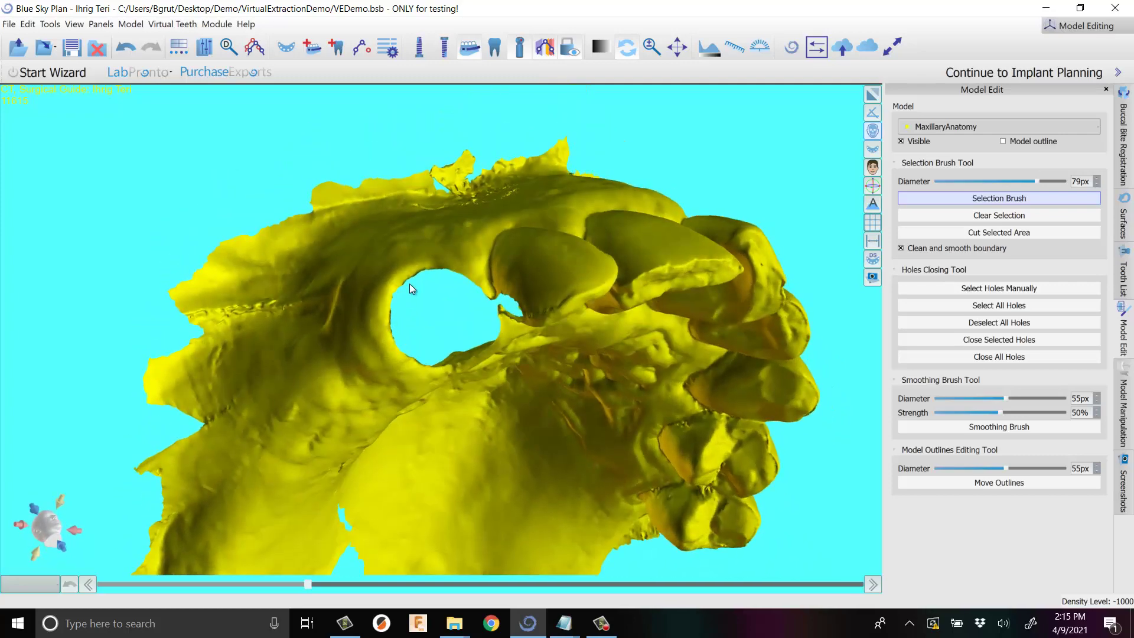
{"action": "left_click_drag", "start_coordinate": [410, 284], "coordinate": [464, 286]}
{"action": "left_click_drag", "start_coordinate": [414, 358], "coordinate": [771, 349]}
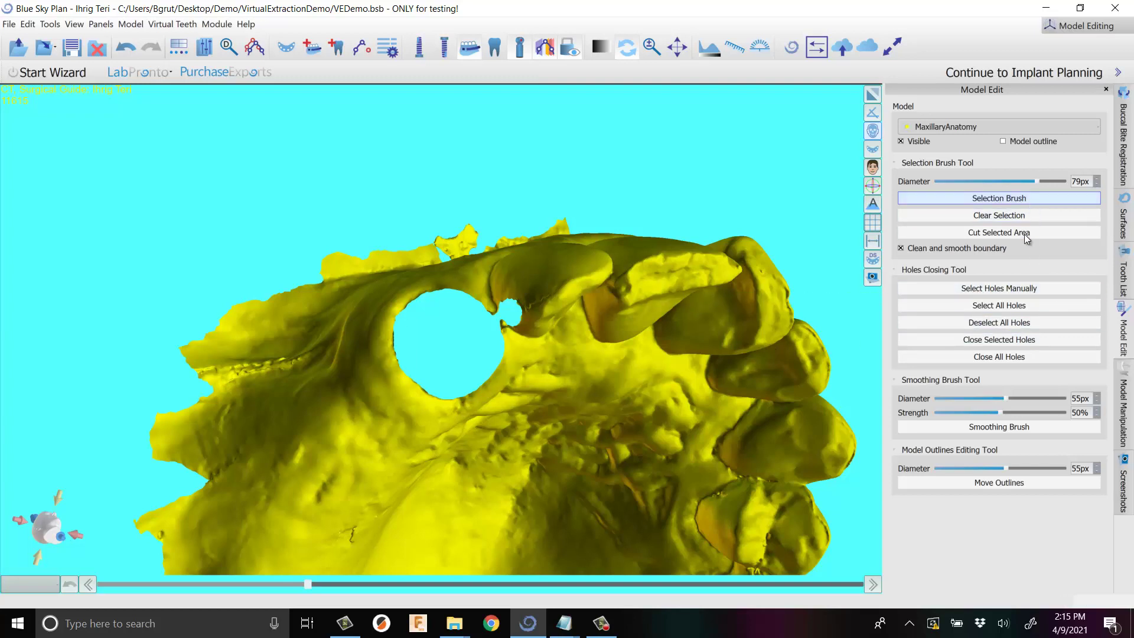
Start manual hole selection and examine the outlined open edges at the extraction site and along the outer scan borders.
{"action": "left_click", "coordinate": [1010, 289]}
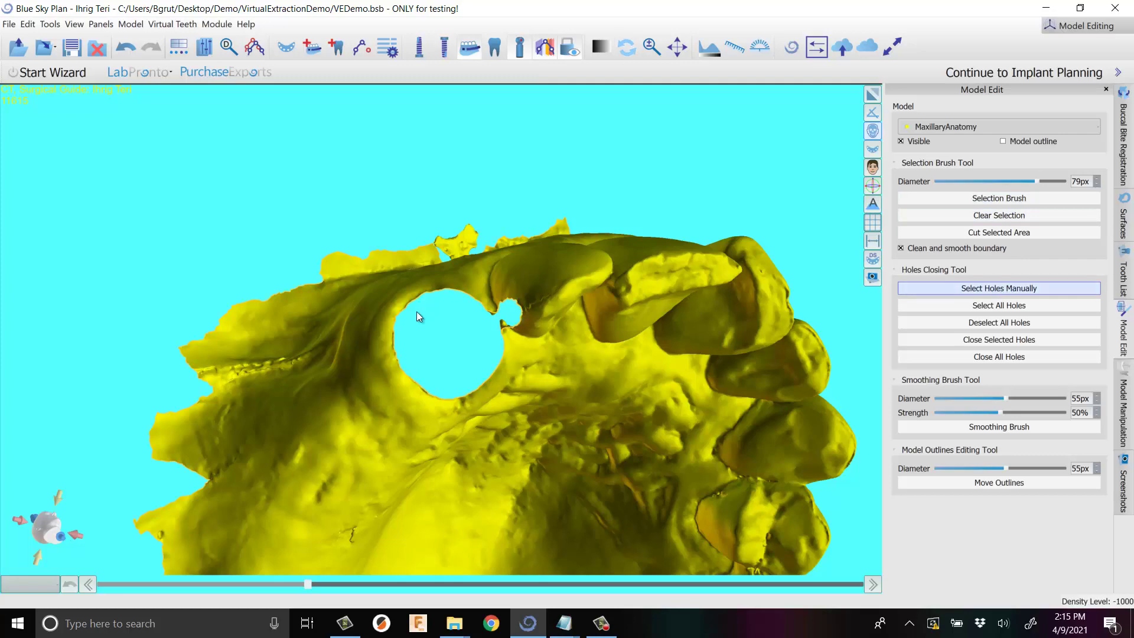
{"action": "left_click_drag", "start_coordinate": [406, 228], "coordinate": [455, 368]}
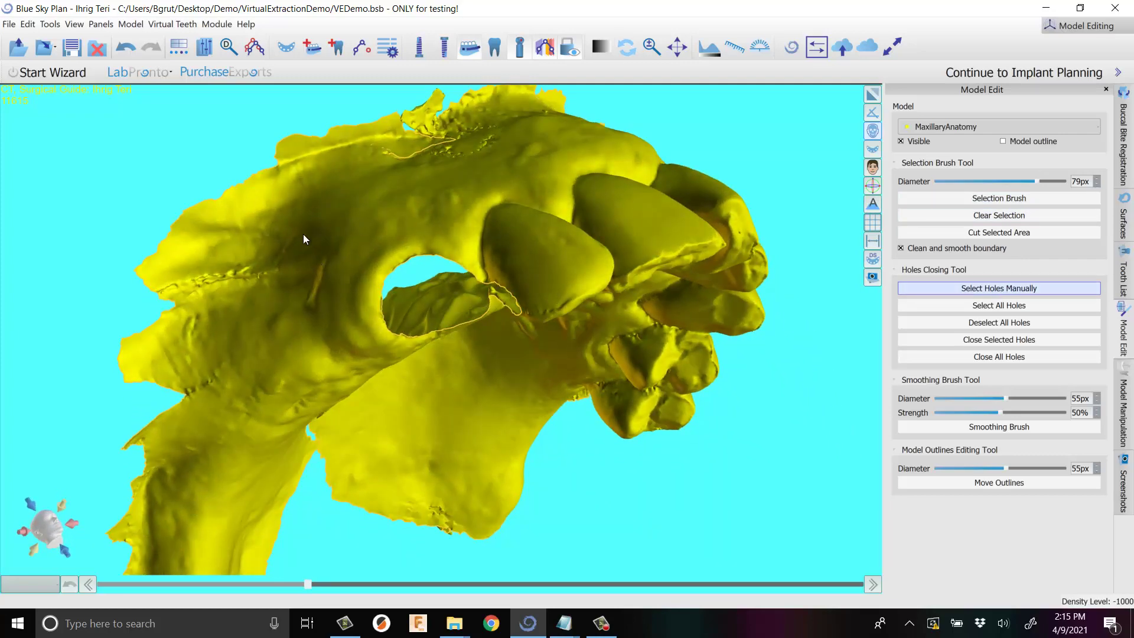
{"action": "left_click_drag", "start_coordinate": [275, 158], "coordinate": [547, 326]}
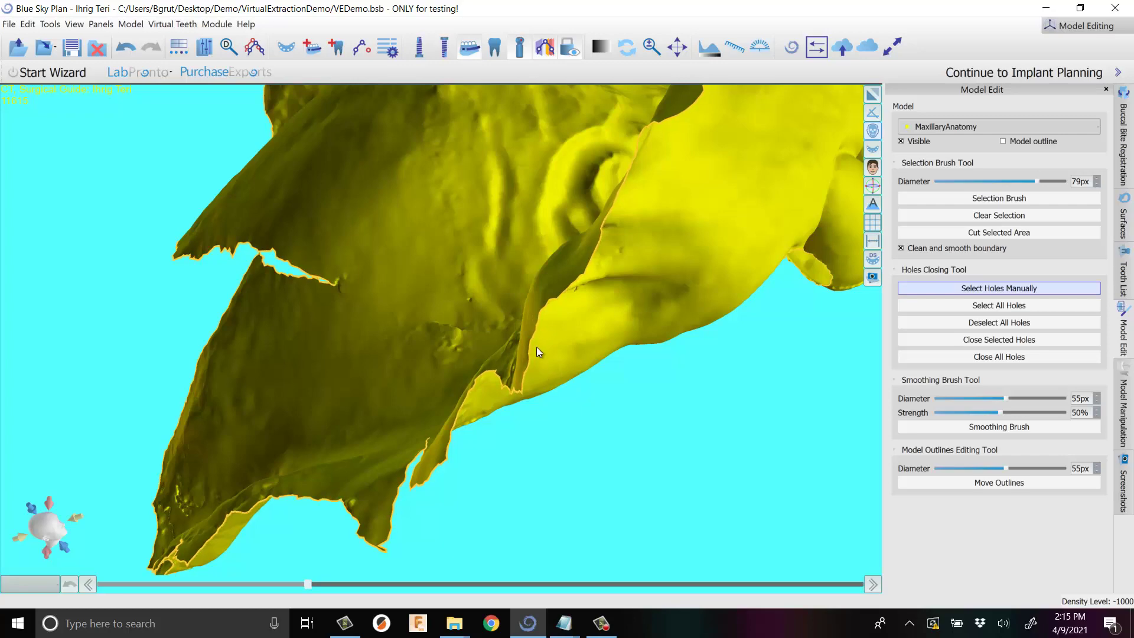
{"action": "scroll", "coordinate": [534, 341], "scroll_direction": "up", "scroll_amount": 4}
{"action": "left_click_drag", "start_coordinate": [622, 344], "coordinate": [743, 378]}
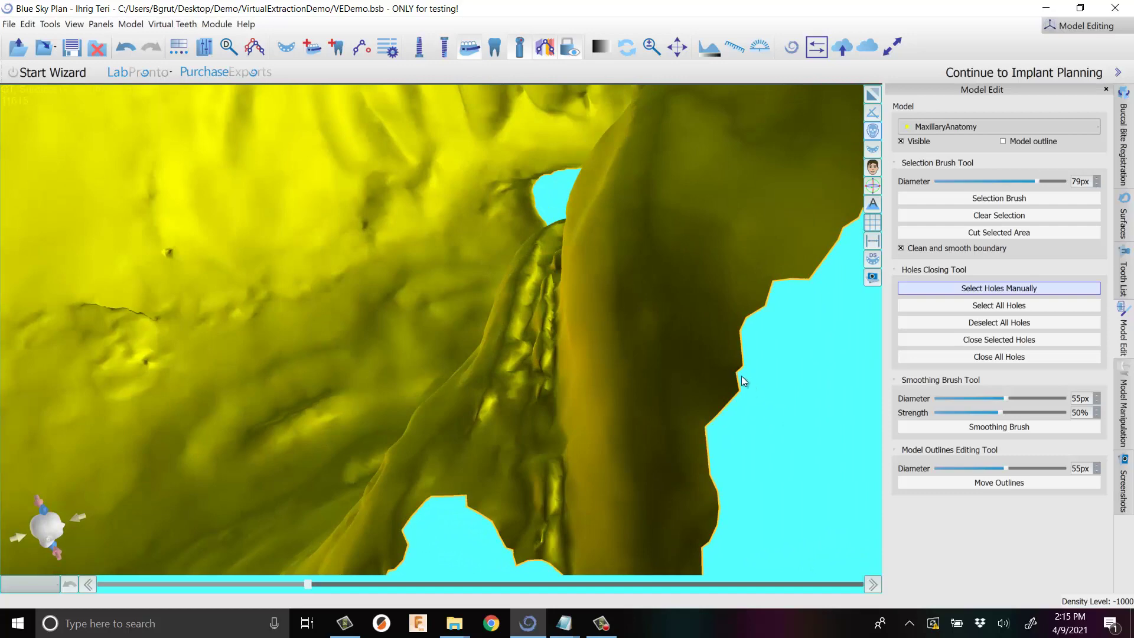
{"action": "scroll", "coordinate": [756, 375], "scroll_direction": "down", "scroll_amount": 3}
{"action": "left_click_drag", "start_coordinate": [755, 376], "coordinate": [570, 348]}
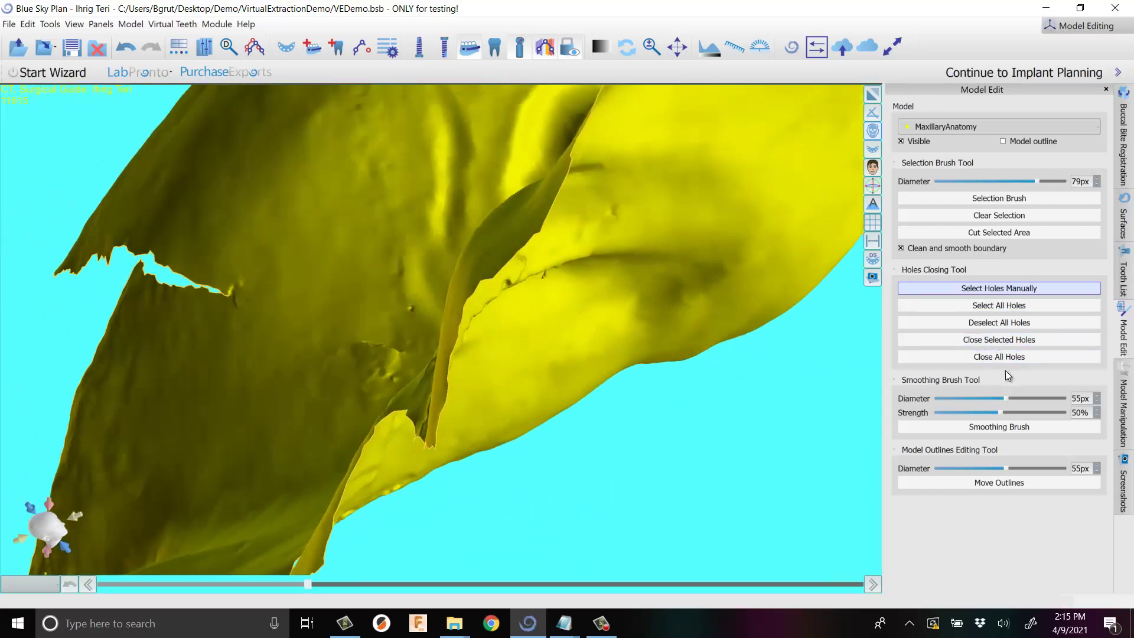
{"action": "left_click_drag", "start_coordinate": [641, 389], "coordinate": [376, 275]}
Select the boundary of the hole left by the removed tooth and close it.
{"action": "left_click", "coordinate": [364, 210]}
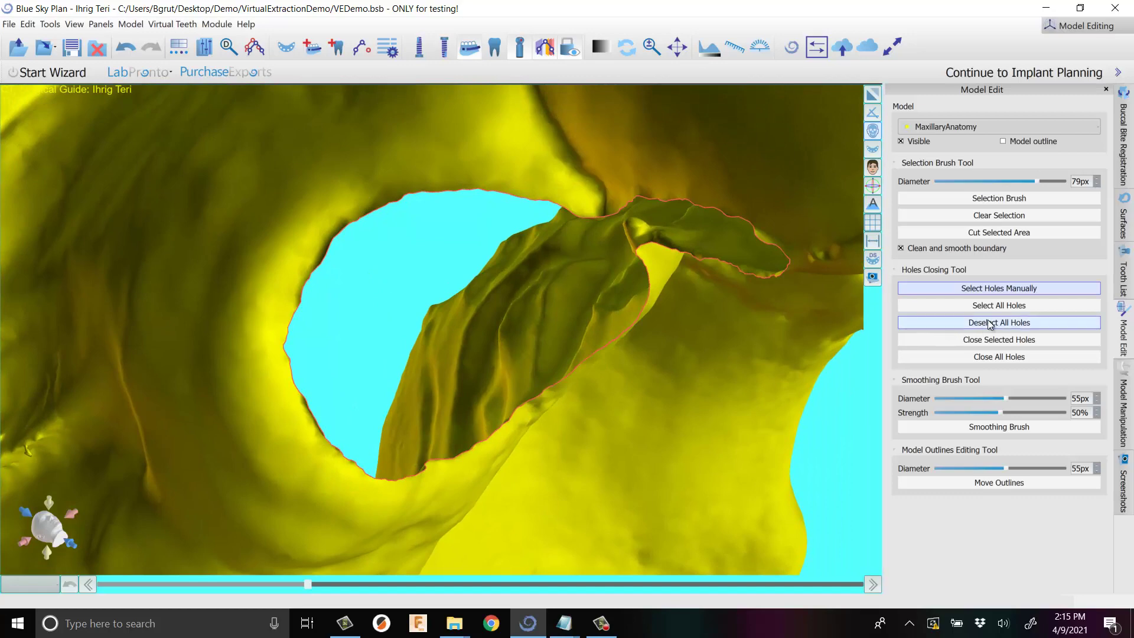
{"action": "left_click", "coordinate": [991, 345]}
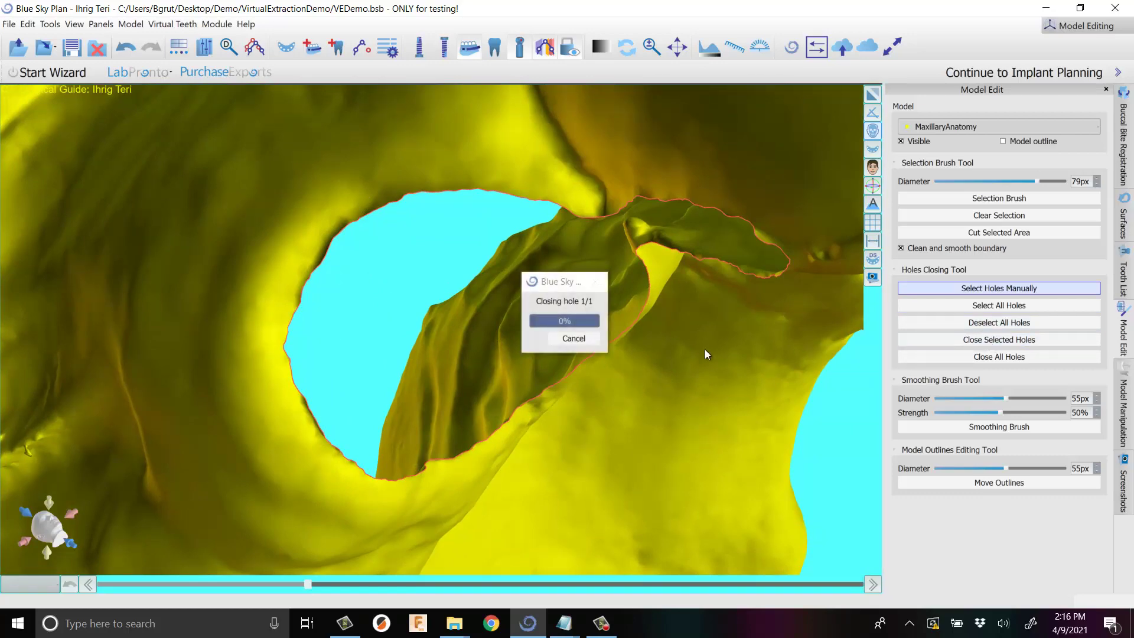
{"action": "scroll", "coordinate": [704, 349], "scroll_direction": "down", "scroll_amount": 5}
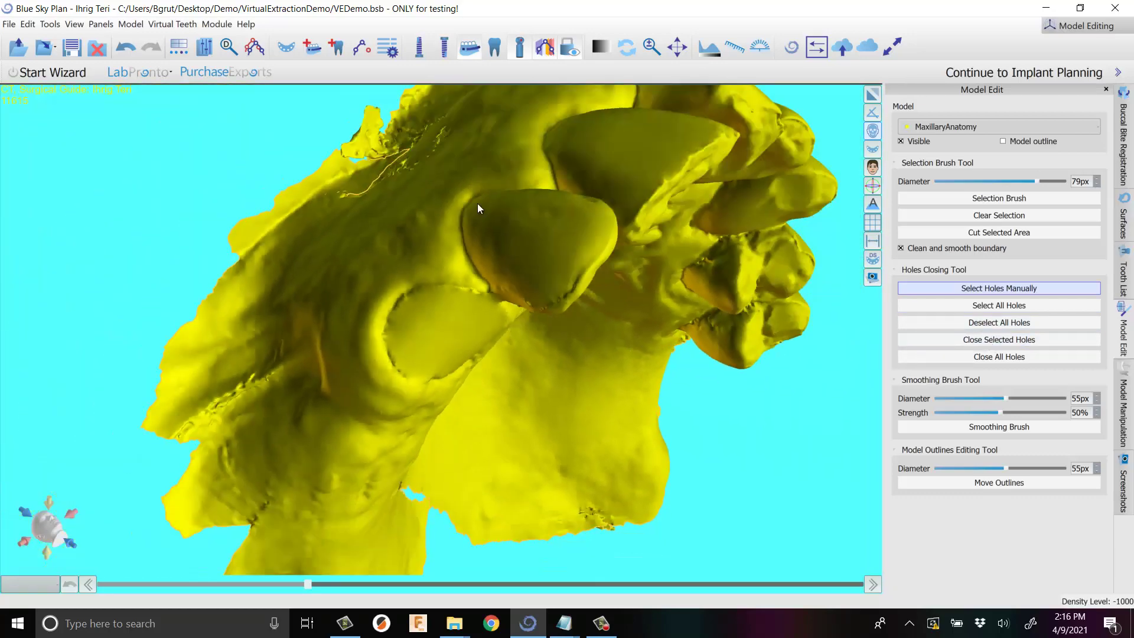
{"action": "left_click_drag", "start_coordinate": [292, 169], "coordinate": [722, 463]}
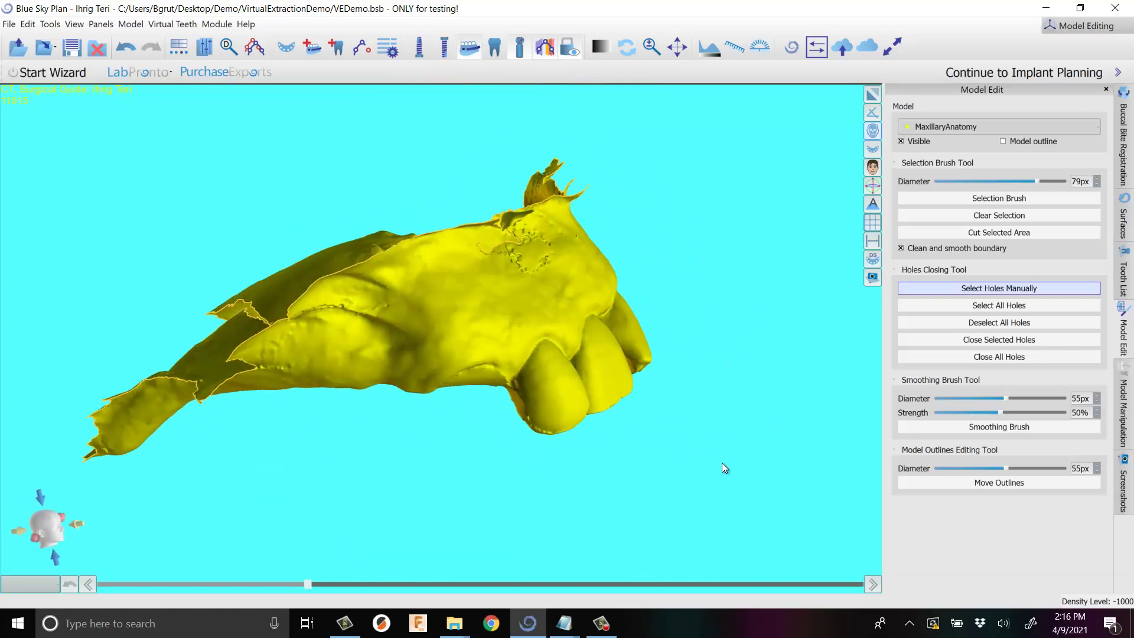
Smooth the surface around the closed extraction site and the neighbouring tooth with the Smoothing Brush at 55px diameter and 50% strength.
{"action": "scroll", "coordinate": [608, 456], "scroll_direction": "up", "scroll_amount": 3}
{"action": "left_click_drag", "start_coordinate": [607, 456], "coordinate": [570, 210]}
{"action": "left_click", "coordinate": [999, 427]}
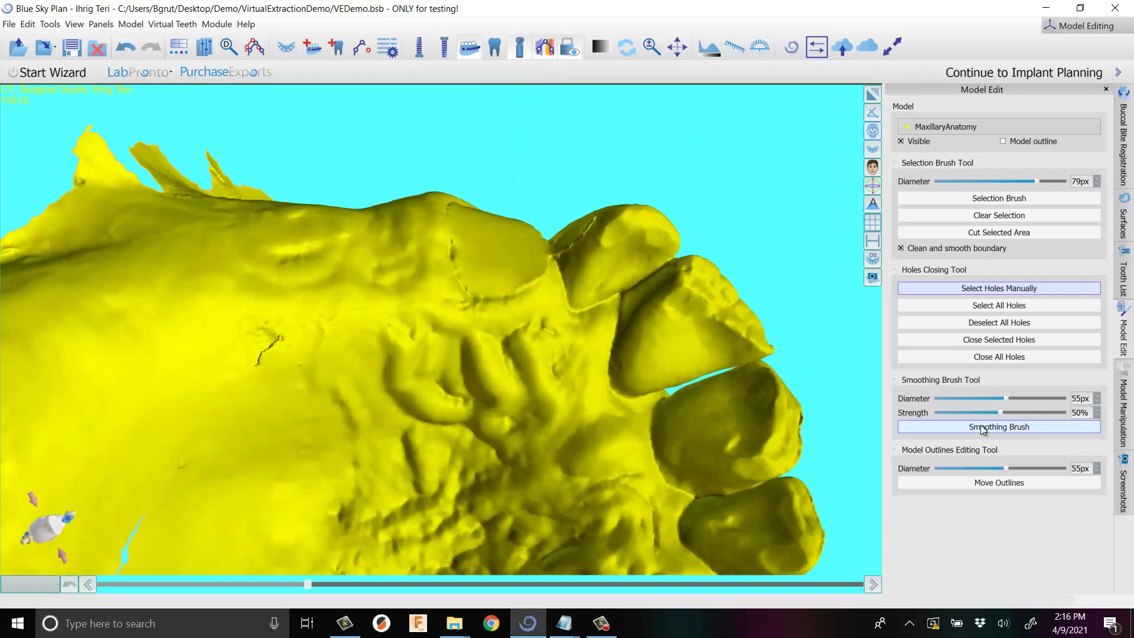
{"action": "left_click_drag", "start_coordinate": [710, 320], "coordinate": [683, 371]}
{"action": "scroll", "coordinate": [676, 378], "scroll_direction": "up", "scroll_amount": 2}
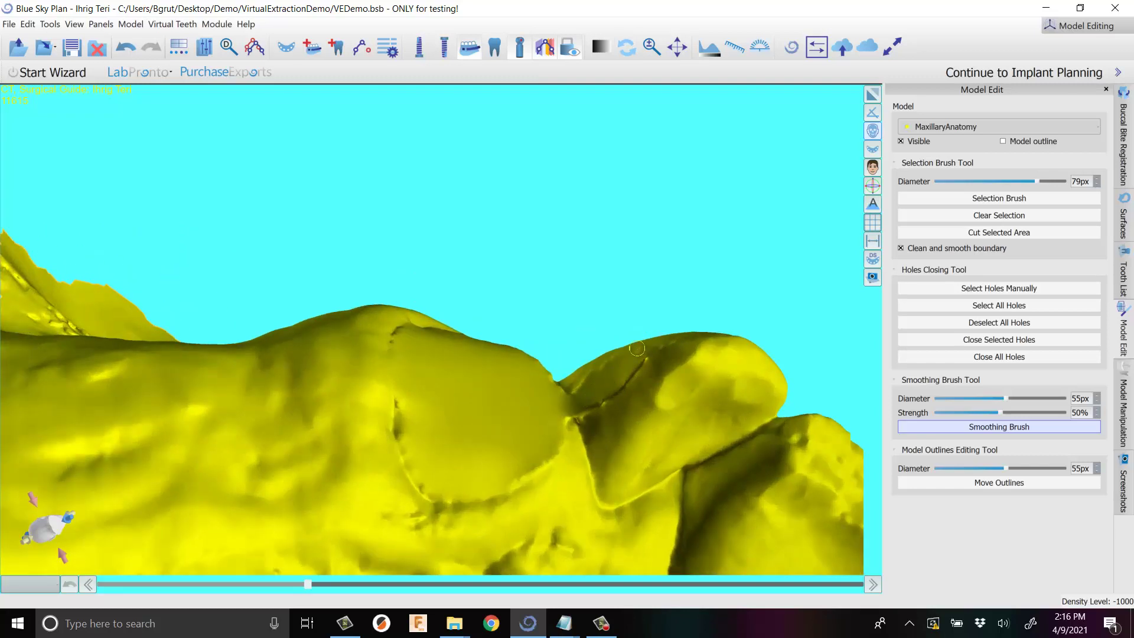
{"action": "mouse_move", "coordinate": [615, 352]}
{"action": "left_mouse_down"}
{"action": "mouse_move", "coordinate": [633, 534]}
{"action": "mouse_move", "coordinate": [612, 391]}
{"action": "left_mouse_up"}
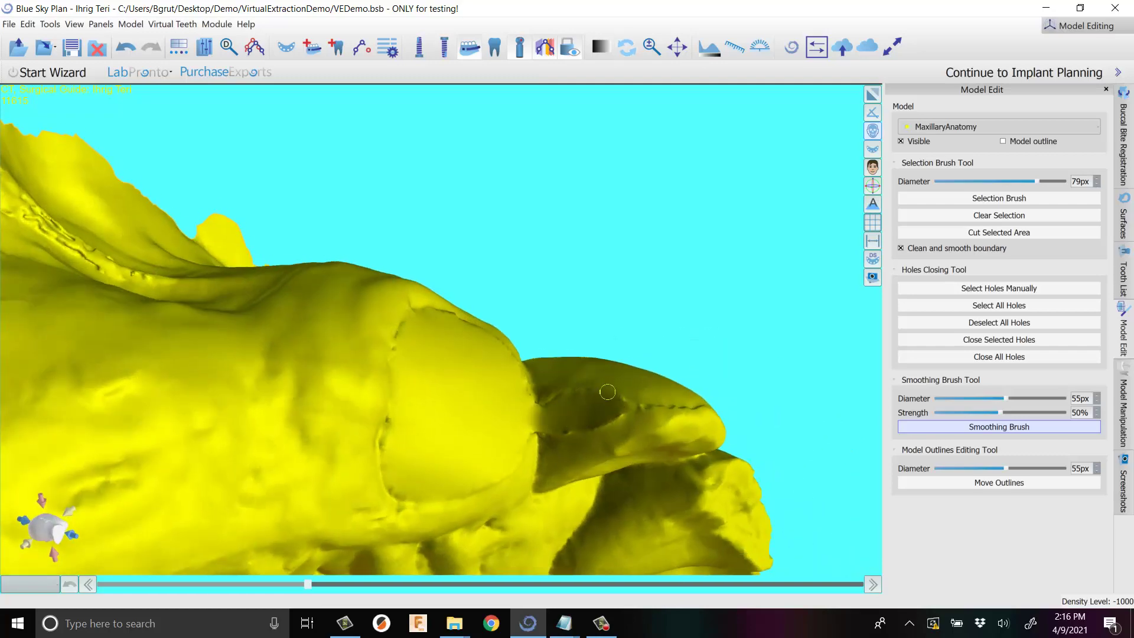
{"action": "left_click_drag", "start_coordinate": [615, 430], "coordinate": [543, 382]}
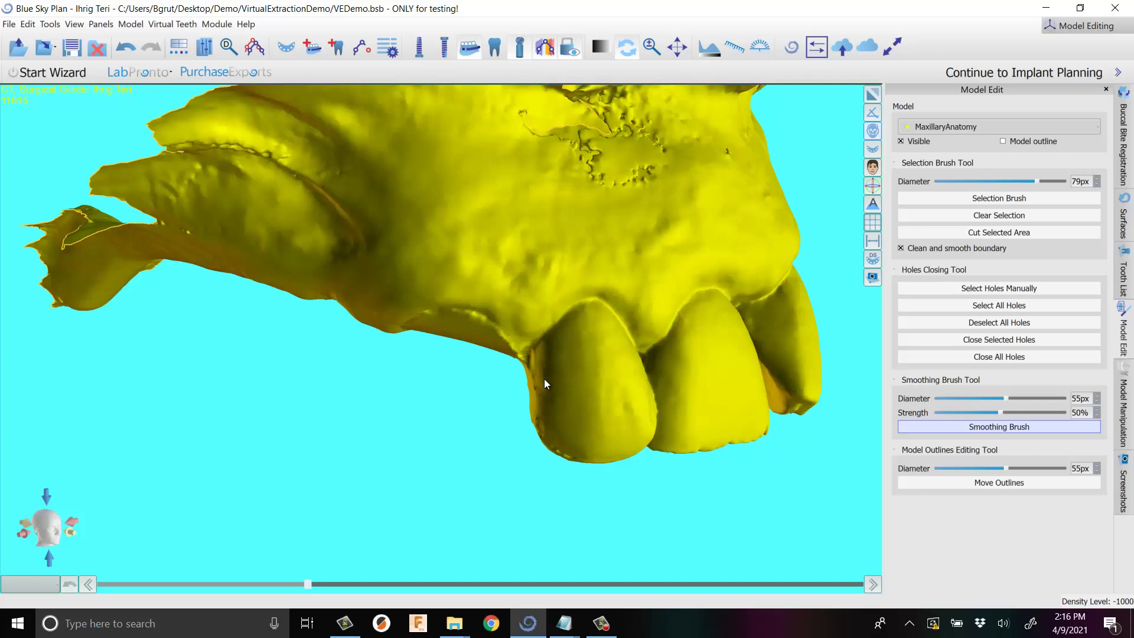
{"action": "left_click_drag", "start_coordinate": [679, 306], "coordinate": [597, 310]}
Return to the multi-view layout, show and hide the maxillary implants to check their positions, and examine the front teeth.
{"action": "left_click", "coordinate": [873, 95]}
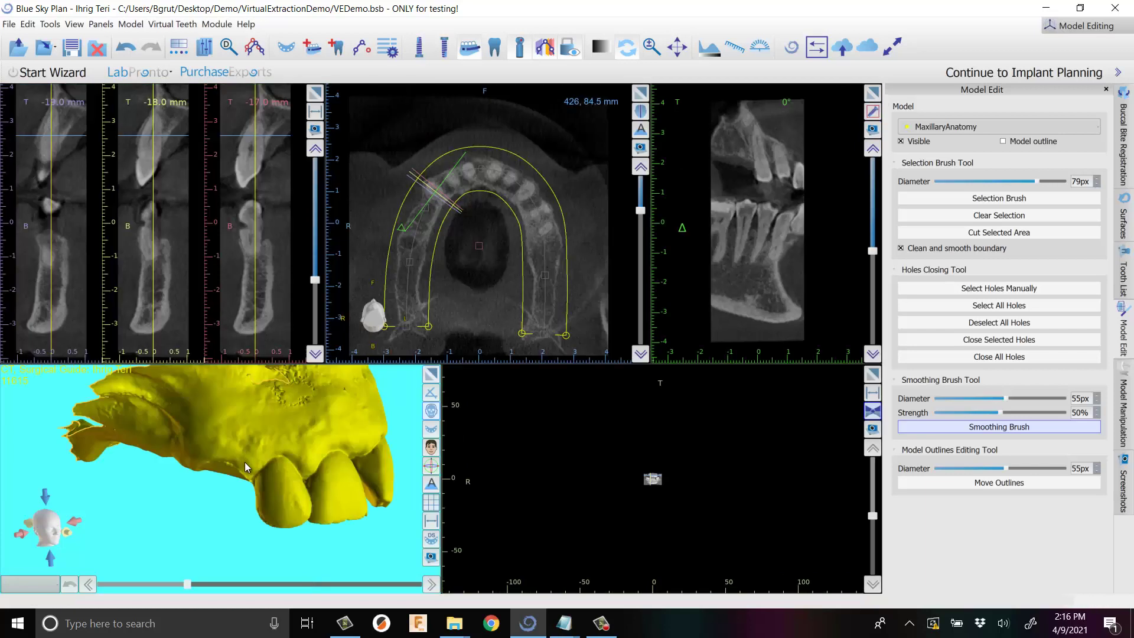
{"action": "left_click_drag", "start_coordinate": [248, 460], "coordinate": [233, 470]}
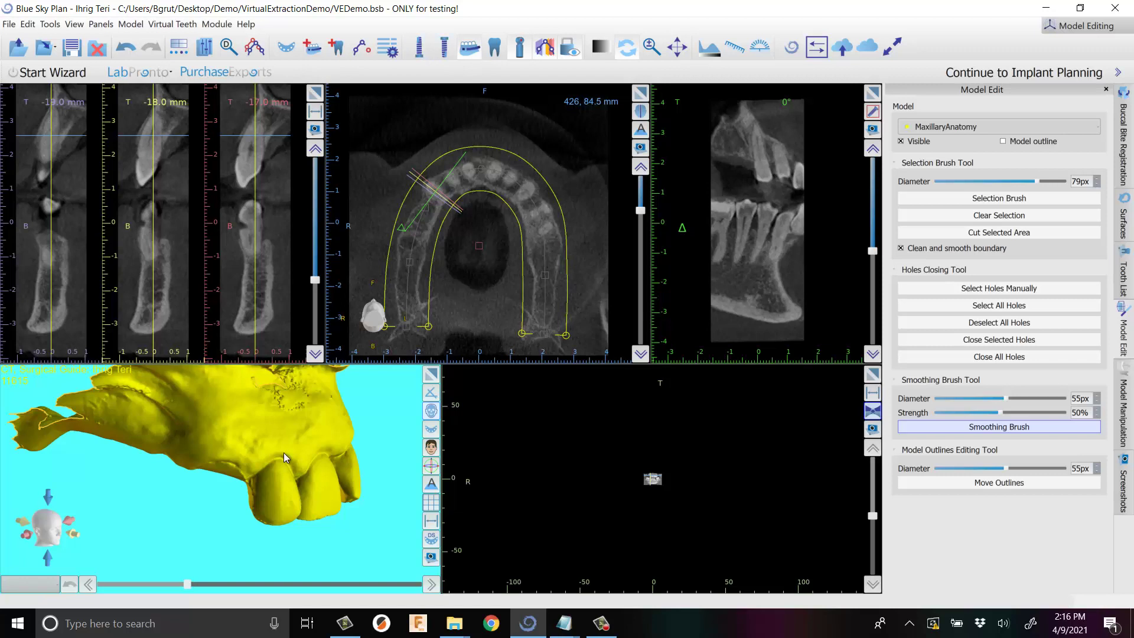
{"action": "scroll", "coordinate": [288, 483], "scroll_direction": "up", "scroll_amount": 2}
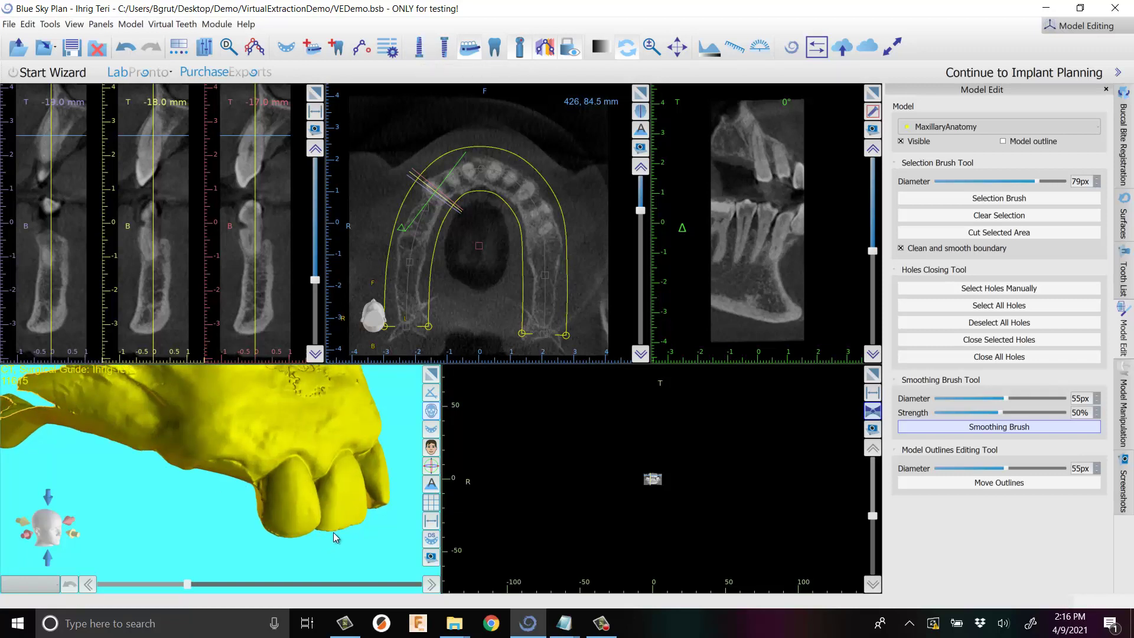
{"action": "left_click", "coordinate": [419, 57]}
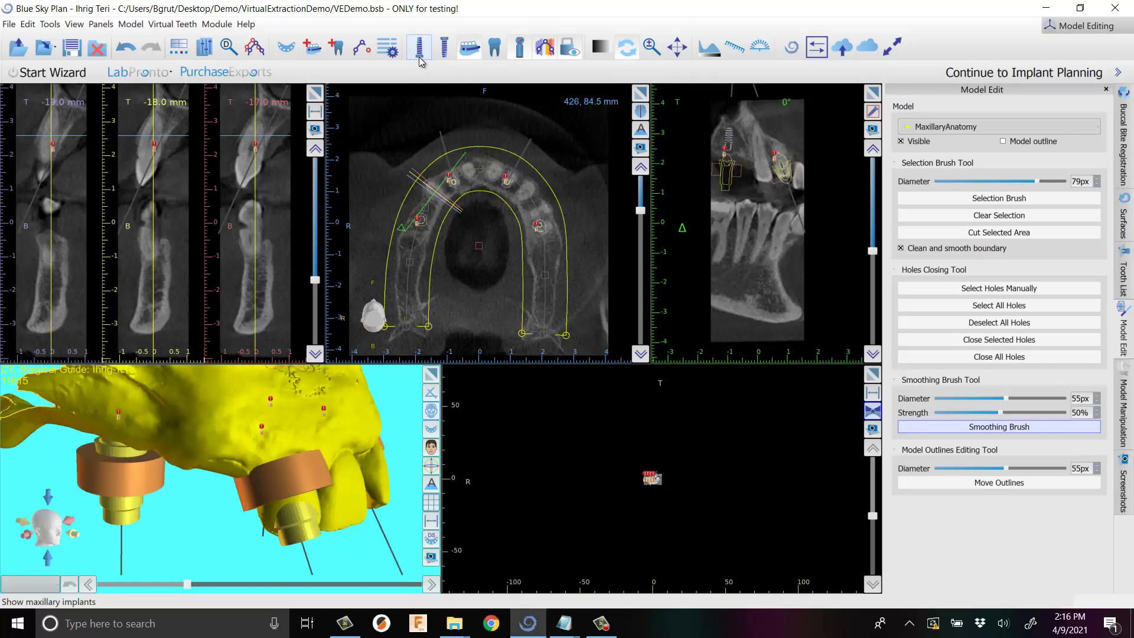
{"action": "left_click", "coordinate": [420, 62]}
{"action": "left_click_drag", "start_coordinate": [387, 465], "coordinate": [226, 463]}
{"action": "scroll", "coordinate": [202, 463], "scroll_direction": "up", "scroll_amount": 3}
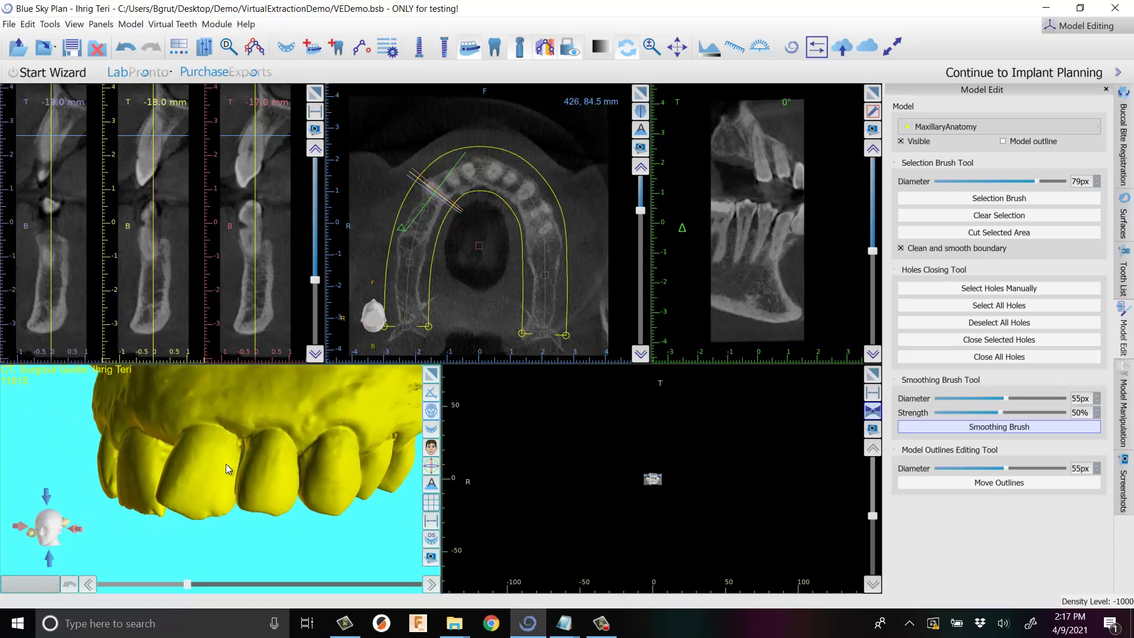
Enlarge the 3D view and paint the facial gum line of the lateral incisor with the Selection Brush at 71px.
{"action": "left_click", "coordinate": [431, 375]}
{"action": "scroll", "coordinate": [441, 383], "scroll_direction": "up", "scroll_amount": 4}
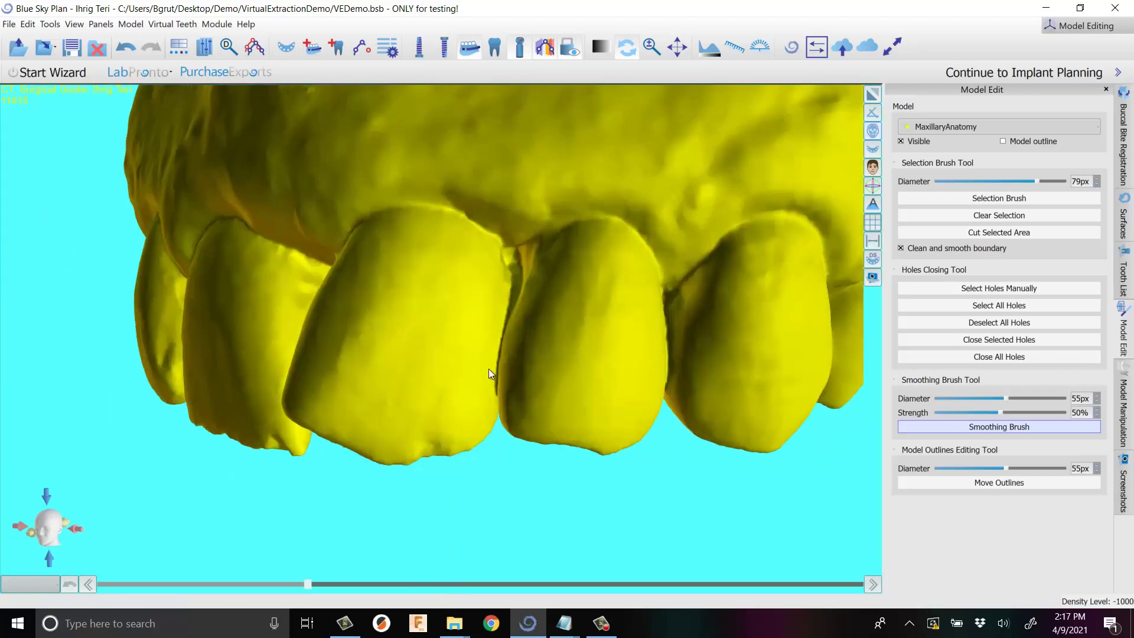
{"action": "scroll", "coordinate": [600, 258], "scroll_direction": "up", "scroll_amount": 2}
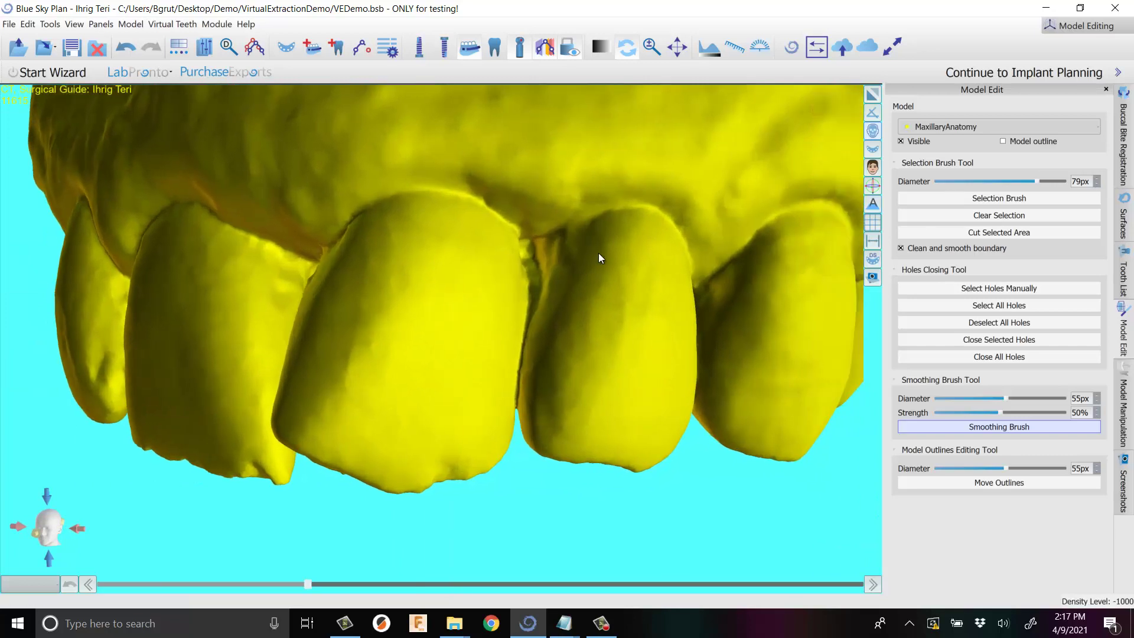
{"action": "left_click", "coordinate": [1006, 199]}
{"action": "right_click_drag", "start_coordinate": [505, 272], "coordinate": [597, 262]}
{"action": "scroll", "coordinate": [599, 258], "scroll_direction": "down", "scroll_amount": 2, "text": "ctrl"}
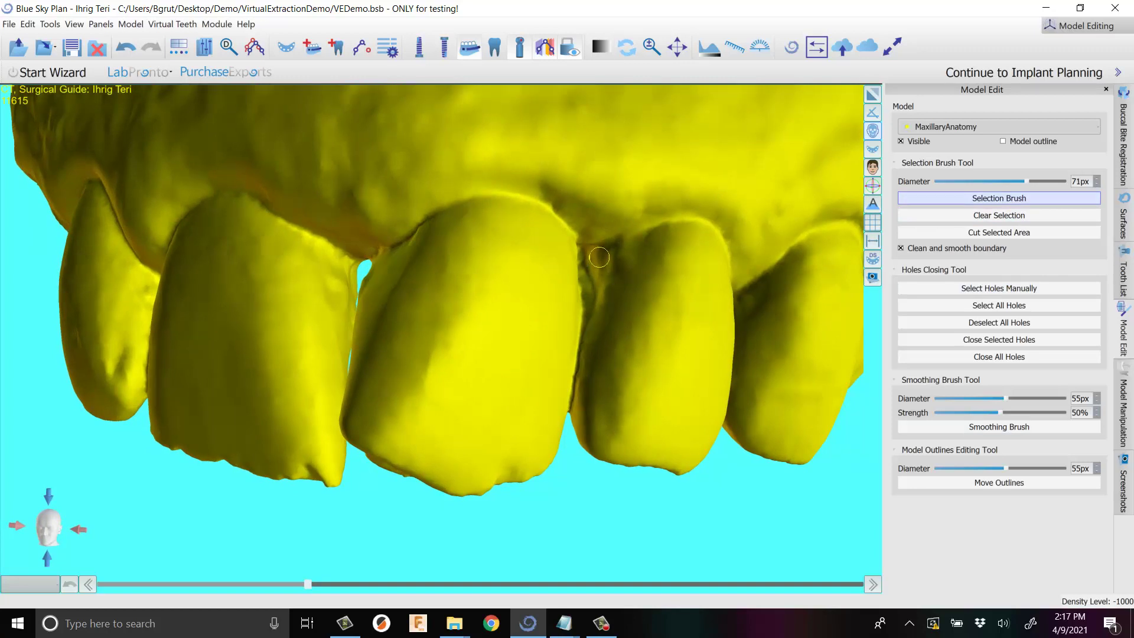
{"action": "mouse_move", "coordinate": [599, 251]}
{"action": "left_mouse_down"}
{"action": "mouse_move", "coordinate": [652, 223]}
{"action": "mouse_move", "coordinate": [704, 227]}
{"action": "left_mouse_up"}
{"action": "right_click_drag", "start_coordinate": [726, 250], "coordinate": [477, 235]}
{"action": "left_click_drag", "start_coordinate": [501, 246], "coordinate": [526, 263]}
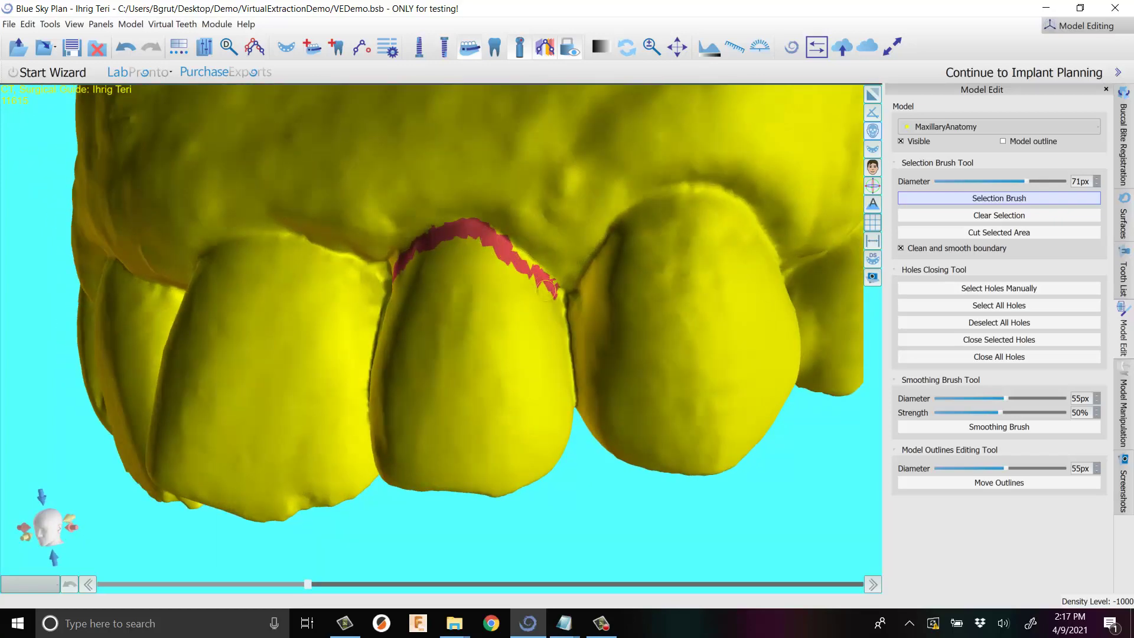
Extend the selection down the lateral incisor's side facing the canine and fill the gaps in the painted band.
{"action": "right_click_drag", "start_coordinate": [490, 399], "coordinate": [462, 335]}
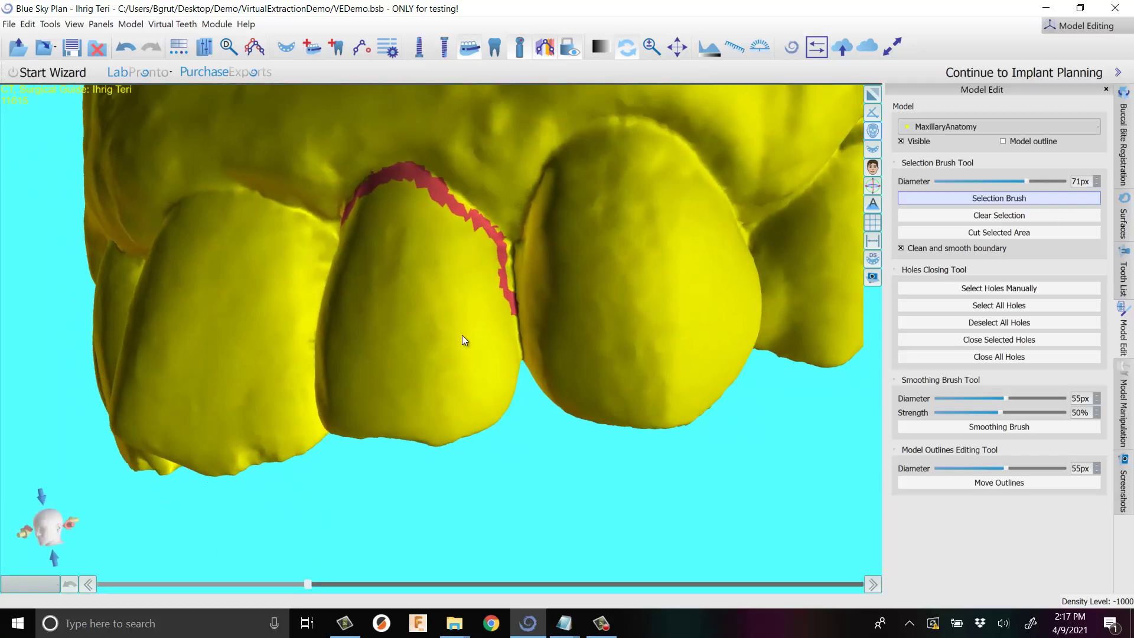
{"action": "scroll", "coordinate": [485, 295], "scroll_direction": "up", "scroll_amount": 5}
{"action": "scroll", "coordinate": [507, 275], "scroll_direction": "down", "scroll_amount": 2}
{"action": "right_click_drag", "start_coordinate": [460, 296], "coordinate": [430, 283]}
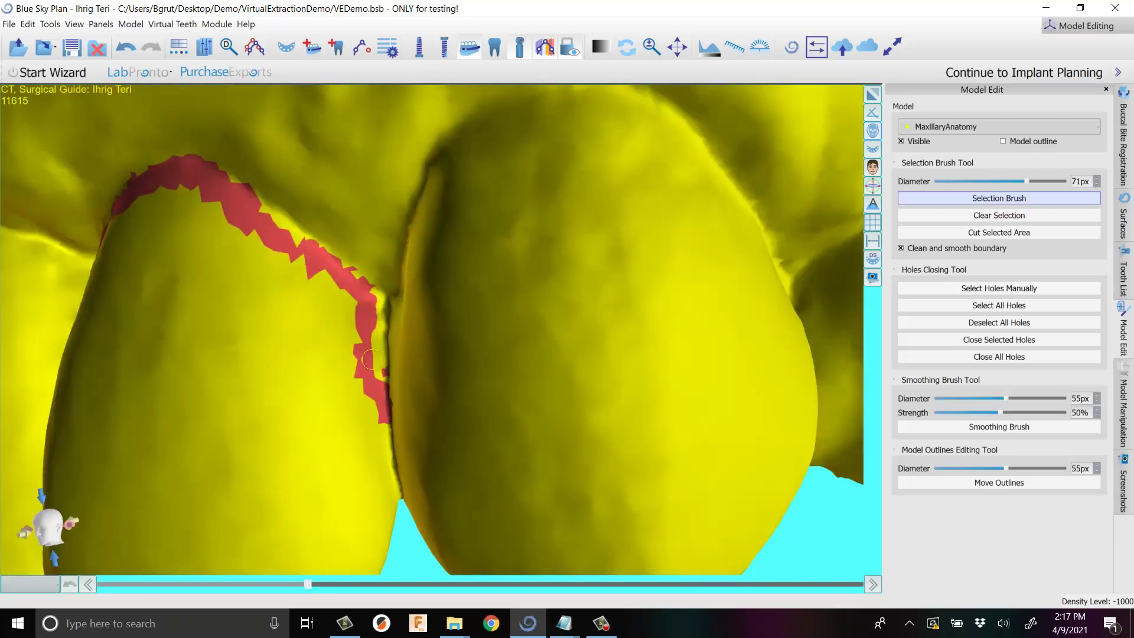
{"action": "mouse_move", "coordinate": [369, 327]}
{"action": "left_mouse_down"}
{"action": "mouse_move", "coordinate": [373, 295]}
{"action": "mouse_move", "coordinate": [363, 334]}
{"action": "mouse_move", "coordinate": [372, 377]}
{"action": "left_mouse_up"}
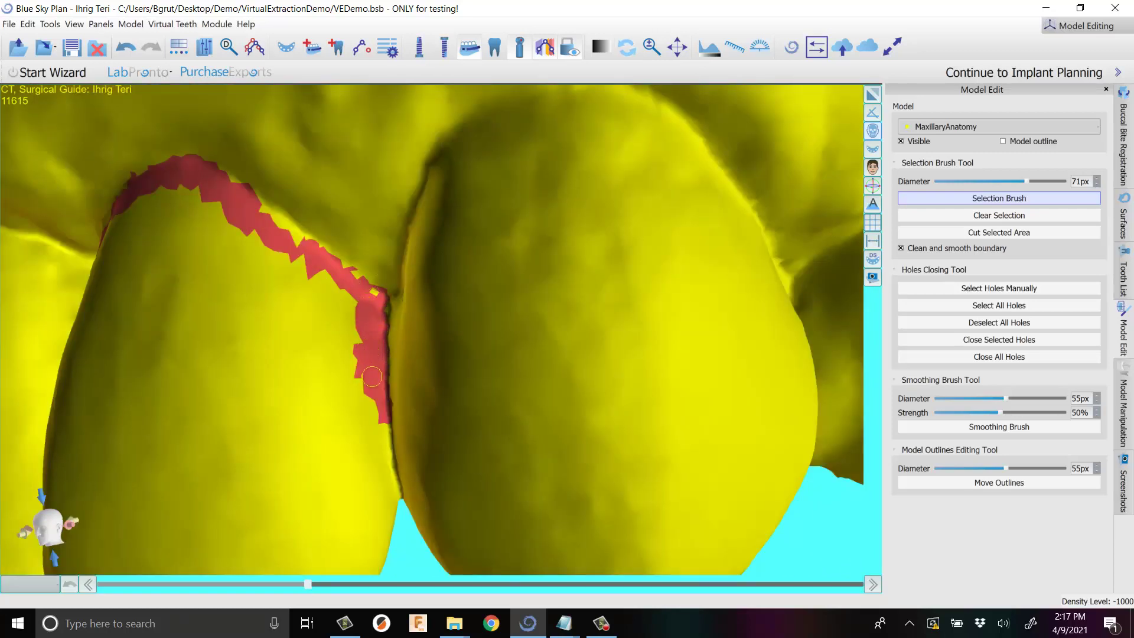
{"action": "left_click_drag", "start_coordinate": [303, 233], "coordinate": [243, 193]}
Continue the selection band through the contact area between the lateral incisor and the canine toward the palatal side.
{"action": "scroll", "coordinate": [257, 328], "scroll_direction": "down", "scroll_amount": 3}
{"action": "right_click_drag", "start_coordinate": [258, 327], "coordinate": [401, 115]}
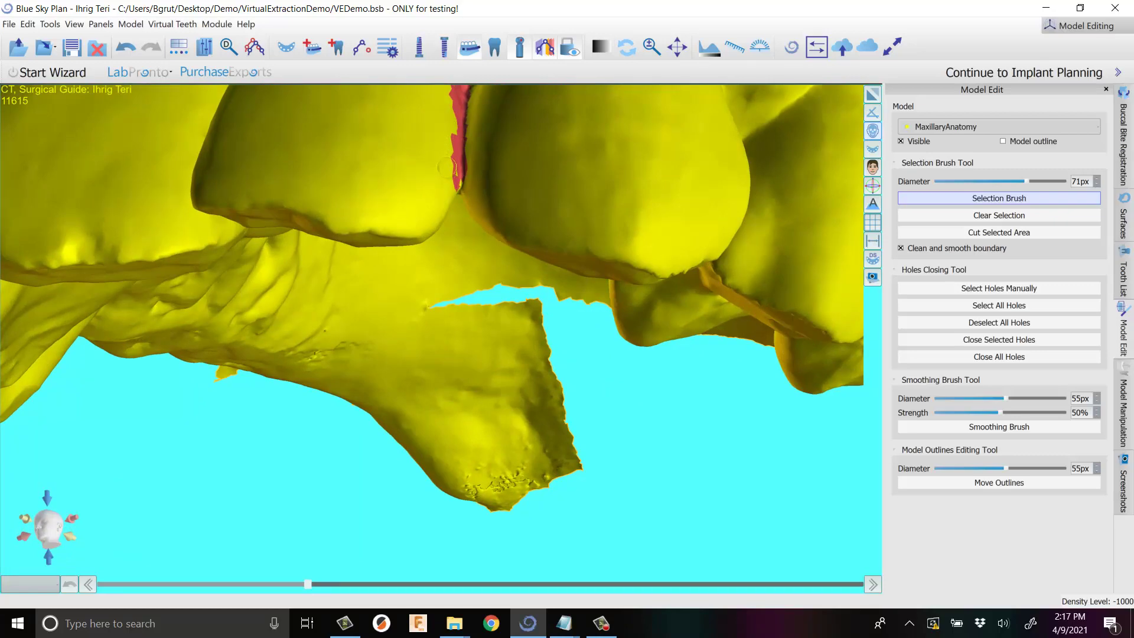
{"action": "right_click_drag", "start_coordinate": [445, 189], "coordinate": [408, 309]}
{"action": "right_click_drag", "start_coordinate": [401, 238], "coordinate": [341, 144]}
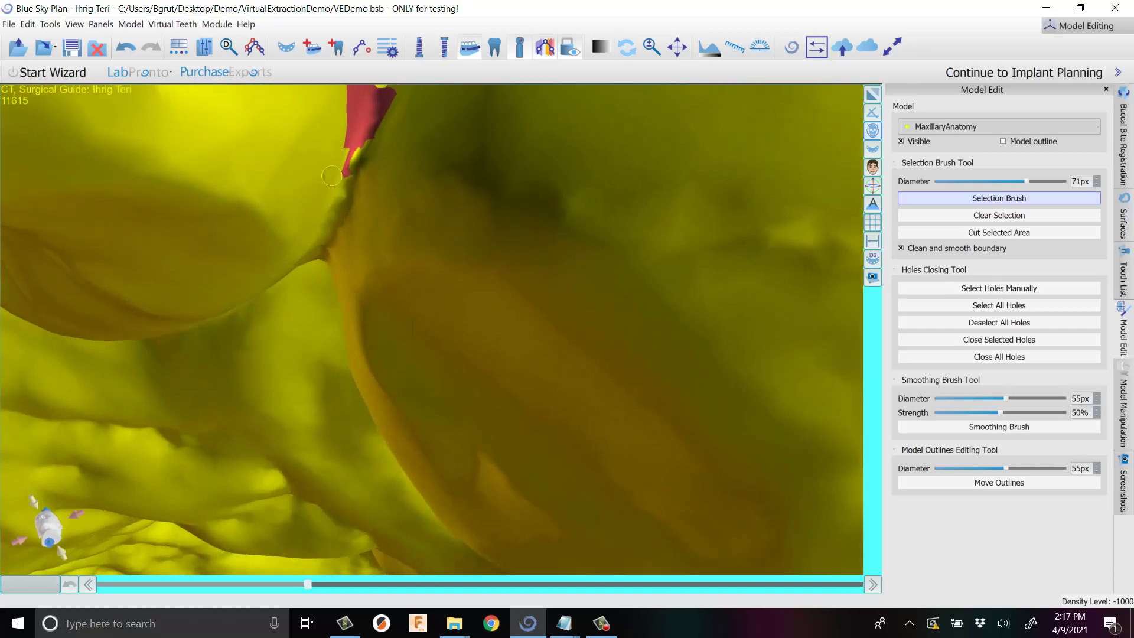
{"action": "left_click_drag", "start_coordinate": [331, 175], "coordinate": [317, 210]}
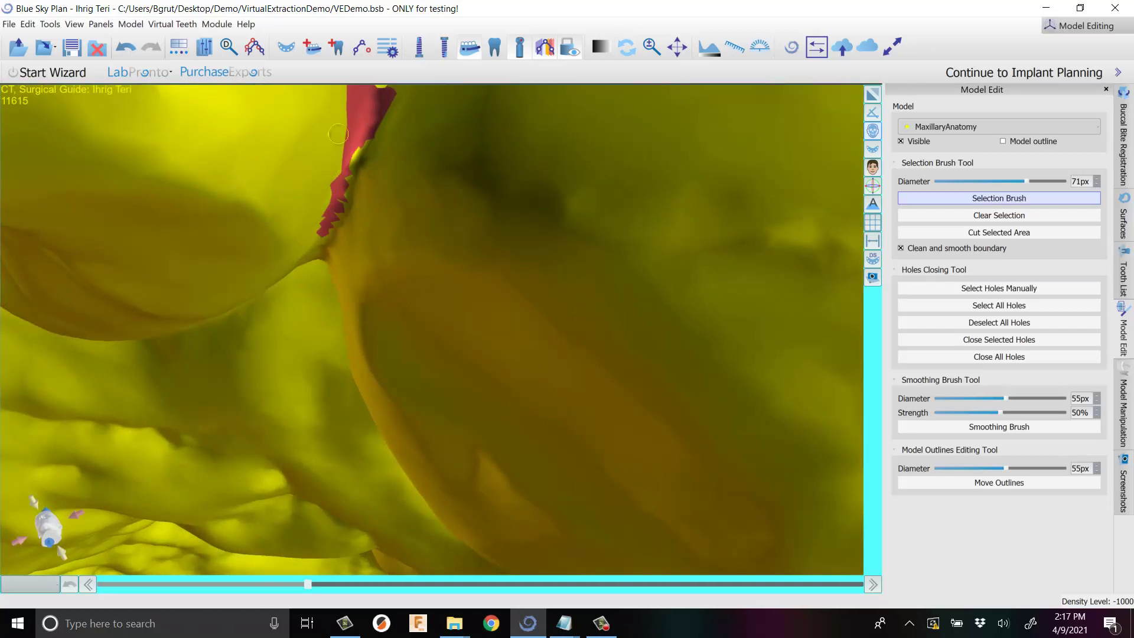
Paint the palatal gum margin of the lateral incisor from the canine contact around to the central incisor.
{"action": "mouse_move", "coordinate": [338, 135]}
{"action": "right_mouse_down"}
{"action": "mouse_move", "coordinate": [357, 327]}
{"action": "mouse_move", "coordinate": [403, 178]}
{"action": "mouse_move", "coordinate": [346, 309]}
{"action": "mouse_move", "coordinate": [383, 190]}
{"action": "right_mouse_up"}
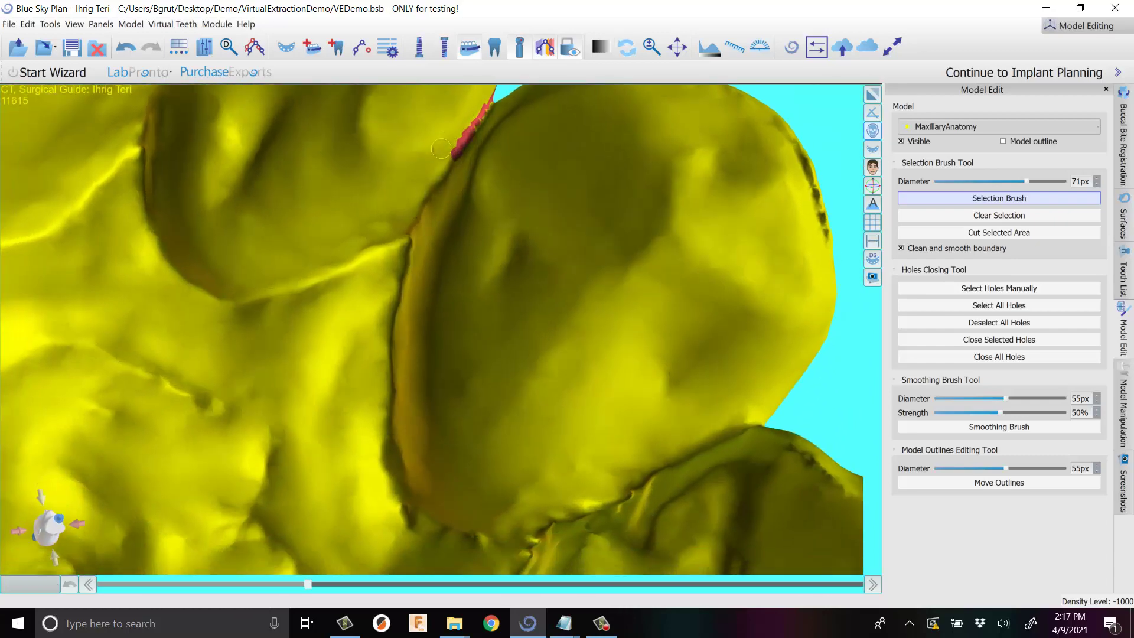
{"action": "mouse_move", "coordinate": [441, 149]}
{"action": "left_mouse_down"}
{"action": "mouse_move", "coordinate": [394, 239]}
{"action": "mouse_move", "coordinate": [377, 248]}
{"action": "mouse_move", "coordinate": [240, 284]}
{"action": "mouse_move", "coordinate": [195, 276]}
{"action": "left_mouse_up"}
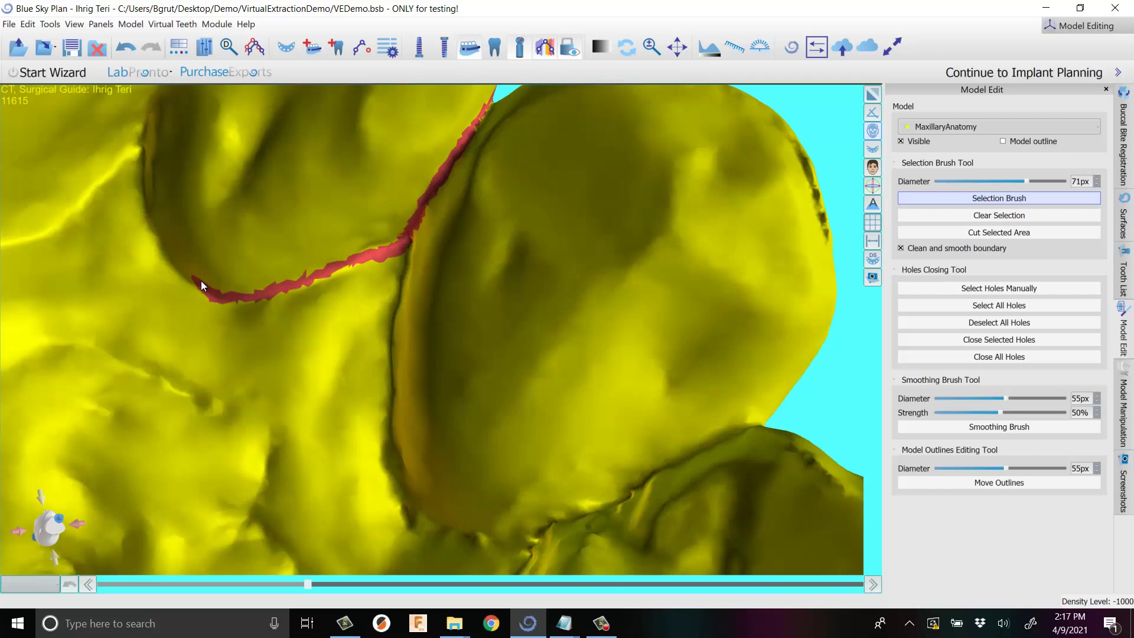
{"action": "mouse_move", "coordinate": [201, 281]}
{"action": "right_mouse_down"}
{"action": "mouse_move", "coordinate": [289, 359]}
{"action": "mouse_move", "coordinate": [329, 247]}
{"action": "right_mouse_up"}
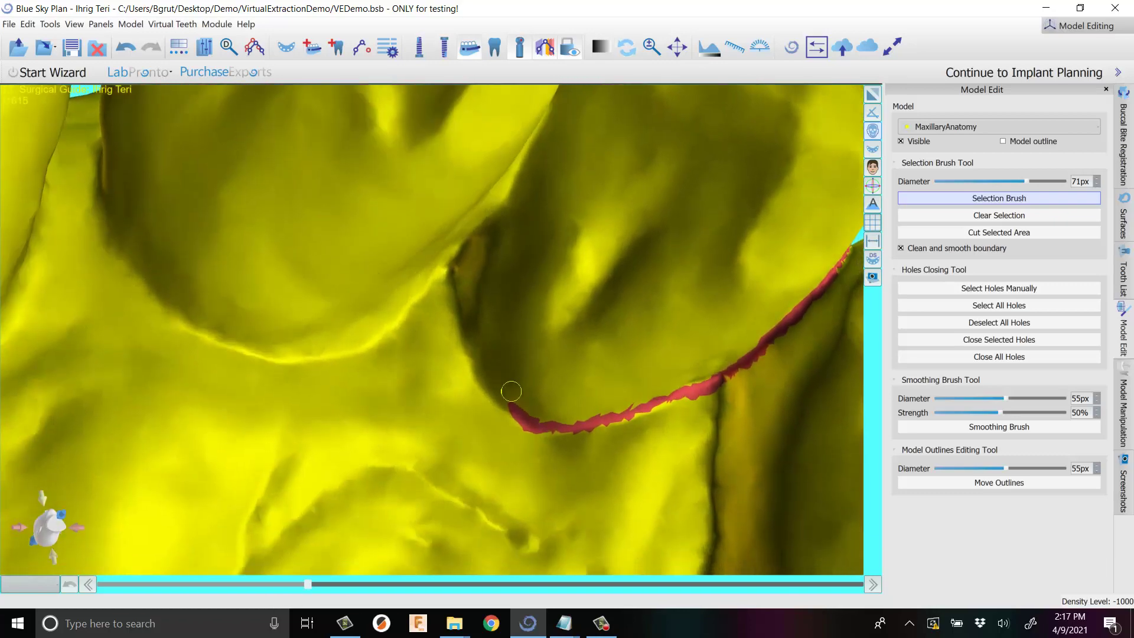
{"action": "mouse_move", "coordinate": [500, 397]}
{"action": "left_mouse_down"}
{"action": "mouse_move", "coordinate": [456, 327]}
{"action": "mouse_move", "coordinate": [442, 257]}
{"action": "left_mouse_up"}
{"action": "mouse_move", "coordinate": [442, 257]}
{"action": "right_mouse_down"}
{"action": "mouse_move", "coordinate": [501, 285]}
{"action": "mouse_move", "coordinate": [477, 267]}
{"action": "mouse_move", "coordinate": [345, 314]}
{"action": "right_mouse_up"}
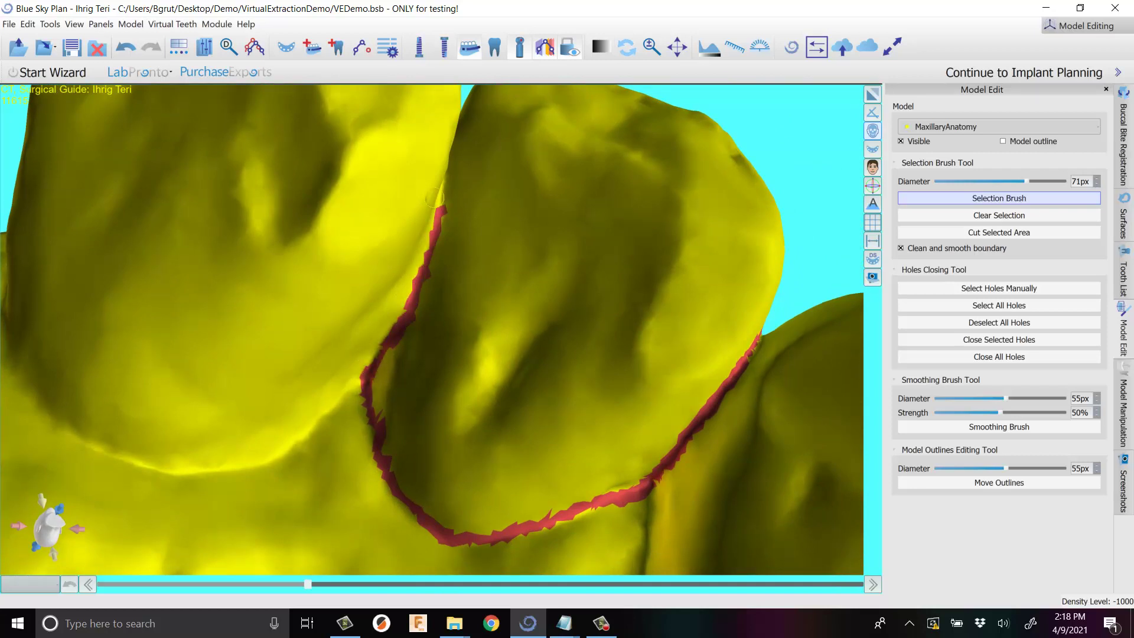
Paint the lateral incisor's side facing the central incisor up to the facial band to complete the selection ring.
{"action": "mouse_move", "coordinate": [452, 191]}
{"action": "right_mouse_down"}
{"action": "mouse_move", "coordinate": [437, 352]}
{"action": "mouse_move", "coordinate": [363, 384]}
{"action": "mouse_move", "coordinate": [297, 562]}
{"action": "mouse_move", "coordinate": [334, 496]}
{"action": "mouse_move", "coordinate": [381, 455]}
{"action": "right_mouse_up"}
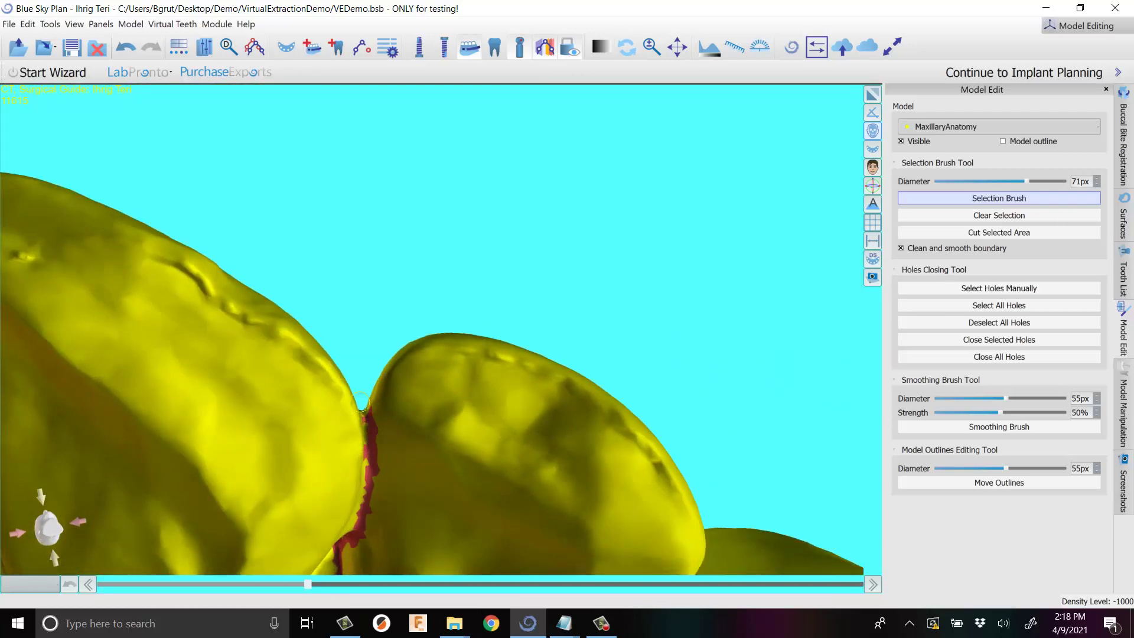
{"action": "right_click_drag", "start_coordinate": [362, 401], "coordinate": [369, 298]}
{"action": "mouse_move", "coordinate": [368, 254]}
{"action": "right_mouse_down"}
{"action": "mouse_move", "coordinate": [375, 516]}
{"action": "mouse_move", "coordinate": [406, 515]}
{"action": "mouse_move", "coordinate": [461, 484]}
{"action": "mouse_move", "coordinate": [466, 224]}
{"action": "right_mouse_up"}
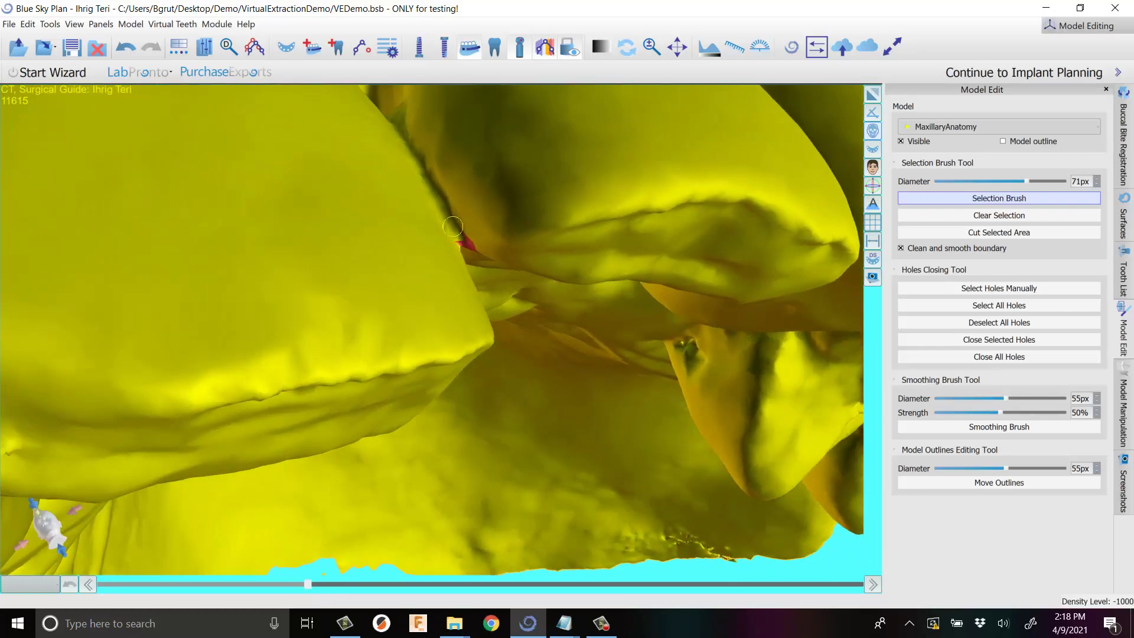
{"action": "left_click_drag", "start_coordinate": [433, 188], "coordinate": [414, 145]}
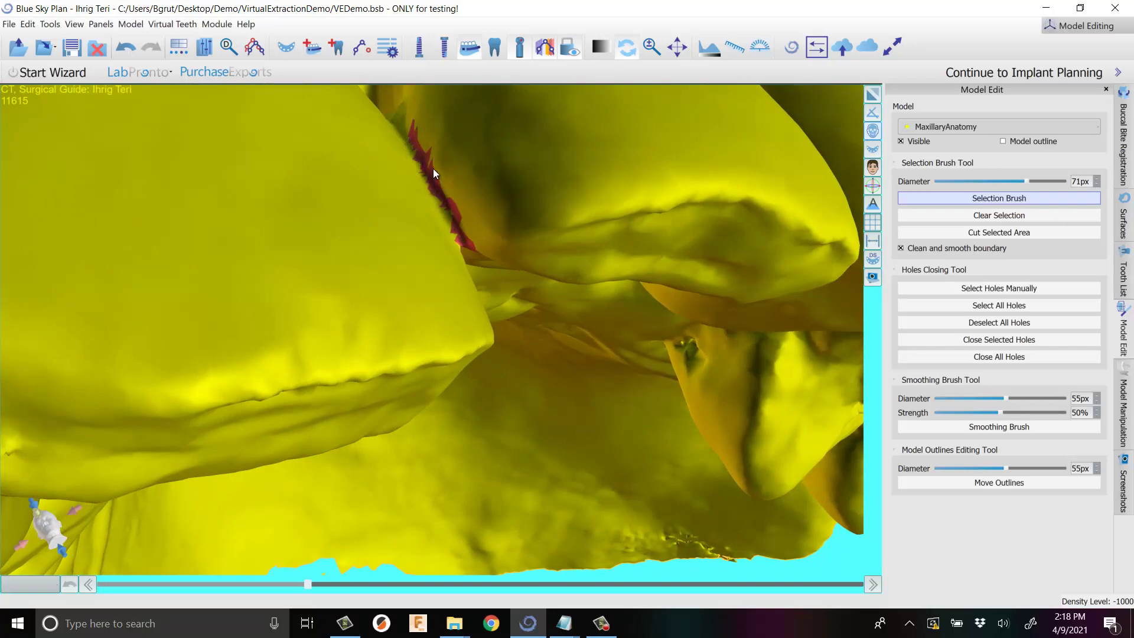
{"action": "right_click_drag", "start_coordinate": [433, 169], "coordinate": [497, 370]}
{"action": "left_click_drag", "start_coordinate": [489, 364], "coordinate": [463, 291]}
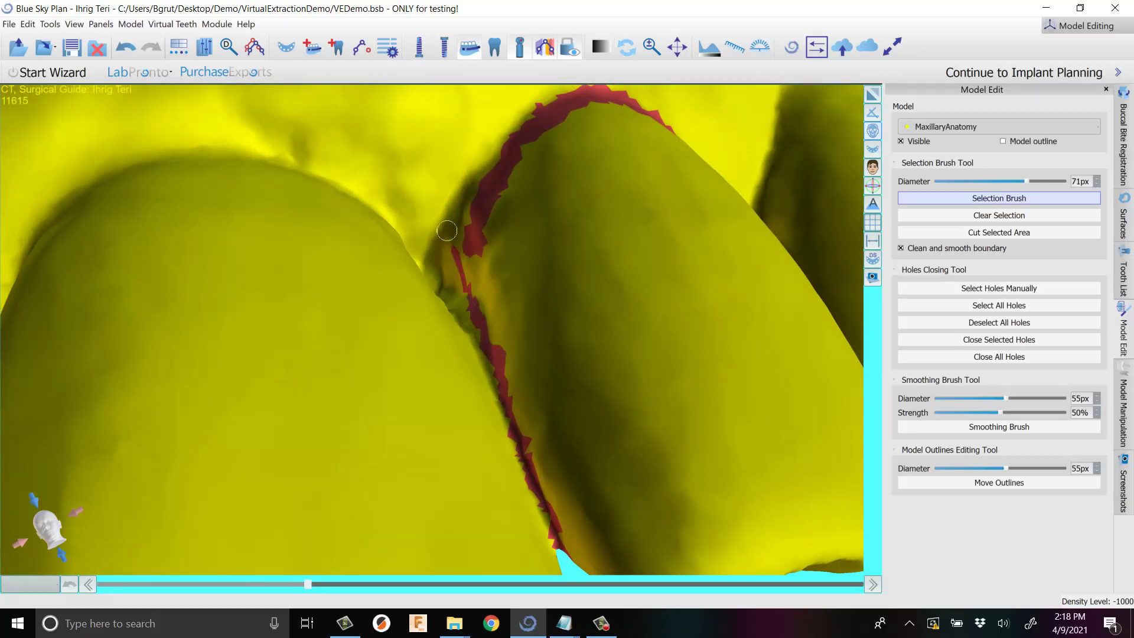
{"action": "left_click_drag", "start_coordinate": [447, 231], "coordinate": [460, 206]}
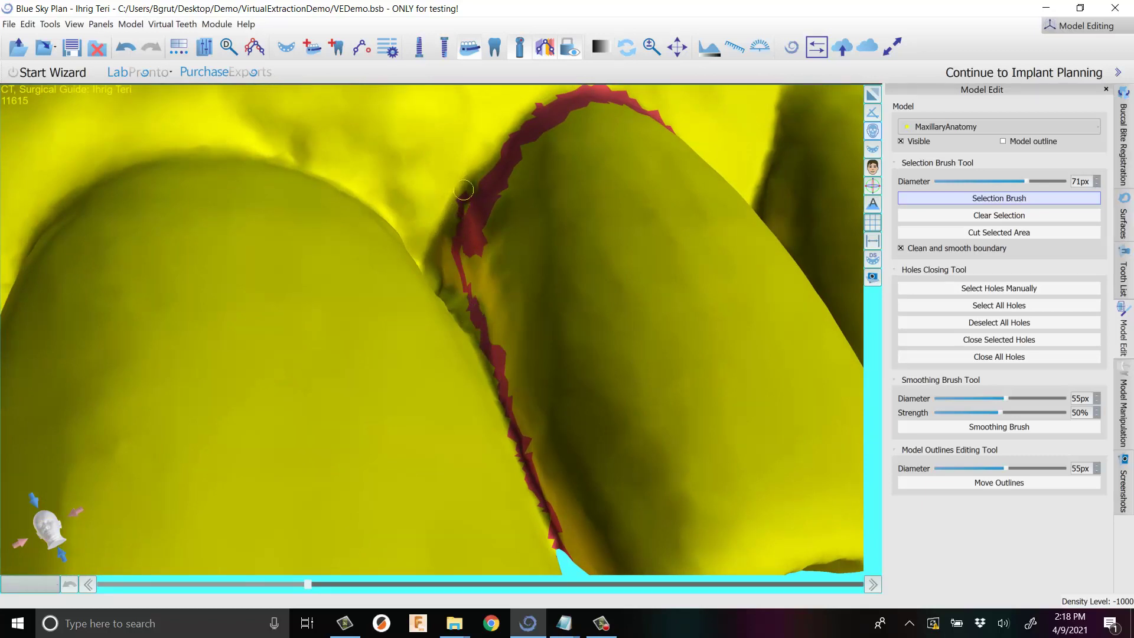
Cut the painted ring around the lateral incisor to detach the tooth from the jaw surface.
{"action": "scroll", "coordinate": [481, 232], "scroll_direction": "down", "scroll_amount": 8}
{"action": "right_click_drag", "start_coordinate": [494, 301], "coordinate": [262, 163]}
{"action": "right_click_drag", "start_coordinate": [483, 211], "coordinate": [620, 112]}
{"action": "left_click", "coordinate": [999, 236]}
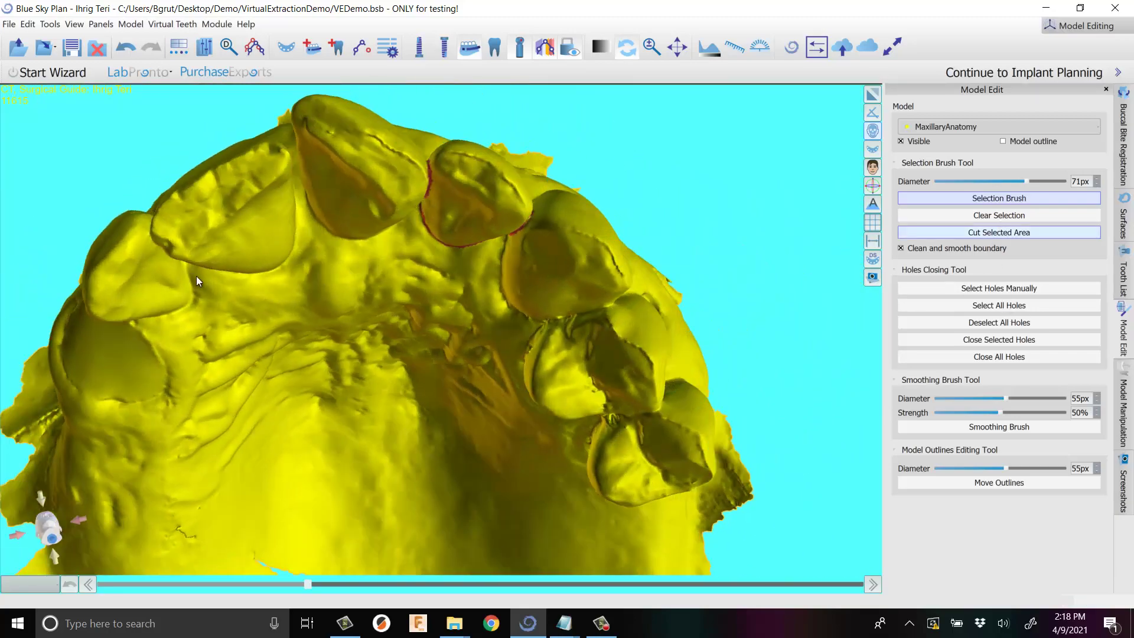
Select the whole detached lateral incisor and cut it from the yellow surface.
{"action": "left_click", "coordinate": [480, 189]}
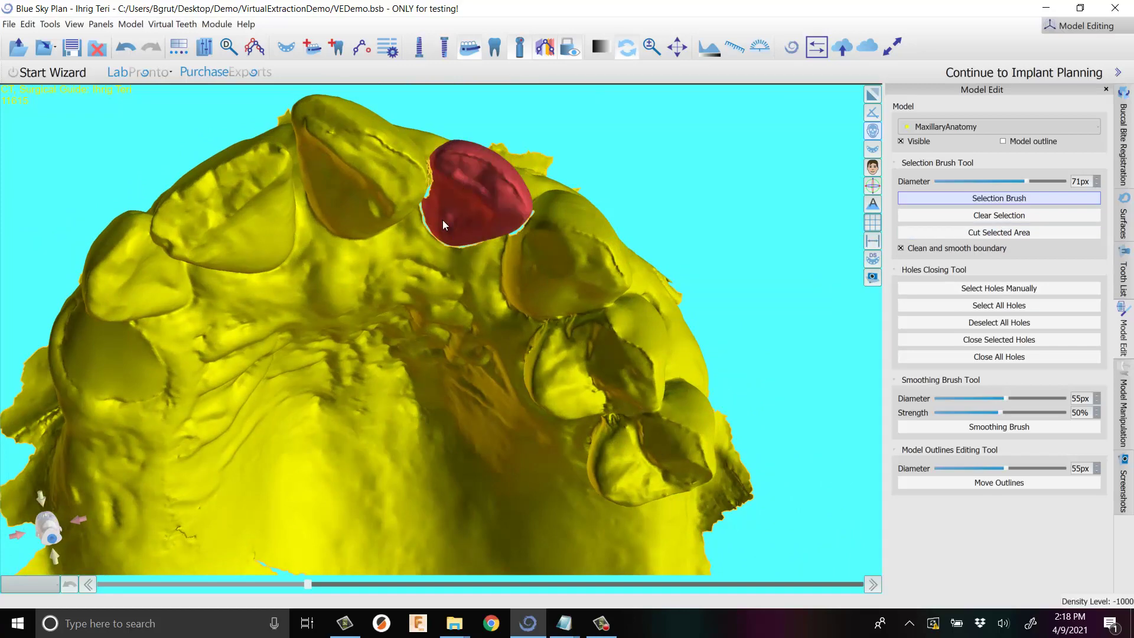
{"action": "scroll", "coordinate": [452, 216], "scroll_direction": "up", "scroll_amount": 2}
{"action": "left_click_drag", "start_coordinate": [485, 162], "coordinate": [522, 157]}
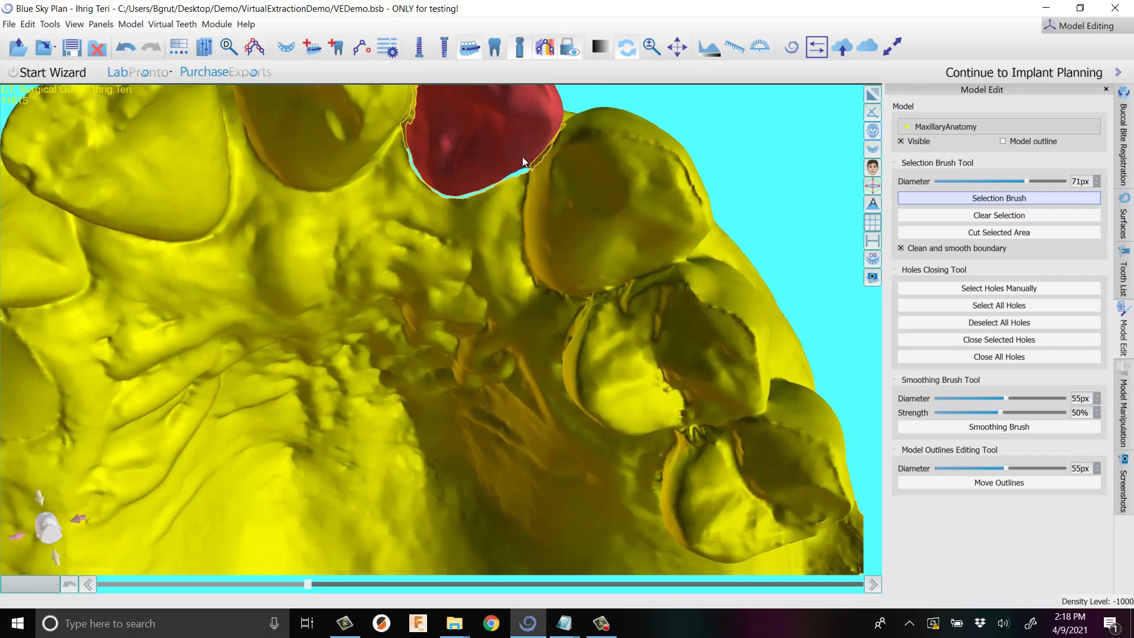
{"action": "left_click", "coordinate": [952, 233]}
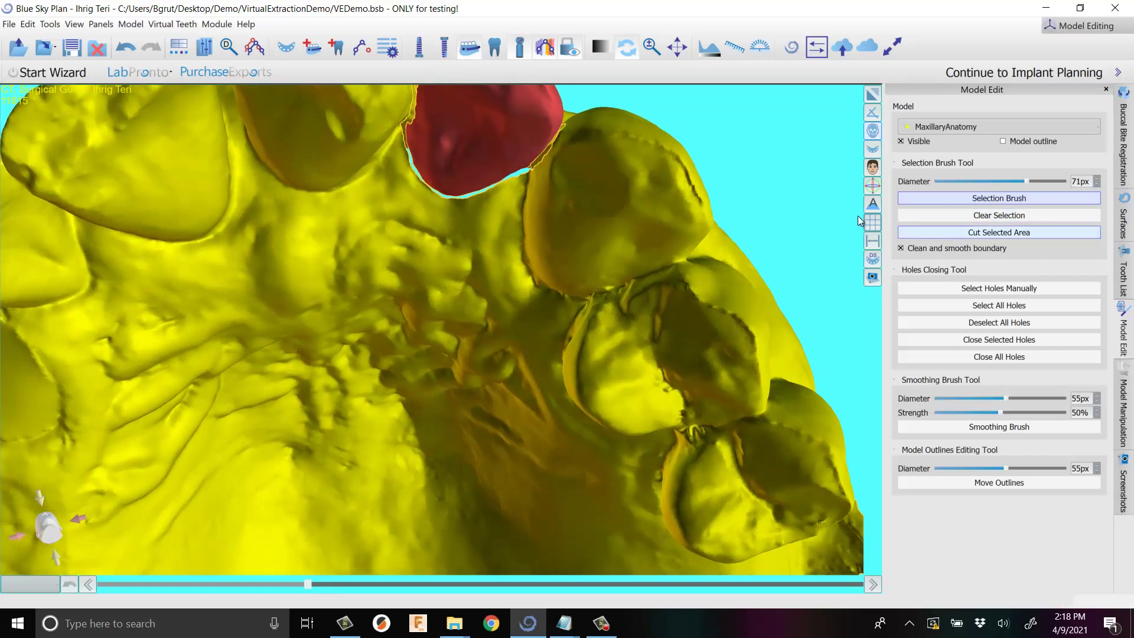
{"action": "scroll", "coordinate": [465, 192], "scroll_direction": "down", "scroll_amount": 3}
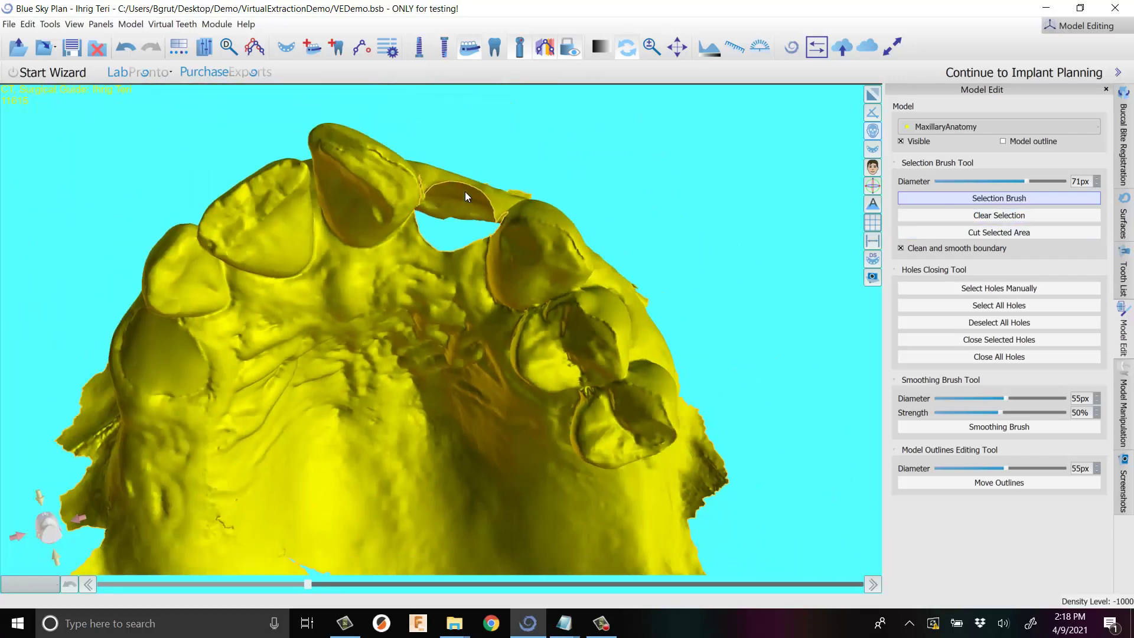
Manually select the boundary of the hole left by the lateral incisor and close it.
{"action": "left_click", "coordinate": [990, 288]}
{"action": "left_click", "coordinate": [429, 242]}
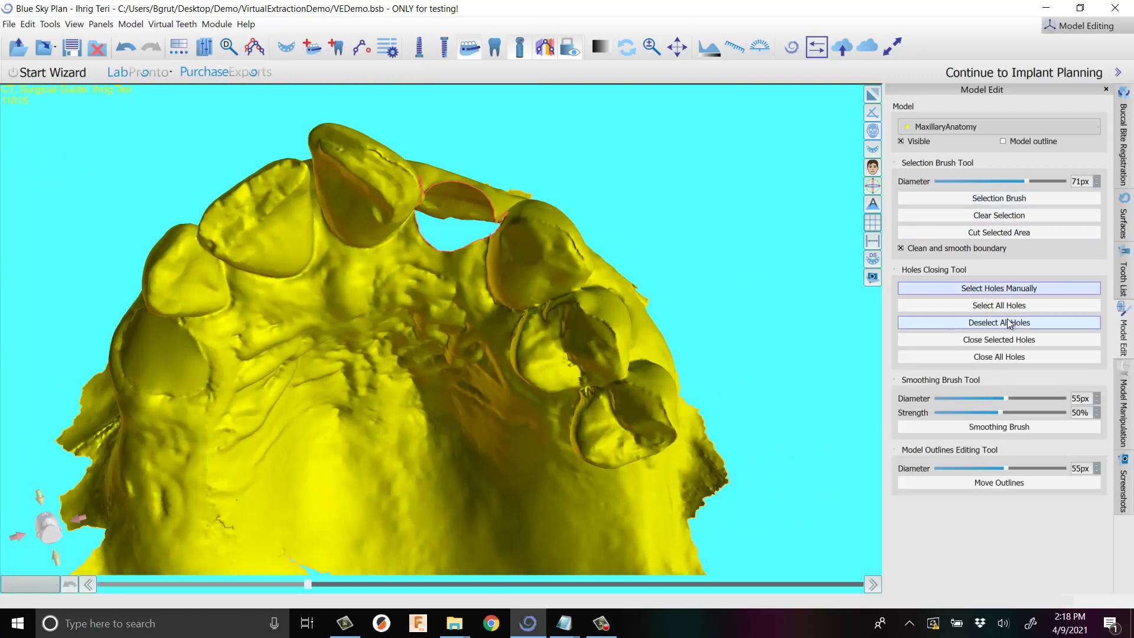
{"action": "left_click", "coordinate": [1002, 342]}
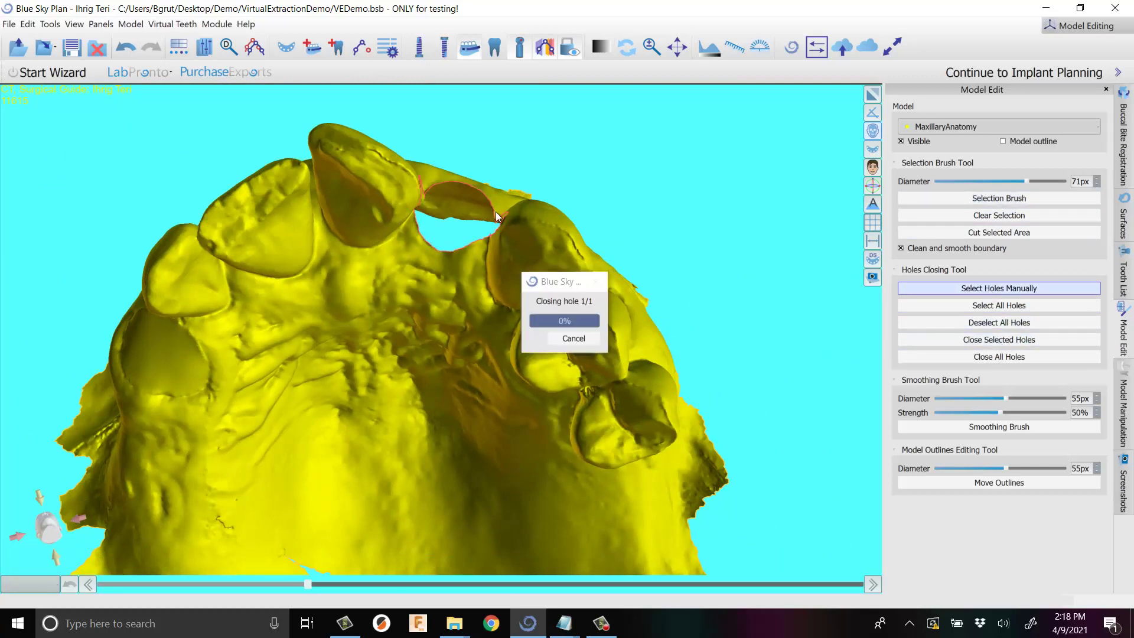
Show the implants together with the yellow maxillary surface and return to the multi-view layout.
{"action": "left_click_drag", "start_coordinate": [492, 139], "coordinate": [614, 307]}
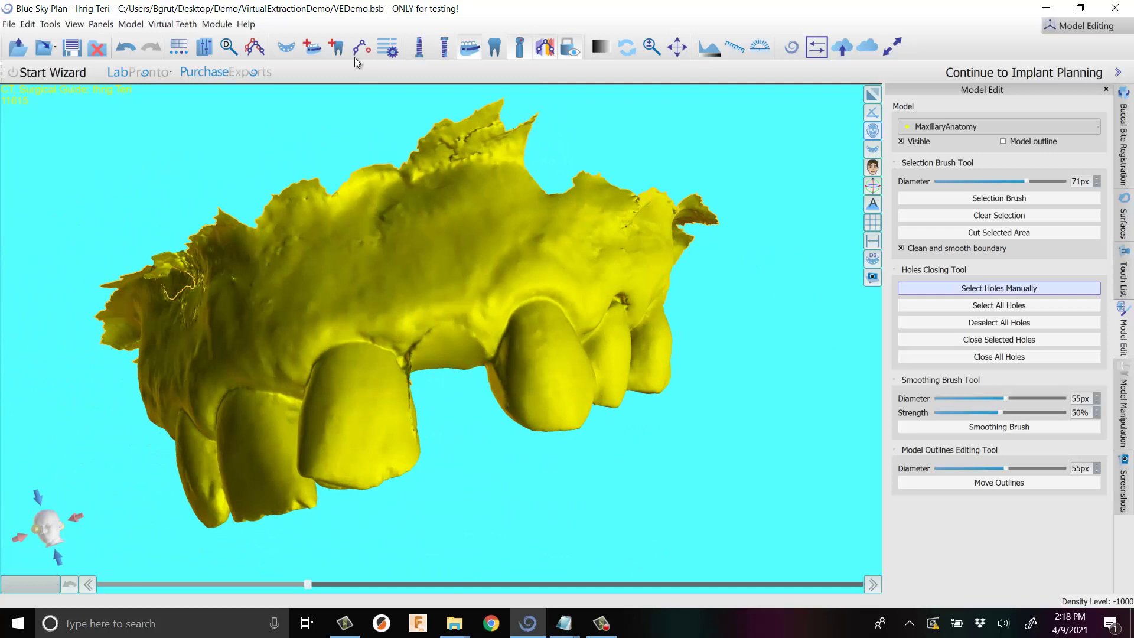
{"action": "left_click", "coordinate": [419, 50]}
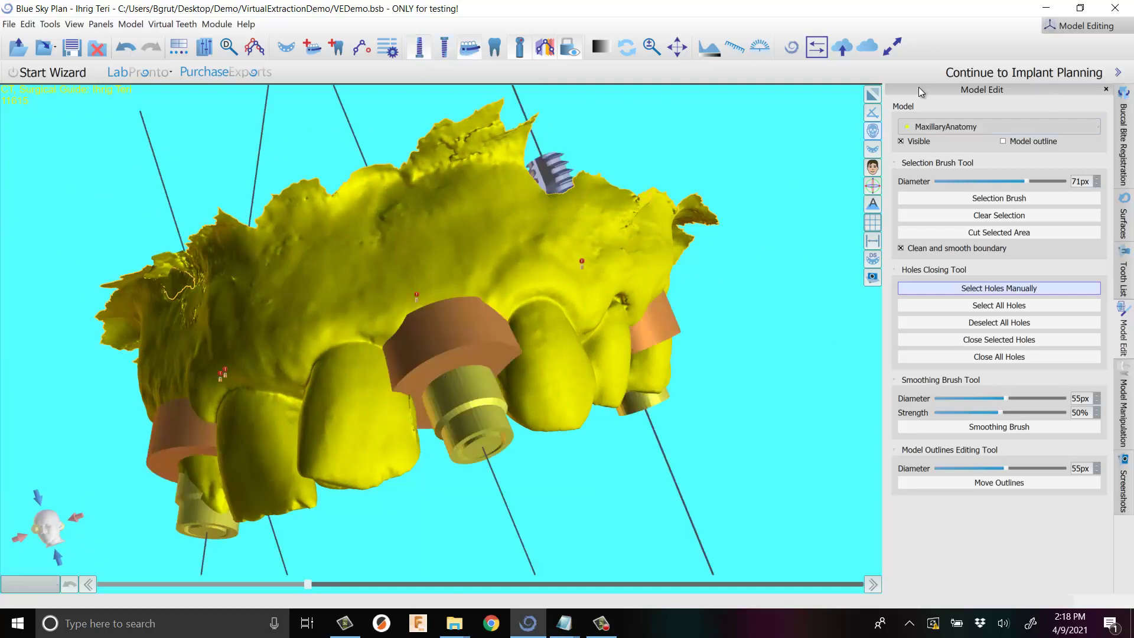
{"action": "left_click", "coordinate": [873, 93]}
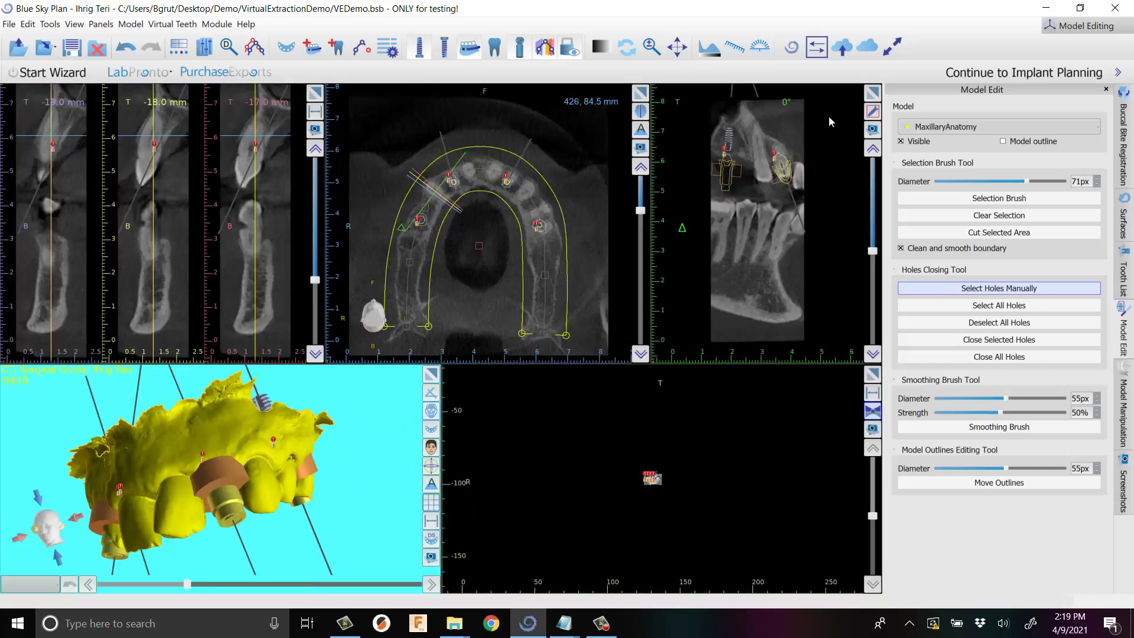
Examine the implant positions in the cross-sectional slices along the arch and on the 3D maxillary surface.
{"action": "double_click", "coordinate": [228, 502]}
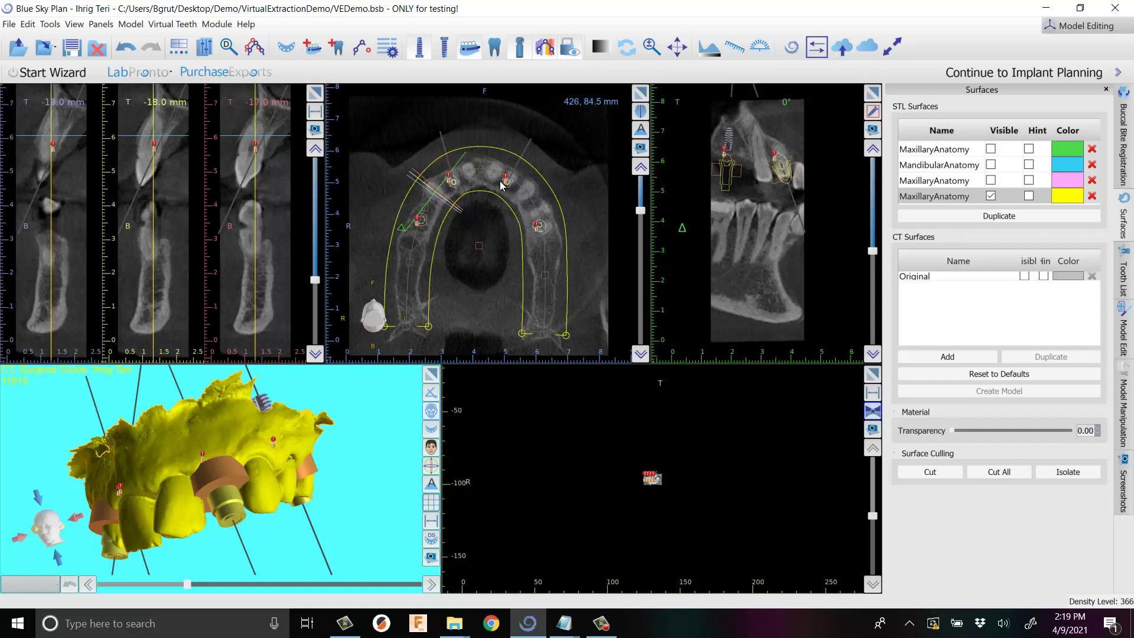
{"action": "scroll", "coordinate": [132, 210], "scroll_direction": "down", "scroll_amount": 2}
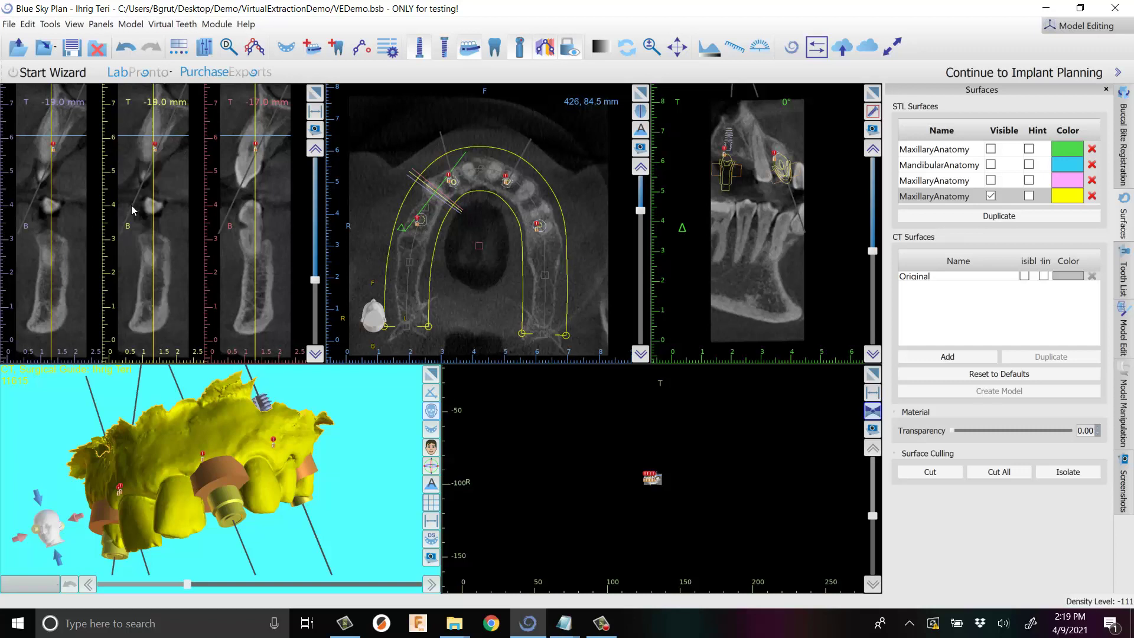
{"action": "scroll", "coordinate": [132, 210], "scroll_direction": "up", "scroll_amount": 2}
{"action": "scroll", "coordinate": [132, 210], "scroll_direction": "down", "scroll_amount": 1}
{"action": "scroll", "coordinate": [132, 210], "scroll_direction": "down", "scroll_amount": 1}
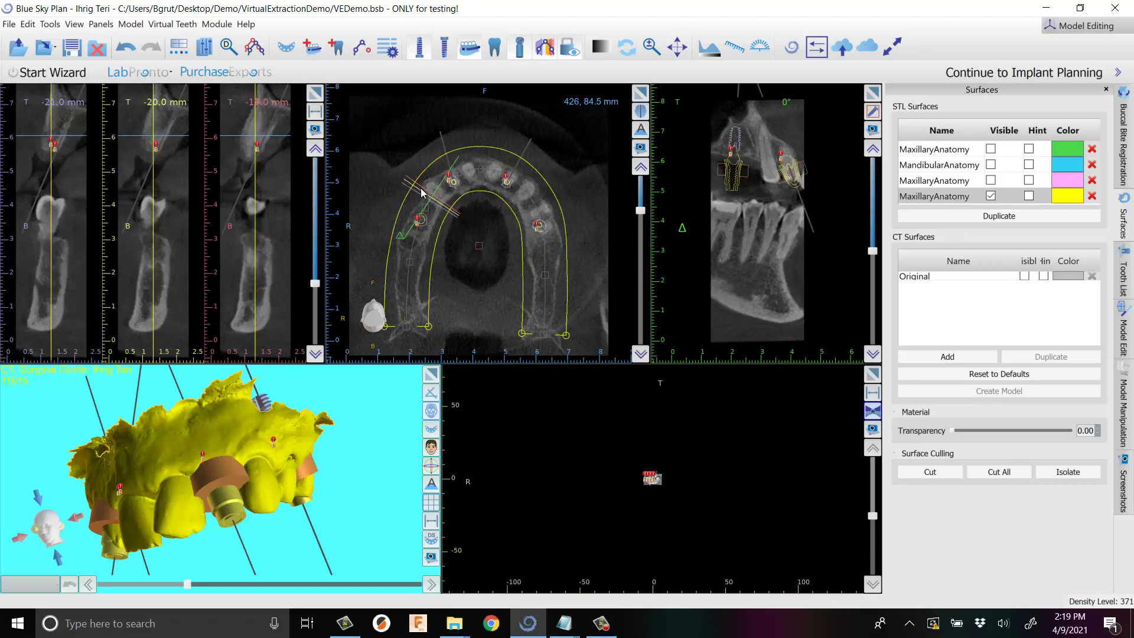
{"action": "scroll", "coordinate": [208, 217], "scroll_direction": "down", "scroll_amount": 3}
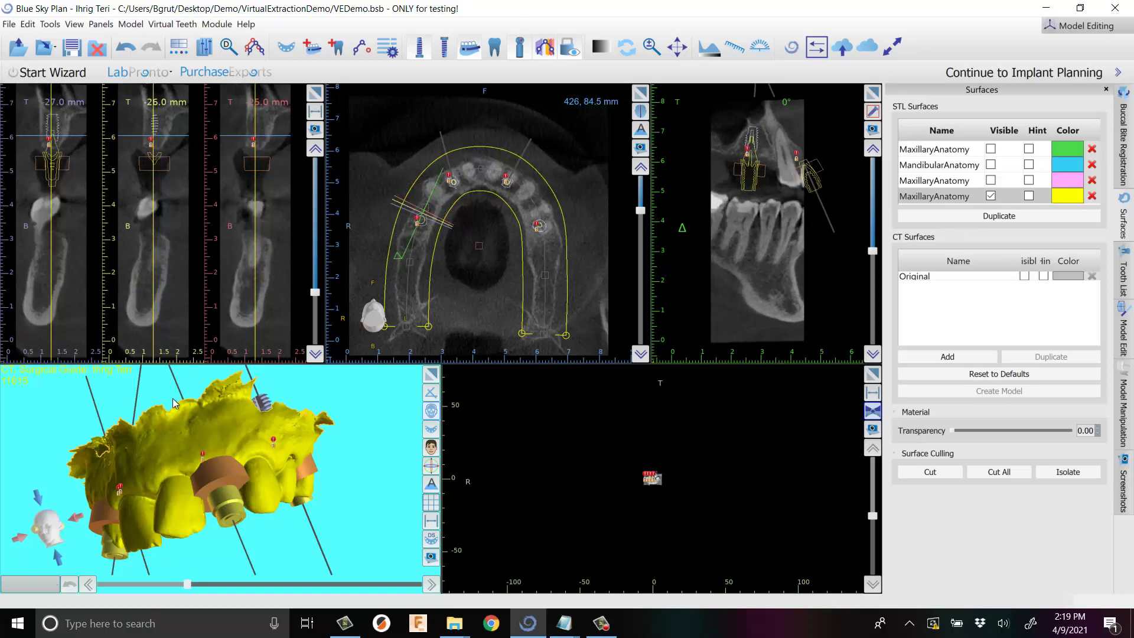
{"action": "left_click_drag", "start_coordinate": [247, 561], "coordinate": [201, 453]}
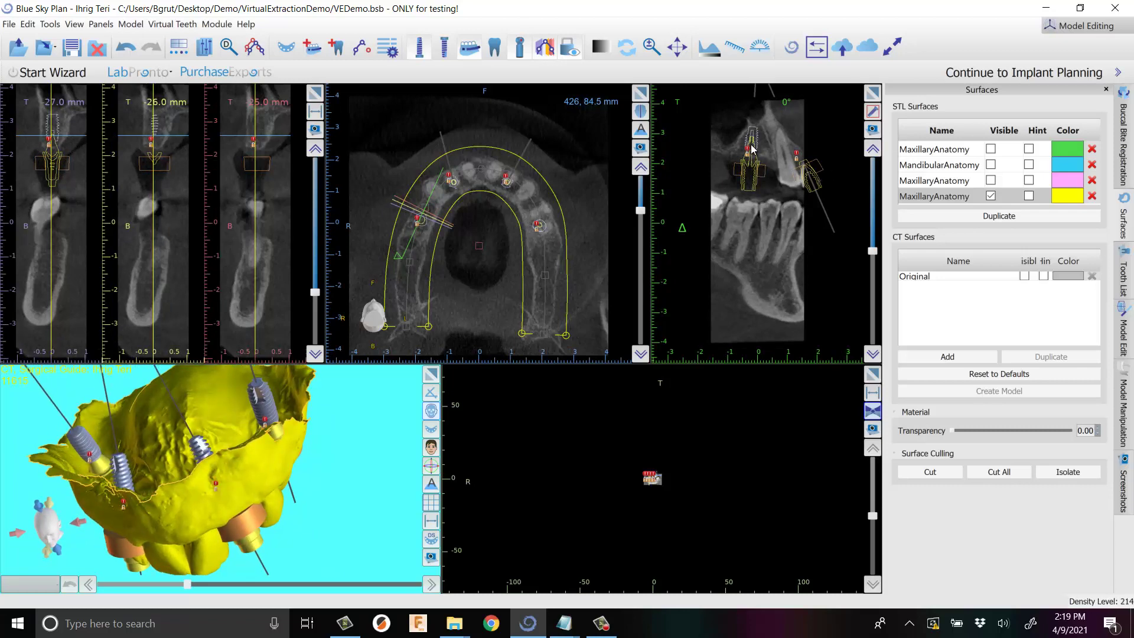
Select implant 10 in the Advanced surgical guide module and return to the Model Editing module.
{"action": "left_click", "coordinate": [1079, 26]}
{"action": "left_click", "coordinate": [1065, 117]}
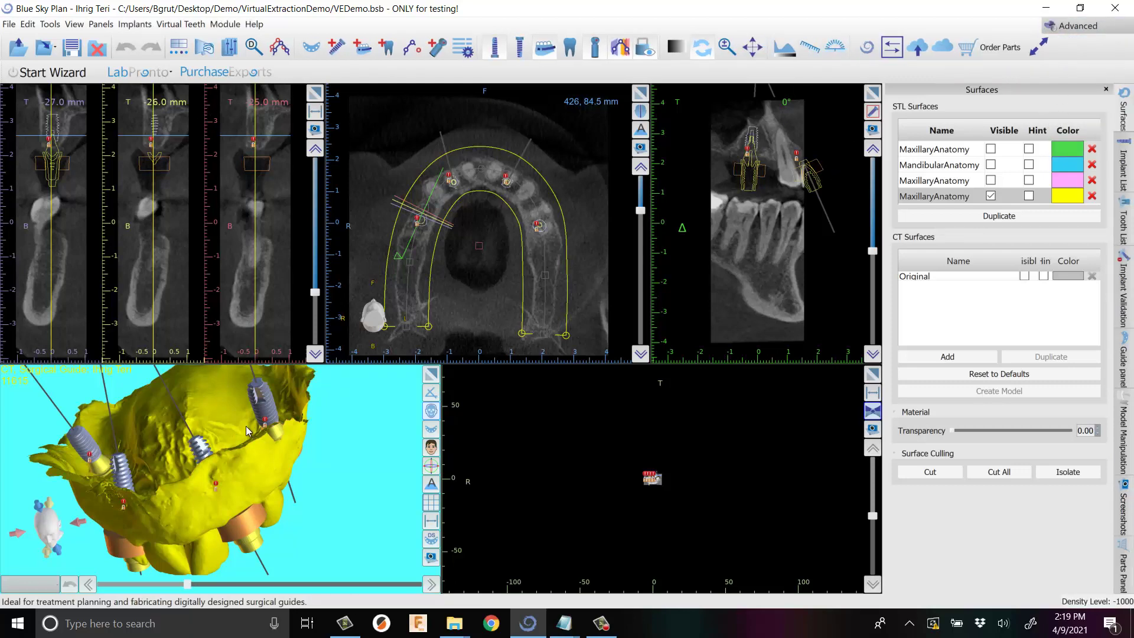
{"action": "left_click", "coordinate": [204, 447]}
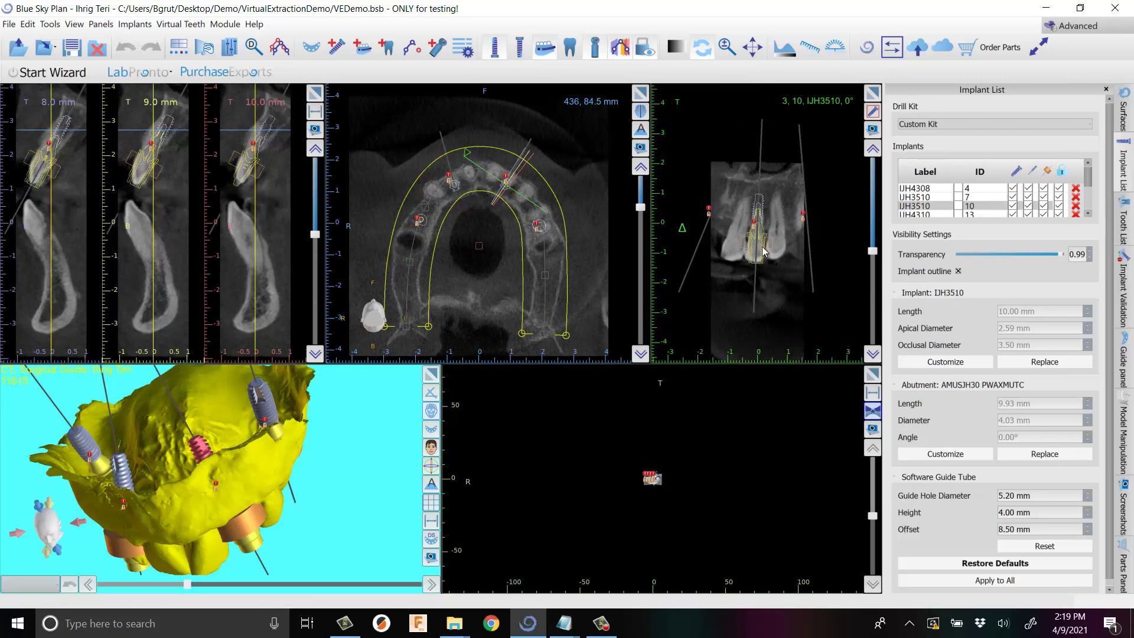
{"action": "left_click", "coordinate": [1079, 26]}
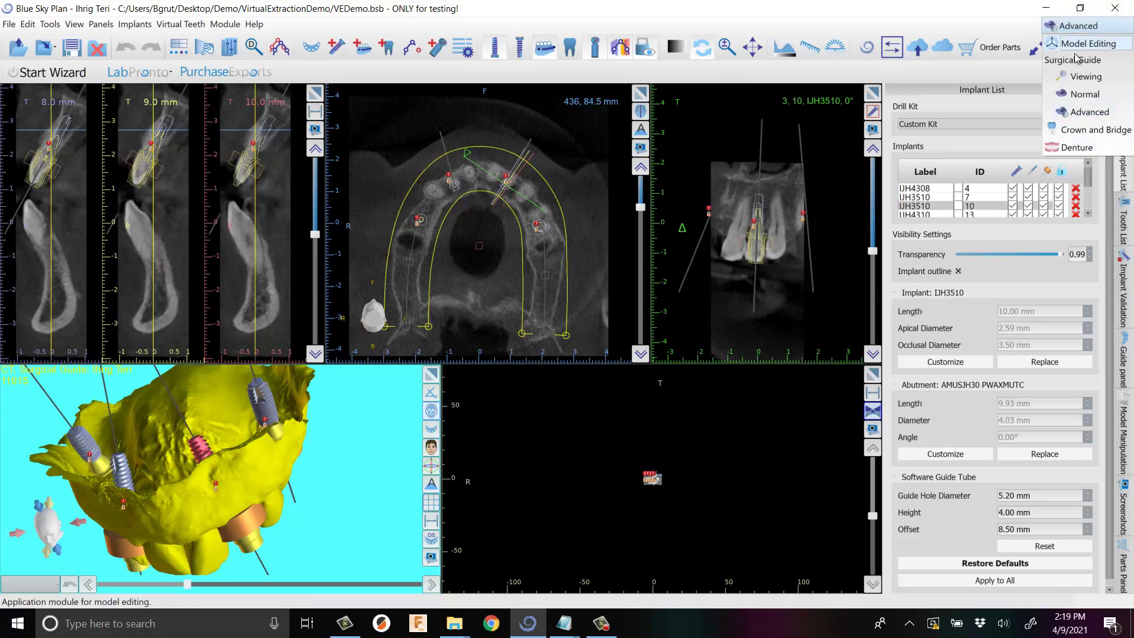
{"action": "left_click", "coordinate": [1084, 44]}
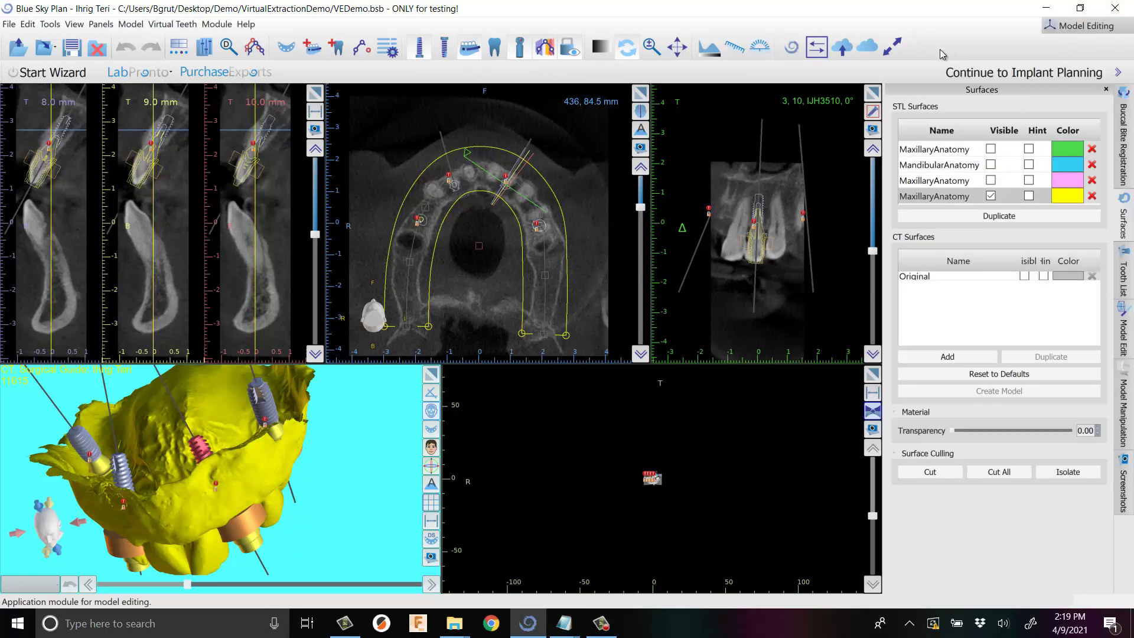
Maximize the tangential slice through implant 10 and turn on the Hint outline of the yellow MaxillaryAnatomy surface.
{"action": "left_click", "coordinate": [873, 93]}
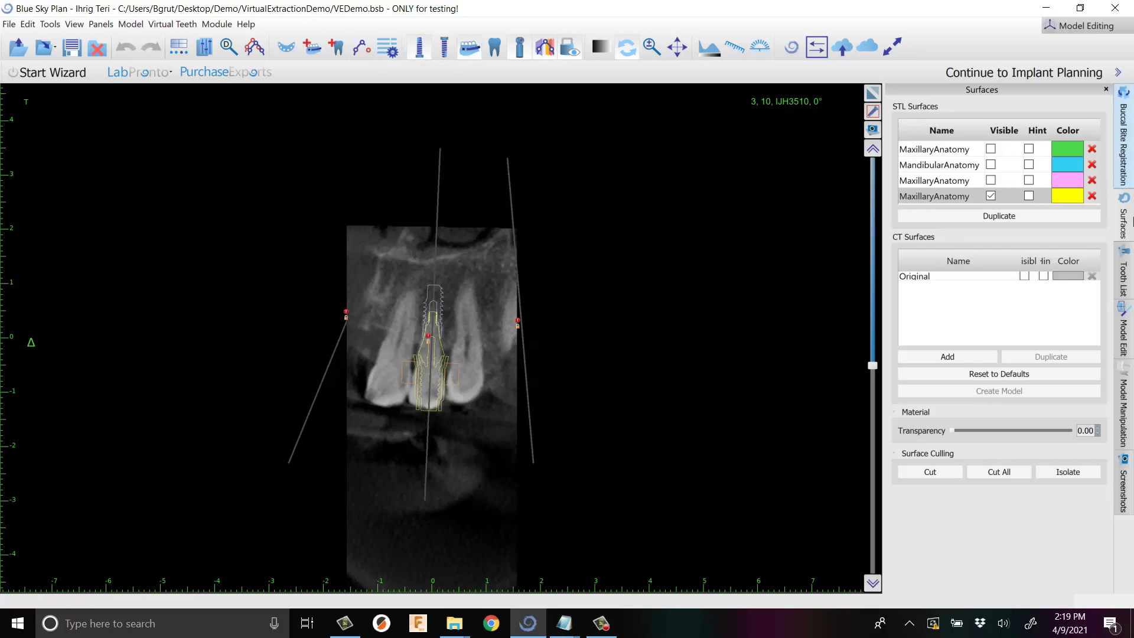
{"action": "left_click", "coordinate": [1124, 343]}
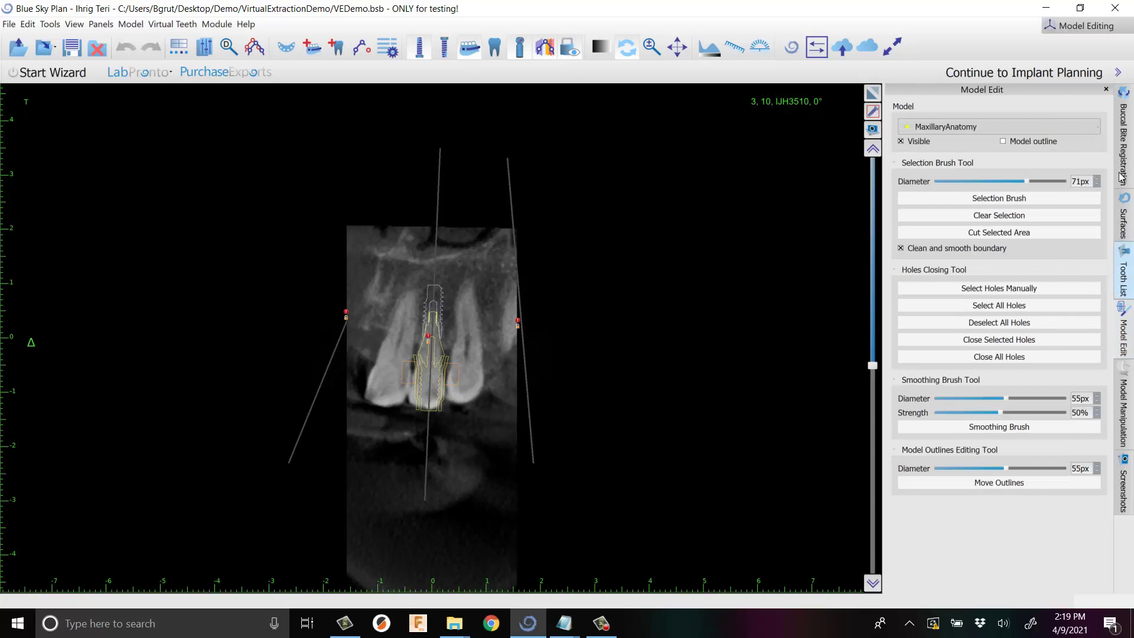
{"action": "left_click", "coordinate": [1078, 26]}
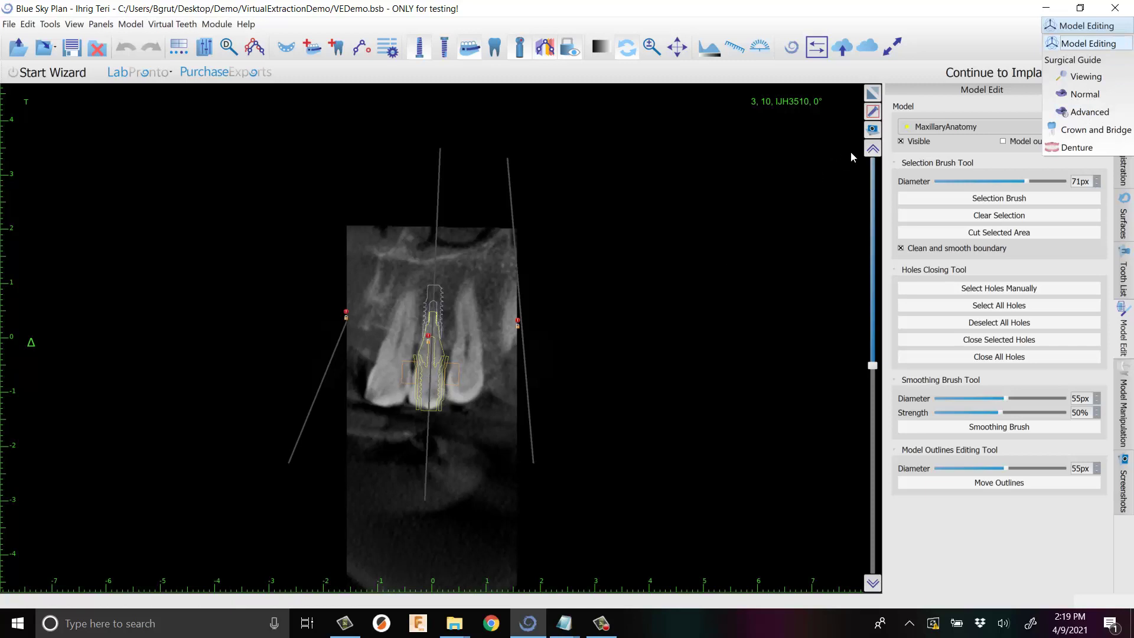
{"action": "left_click", "coordinate": [962, 105]}
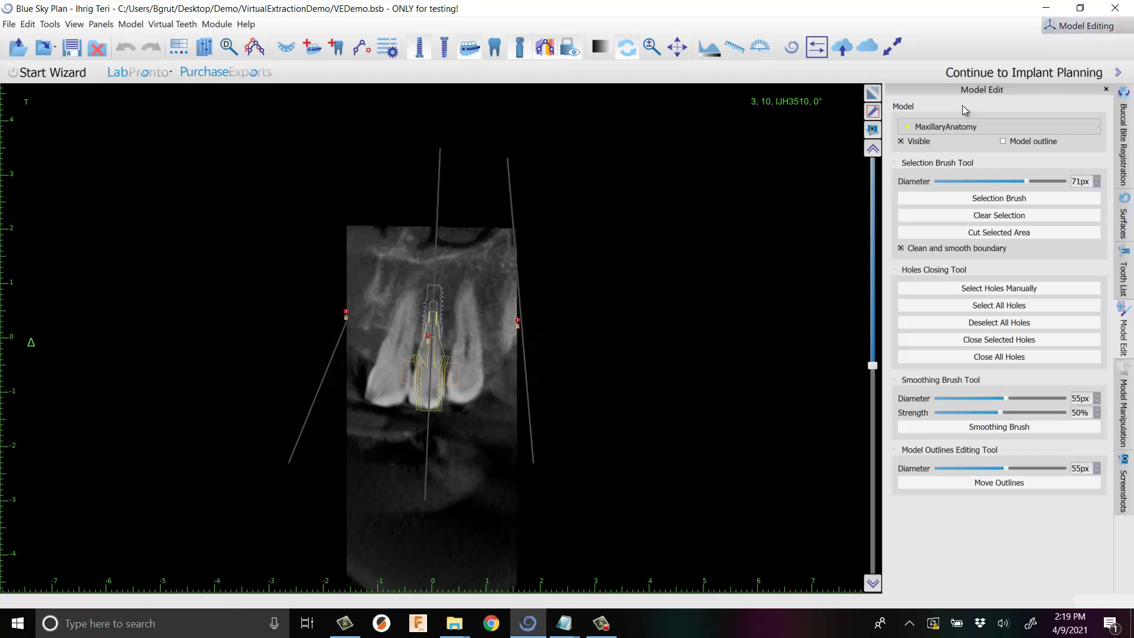
{"action": "left_click", "coordinate": [1124, 223]}
{"action": "left_click", "coordinate": [1028, 196]}
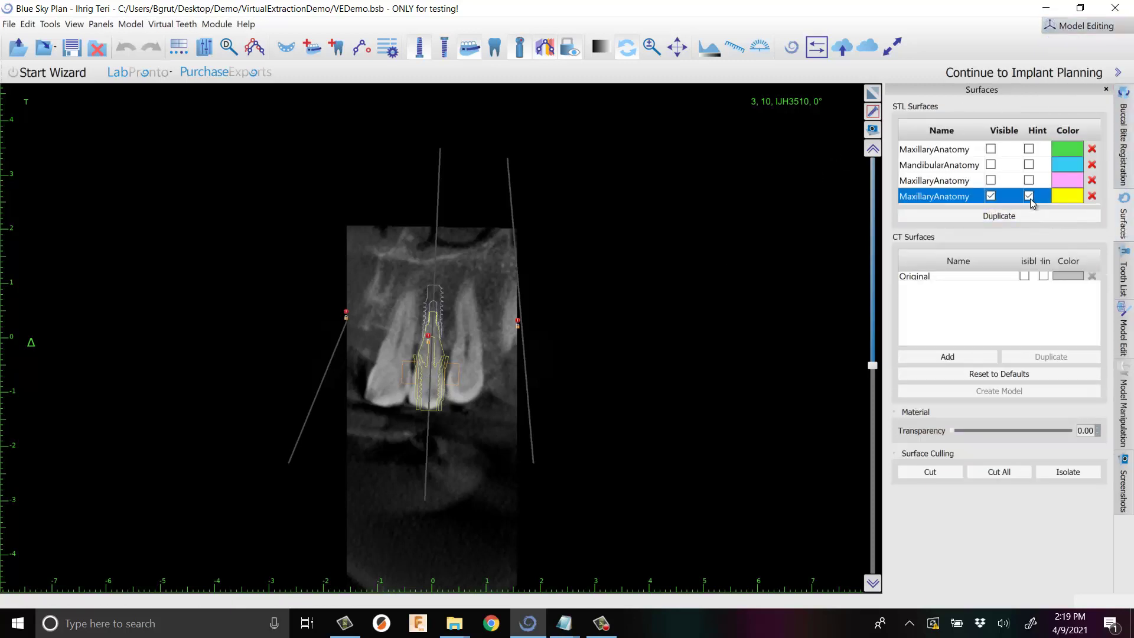
{"action": "scroll", "coordinate": [551, 306], "scroll_direction": "up", "scroll_amount": 1}
{"action": "scroll", "coordinate": [558, 248], "scroll_direction": "up", "scroll_amount": 2}
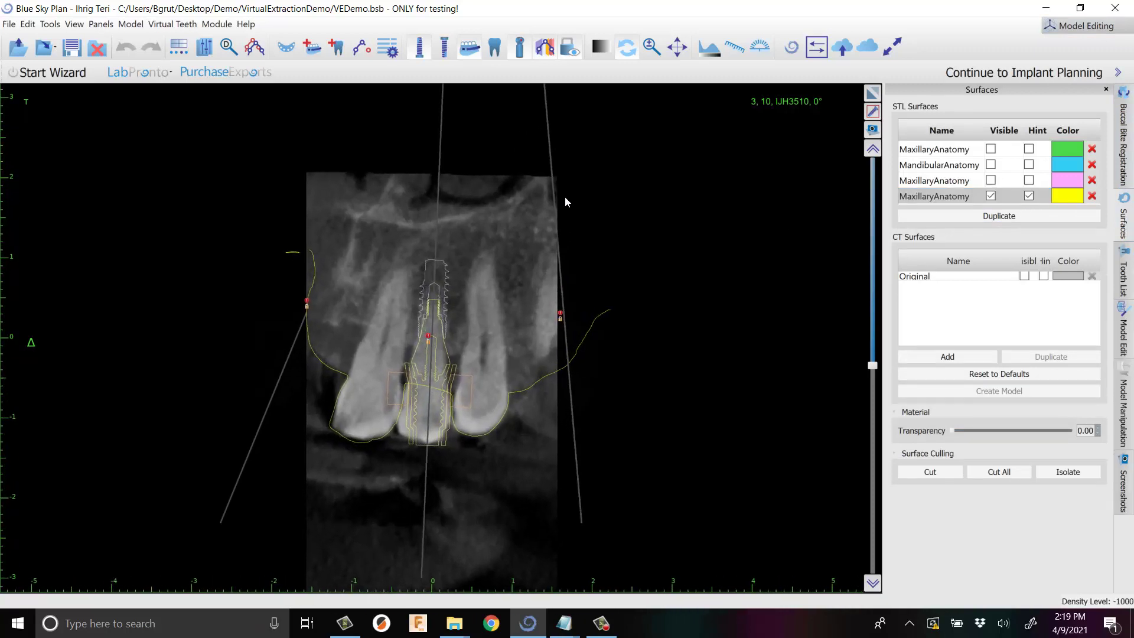
{"action": "scroll", "coordinate": [612, 307], "scroll_direction": "up", "scroll_amount": 2}
{"action": "scroll", "coordinate": [615, 276], "scroll_direction": "up", "scroll_amount": 4}
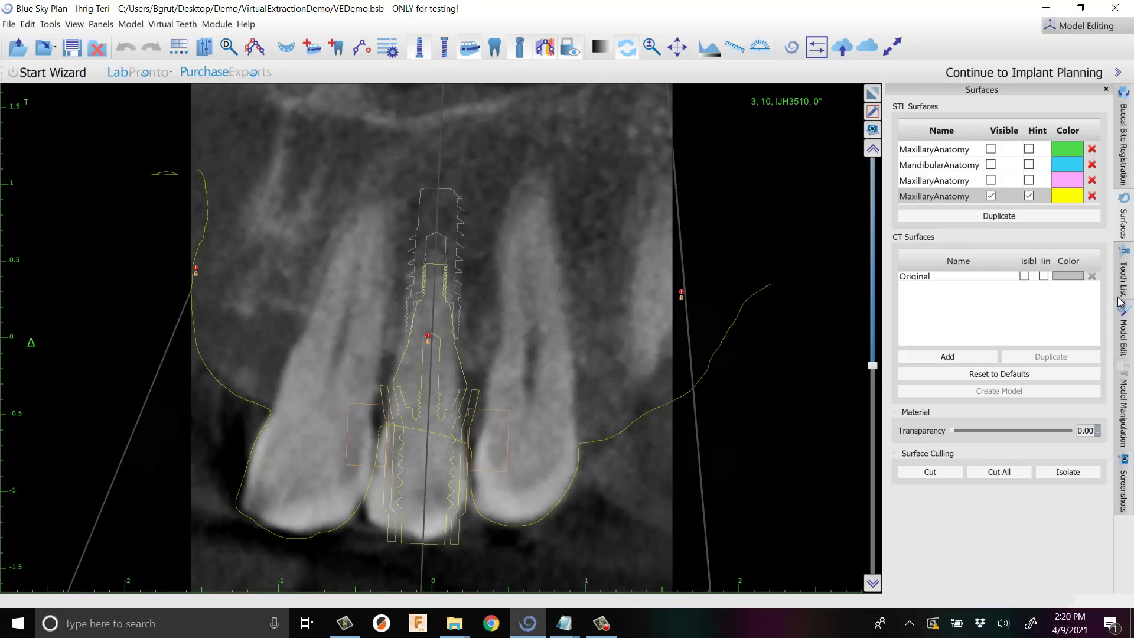
Hide the abutments of all implants in the Advanced surgical guide module and return to the Model Editing module.
{"action": "left_click", "coordinate": [1085, 26]}
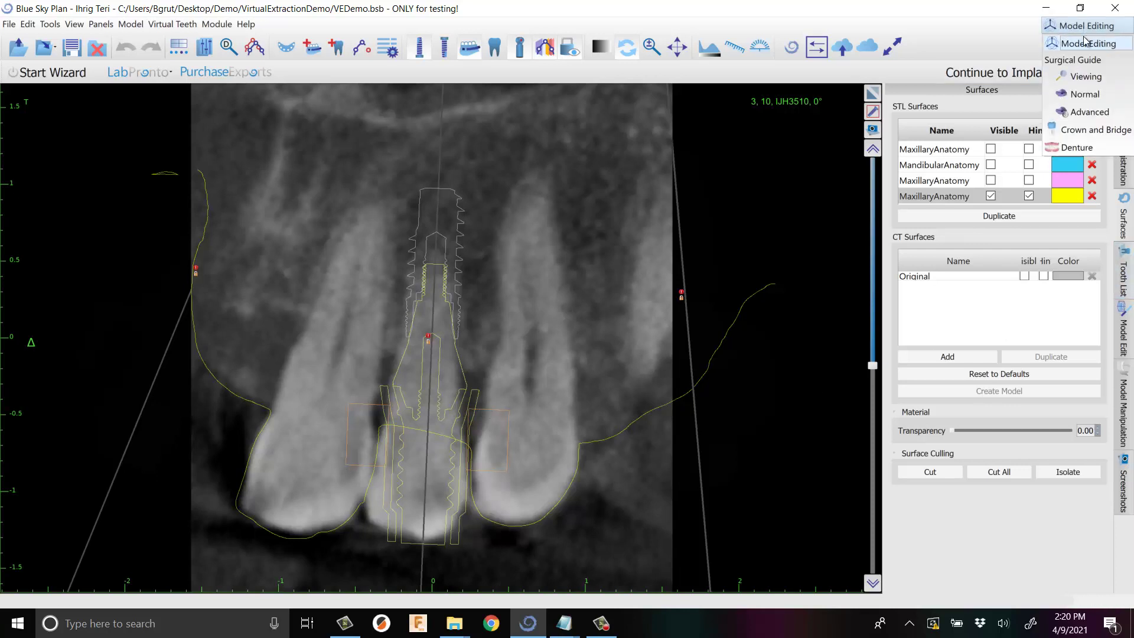
{"action": "left_click", "coordinate": [1086, 112]}
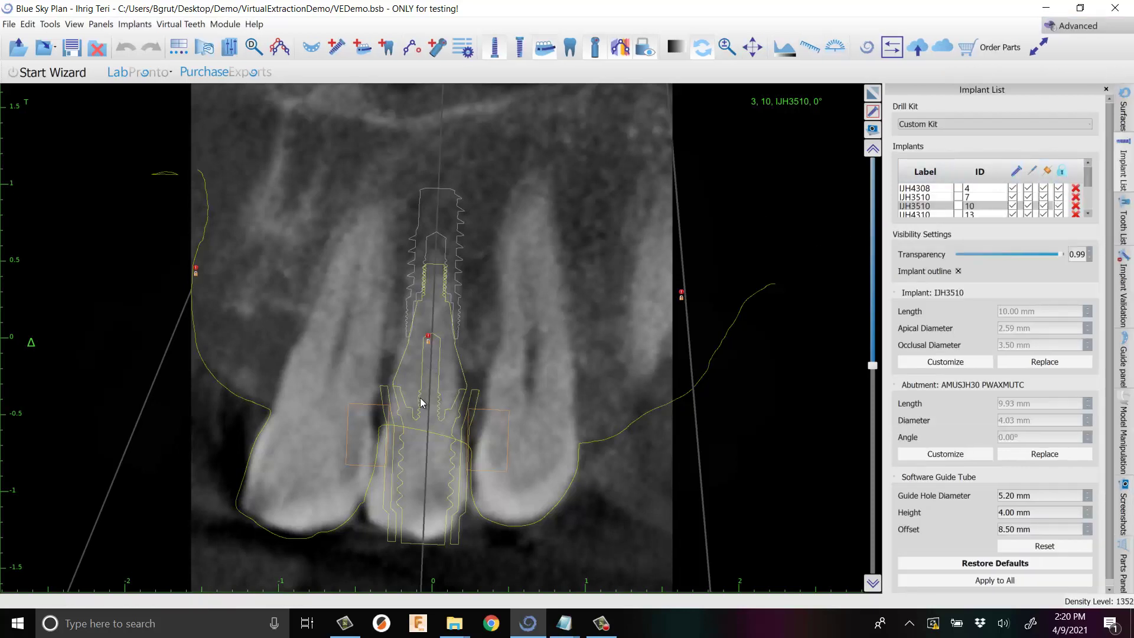
{"action": "left_click", "coordinate": [1034, 173]}
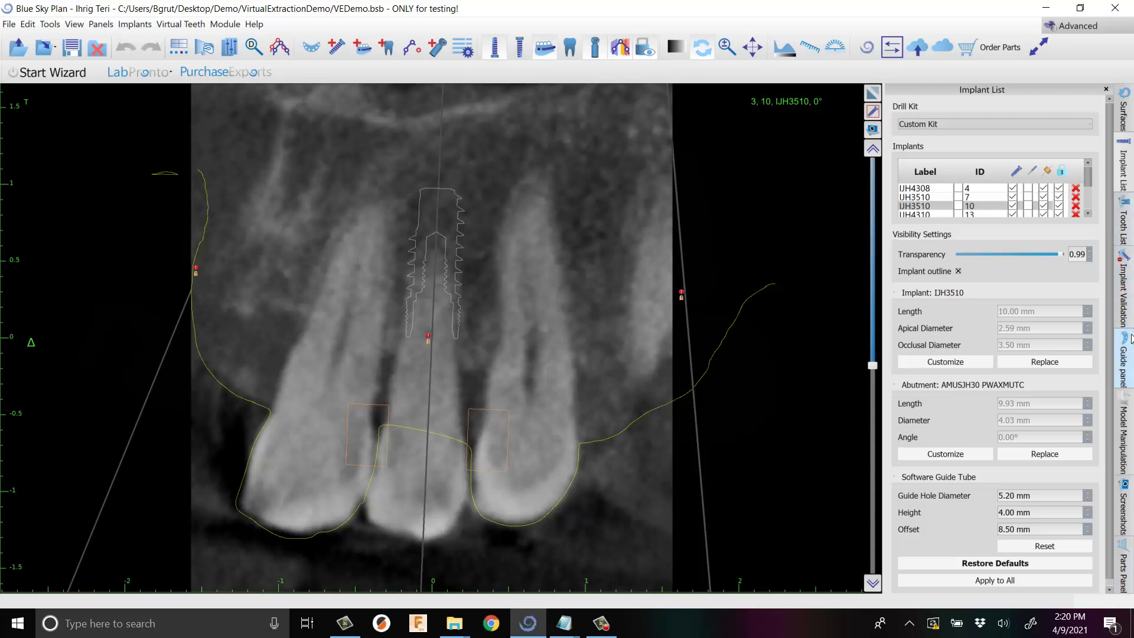
{"action": "scroll", "coordinate": [1124, 384], "scroll_direction": "down", "scroll_amount": 6}
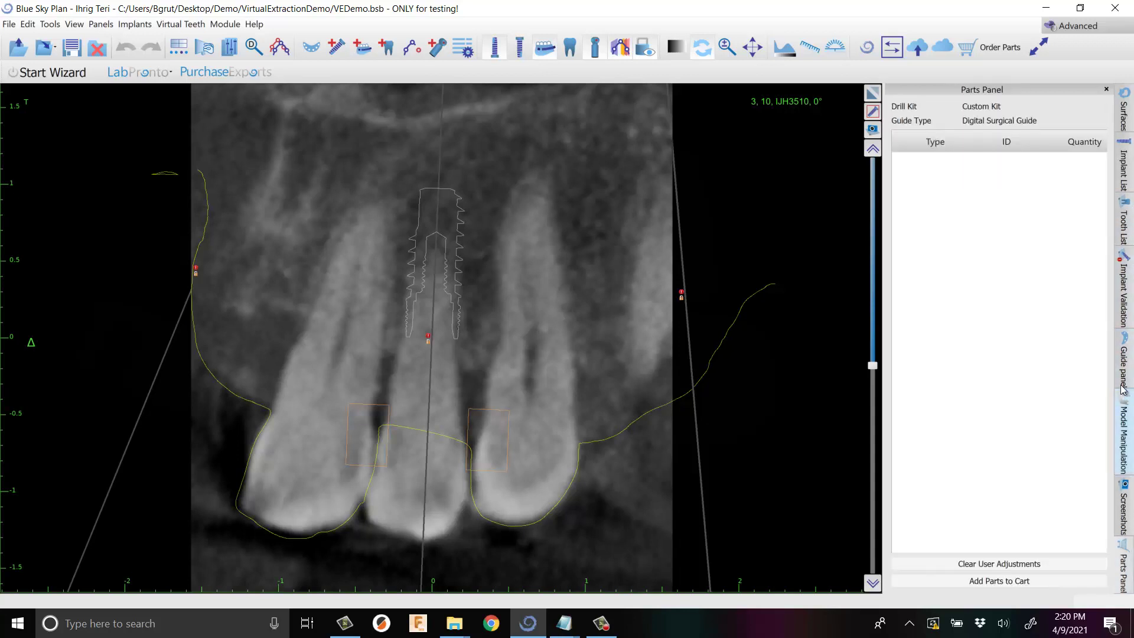
{"action": "scroll", "coordinate": [1125, 330], "scroll_direction": "up", "scroll_amount": 5}
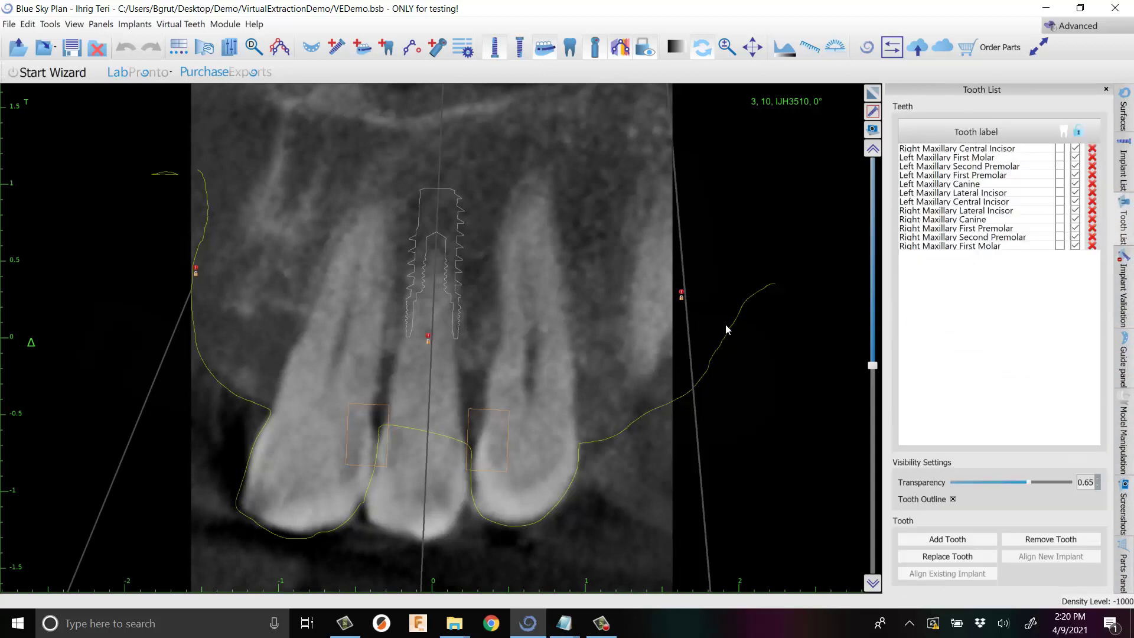
{"action": "left_click", "coordinate": [1077, 26]}
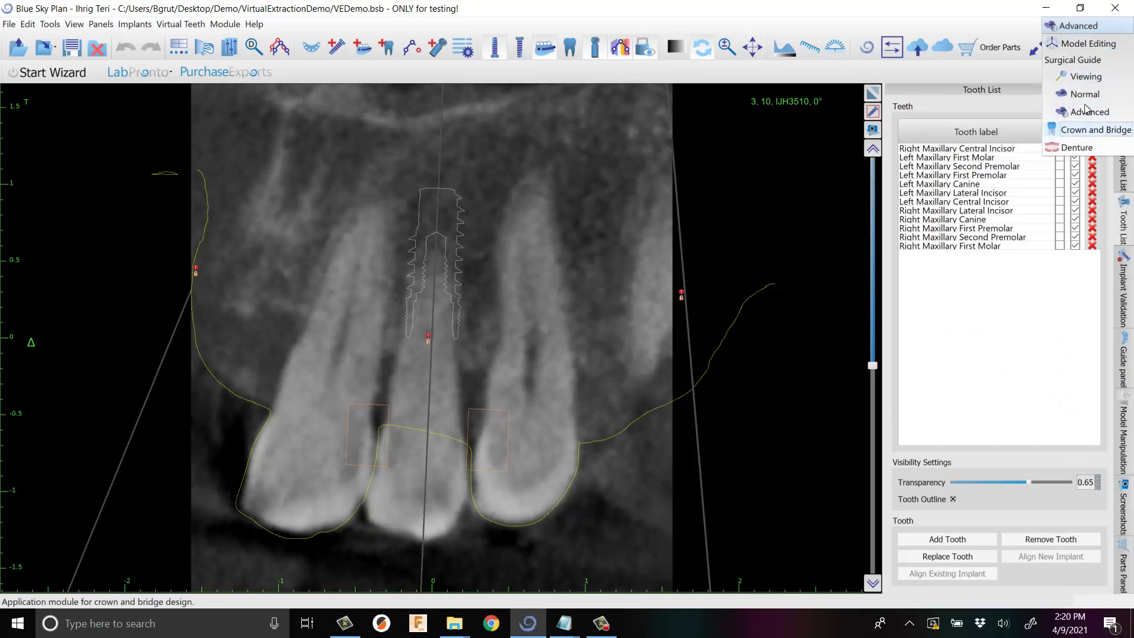
{"action": "left_click", "coordinate": [1087, 44]}
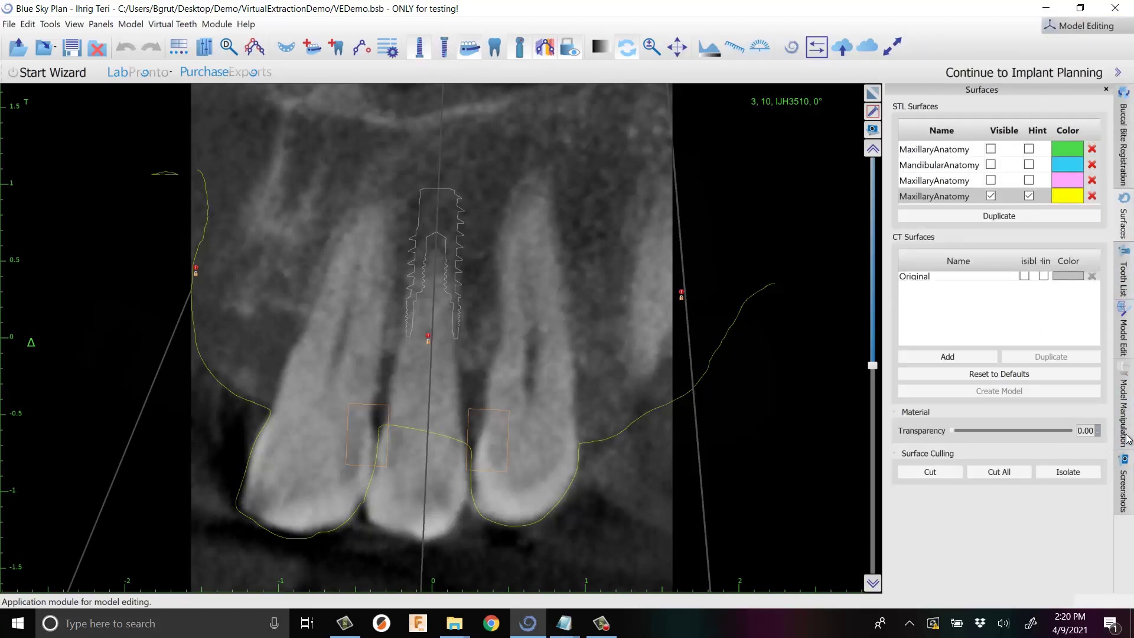
Enable the model outline and reshape it upward at the extracted lateral incisor beneath implant 10 using Move Outlines with a 55px diameter.
{"action": "left_click", "coordinate": [1124, 334]}
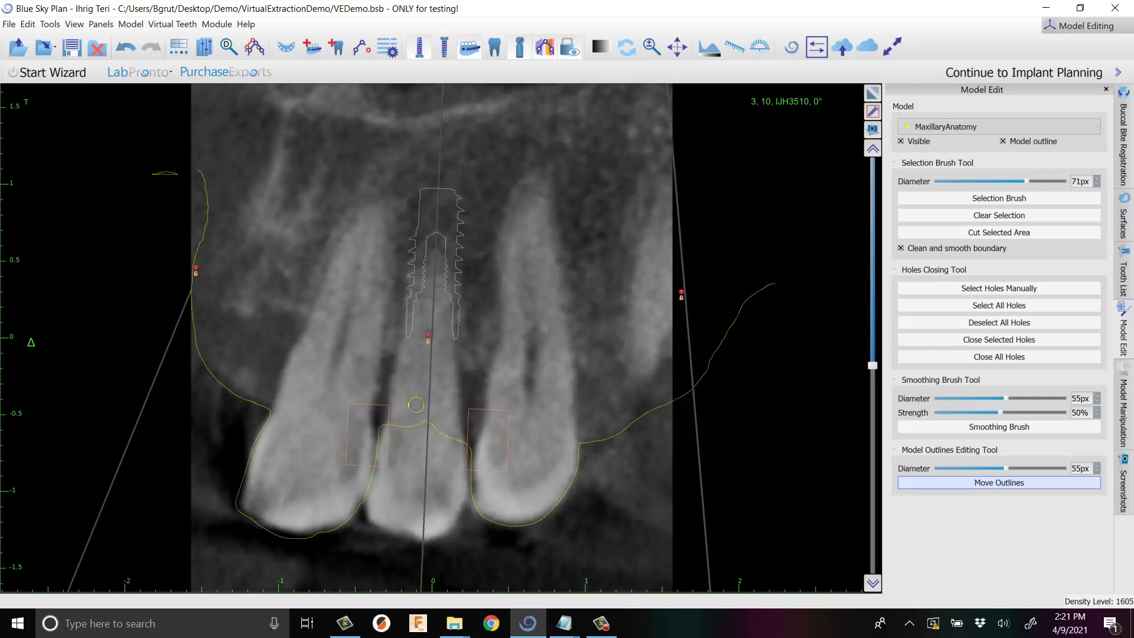
{"action": "left_click_drag", "start_coordinate": [403, 421], "coordinate": [395, 386]}
{"action": "left_click_drag", "start_coordinate": [433, 420], "coordinate": [444, 384]}
{"action": "key", "text": "Escape"}
Inspect the reshaped extraction site on the enlarged 3D maxillary surface from the occlusal side.
{"action": "left_click", "coordinate": [872, 92]}
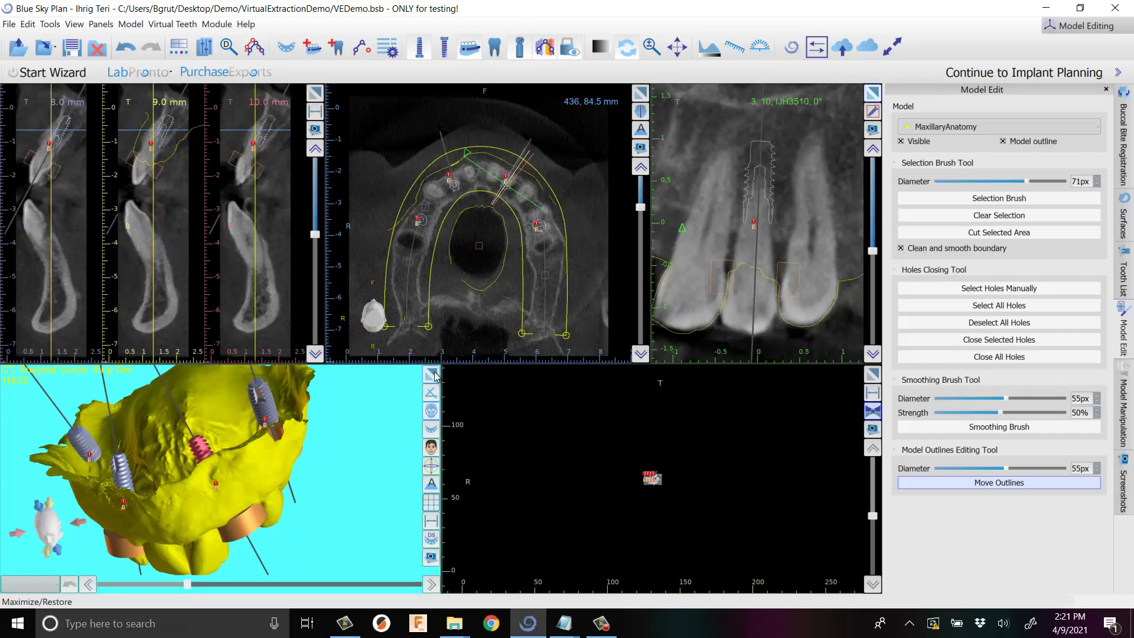
{"action": "left_click", "coordinate": [434, 376]}
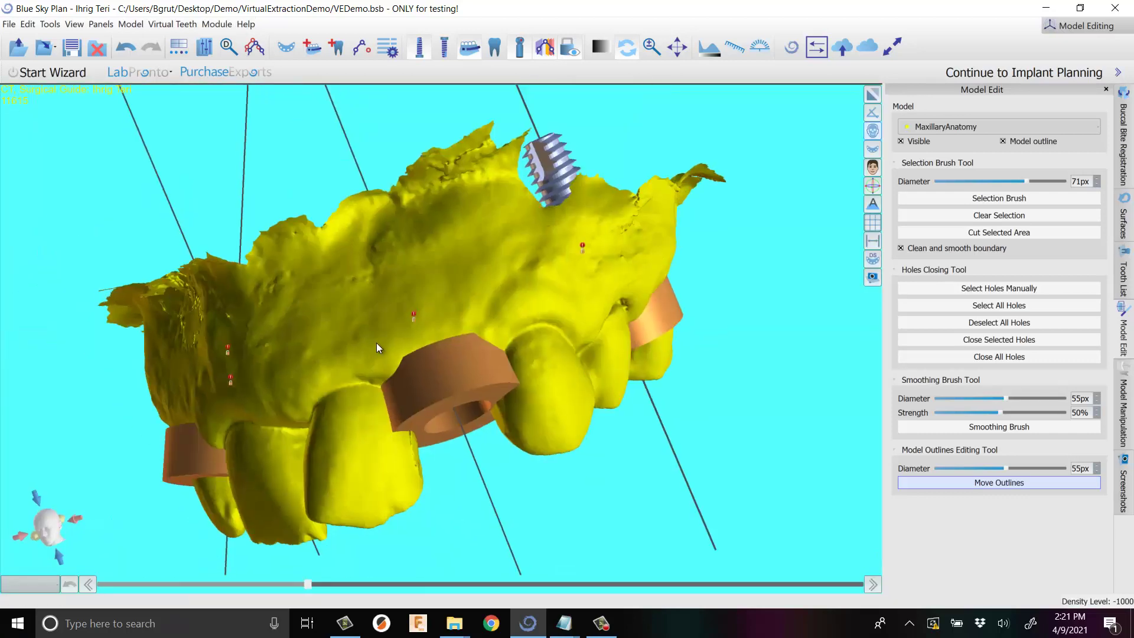
{"action": "left_click_drag", "start_coordinate": [377, 342], "coordinate": [371, 91]}
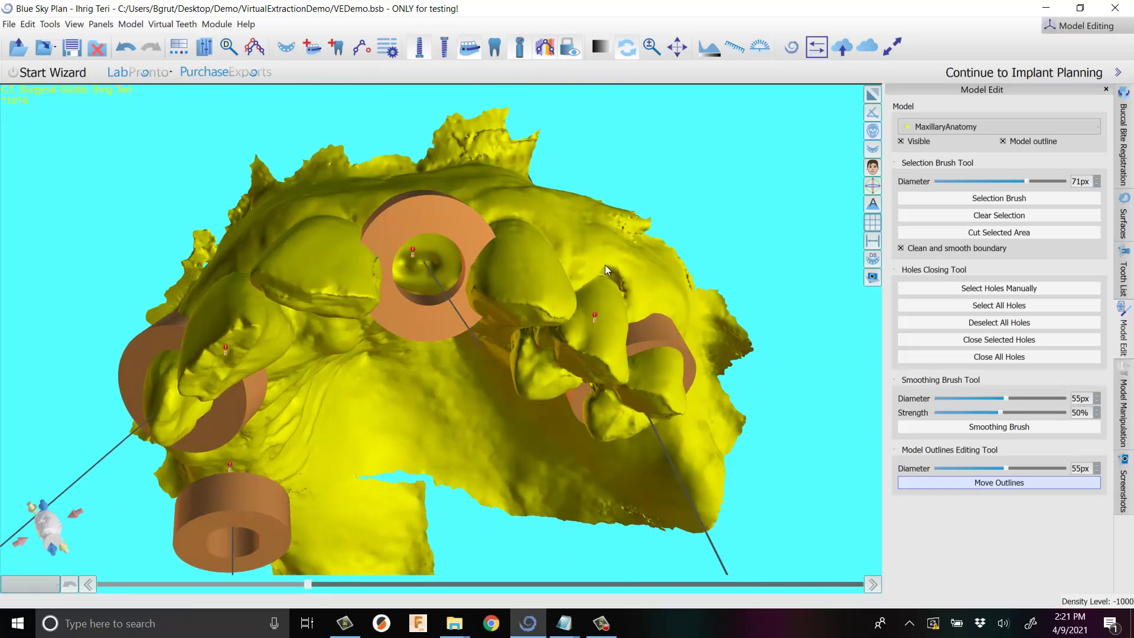
{"action": "left_click_drag", "start_coordinate": [605, 264], "coordinate": [619, 303]}
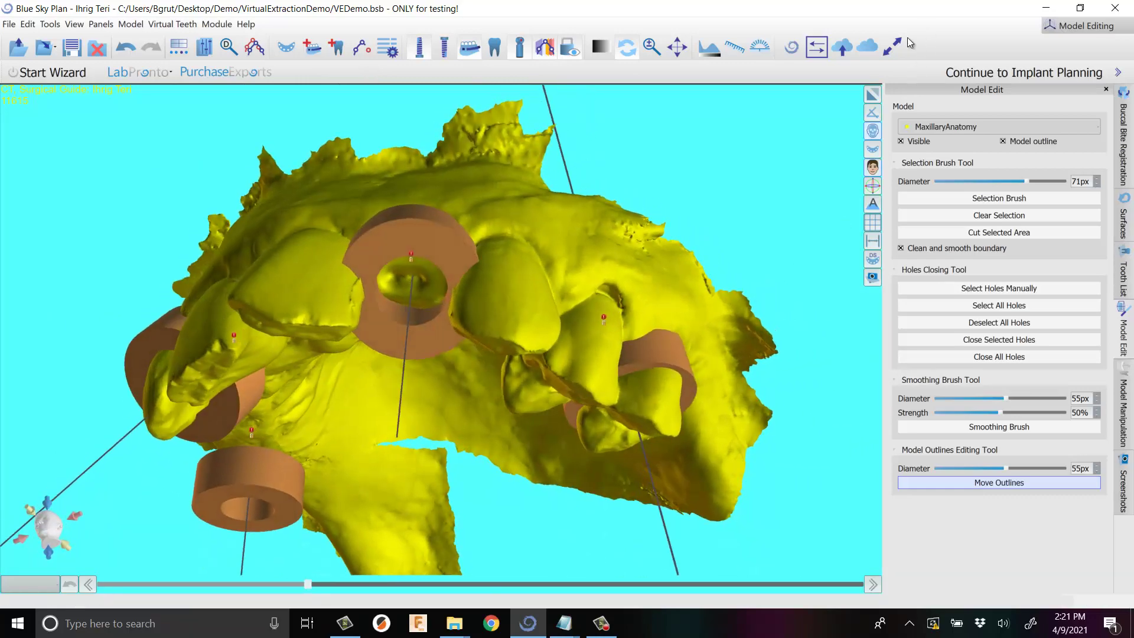
{"action": "left_click", "coordinate": [872, 94]}
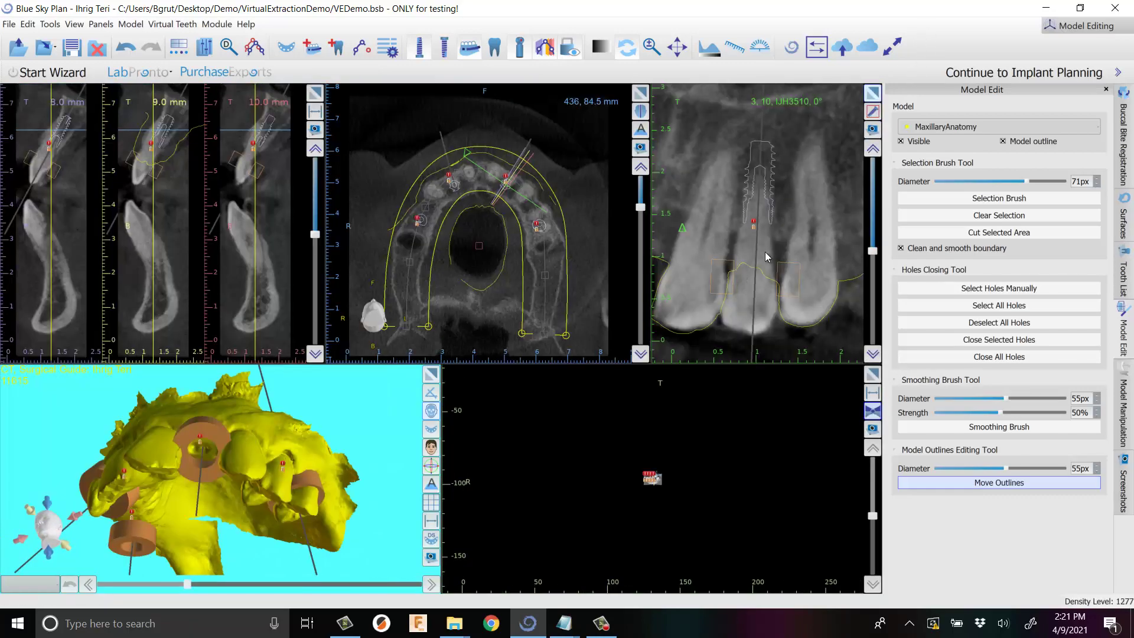
Undo the outline moves at the lateral incisor site and align the enlarged slice, rotated to 10°, with implant 10's axis.
{"action": "scroll", "coordinate": [765, 254], "scroll_direction": "up", "scroll_amount": 10}
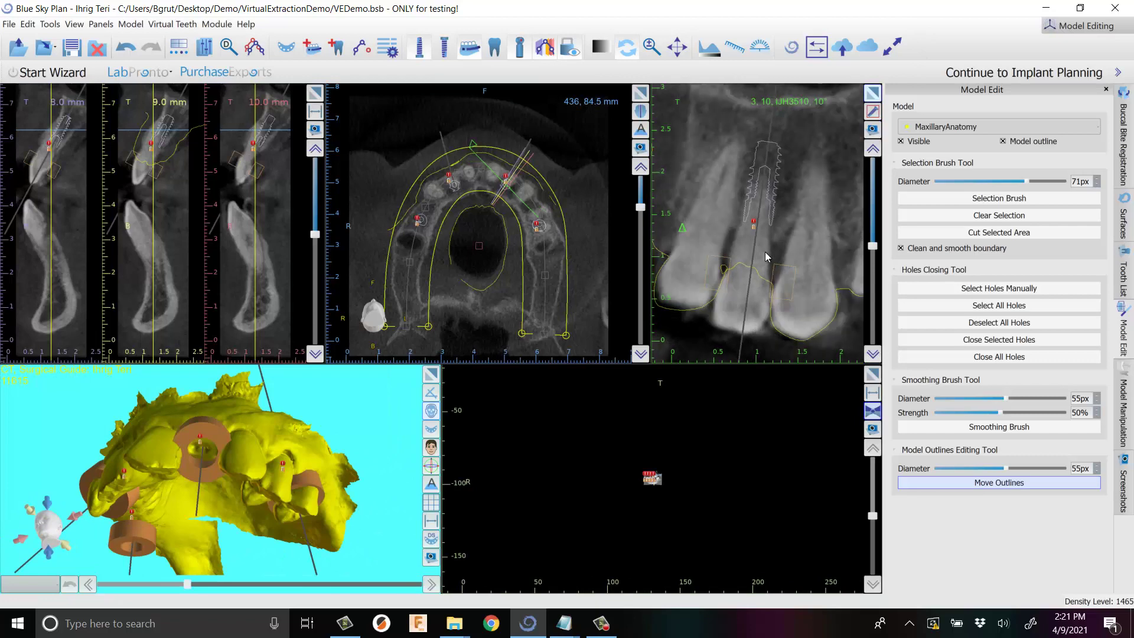
{"action": "left_click", "coordinate": [875, 99]}
{"action": "key", "text": "ctrl+z"}
{"action": "key", "text": "ctrl+z"}
{"action": "key", "text": "ctrl+z"}
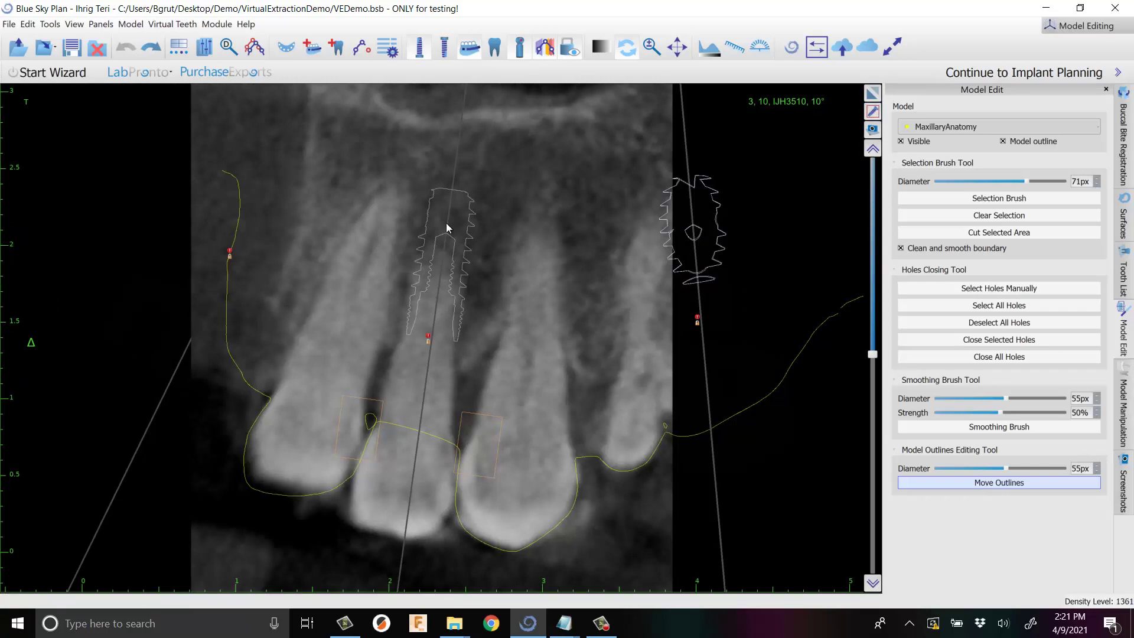
{"action": "left_click", "coordinate": [872, 111]}
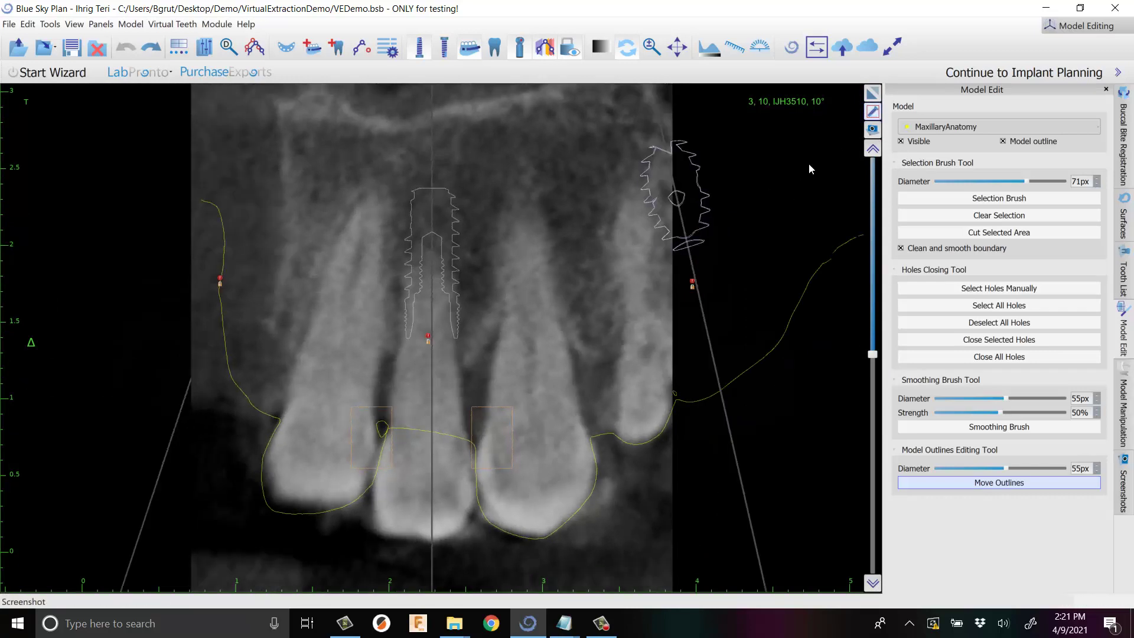
Rotate the enlarged slice around implant 10 to 0° and try a small outline move at the extracted lateral incisor.
{"action": "scroll", "coordinate": [404, 437], "scroll_direction": "down", "scroll_amount": 3}
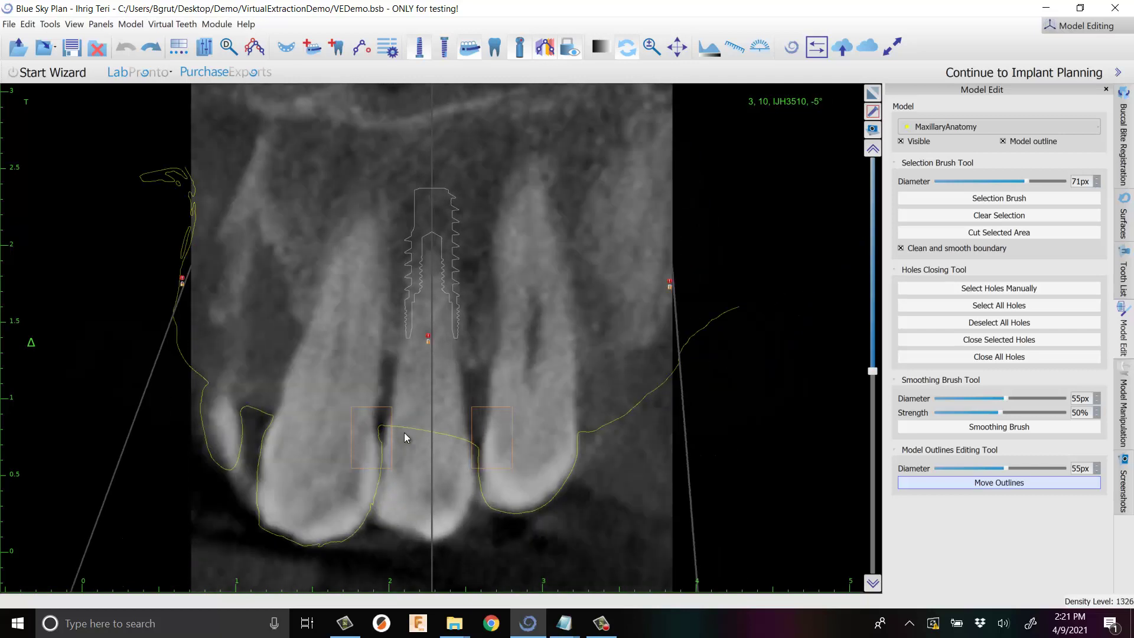
{"action": "scroll", "coordinate": [404, 433], "scroll_direction": "up", "scroll_amount": 2}
{"action": "scroll", "coordinate": [405, 434], "scroll_direction": "down", "scroll_amount": 1}
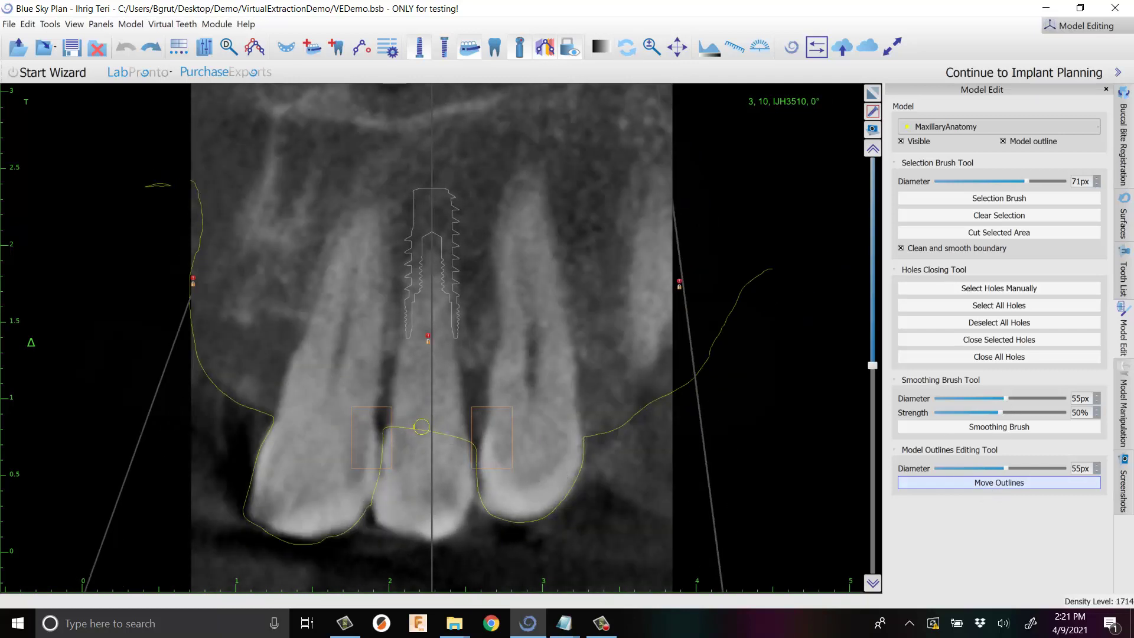
{"action": "right_click_drag", "start_coordinate": [431, 434], "coordinate": [424, 379]}
{"action": "middle_click_drag", "start_coordinate": [407, 412], "coordinate": [417, 355]}
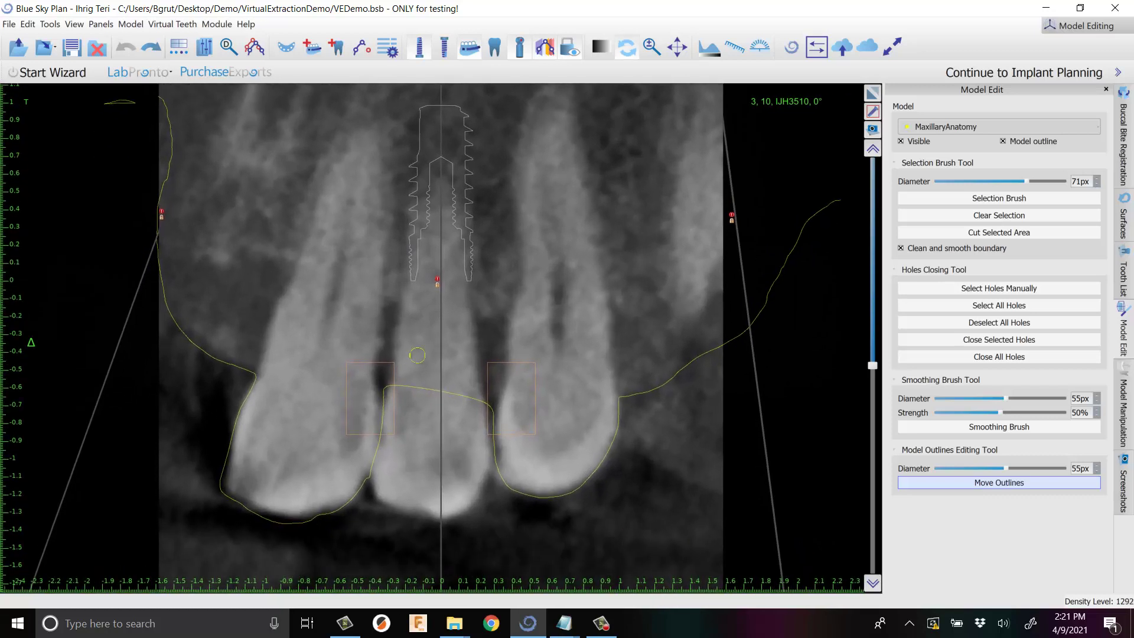
{"action": "left_click", "coordinate": [434, 387]}
{"action": "key", "text": "ctrl+z"}
Set the Move Outlines diameter to 100px and push the outline upward into a rounded arch across the lateral incisor on the 0° slice.
{"action": "scroll", "coordinate": [426, 390], "scroll_direction": "up", "scroll_amount": 4, "text": "shift"}
{"action": "scroll", "coordinate": [422, 385], "scroll_direction": "up", "scroll_amount": 3}
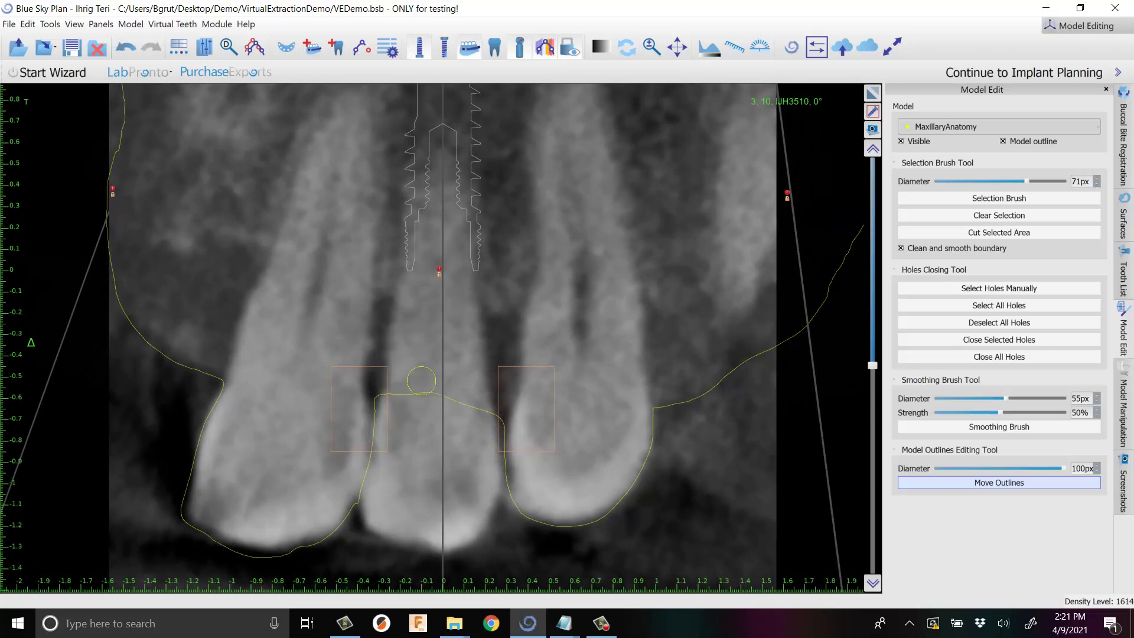
{"action": "key", "text": "ctrl+z"}
{"action": "scroll", "coordinate": [437, 396], "scroll_direction": "down", "scroll_amount": 3}
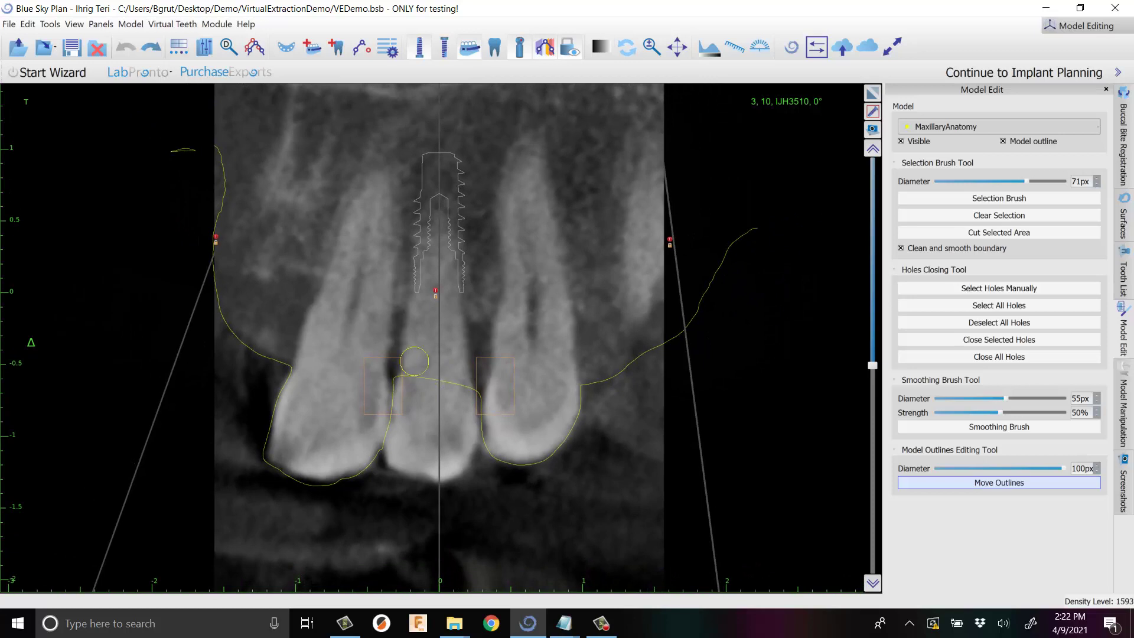
{"action": "mouse_move", "coordinate": [422, 363]}
{"action": "left_mouse_down"}
{"action": "mouse_move", "coordinate": [406, 338]}
{"action": "mouse_move", "coordinate": [429, 357]}
{"action": "mouse_move", "coordinate": [444, 340]}
{"action": "mouse_move", "coordinate": [452, 367]}
{"action": "mouse_move", "coordinate": [467, 363]}
{"action": "left_mouse_up"}
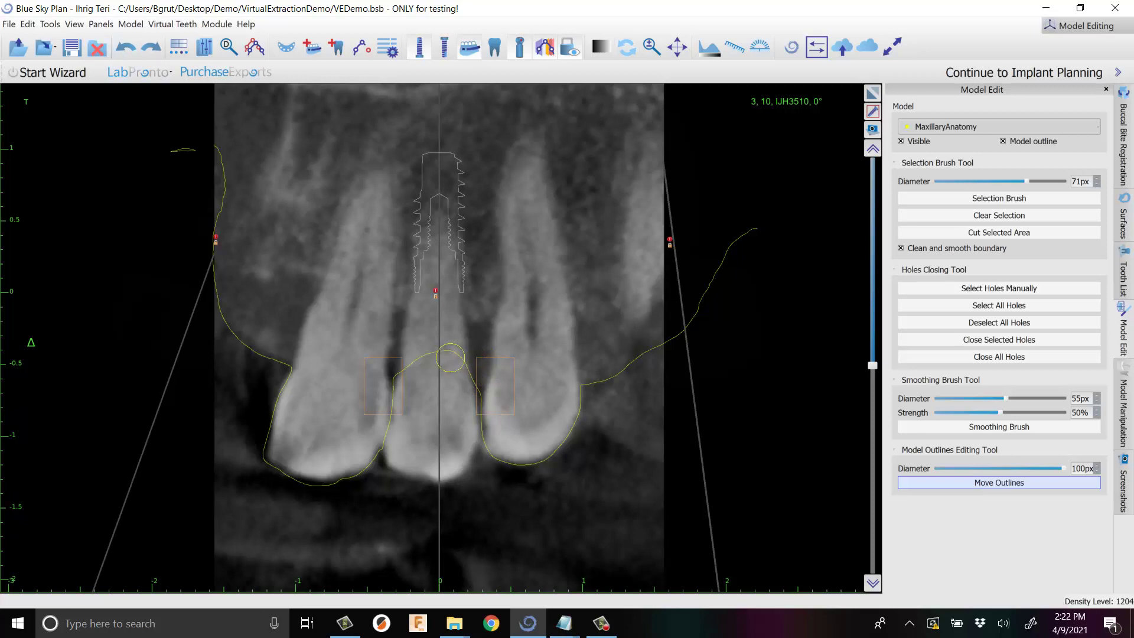
{"action": "left_click_drag", "start_coordinate": [448, 347], "coordinate": [451, 336]}
{"action": "mouse_move", "coordinate": [399, 347]}
{"action": "left_mouse_down"}
{"action": "mouse_move", "coordinate": [393, 325]}
{"action": "mouse_move", "coordinate": [434, 330]}
{"action": "left_mouse_up"}
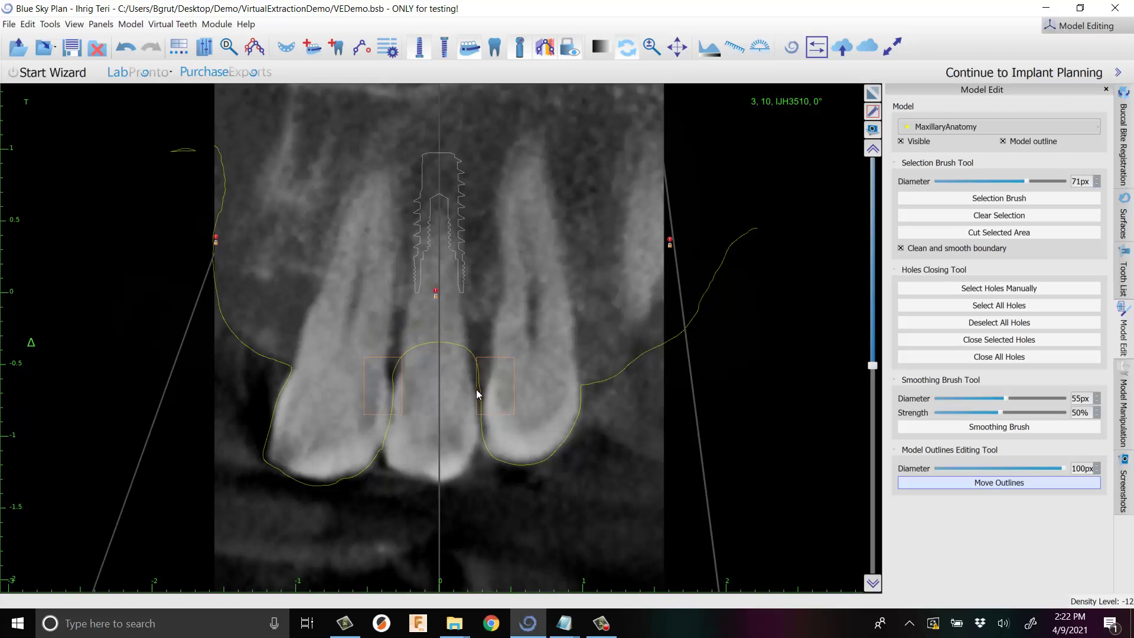
Rotate the slice around implant 10 through -40° to -75° and smooth the outline arch upward beside the implant axis.
{"action": "scroll", "coordinate": [473, 391], "scroll_direction": "down", "scroll_amount": 5}
{"action": "scroll", "coordinate": [472, 391], "scroll_direction": "down", "scroll_amount": 3}
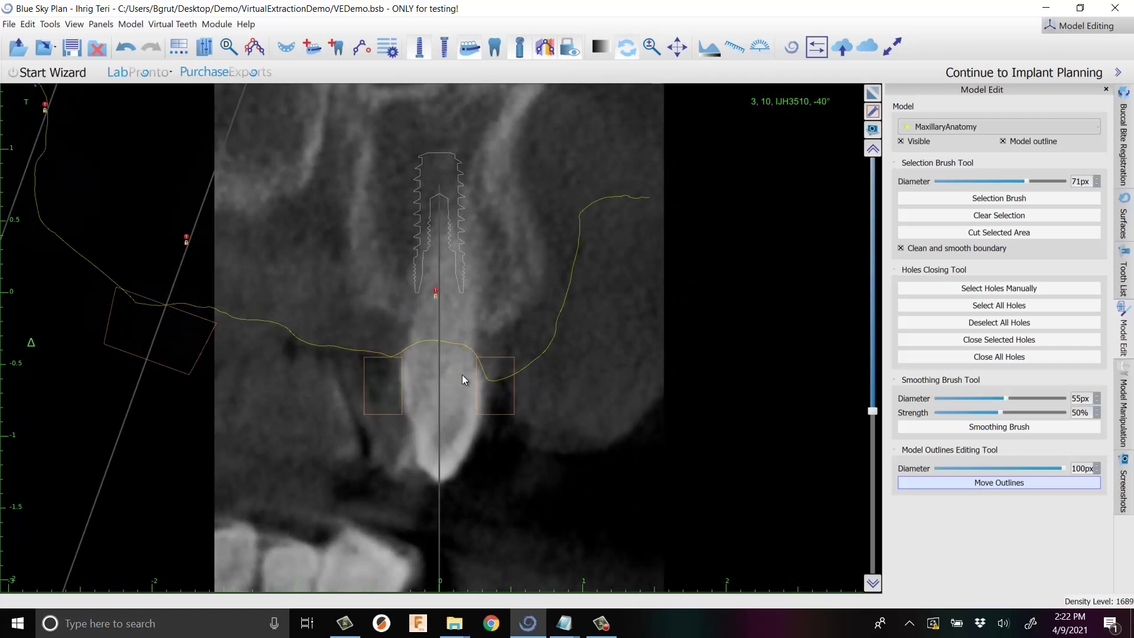
{"action": "scroll", "coordinate": [462, 374], "scroll_direction": "down", "scroll_amount": 4}
{"action": "left_click_drag", "start_coordinate": [461, 354], "coordinate": [464, 340]}
{"action": "scroll", "coordinate": [410, 385], "scroll_direction": "down", "scroll_amount": 4}
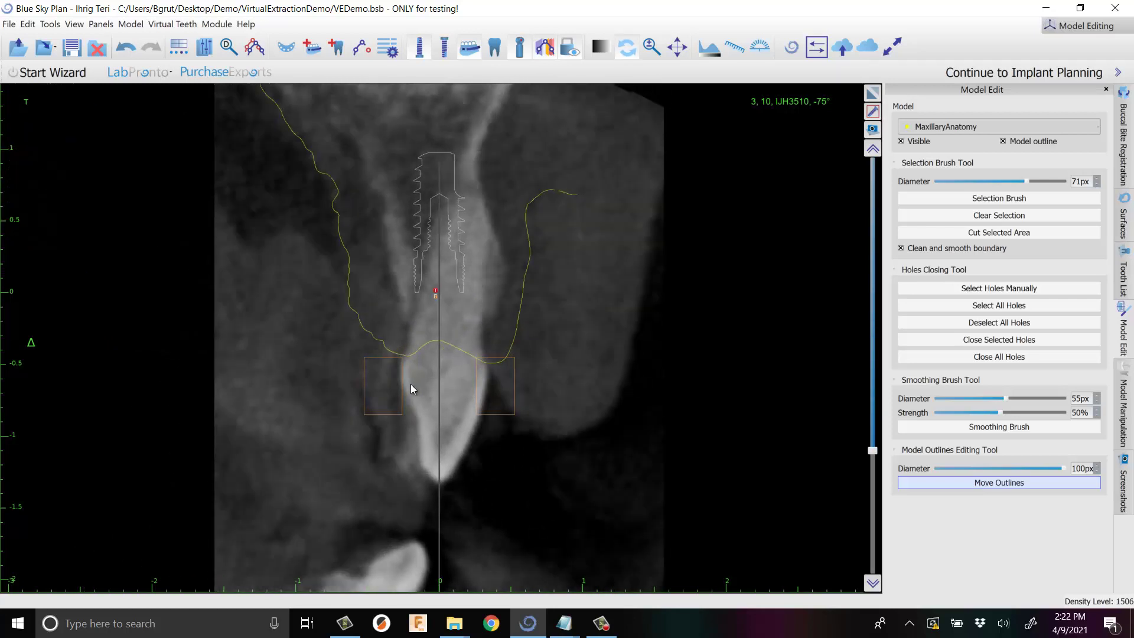
{"action": "left_click_drag", "start_coordinate": [458, 357], "coordinate": [460, 336]}
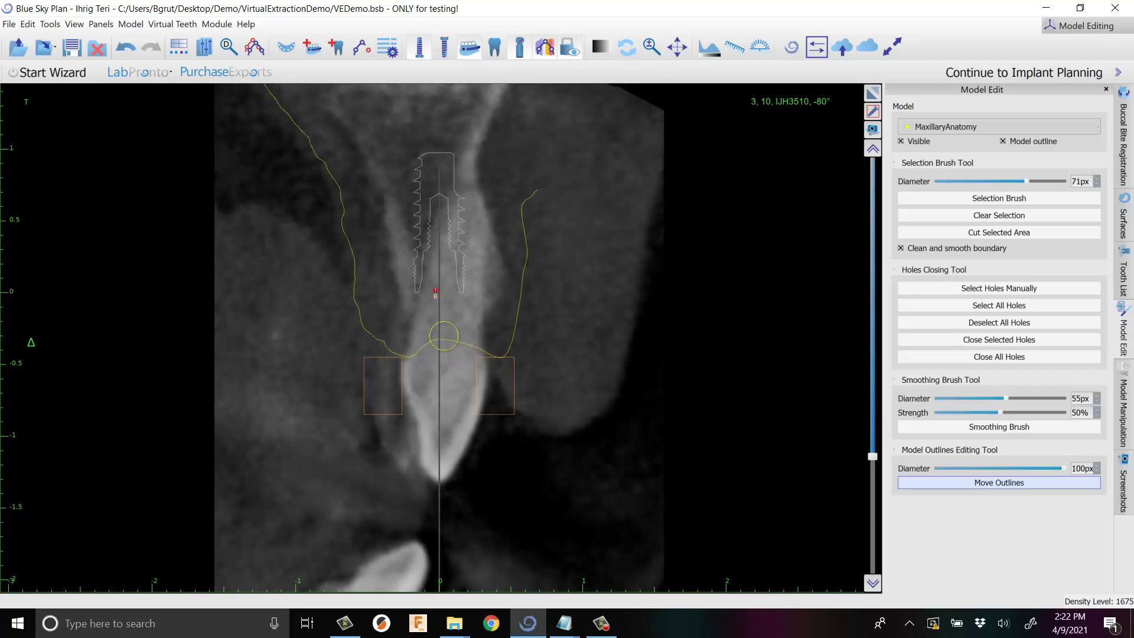
Check the reshaped outline all around implant 10 by rotating the slice from -80° through -160°, 145° and 85° to 25°.
{"action": "scroll", "coordinate": [463, 389], "scroll_direction": "down", "scroll_amount": 1}
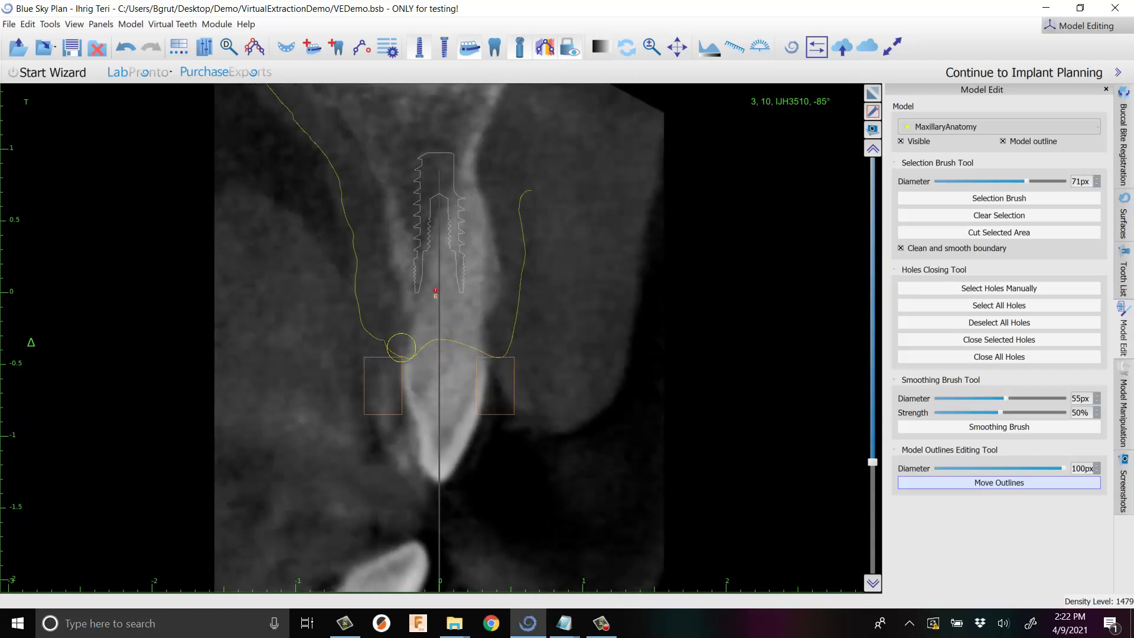
{"action": "scroll", "coordinate": [452, 371], "scroll_direction": "down", "scroll_amount": 6}
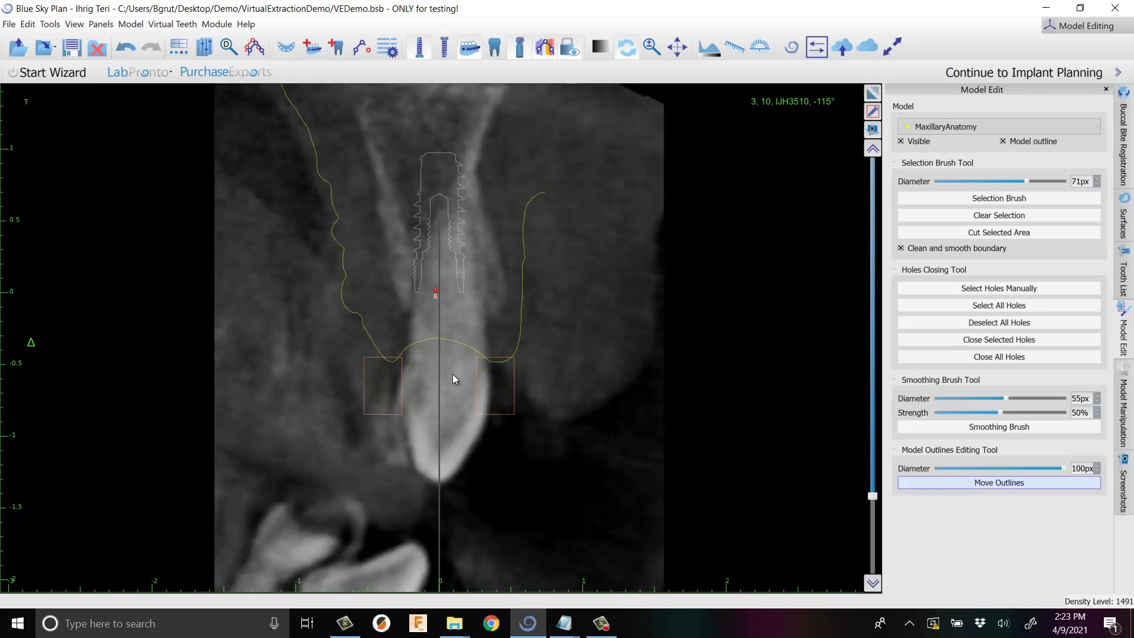
{"action": "scroll", "coordinate": [452, 374], "scroll_direction": "down", "scroll_amount": 6}
{"action": "scroll", "coordinate": [452, 374], "scroll_direction": "down", "scroll_amount": 12}
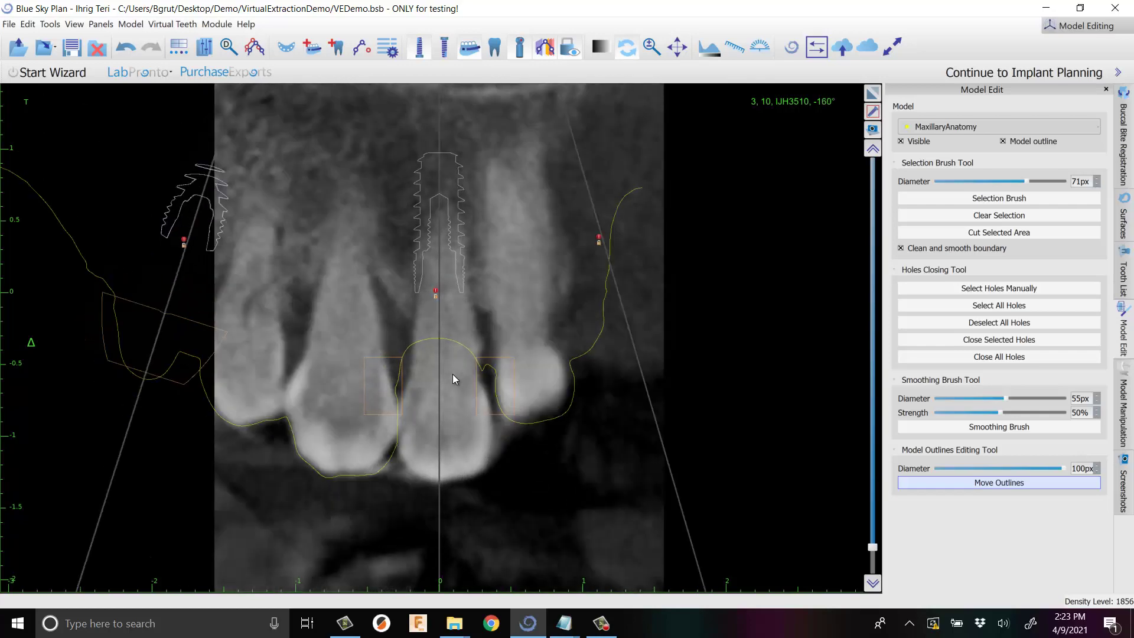
{"action": "scroll", "coordinate": [452, 374], "scroll_direction": "down", "scroll_amount": 10}
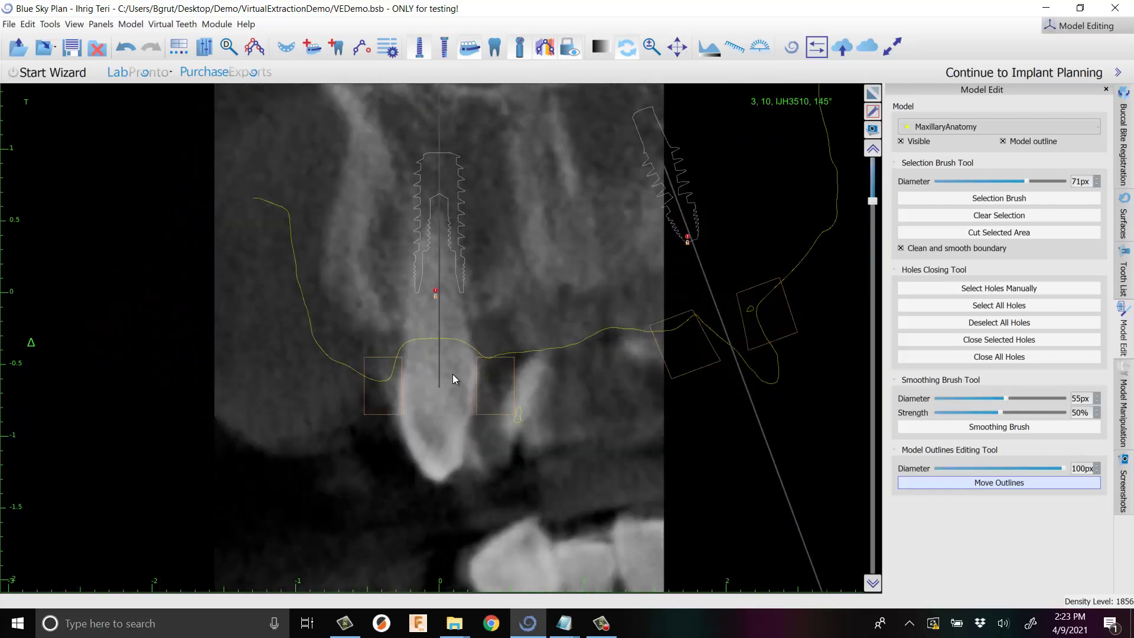
{"action": "scroll", "coordinate": [452, 374], "scroll_direction": "down", "scroll_amount": 14}
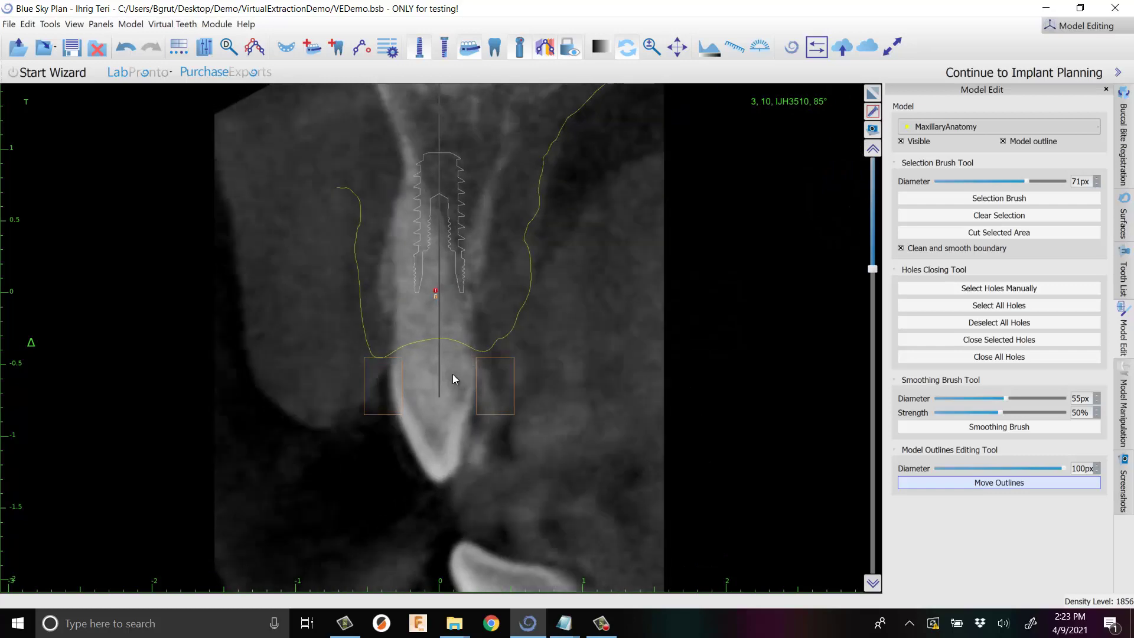
{"action": "scroll", "coordinate": [452, 374], "scroll_direction": "down", "scroll_amount": 6}
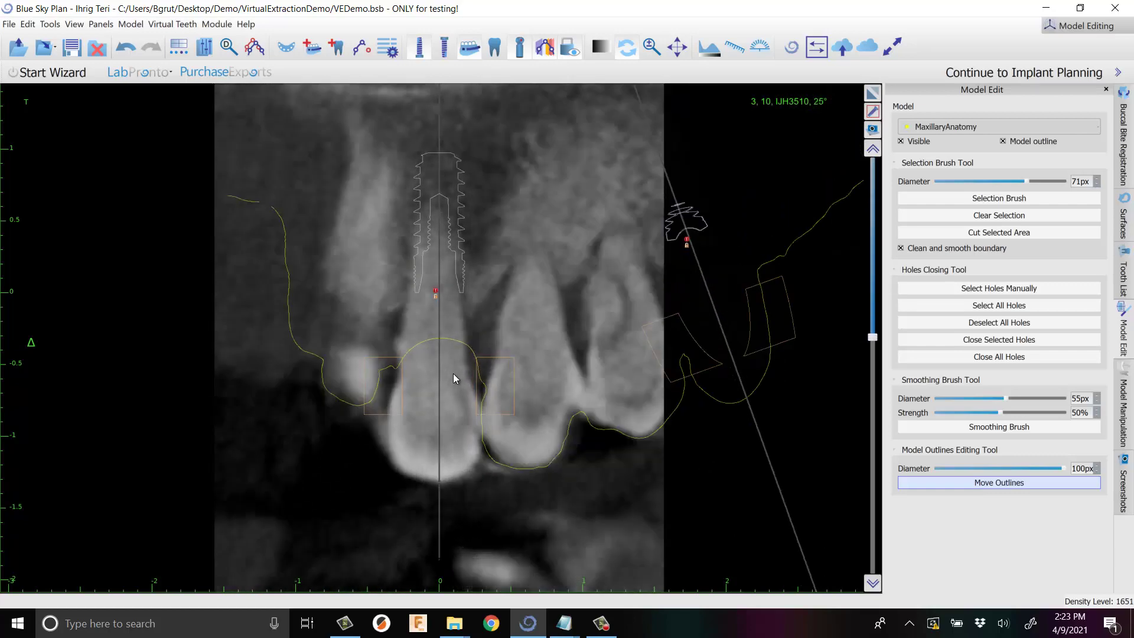
Restore the multi-view layout, enlarge the 3D view and hide all implants with their guide tubes.
{"action": "left_click", "coordinate": [872, 93]}
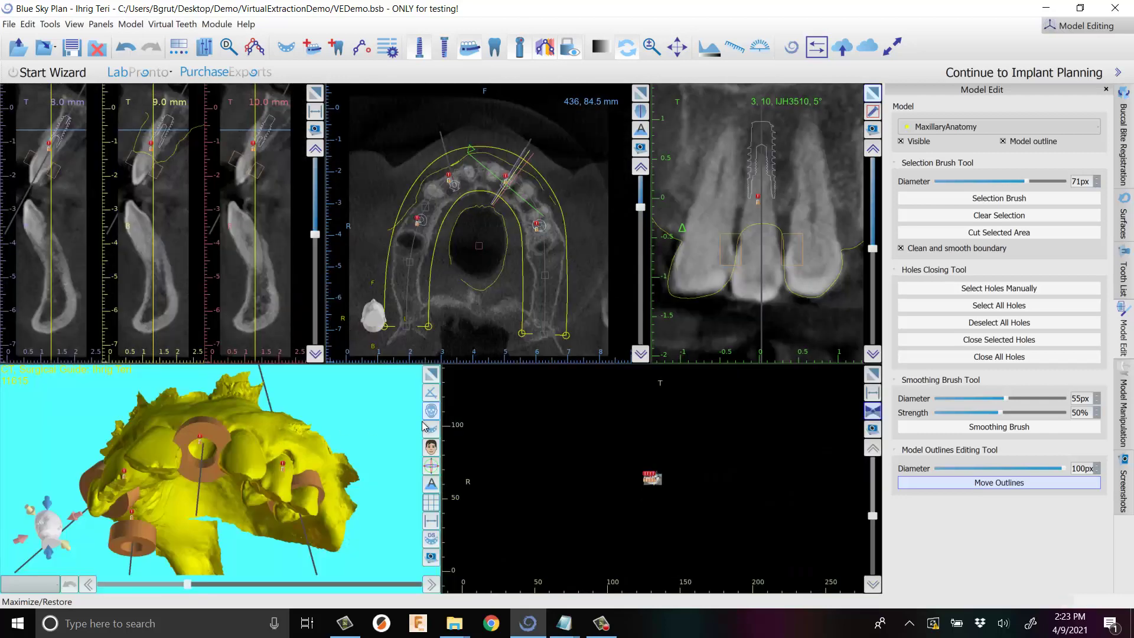
{"action": "left_click", "coordinate": [431, 374]}
{"action": "left_click_drag", "start_coordinate": [377, 138], "coordinate": [413, 134]}
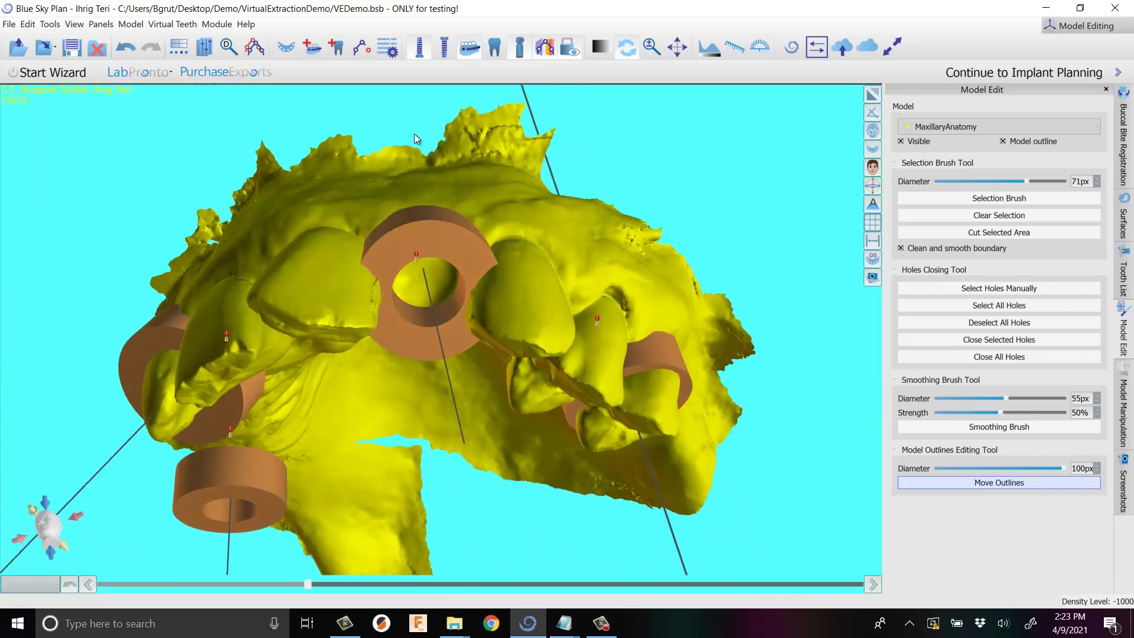
{"action": "left_click", "coordinate": [1125, 278]}
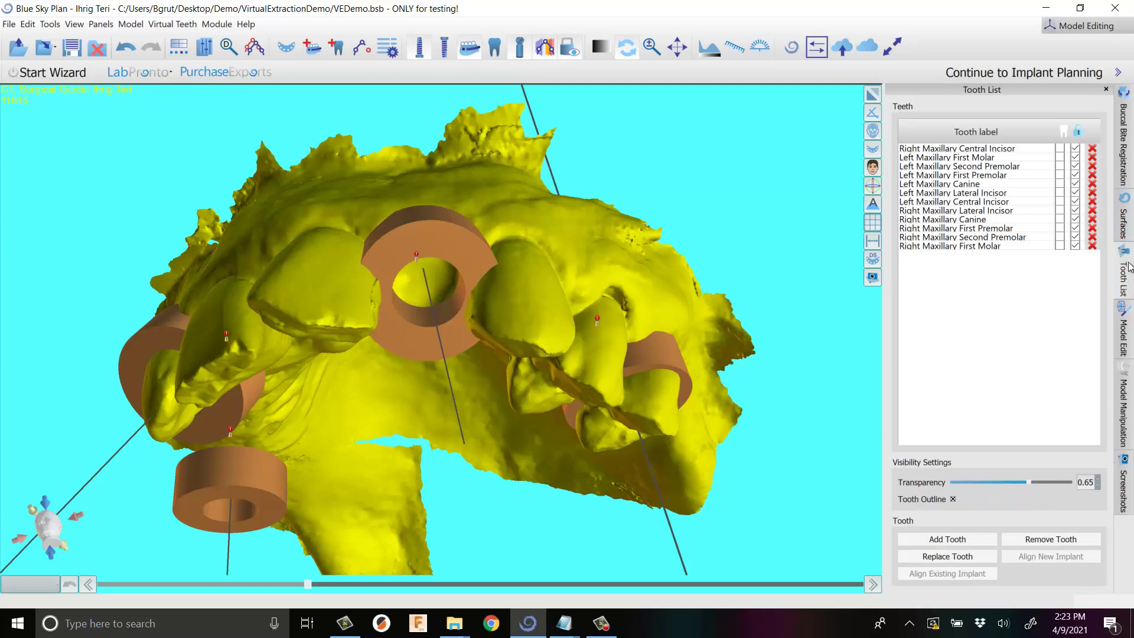
{"action": "left_click", "coordinate": [418, 50]}
Inspect the reshaped lateral incisor extraction site on the yellow maxillary surface from the front and both sides.
{"action": "left_click_drag", "start_coordinate": [373, 249], "coordinate": [397, 372]}
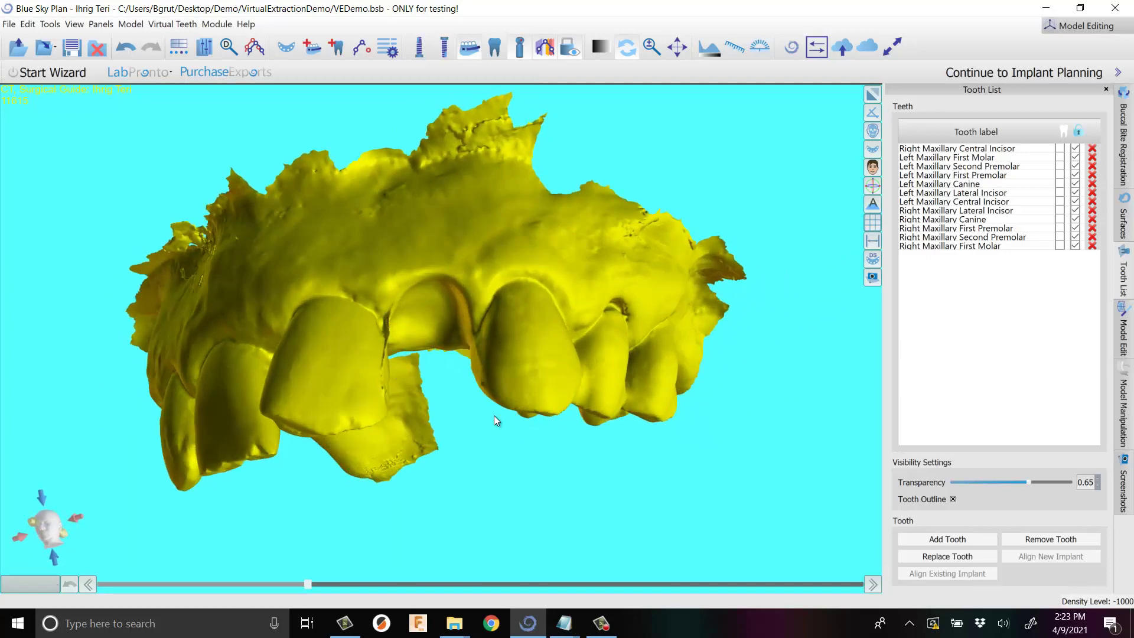
{"action": "left_click_drag", "start_coordinate": [494, 417], "coordinate": [382, 424]}
{"action": "left_click_drag", "start_coordinate": [391, 363], "coordinate": [450, 356]}
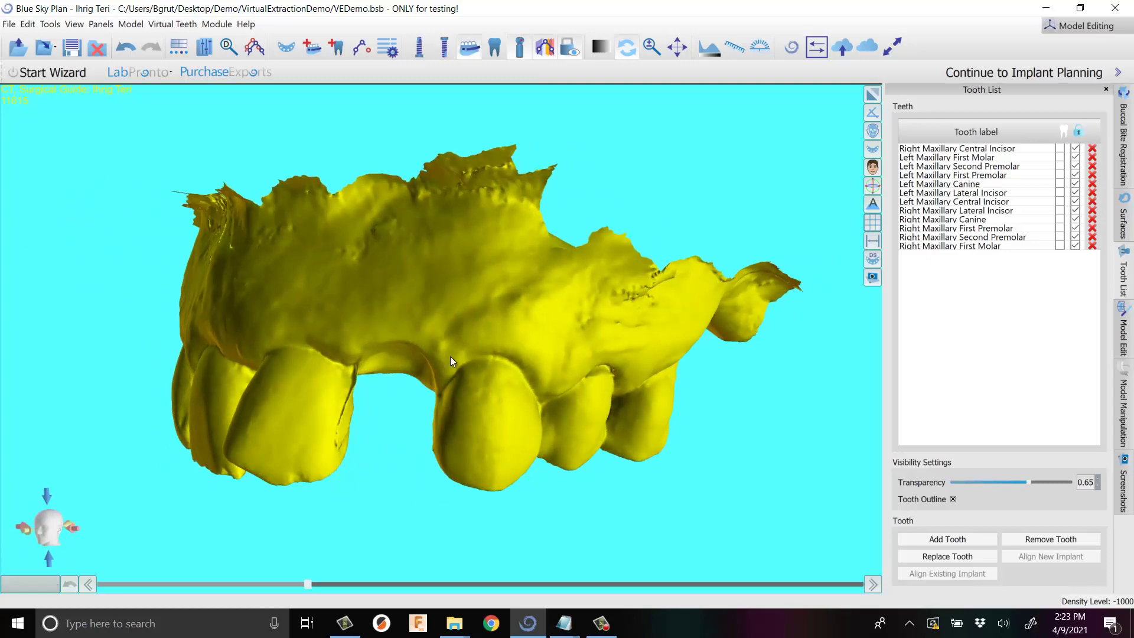
{"action": "left_click_drag", "start_coordinate": [450, 357], "coordinate": [341, 337]}
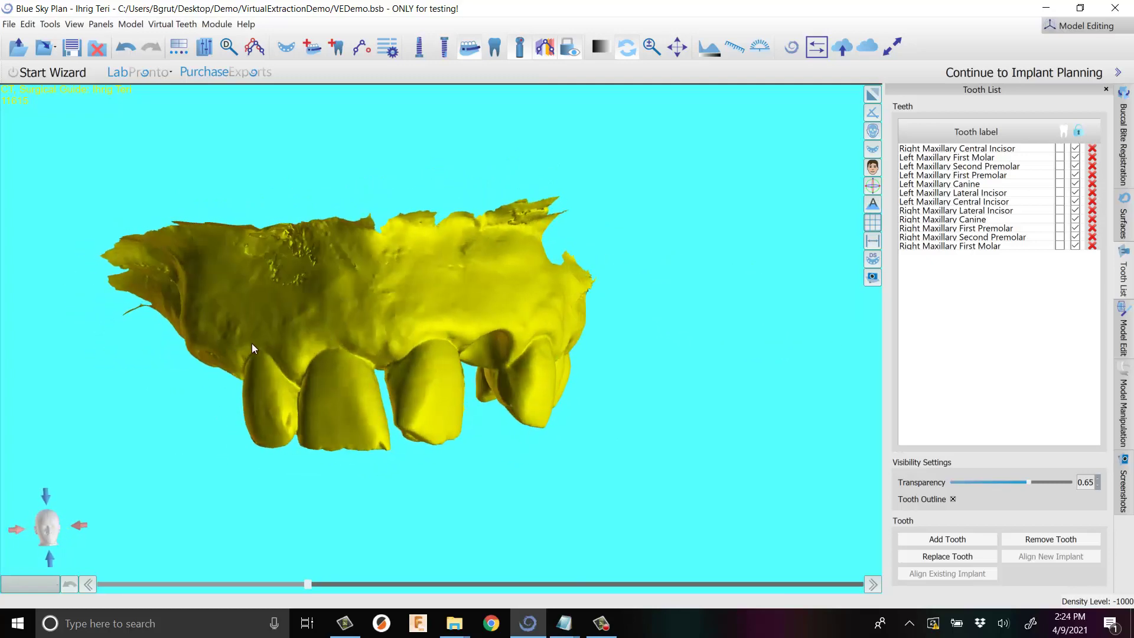
{"action": "left_click_drag", "start_coordinate": [553, 381], "coordinate": [428, 366]}
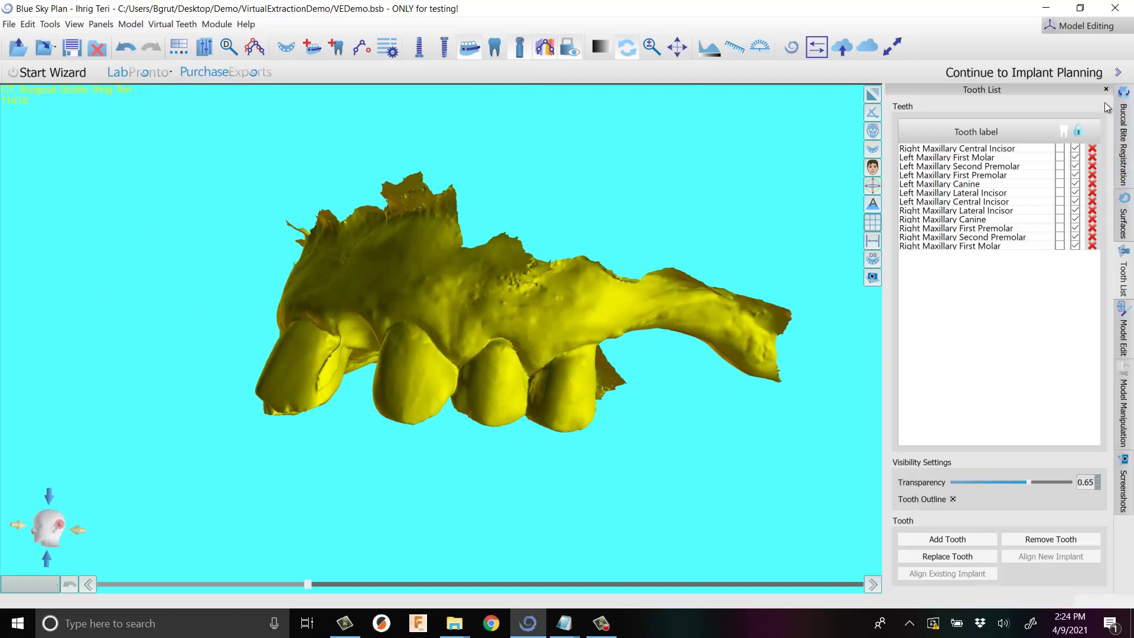
Show the green MaxillaryAnatomy surface instead of the yellow one and duplicate it.
{"action": "left_click", "coordinate": [1125, 233]}
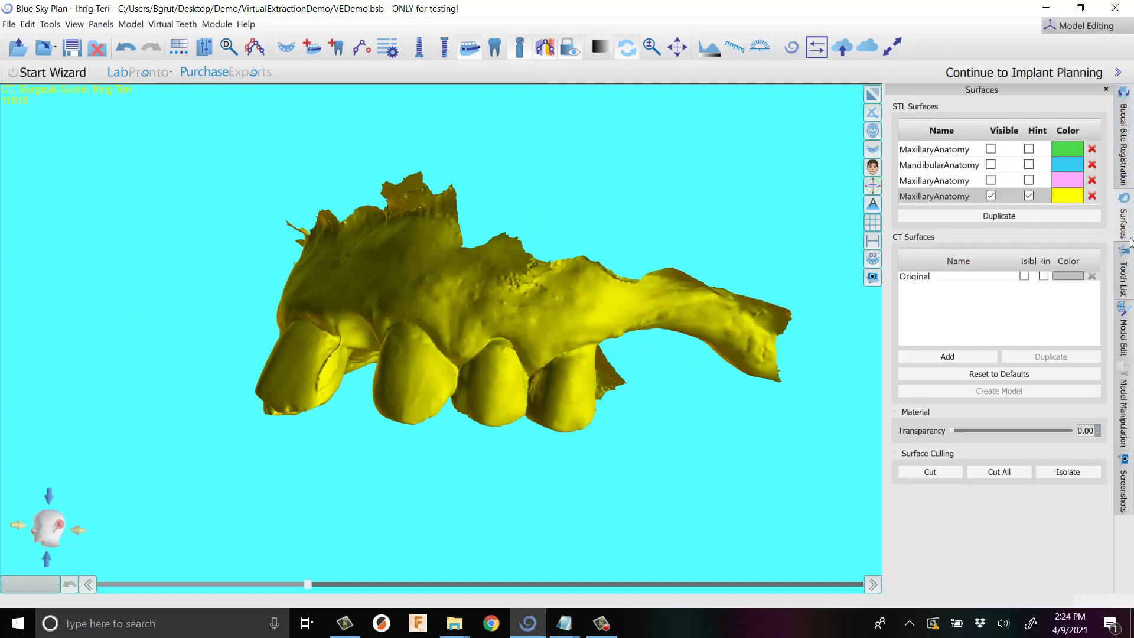
{"action": "left_click", "coordinate": [961, 151]}
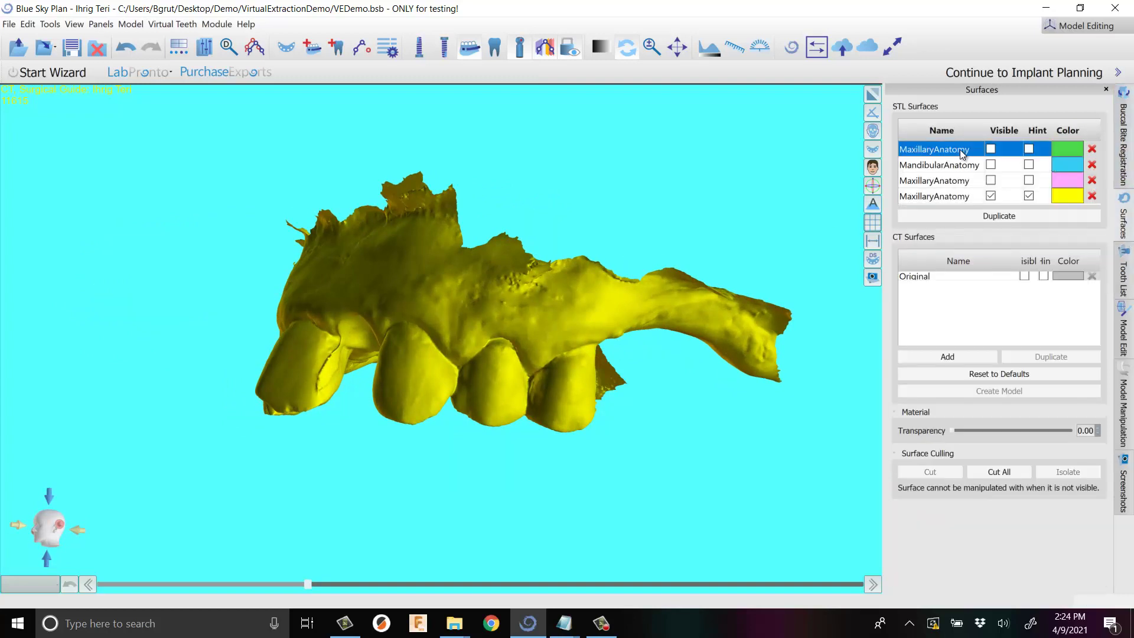
{"action": "left_click", "coordinate": [991, 149]}
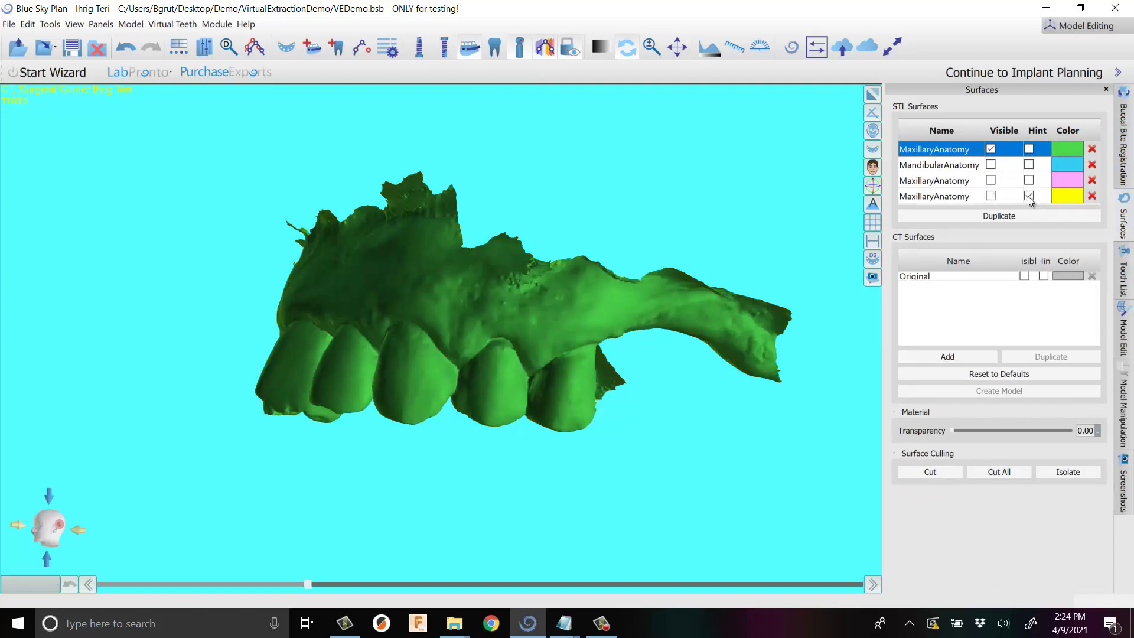
{"action": "left_click", "coordinate": [965, 215]}
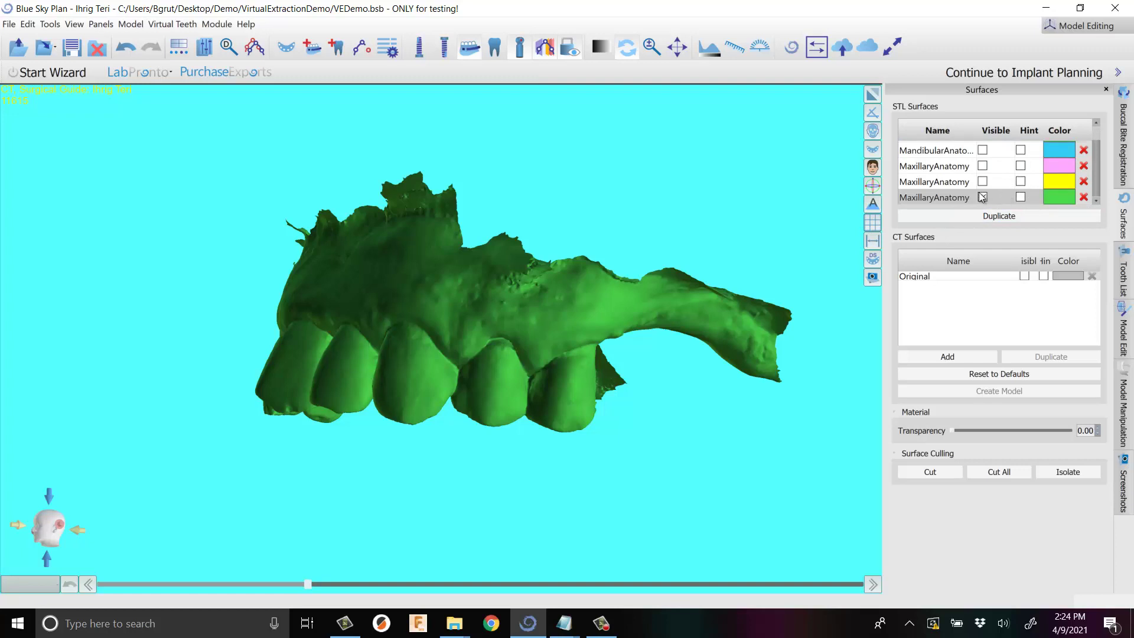
Change the color of the new MaxillaryAnatomy duplicate to purple #aa55ff.
{"action": "scroll", "coordinate": [957, 154], "scroll_direction": "up", "scroll_amount": 1}
{"action": "left_click", "coordinate": [955, 202]}
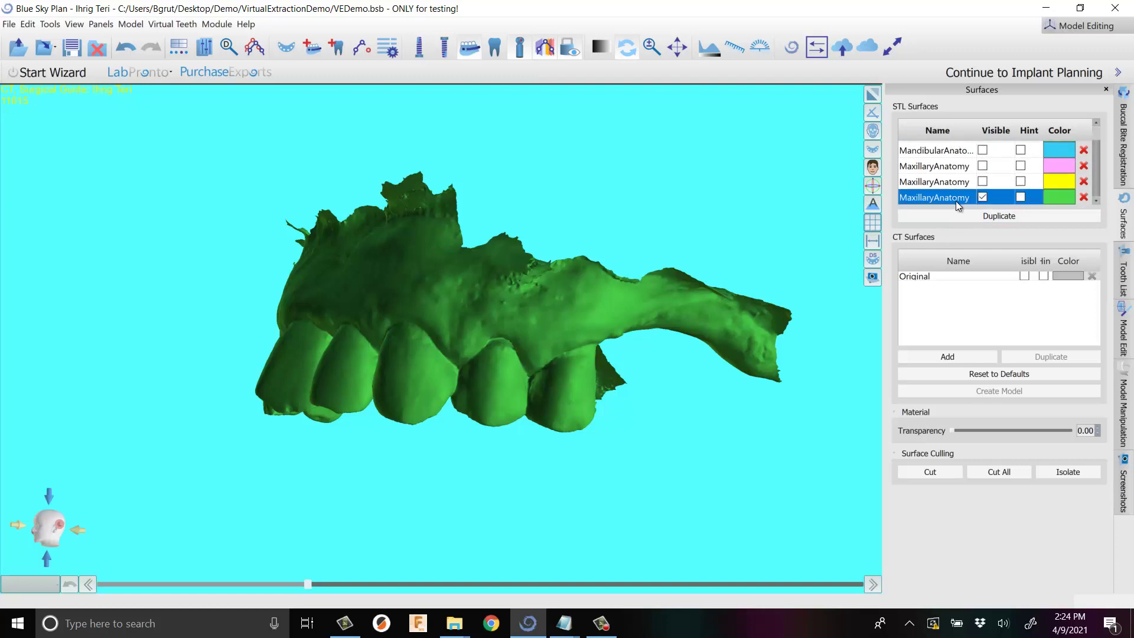
{"action": "left_click", "coordinate": [1073, 199]}
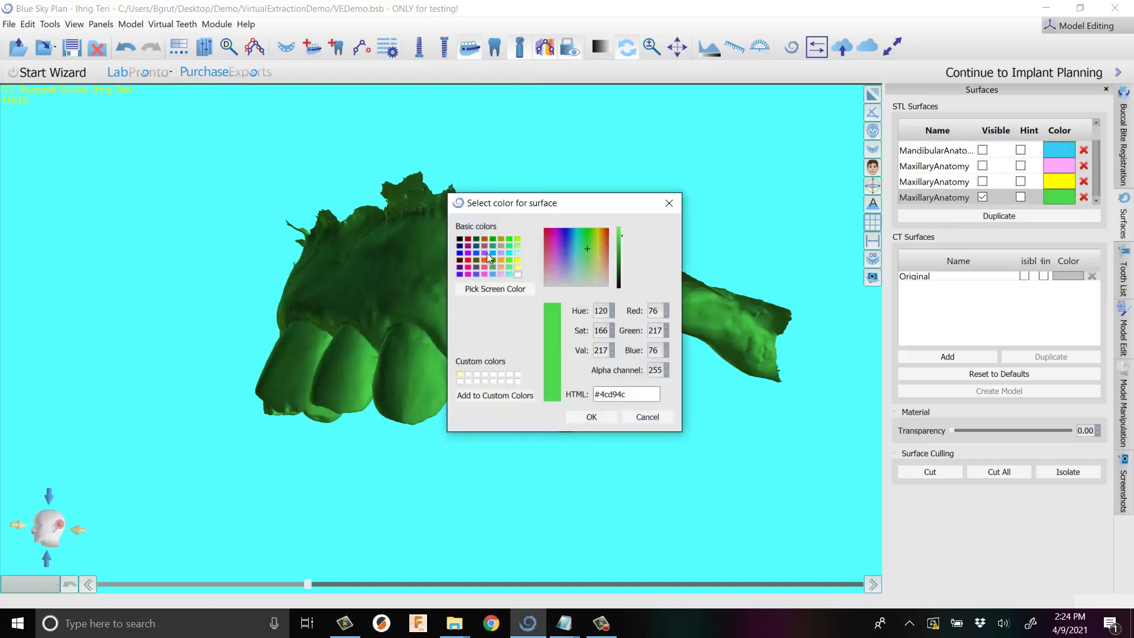
{"action": "left_click", "coordinate": [486, 253]}
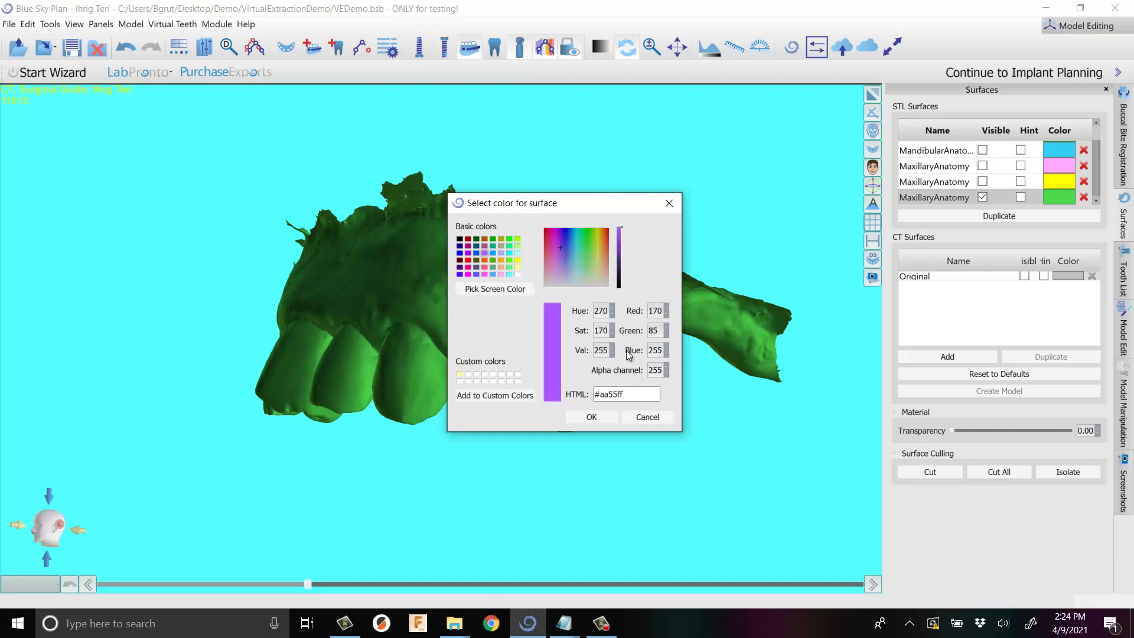
{"action": "left_click", "coordinate": [591, 417]}
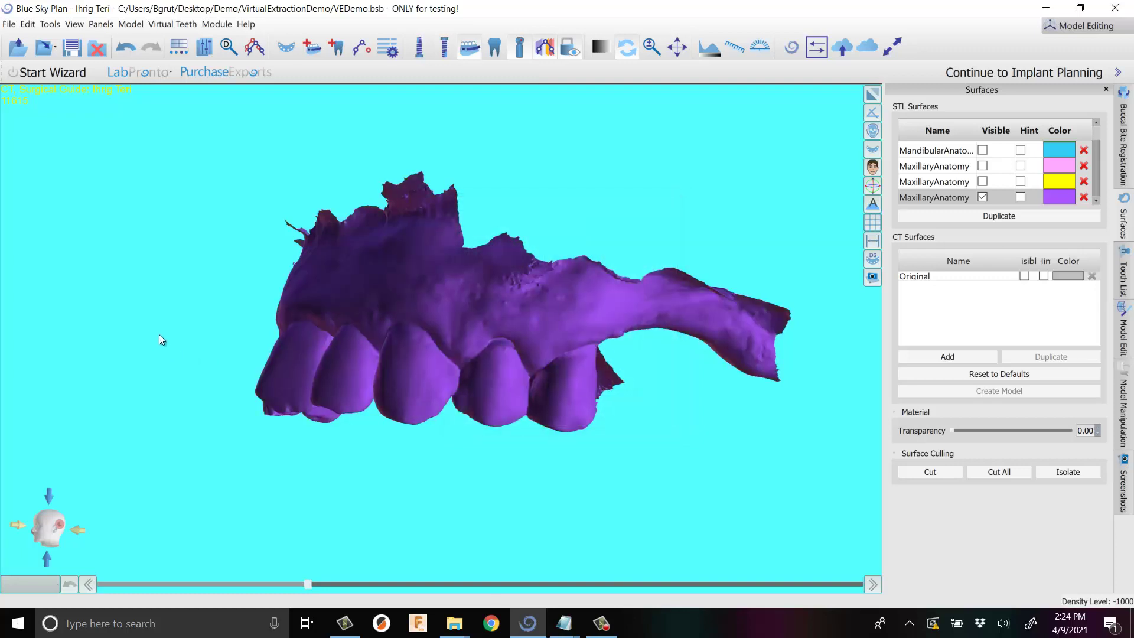
{"action": "left_click_drag", "start_coordinate": [158, 334], "coordinate": [451, 374]}
{"action": "left_click_drag", "start_coordinate": [357, 370], "coordinate": [515, 347]}
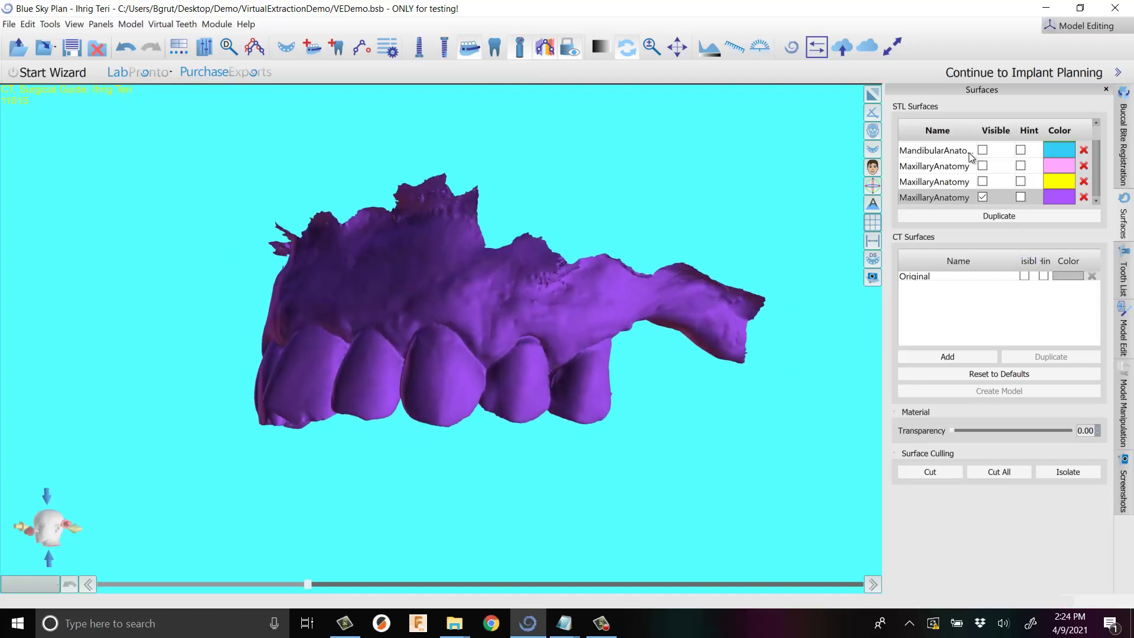
Show the pink MaxillaryAnatomy surface with the extracted teeth and hide the purple duplicate.
{"action": "left_click", "coordinate": [982, 166]}
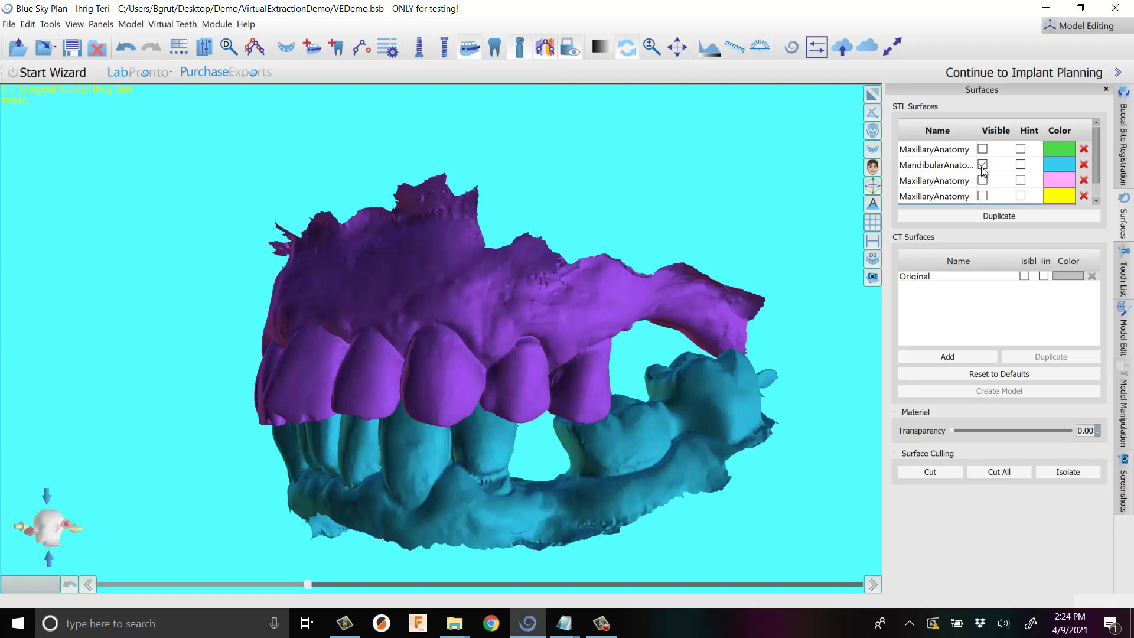
{"action": "left_click", "coordinate": [982, 165]}
{"action": "left_click", "coordinate": [984, 180]}
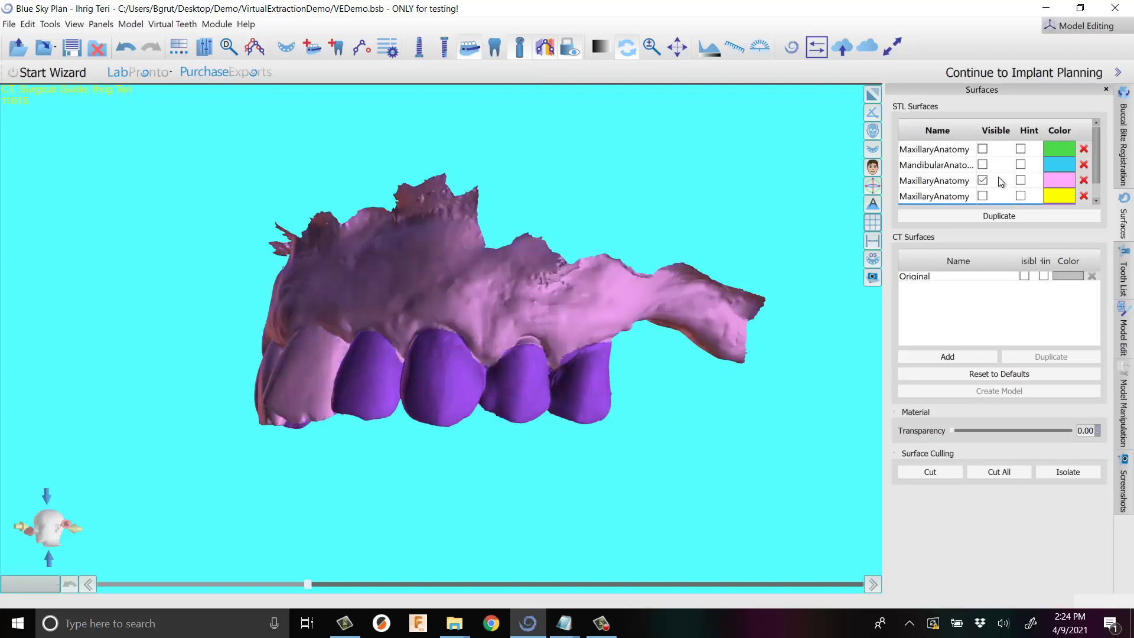
{"action": "left_click", "coordinate": [985, 200]}
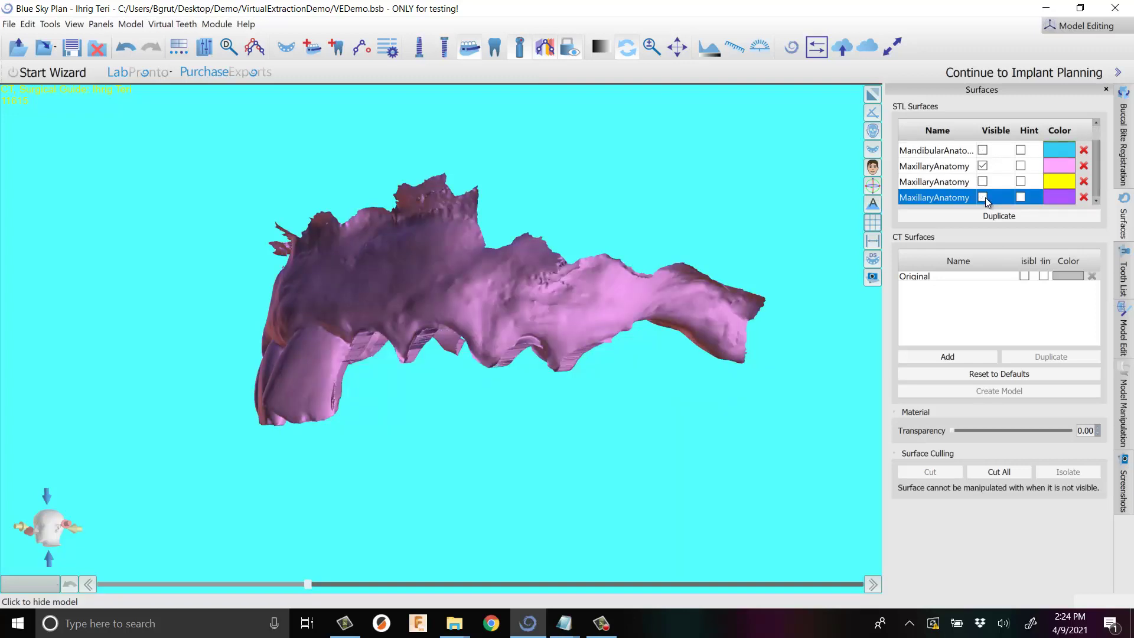
Show the purple MaxillaryAnatomy duplicate with its teeth and hide the pink surface.
{"action": "left_click", "coordinate": [983, 198]}
{"action": "left_click", "coordinate": [988, 170]}
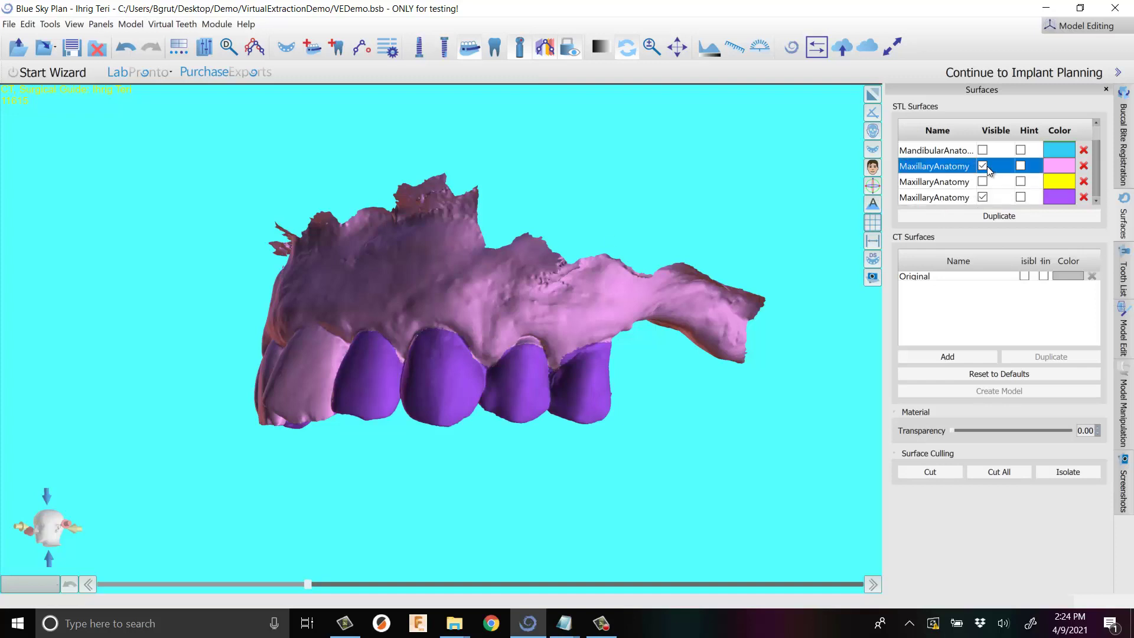
{"action": "left_click", "coordinate": [983, 166]}
{"action": "left_click", "coordinate": [945, 199]}
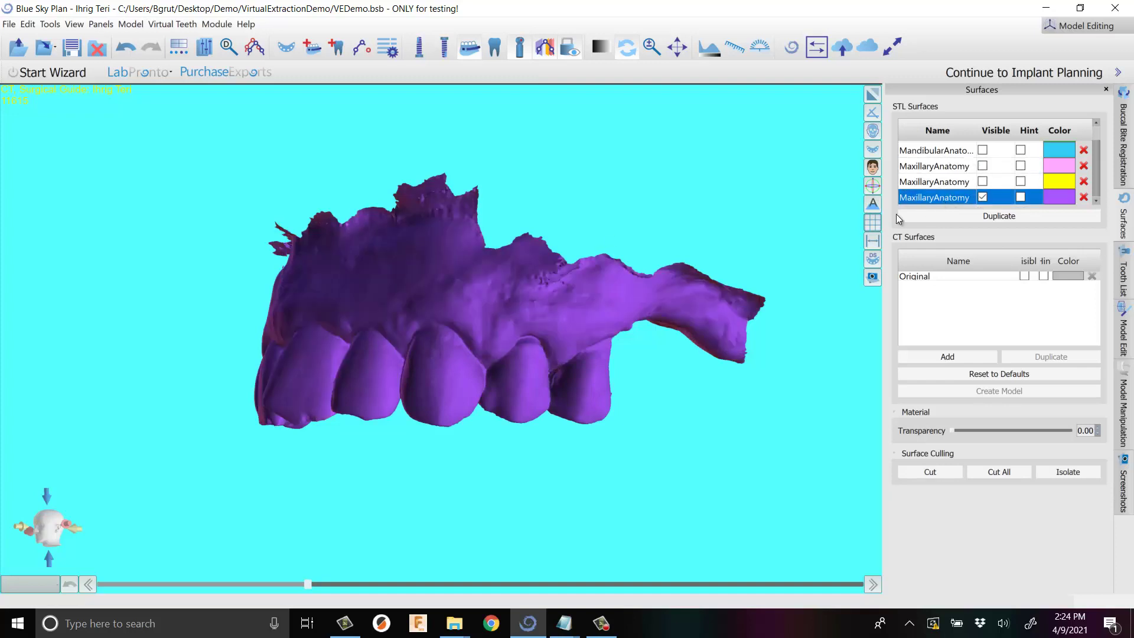
{"action": "left_click_drag", "start_coordinate": [473, 263], "coordinate": [520, 291]}
{"action": "scroll", "coordinate": [520, 283], "scroll_direction": "up", "scroll_amount": 3}
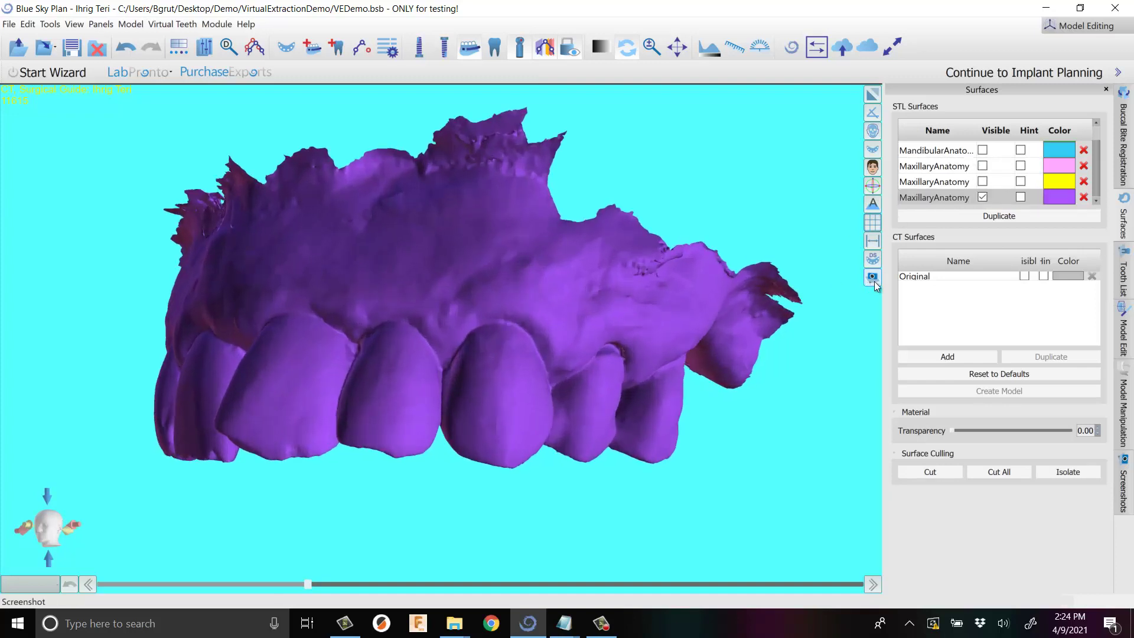
Paint a Selection Brush band on the purple surface along the facial gumline from the lateral incisor to the first premolar.
{"action": "left_click", "coordinate": [1123, 319]}
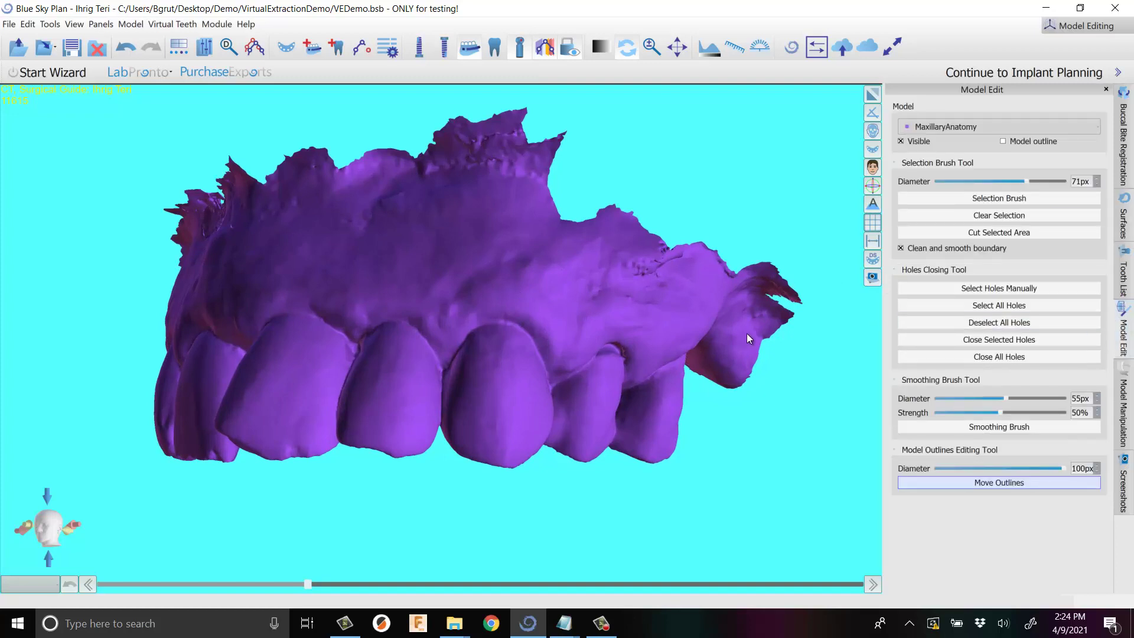
{"action": "left_click", "coordinate": [980, 198]}
{"action": "left_click_drag", "start_coordinate": [584, 275], "coordinate": [578, 315]}
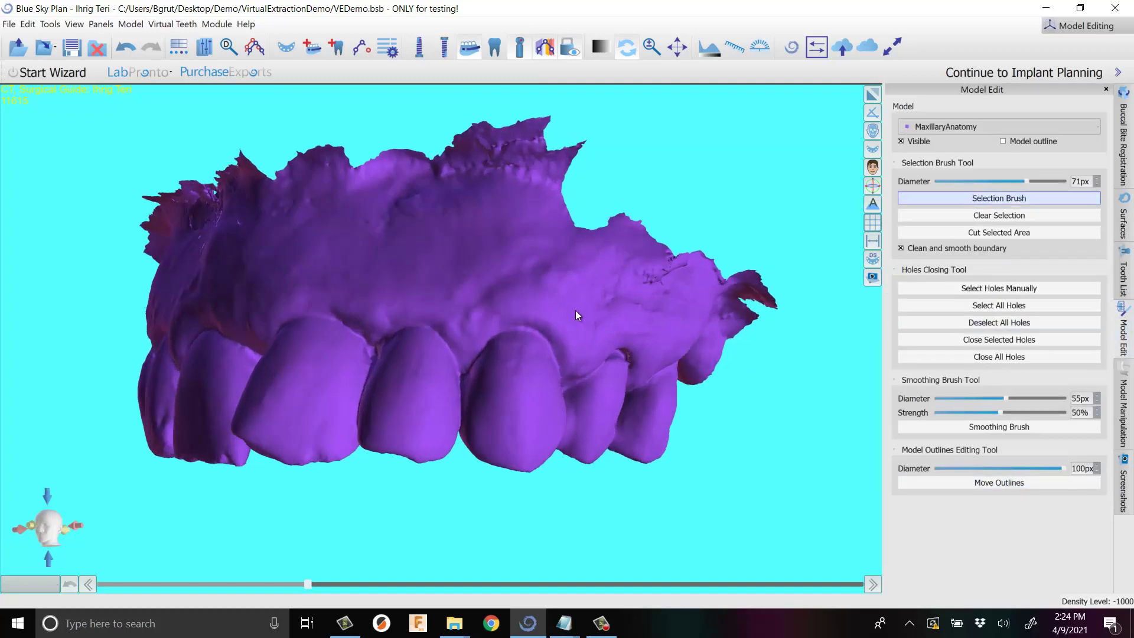
{"action": "scroll", "coordinate": [532, 331], "scroll_direction": "up", "scroll_amount": 5}
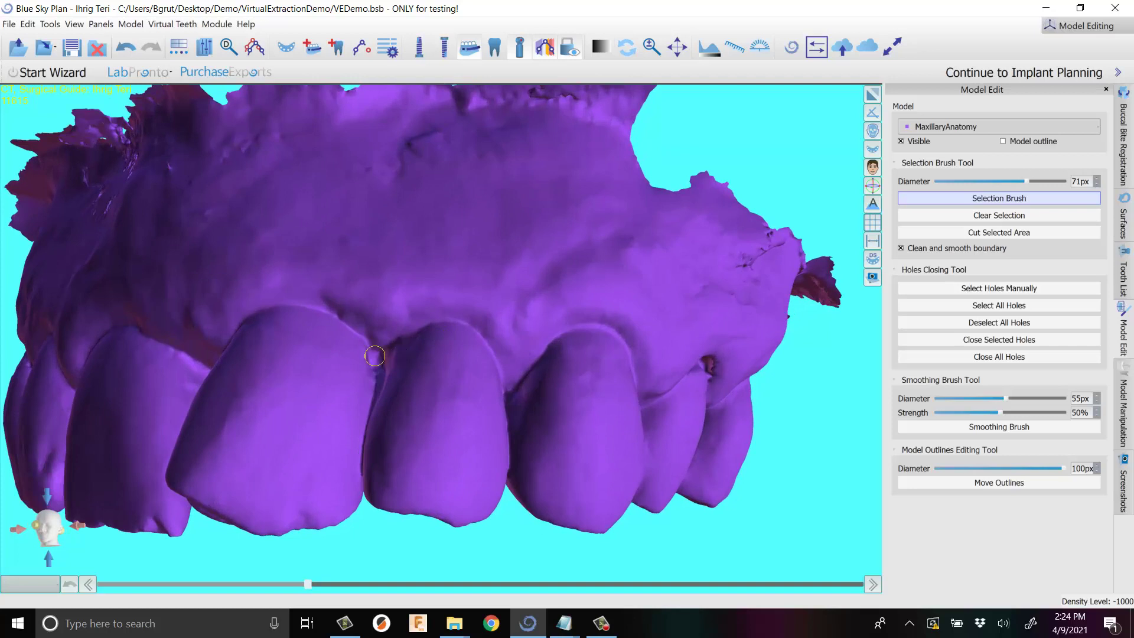
{"action": "left_click_drag", "start_coordinate": [395, 332], "coordinate": [425, 319]}
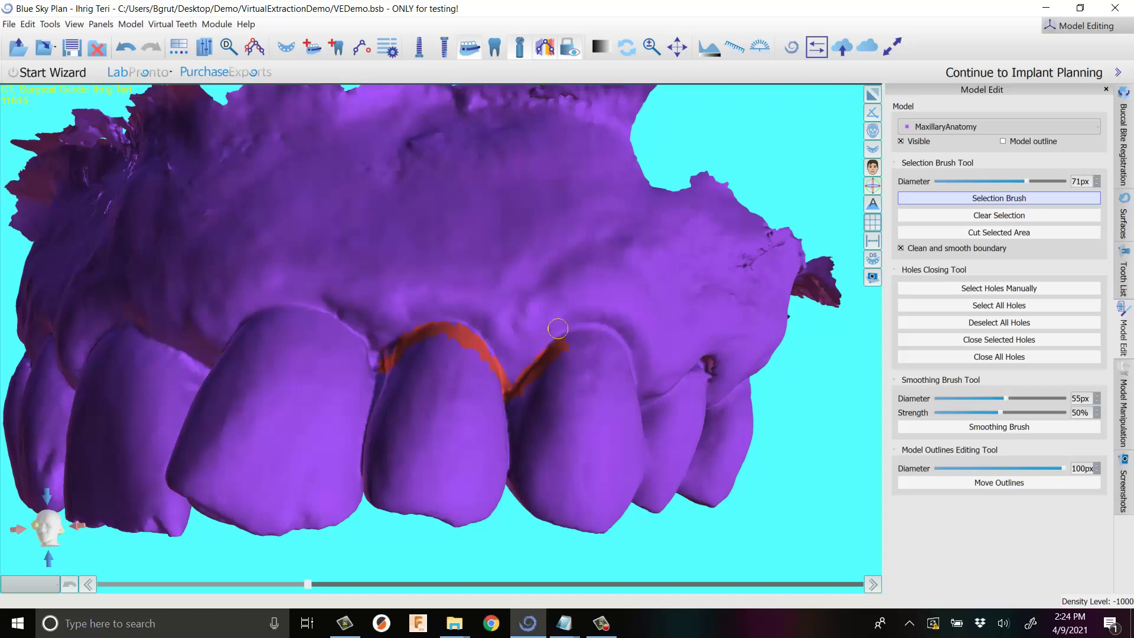
{"action": "left_click_drag", "start_coordinate": [558, 329], "coordinate": [600, 329]}
{"action": "mouse_move", "coordinate": [610, 338]}
{"action": "right_mouse_down"}
{"action": "mouse_move", "coordinate": [564, 369]}
{"action": "mouse_move", "coordinate": [502, 351]}
{"action": "right_mouse_up"}
{"action": "mouse_move", "coordinate": [537, 369]}
{"action": "left_mouse_down"}
{"action": "mouse_move", "coordinate": [546, 390]}
{"action": "mouse_move", "coordinate": [597, 408]}
{"action": "mouse_move", "coordinate": [622, 394]}
{"action": "left_mouse_up"}
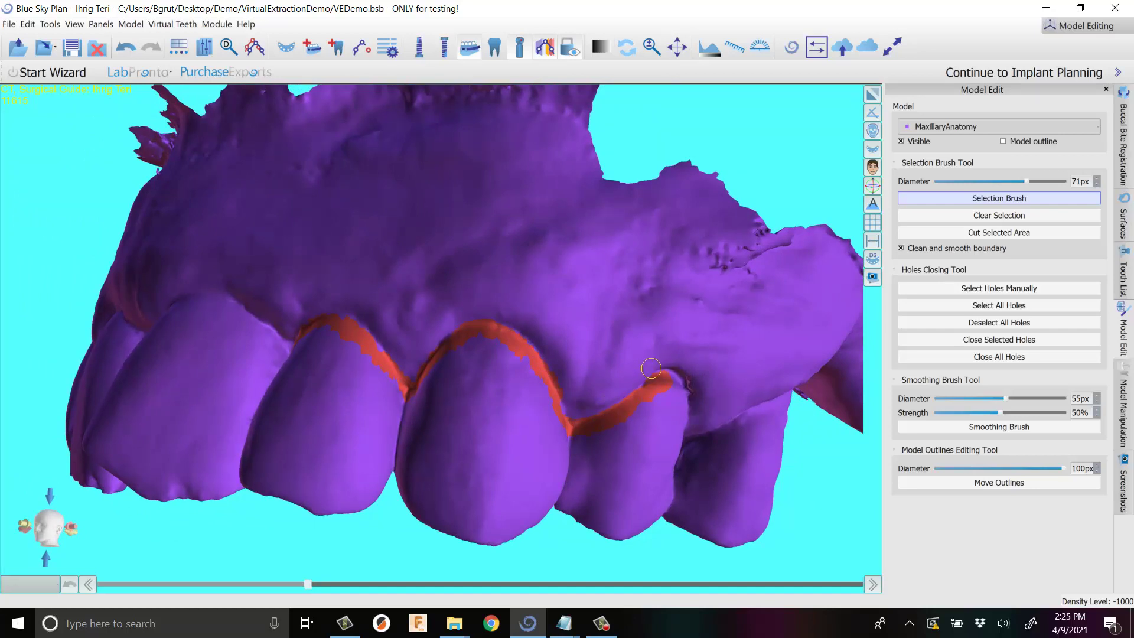
Extend the painted band along the buccal gumline of both premolars and around the back of the second premolar.
{"action": "right_click_drag", "start_coordinate": [672, 381], "coordinate": [538, 333]}
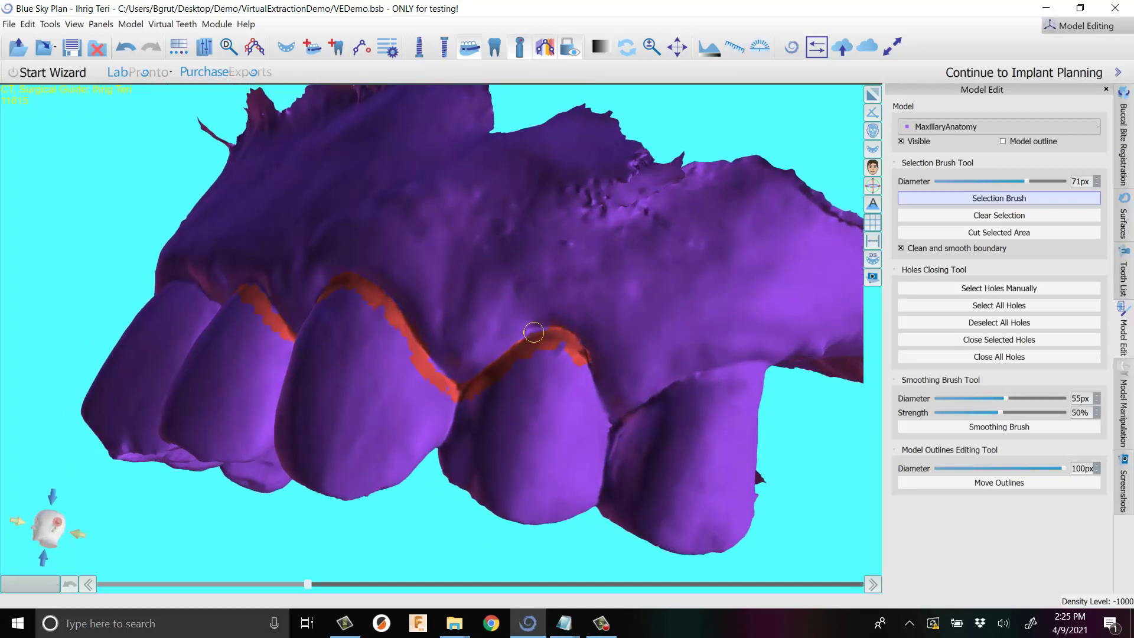
{"action": "mouse_move", "coordinate": [564, 353]}
{"action": "left_mouse_down"}
{"action": "mouse_move", "coordinate": [611, 407]}
{"action": "mouse_move", "coordinate": [631, 398]}
{"action": "left_mouse_up"}
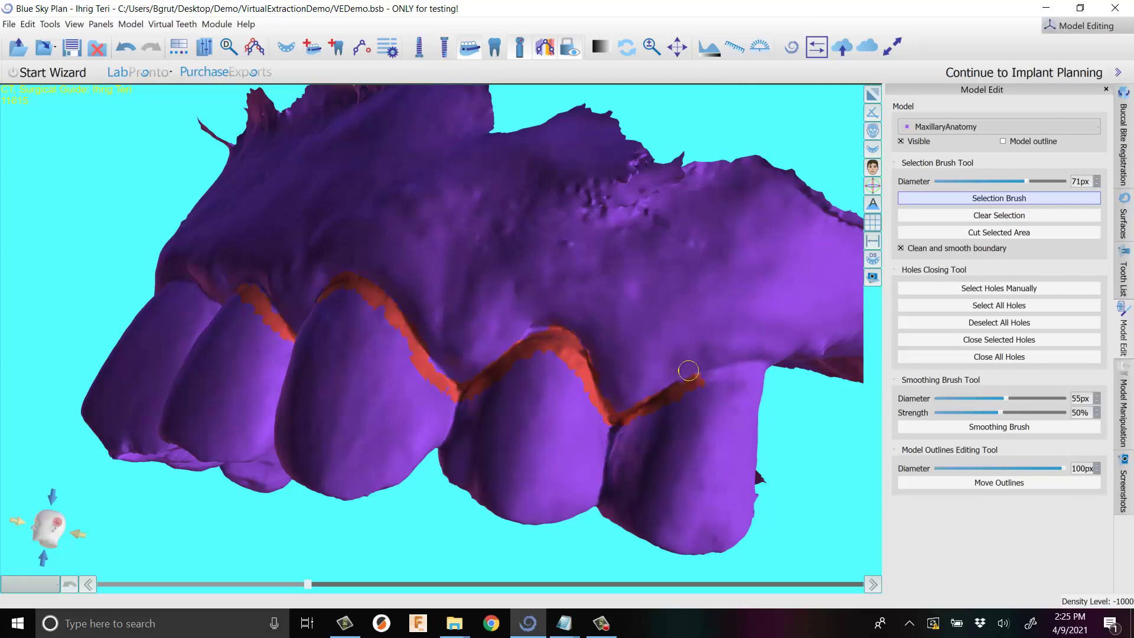
{"action": "left_click_drag", "start_coordinate": [688, 370], "coordinate": [719, 359]}
{"action": "right_click_drag", "start_coordinate": [617, 359], "coordinate": [420, 309]}
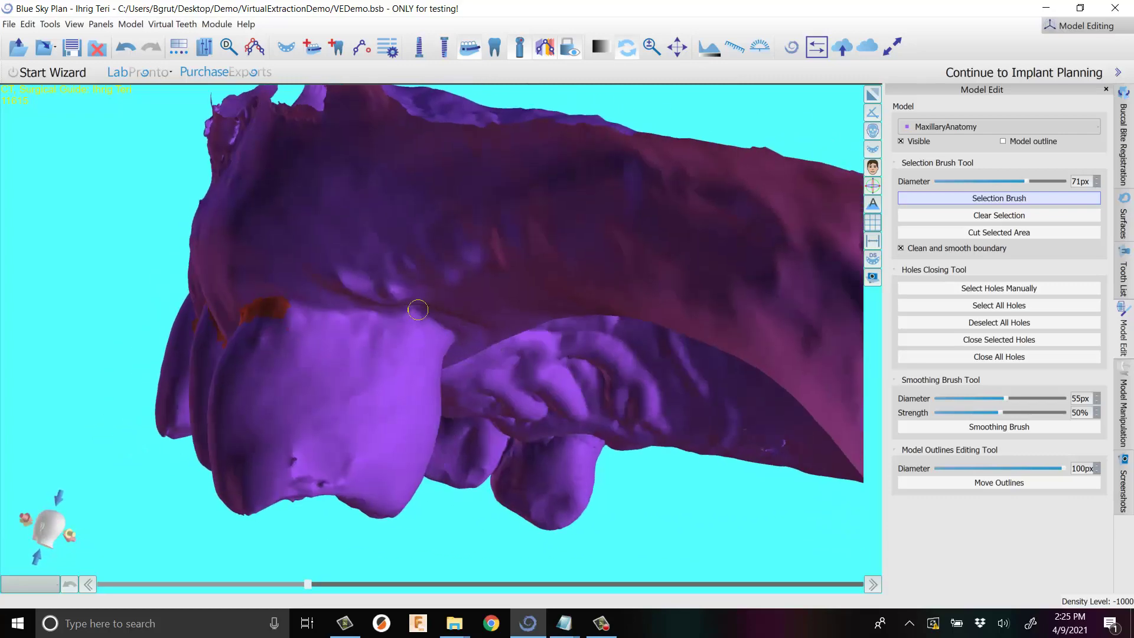
{"action": "left_click_drag", "start_coordinate": [322, 290], "coordinate": [369, 296]}
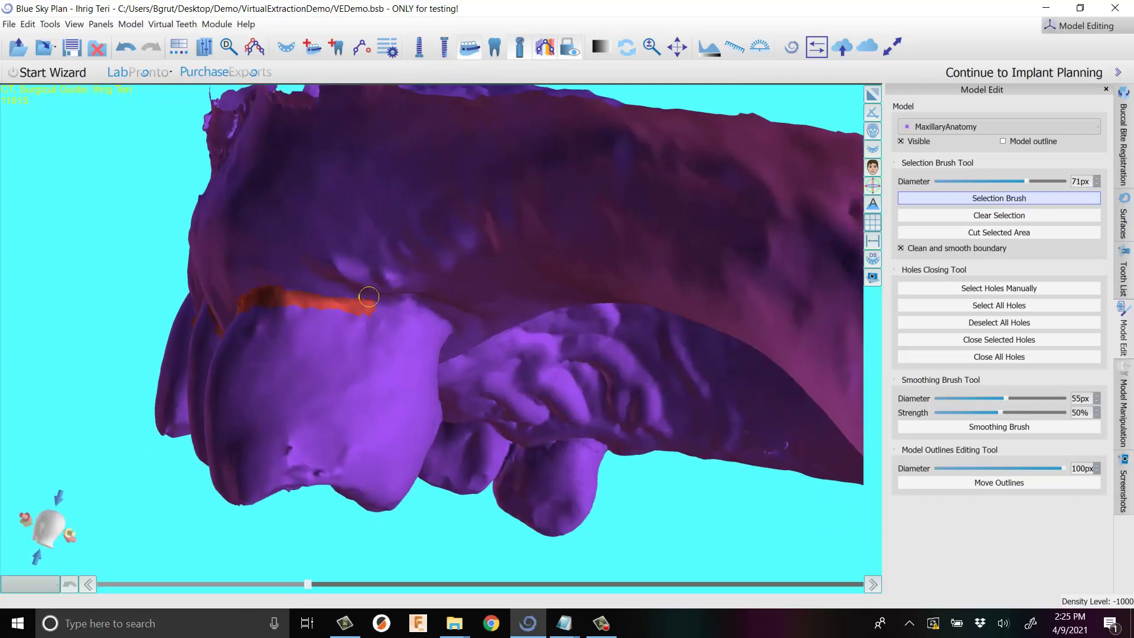
Paint the band along the palatal gumline of both premolars up to the edge of the canine.
{"action": "mouse_move", "coordinate": [426, 313]}
{"action": "right_mouse_down"}
{"action": "mouse_move", "coordinate": [527, 378]}
{"action": "mouse_move", "coordinate": [377, 226]}
{"action": "mouse_move", "coordinate": [353, 236]}
{"action": "mouse_move", "coordinate": [340, 262]}
{"action": "mouse_move", "coordinate": [301, 210]}
{"action": "right_mouse_up"}
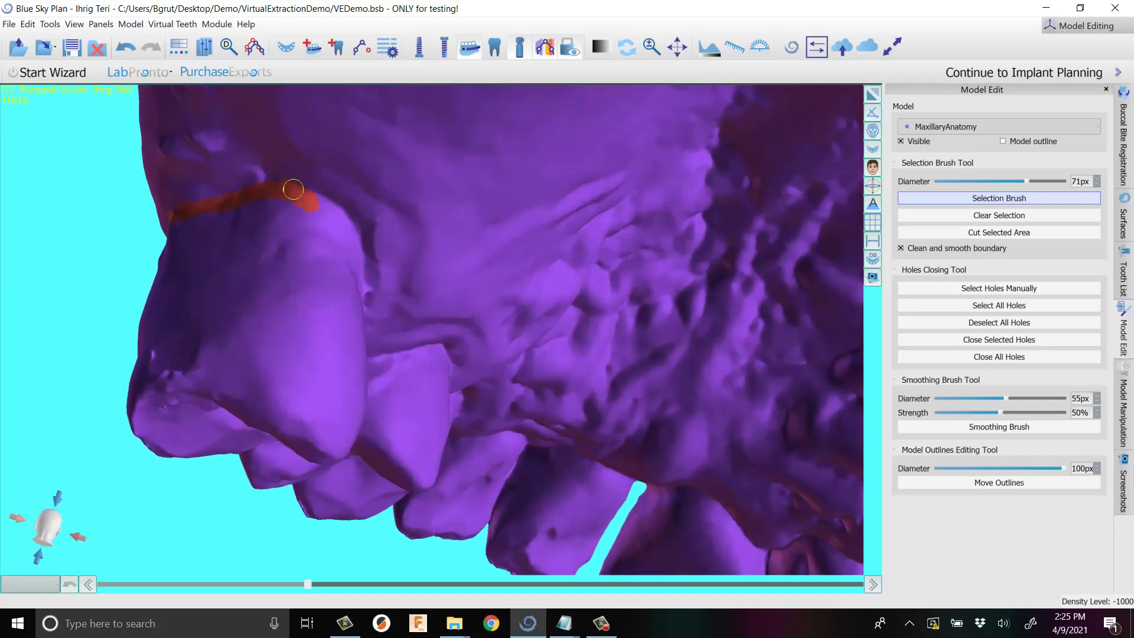
{"action": "mouse_move", "coordinate": [293, 189]}
{"action": "left_mouse_down"}
{"action": "mouse_move", "coordinate": [323, 201]}
{"action": "mouse_move", "coordinate": [352, 262]}
{"action": "left_mouse_up"}
{"action": "mouse_move", "coordinate": [352, 262]}
{"action": "right_mouse_down"}
{"action": "mouse_move", "coordinate": [377, 288]}
{"action": "mouse_move", "coordinate": [328, 239]}
{"action": "mouse_move", "coordinate": [251, 236]}
{"action": "right_mouse_up"}
{"action": "mouse_move", "coordinate": [242, 234]}
{"action": "left_mouse_down"}
{"action": "mouse_move", "coordinate": [285, 328]}
{"action": "mouse_move", "coordinate": [376, 322]}
{"action": "left_mouse_up"}
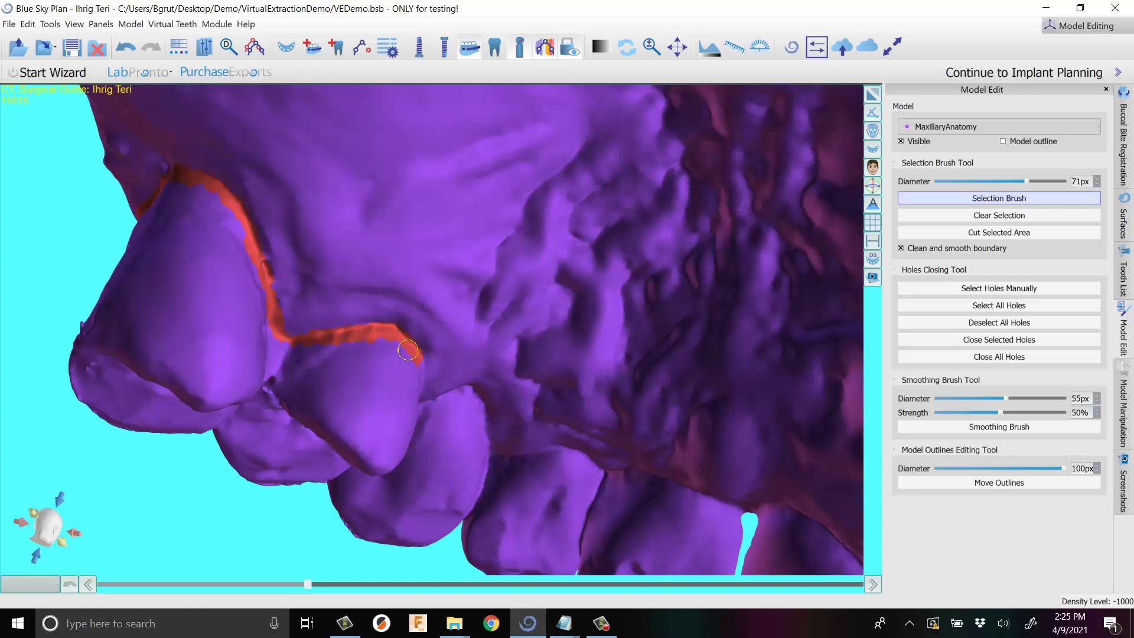
{"action": "mouse_move", "coordinate": [540, 380]}
{"action": "right_mouse_down"}
{"action": "mouse_move", "coordinate": [385, 297]}
{"action": "mouse_move", "coordinate": [373, 338]}
{"action": "right_mouse_up"}
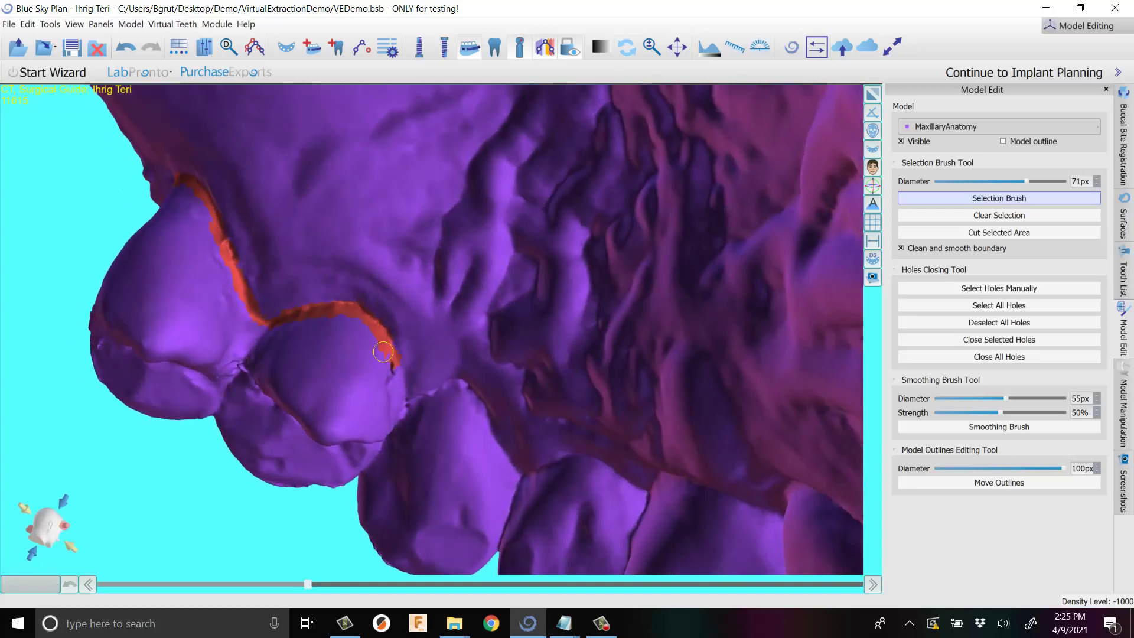
{"action": "left_click_drag", "start_coordinate": [402, 392], "coordinate": [440, 382]}
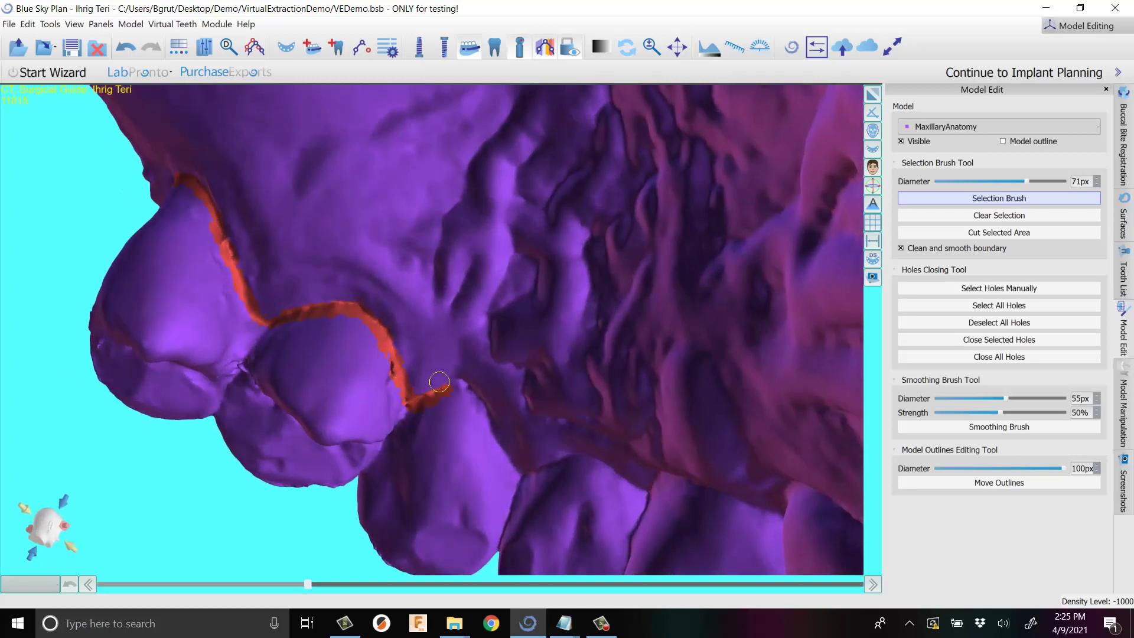
Paint the band along the palatal gumline of the canine and lateral incisor to the contact with the central incisor.
{"action": "mouse_move", "coordinate": [464, 388]}
{"action": "right_mouse_down"}
{"action": "mouse_move", "coordinate": [595, 407]}
{"action": "mouse_move", "coordinate": [519, 378]}
{"action": "mouse_move", "coordinate": [449, 417]}
{"action": "mouse_move", "coordinate": [485, 370]}
{"action": "right_mouse_up"}
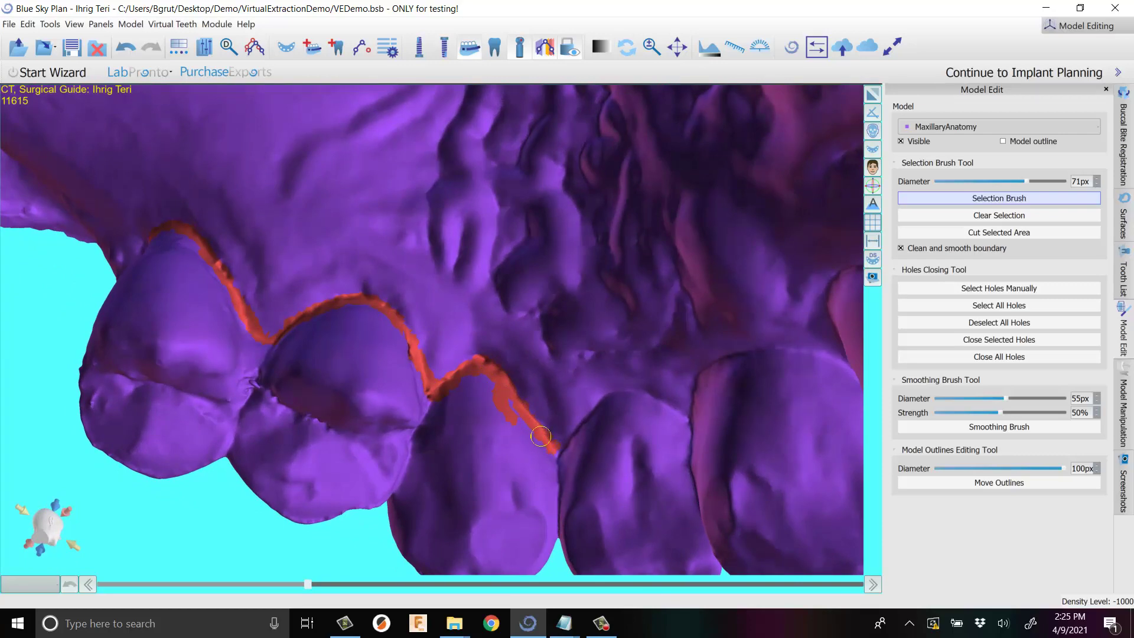
{"action": "right_click_drag", "start_coordinate": [551, 434], "coordinate": [597, 443]}
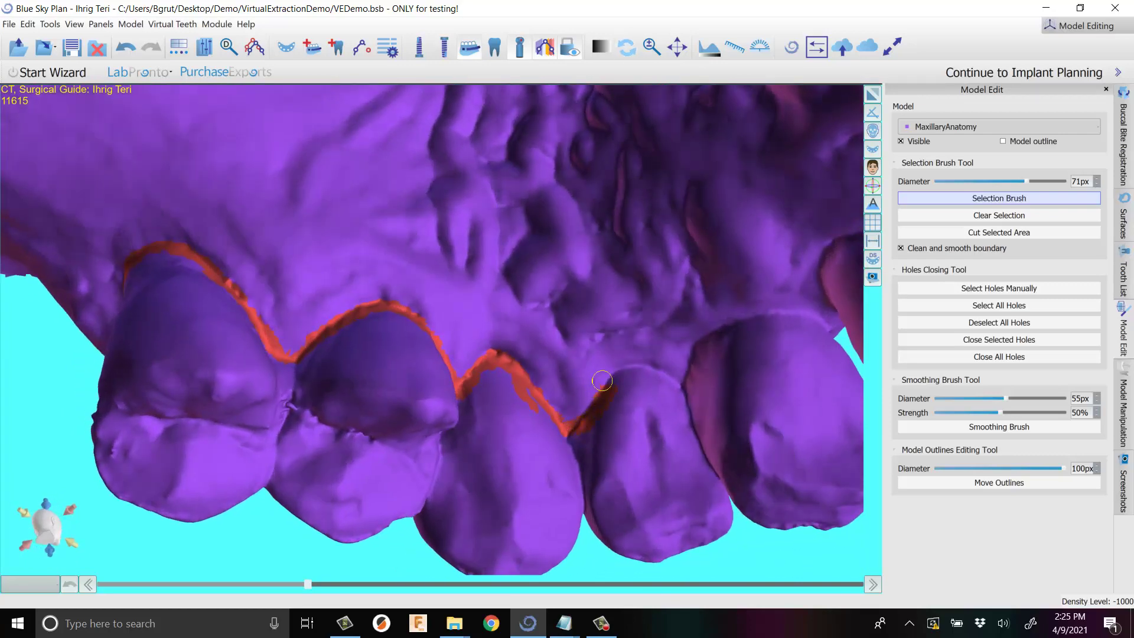
{"action": "left_click_drag", "start_coordinate": [602, 381], "coordinate": [606, 379]}
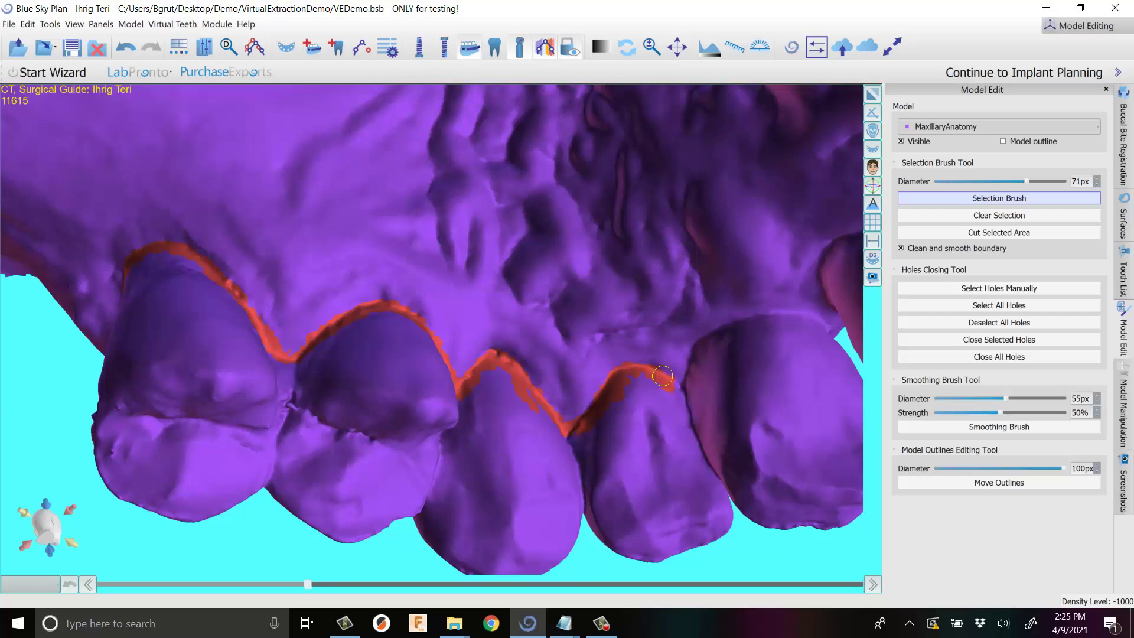
{"action": "right_click_drag", "start_coordinate": [679, 390], "coordinate": [235, 412]}
{"action": "scroll", "coordinate": [293, 387], "scroll_direction": "up", "scroll_amount": 4}
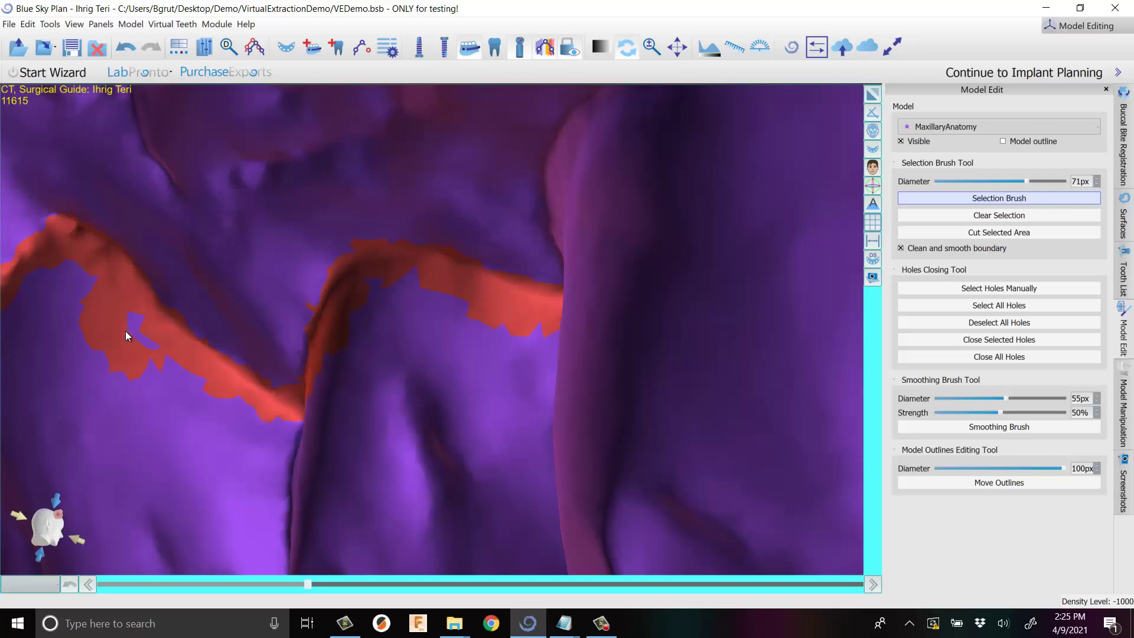
{"action": "mouse_move", "coordinate": [136, 326]}
{"action": "right_mouse_down"}
{"action": "mouse_move", "coordinate": [431, 384]}
{"action": "mouse_move", "coordinate": [613, 346]}
{"action": "mouse_move", "coordinate": [630, 317]}
{"action": "mouse_move", "coordinate": [518, 307]}
{"action": "mouse_move", "coordinate": [537, 377]}
{"action": "mouse_move", "coordinate": [487, 356]}
{"action": "mouse_move", "coordinate": [505, 311]}
{"action": "right_mouse_up"}
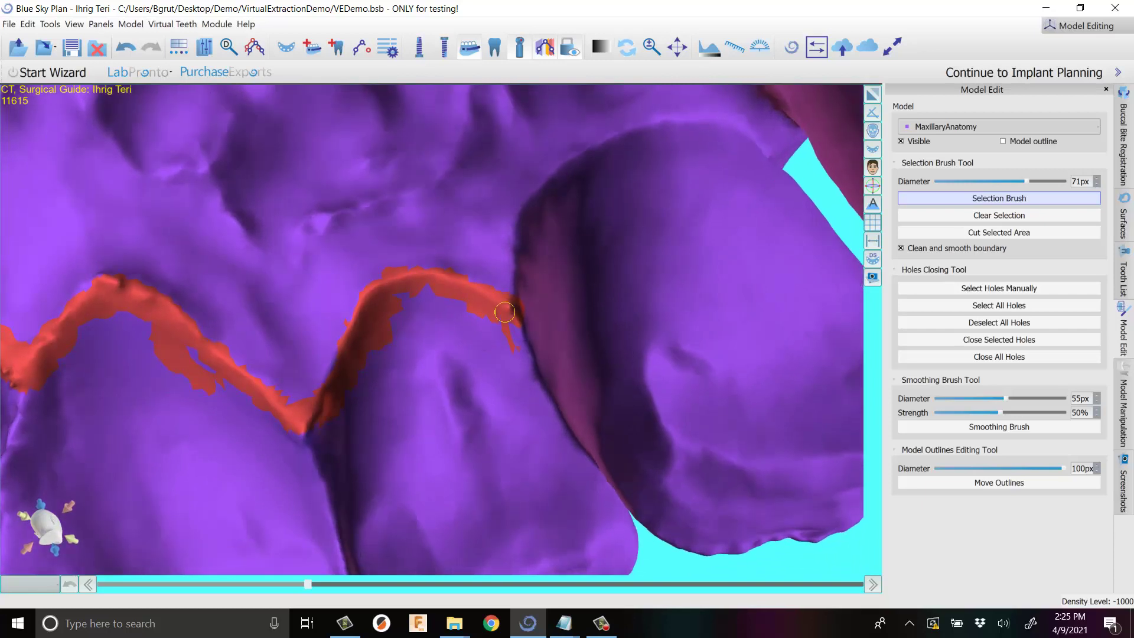
{"action": "left_click_drag", "start_coordinate": [520, 363], "coordinate": [519, 359]}
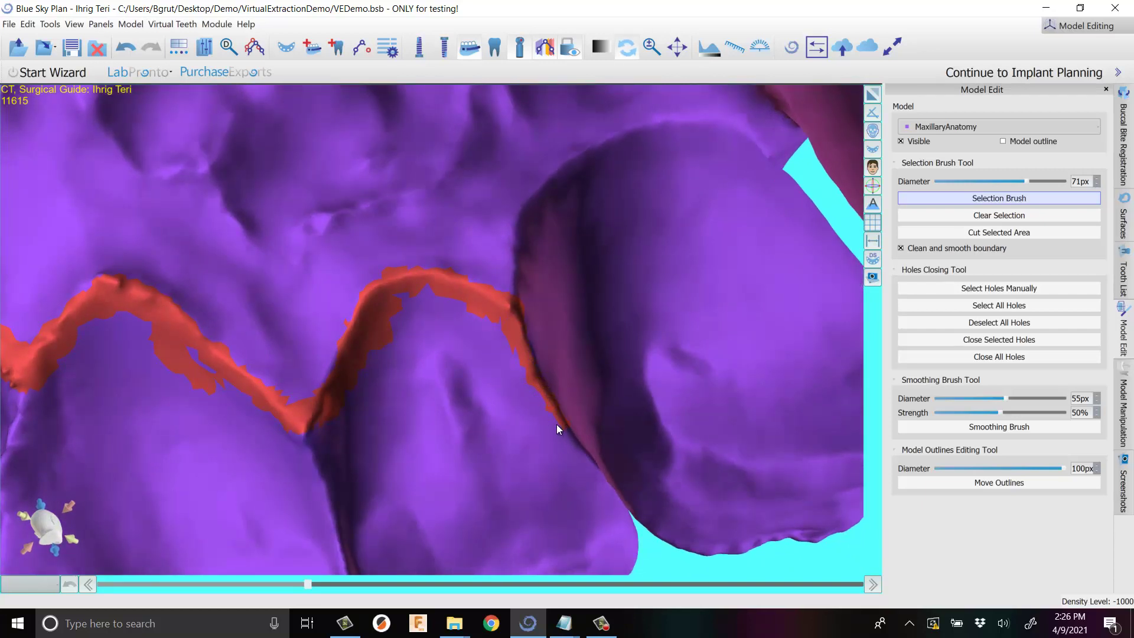
Close the painted loop between the lateral and central incisors, and cut the selected band out of the surface.
{"action": "right_click_drag", "start_coordinate": [556, 424], "coordinate": [572, 380]}
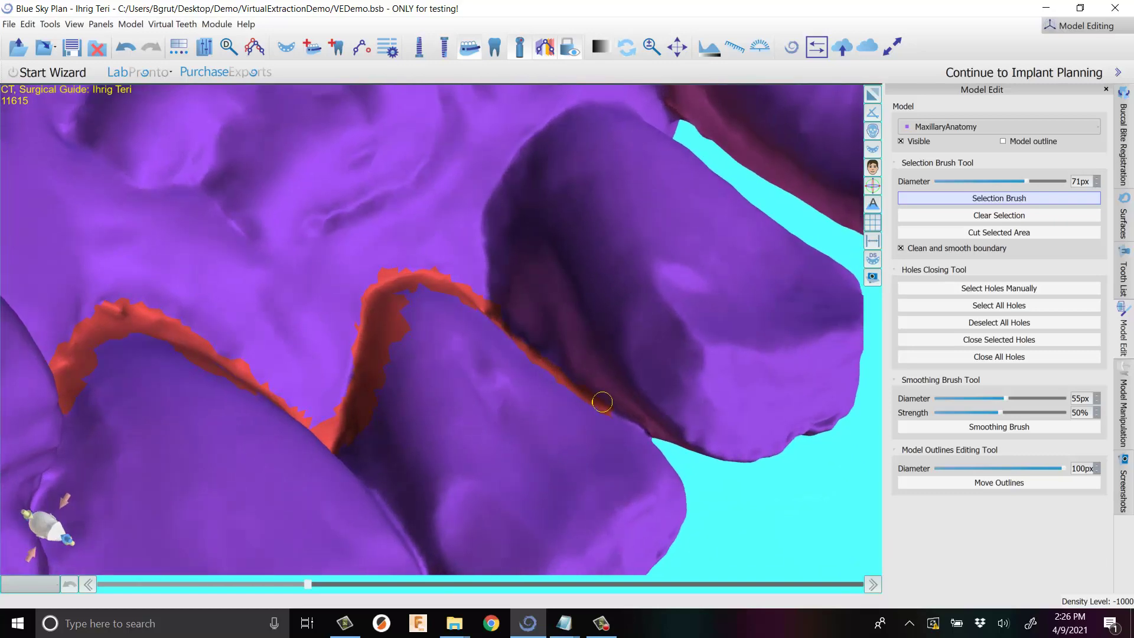
{"action": "mouse_move", "coordinate": [640, 426]}
{"action": "right_mouse_down"}
{"action": "mouse_move", "coordinate": [613, 364]}
{"action": "mouse_move", "coordinate": [466, 281]}
{"action": "mouse_move", "coordinate": [549, 325]}
{"action": "mouse_move", "coordinate": [600, 335]}
{"action": "mouse_move", "coordinate": [584, 306]}
{"action": "mouse_move", "coordinate": [381, 282]}
{"action": "right_mouse_up"}
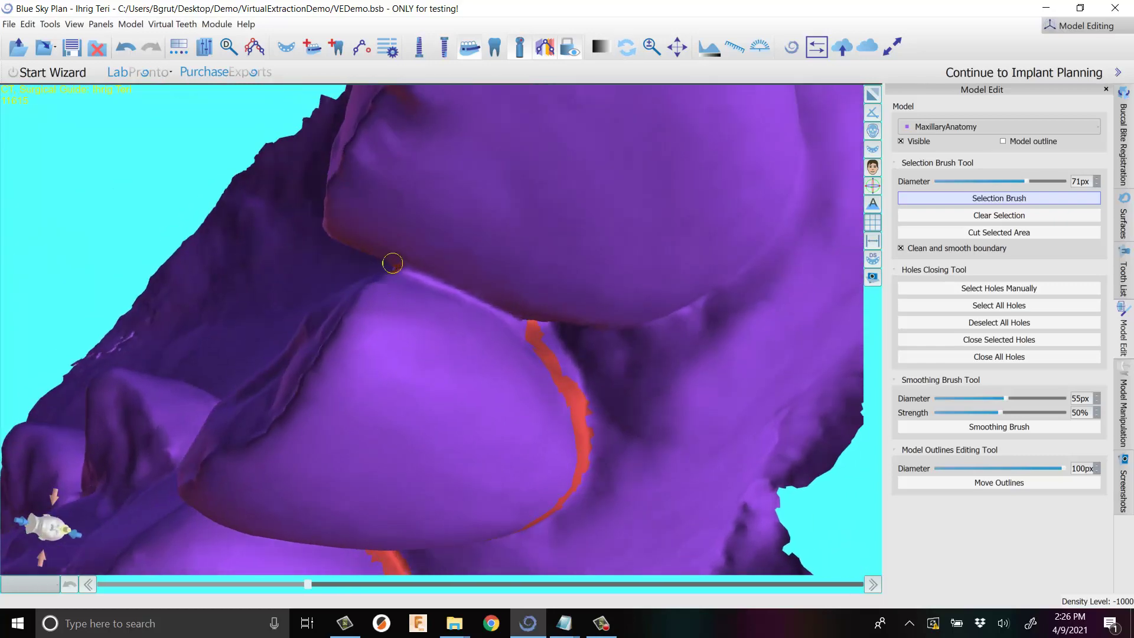
{"action": "left_click_drag", "start_coordinate": [392, 263], "coordinate": [535, 322]}
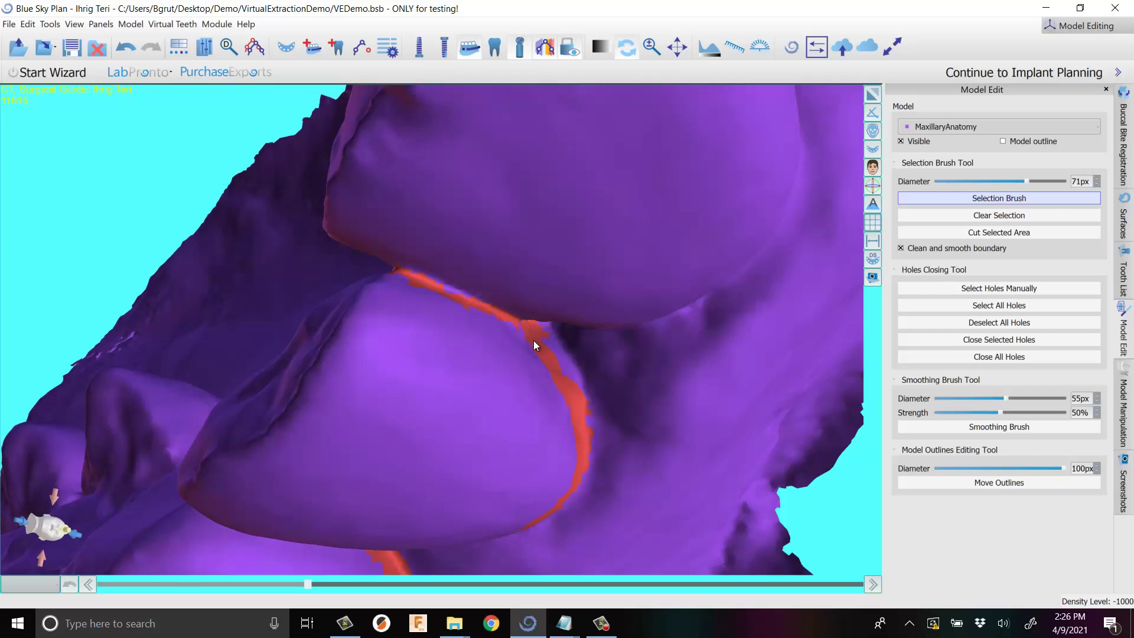
{"action": "mouse_move", "coordinate": [534, 347]}
{"action": "right_mouse_down"}
{"action": "mouse_move", "coordinate": [395, 252]}
{"action": "mouse_move", "coordinate": [446, 275]}
{"action": "right_mouse_up"}
{"action": "mouse_move", "coordinate": [465, 284]}
{"action": "left_mouse_down"}
{"action": "mouse_move", "coordinate": [476, 290]}
{"action": "mouse_move", "coordinate": [469, 281]}
{"action": "left_mouse_up"}
{"action": "right_click_drag", "start_coordinate": [477, 293], "coordinate": [681, 407]}
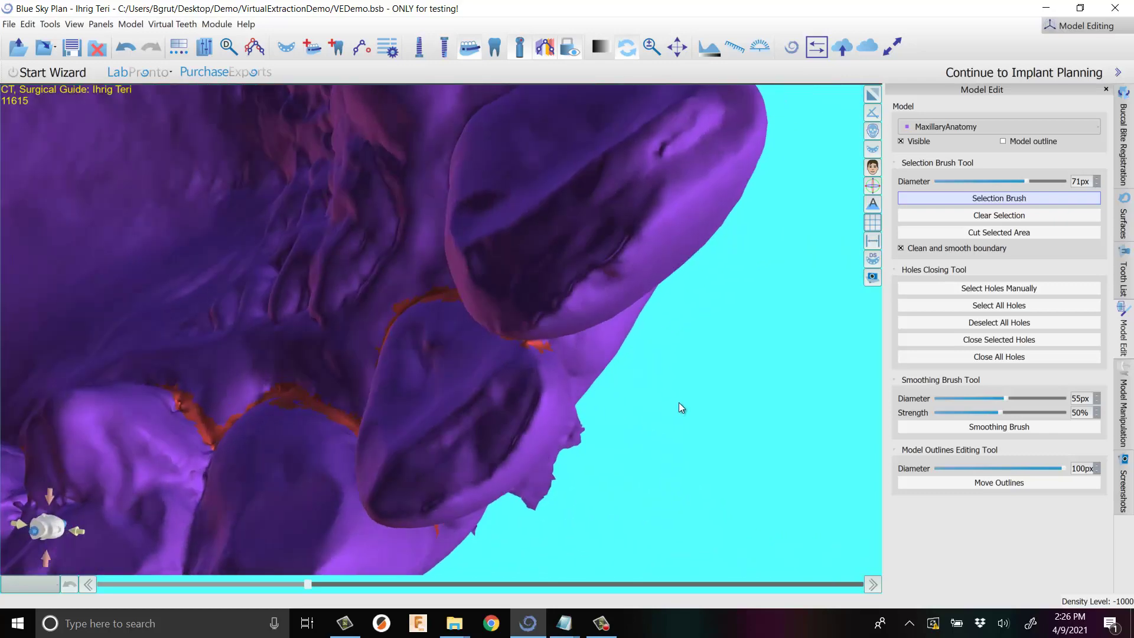
{"action": "left_click", "coordinate": [995, 237]}
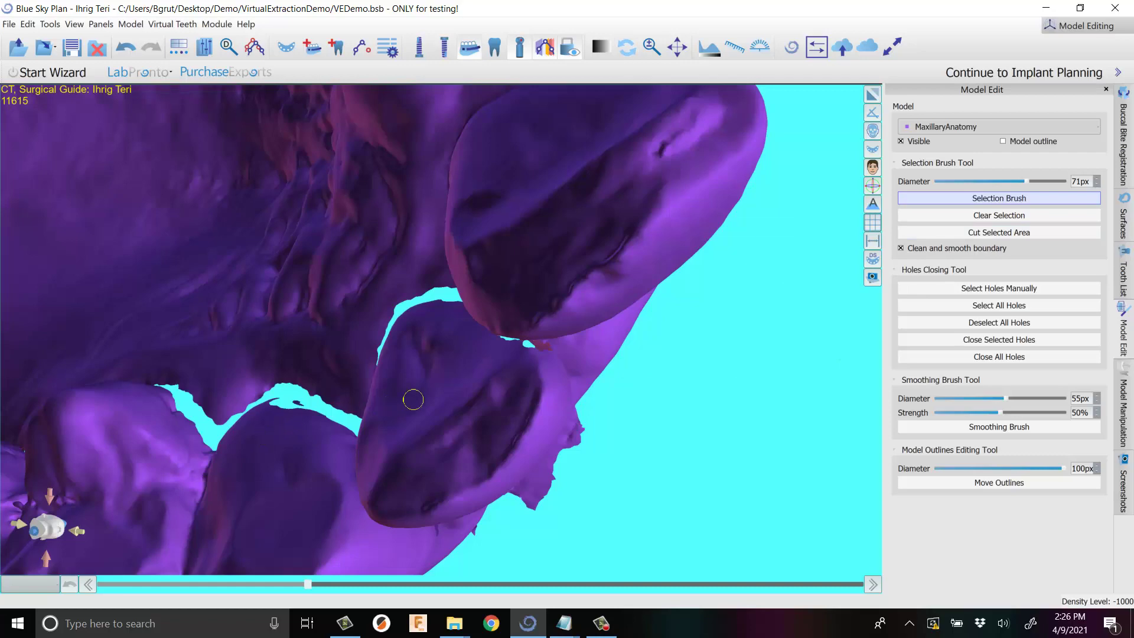
Try to select the outlined teeth as a separate piece, and undo the selection.
{"action": "left_click_drag", "start_coordinate": [440, 405], "coordinate": [616, 281]}
{"action": "scroll", "coordinate": [623, 371], "scroll_direction": "up", "scroll_amount": 5}
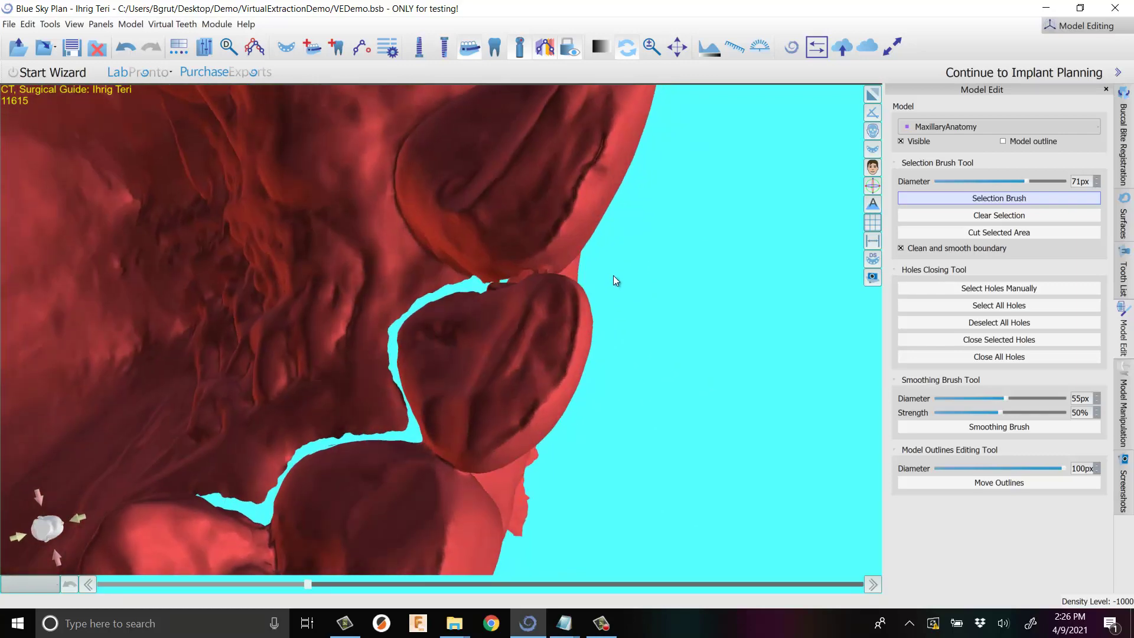
{"action": "key", "text": "ctrl+z"}
{"action": "scroll", "coordinate": [607, 273], "scroll_direction": "up", "scroll_amount": 5}
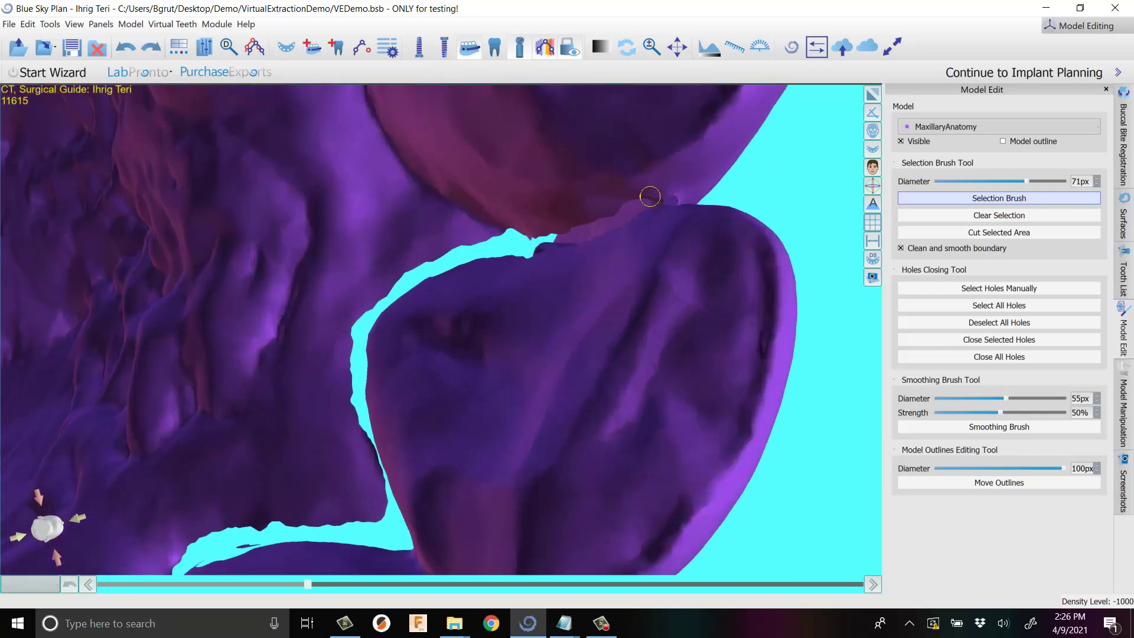
{"action": "double_click", "coordinate": [648, 194]}
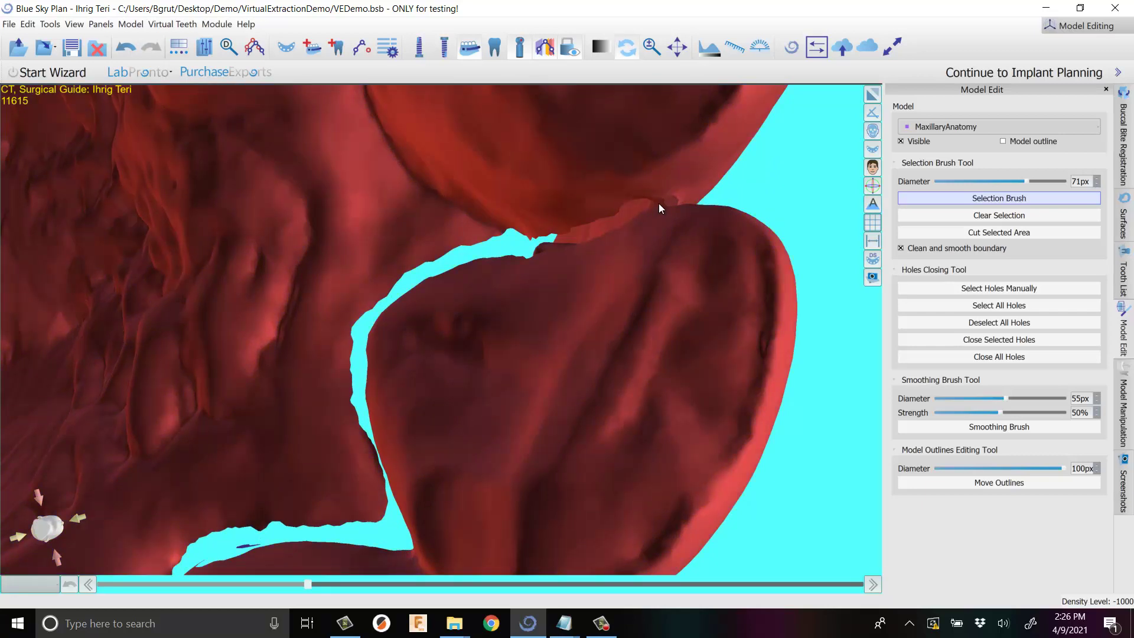
{"action": "key", "text": "ctrl+z"}
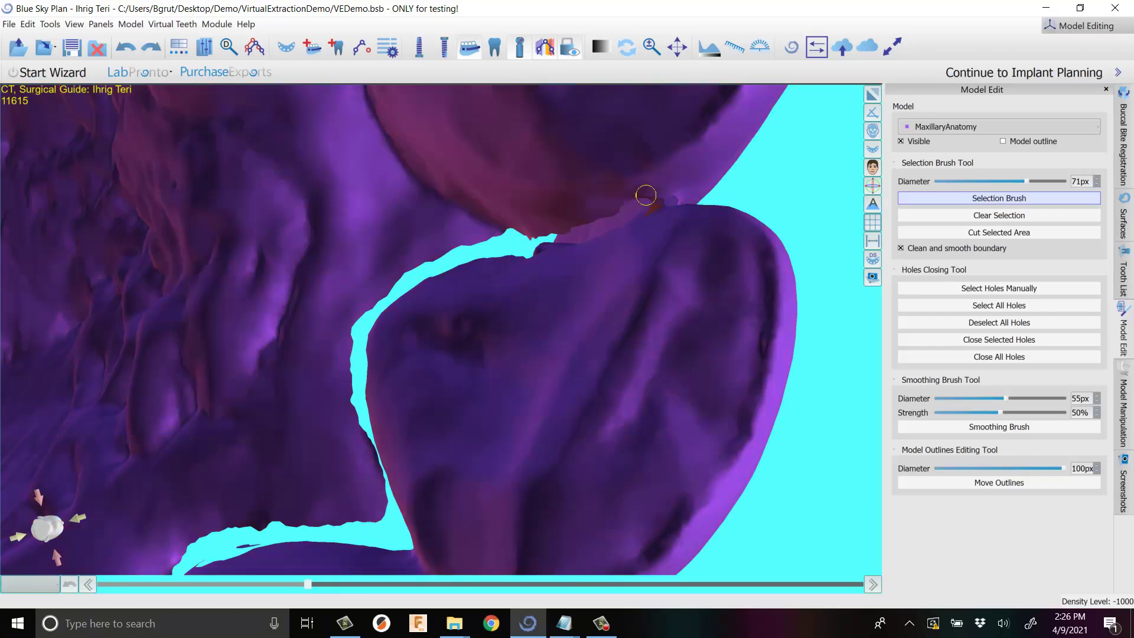
Cut the remaining bridge between the lateral and central incisors, and remove the separated teeth from the purple surface.
{"action": "left_click", "coordinate": [981, 235]}
{"action": "scroll", "coordinate": [620, 285], "scroll_direction": "down", "scroll_amount": 8}
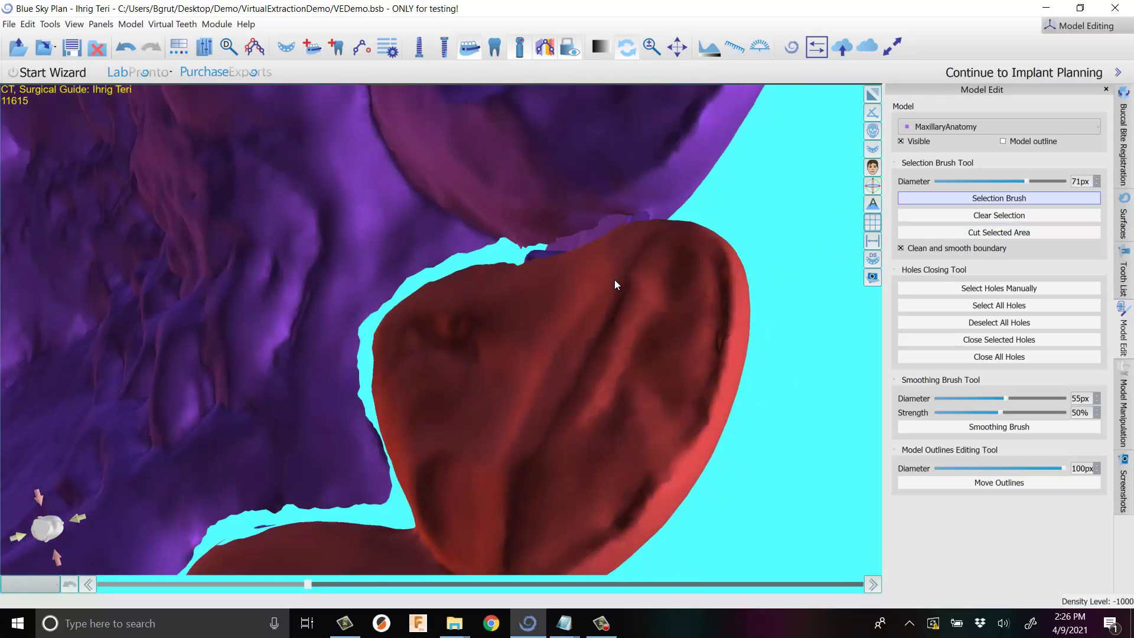
{"action": "right_click_drag", "start_coordinate": [660, 385], "coordinate": [437, 366]}
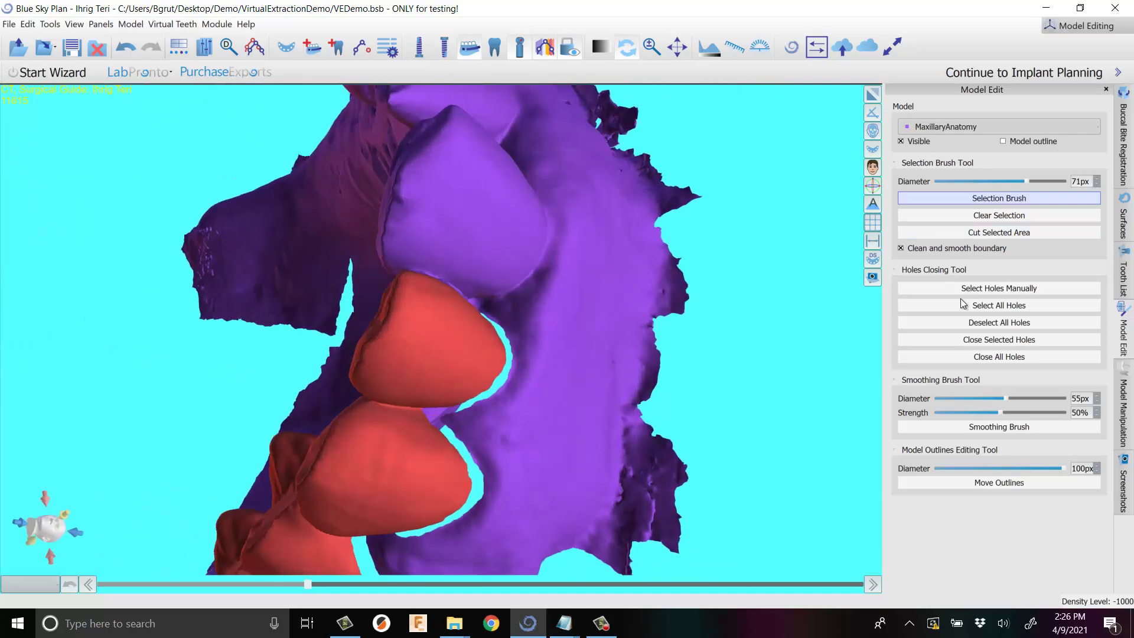
{"action": "left_click", "coordinate": [997, 233]}
{"action": "mouse_move", "coordinate": [214, 302]}
{"action": "right_mouse_down"}
{"action": "mouse_move", "coordinate": [442, 383]}
{"action": "mouse_move", "coordinate": [595, 478]}
{"action": "mouse_move", "coordinate": [267, 427]}
{"action": "mouse_move", "coordinate": [402, 424]}
{"action": "mouse_move", "coordinate": [335, 459]}
{"action": "mouse_move", "coordinate": [291, 408]}
{"action": "mouse_move", "coordinate": [294, 360]}
{"action": "mouse_move", "coordinate": [331, 415]}
{"action": "right_mouse_up"}
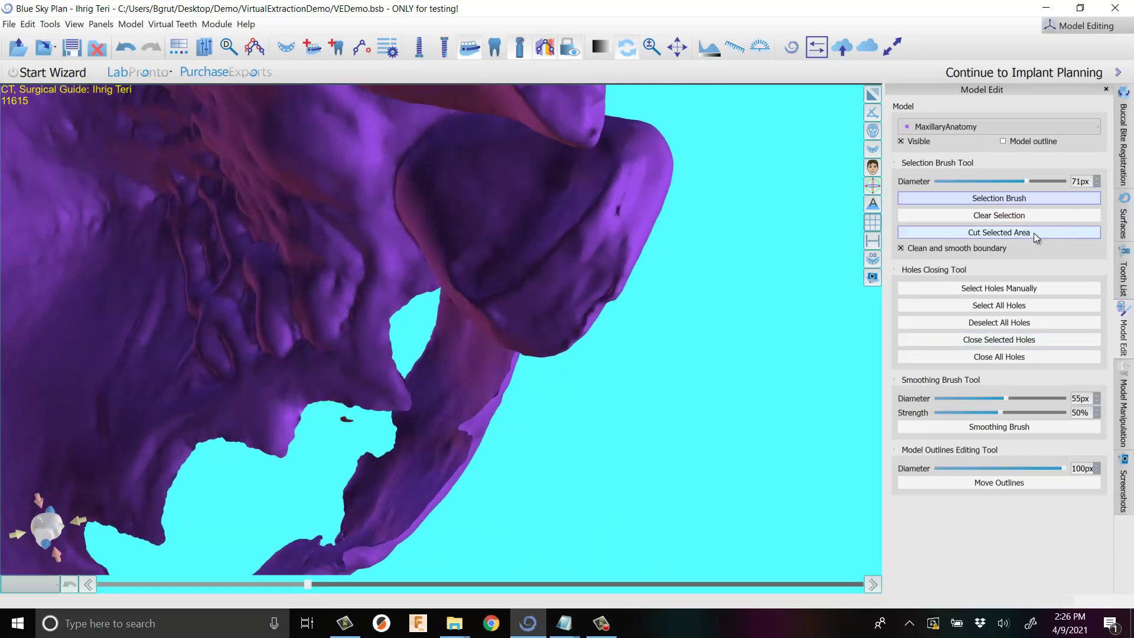
{"action": "left_click", "coordinate": [1012, 236]}
{"action": "right_click_drag", "start_coordinate": [381, 383], "coordinate": [490, 172]}
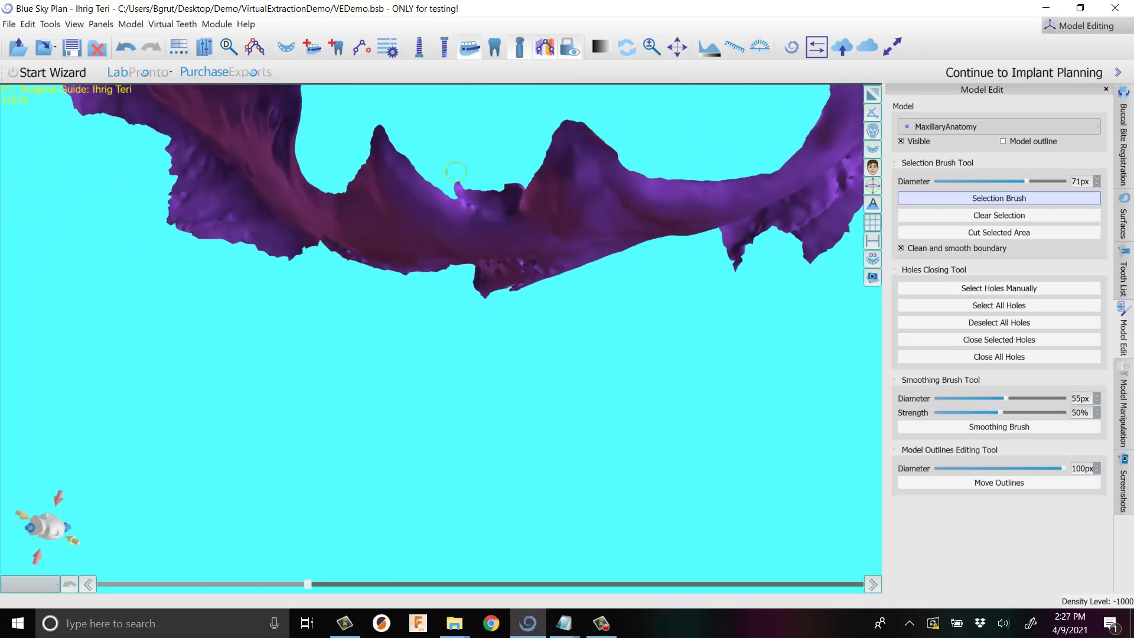
Brush a band around the leftover tooth fragment between the two pointed papillae, cut it out, and remove the separated pieces.
{"action": "mouse_move", "coordinate": [489, 214]}
{"action": "right_mouse_down"}
{"action": "mouse_move", "coordinate": [507, 182]}
{"action": "mouse_move", "coordinate": [473, 245]}
{"action": "mouse_move", "coordinate": [385, 255]}
{"action": "right_mouse_up"}
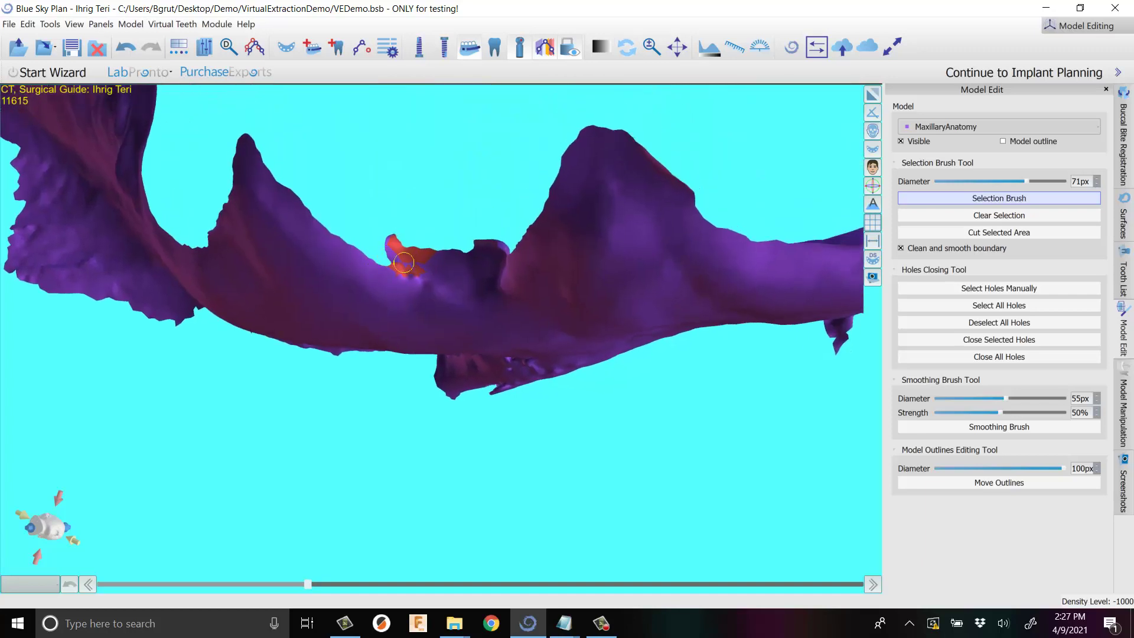
{"action": "left_click_drag", "start_coordinate": [404, 263], "coordinate": [458, 281]}
{"action": "mouse_move", "coordinate": [477, 298]}
{"action": "right_mouse_down"}
{"action": "mouse_move", "coordinate": [610, 271]}
{"action": "mouse_move", "coordinate": [691, 281]}
{"action": "right_mouse_up"}
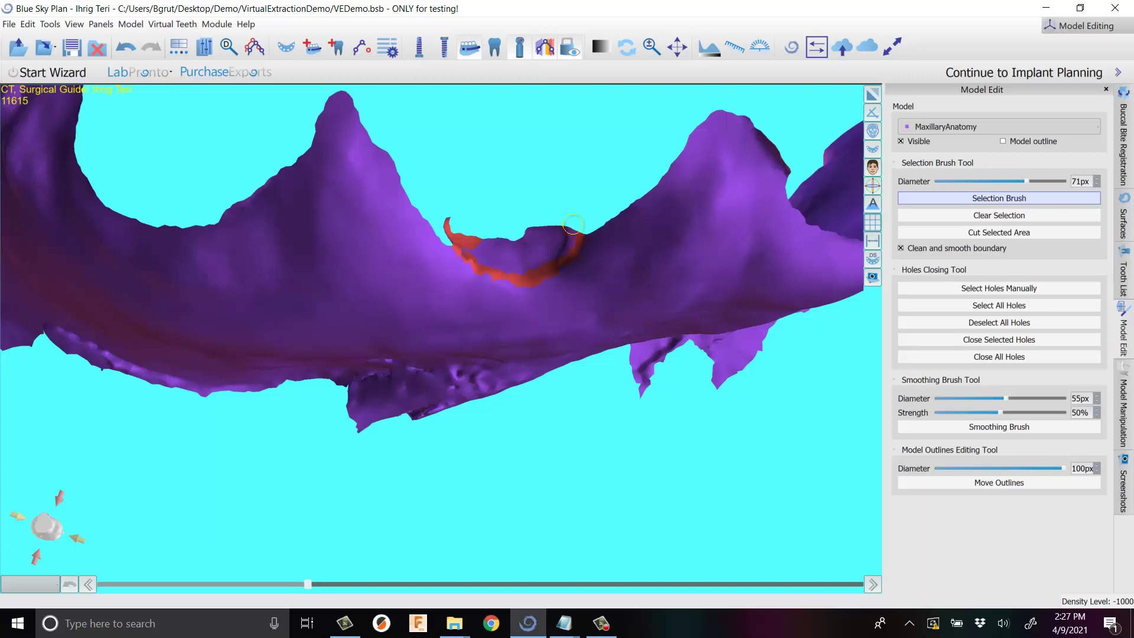
{"action": "left_click", "coordinate": [943, 234]}
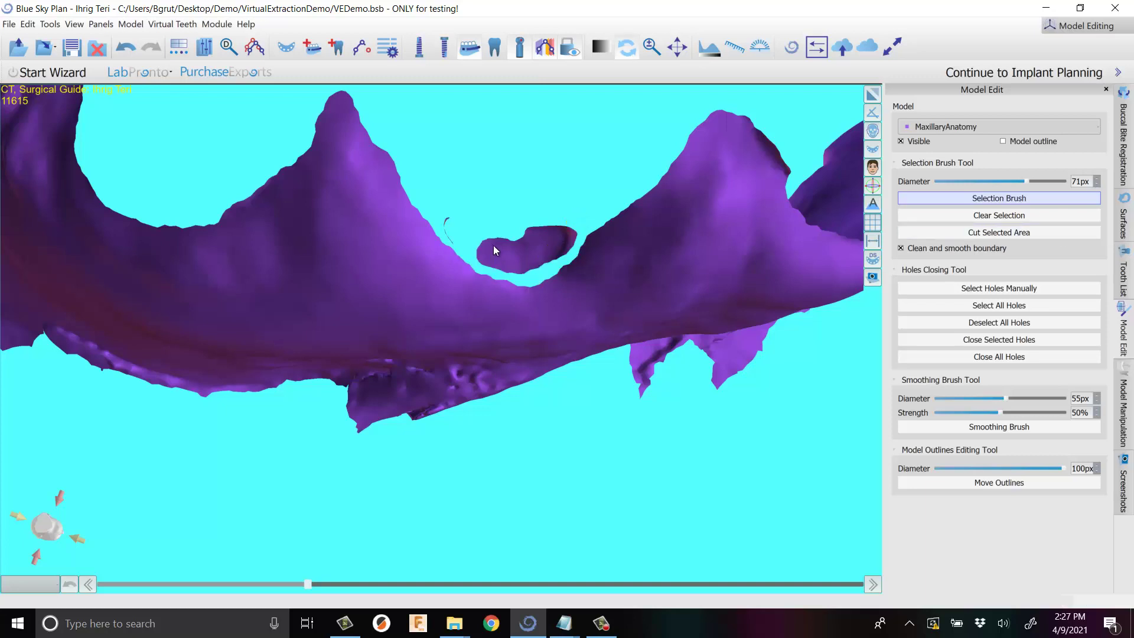
{"action": "mouse_move", "coordinate": [519, 236]}
{"action": "right_mouse_down"}
{"action": "mouse_move", "coordinate": [460, 276]}
{"action": "mouse_move", "coordinate": [375, 236]}
{"action": "right_mouse_up"}
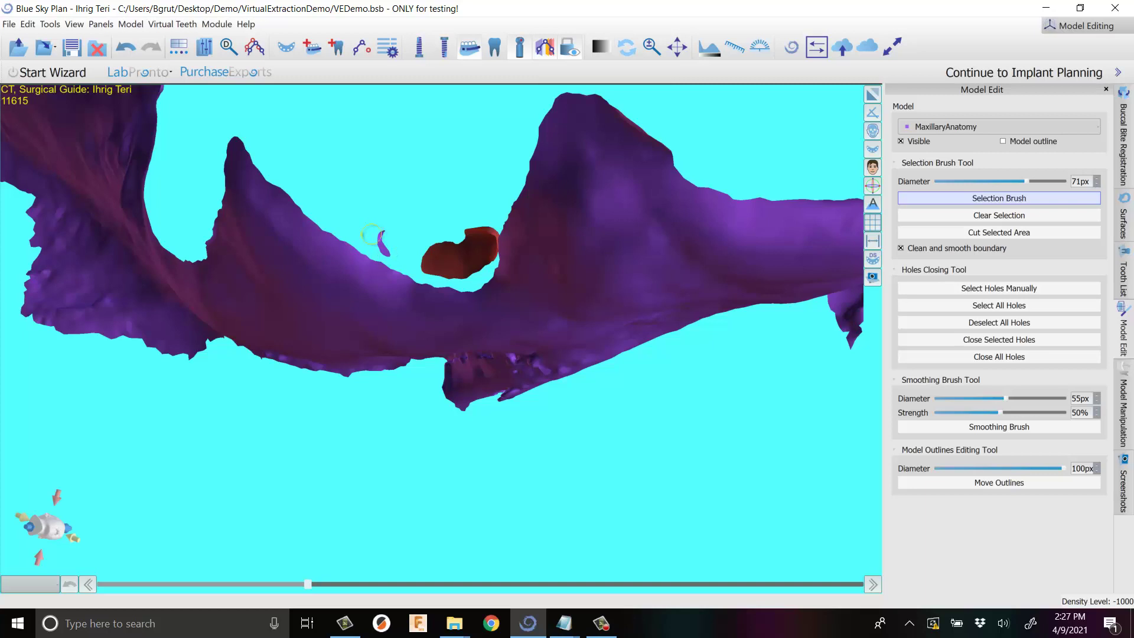
{"action": "left_click", "coordinate": [930, 234]}
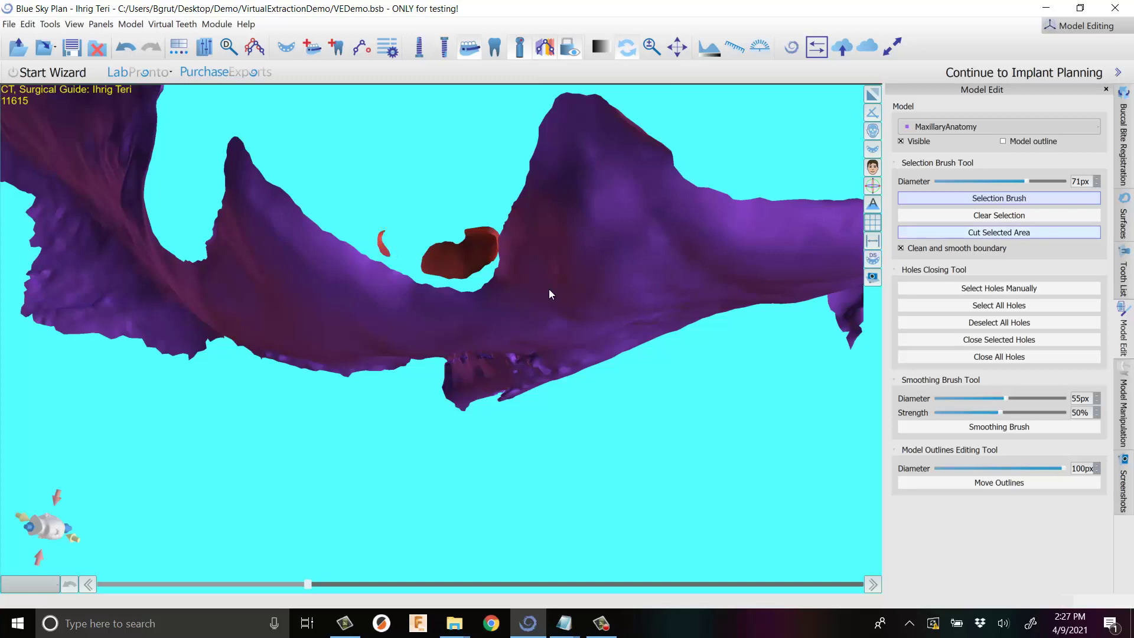
Manually select the holes left by the extracted teeth on the purple surface, and close them.
{"action": "right_click_drag", "start_coordinate": [549, 290], "coordinate": [844, 318]}
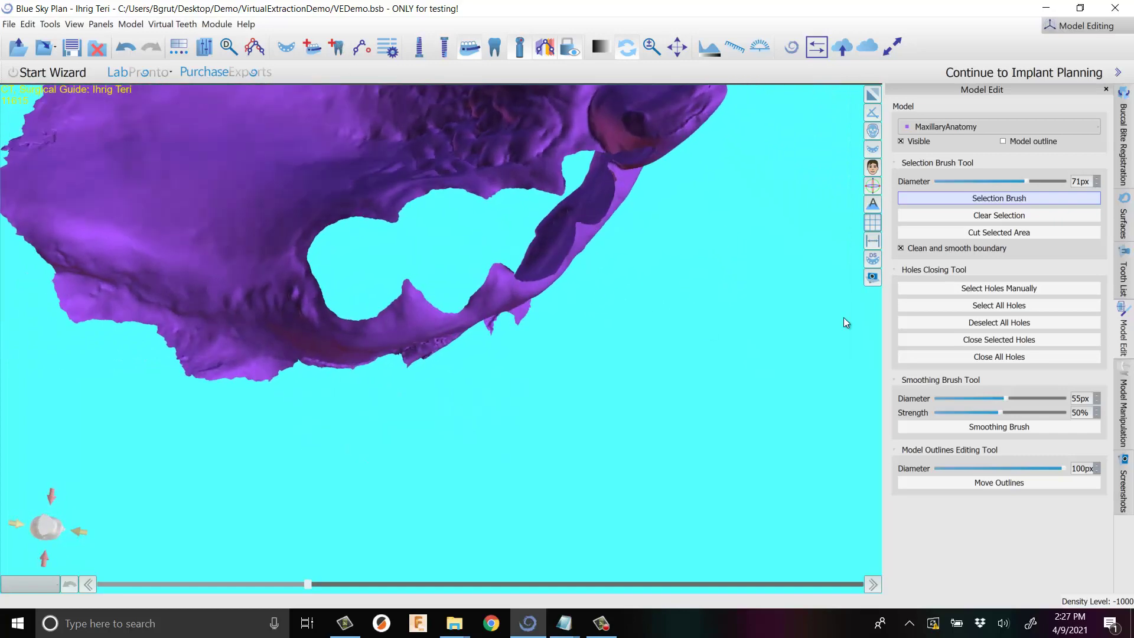
{"action": "left_click", "coordinate": [1014, 289]}
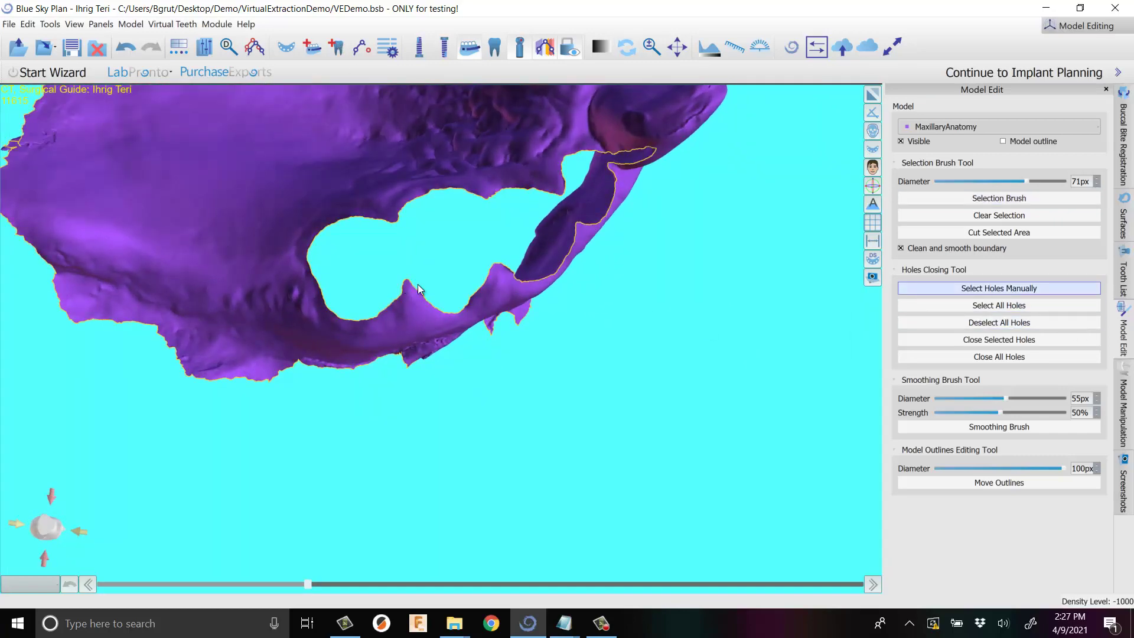
{"action": "left_click", "coordinate": [936, 341]}
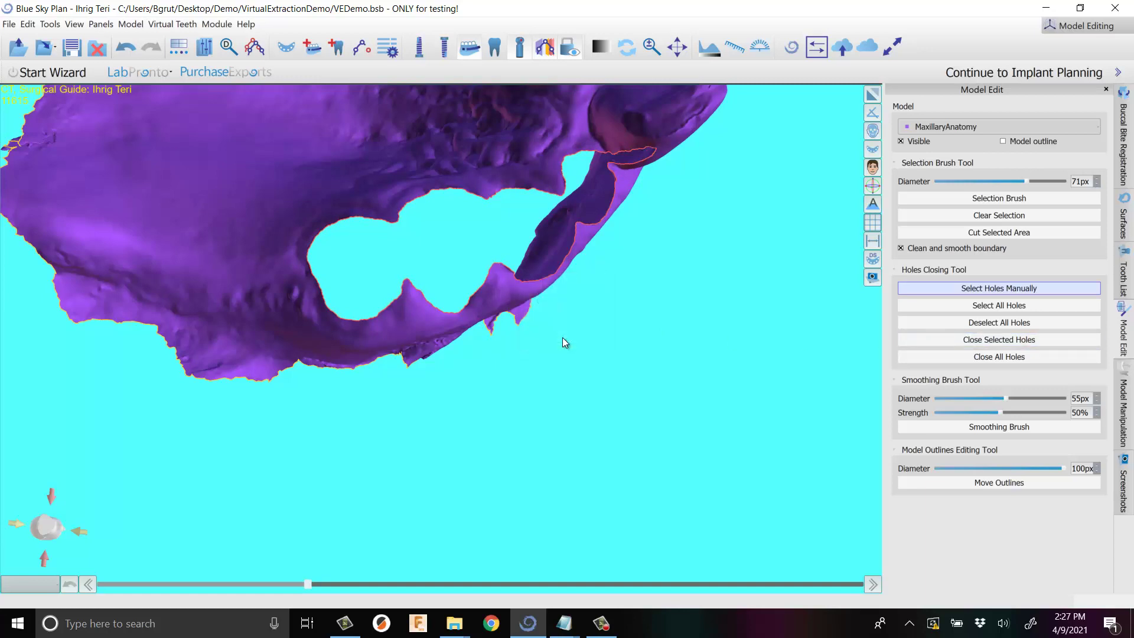
{"action": "right_click_drag", "start_coordinate": [566, 342], "coordinate": [126, 133]}
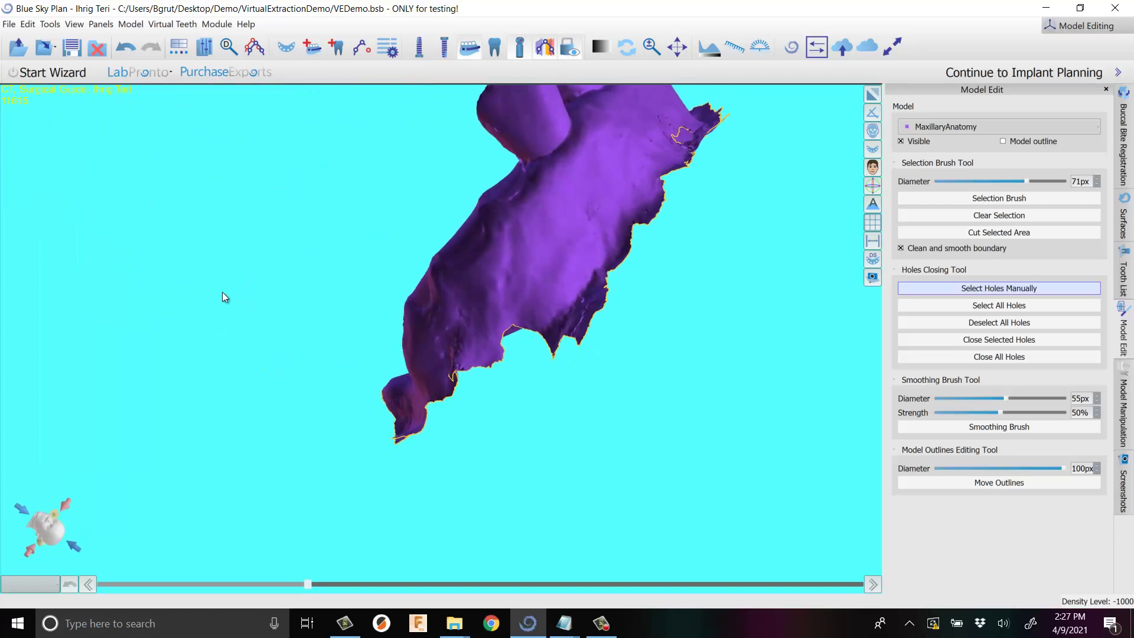
{"action": "right_click_drag", "start_coordinate": [222, 292], "coordinate": [590, 449]}
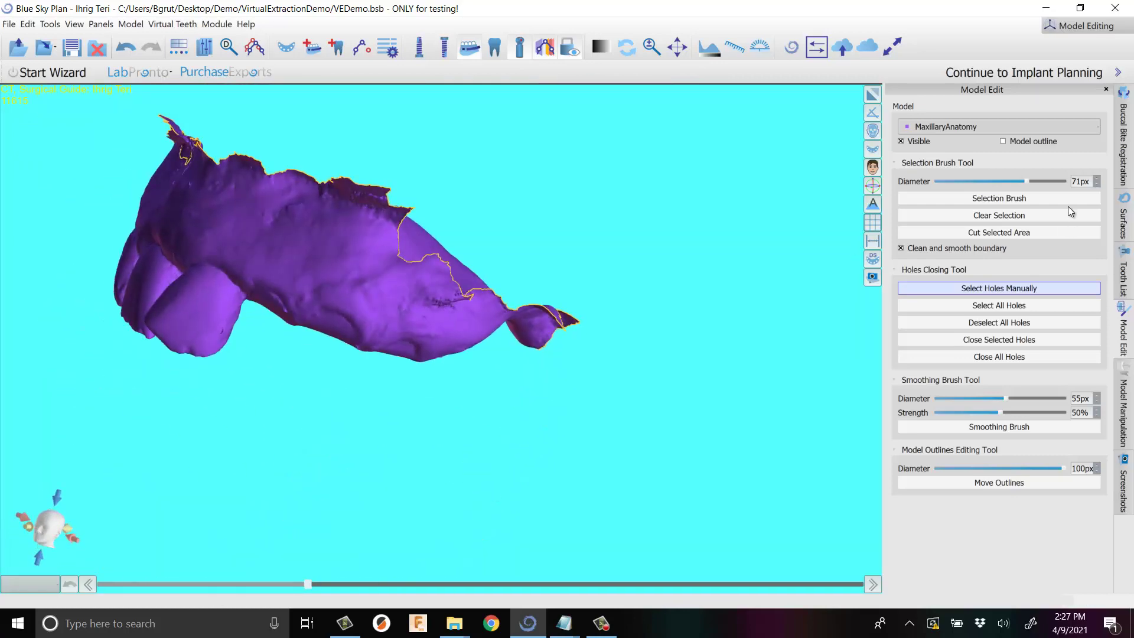
Compare the purple maxillary surface with the pink duplicate by toggling their visibility, leaving only the purple one shown.
{"action": "left_click", "coordinate": [1123, 212]}
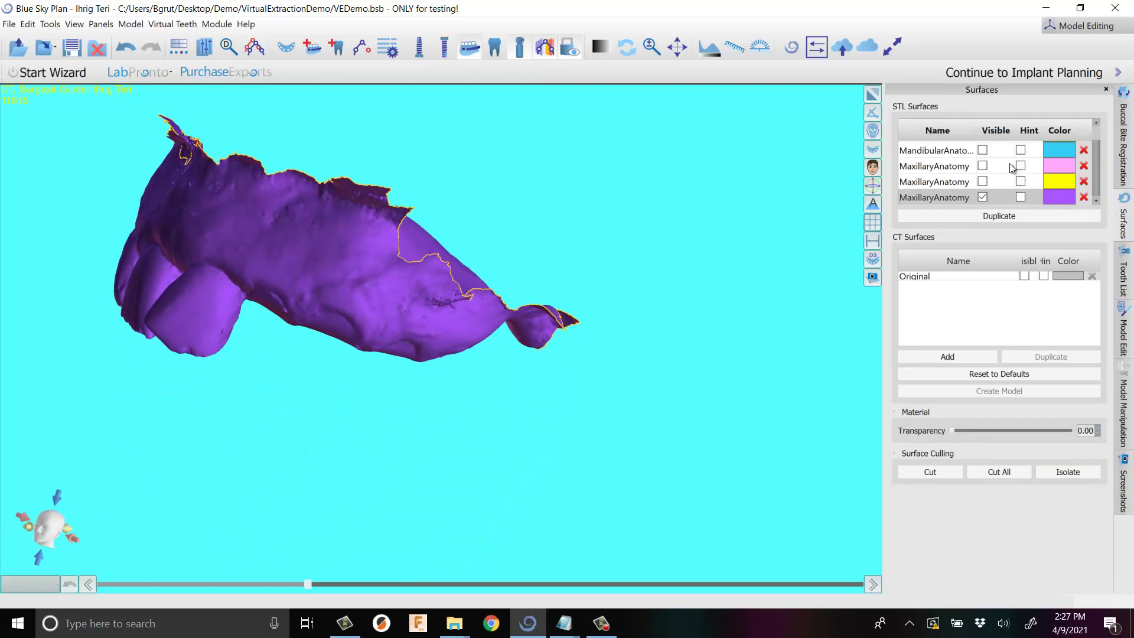
{"action": "left_click", "coordinate": [983, 166]}
{"action": "right_click_drag", "start_coordinate": [438, 198], "coordinate": [372, 314]}
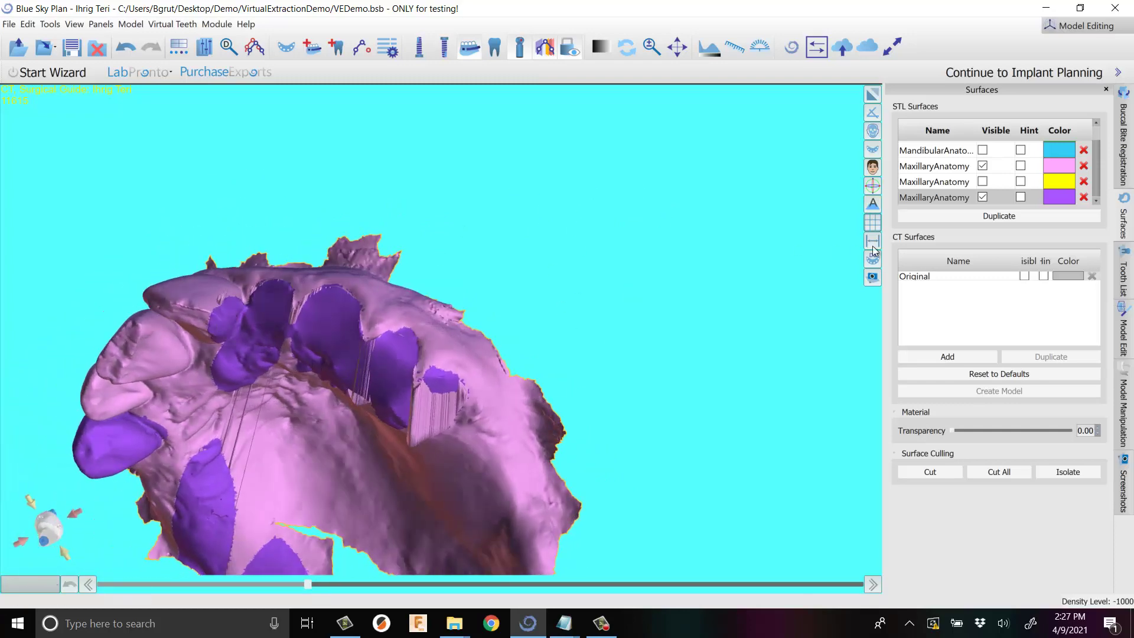
{"action": "left_click", "coordinate": [982, 166]}
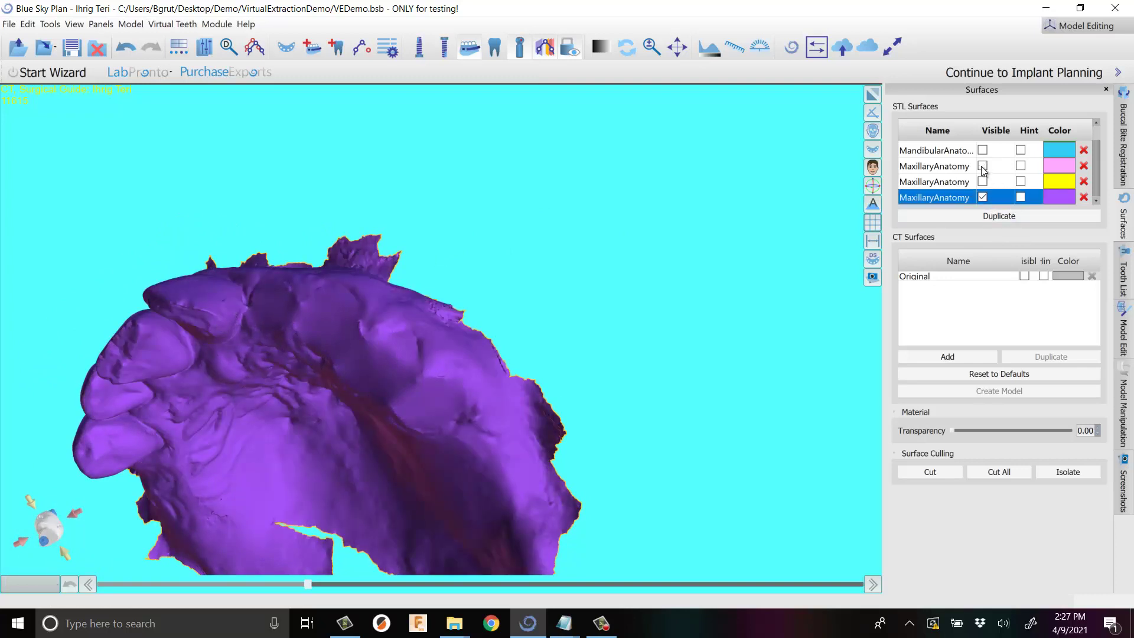
{"action": "left_click", "coordinate": [982, 198]}
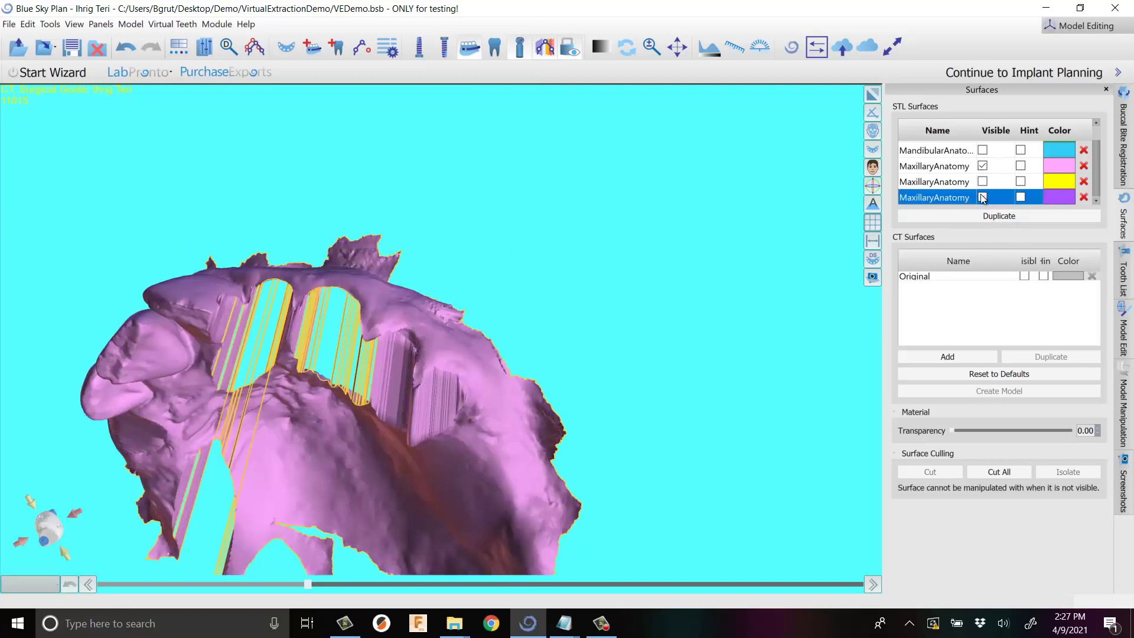
{"action": "left_click", "coordinate": [982, 197]}
{"action": "left_click_drag", "start_coordinate": [313, 221], "coordinate": [474, 309]}
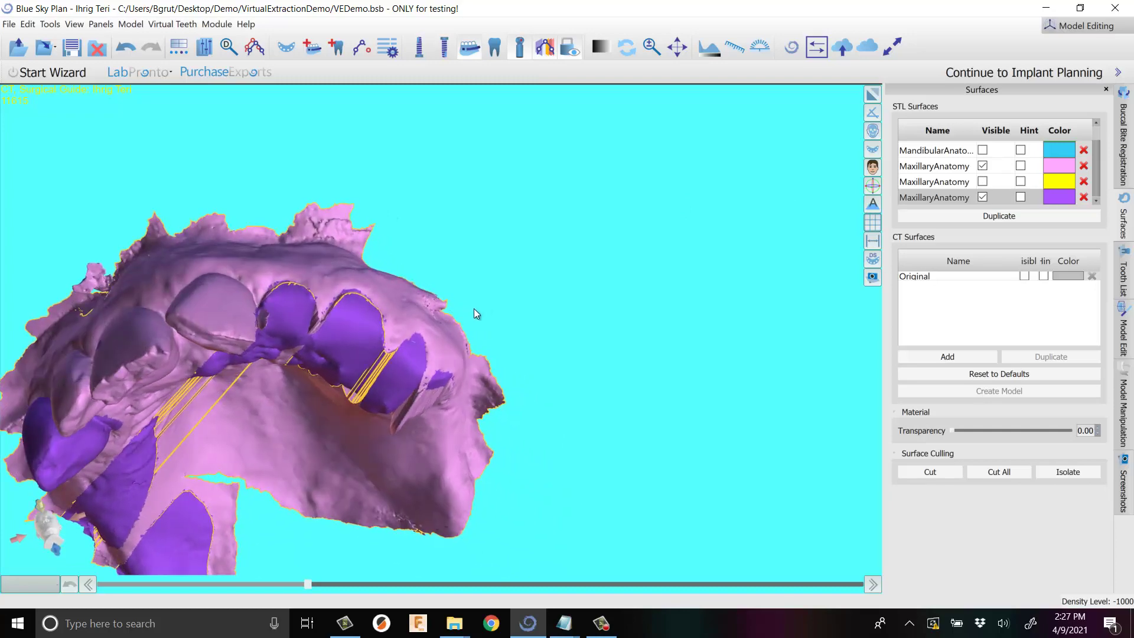
{"action": "left_click", "coordinate": [983, 166]}
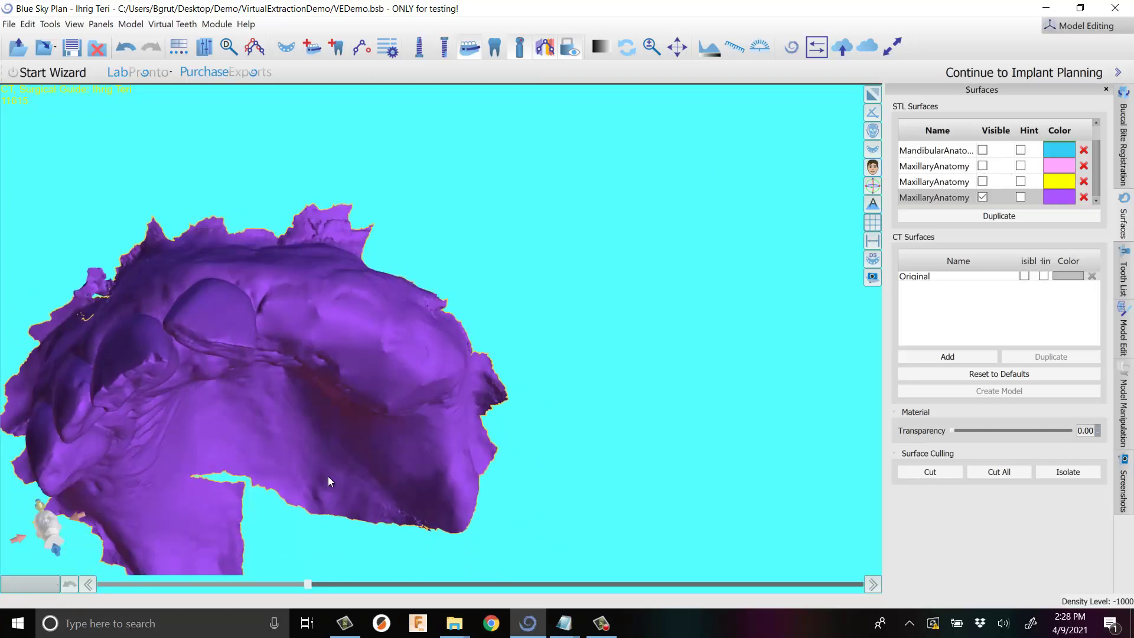
{"action": "left_click_drag", "start_coordinate": [329, 481], "coordinate": [526, 304]}
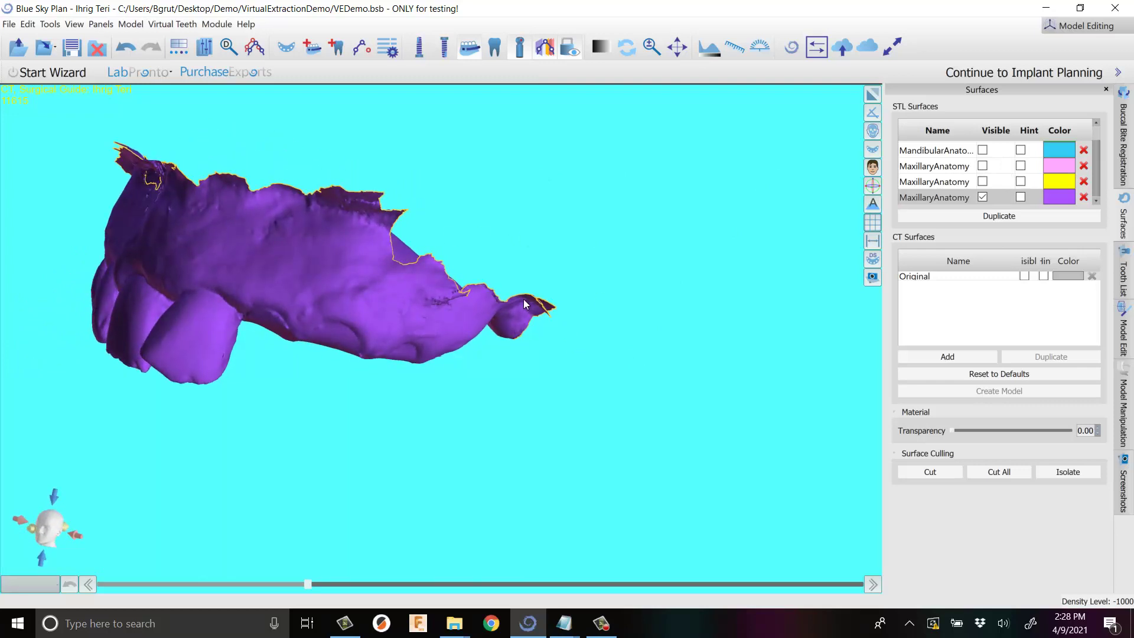
Show the planned implants together with the purple surface, and inspect their positions relative to the healed ridge from several angles.
{"action": "left_click", "coordinate": [415, 55]}
{"action": "left_click_drag", "start_coordinate": [394, 325], "coordinate": [257, 323]}
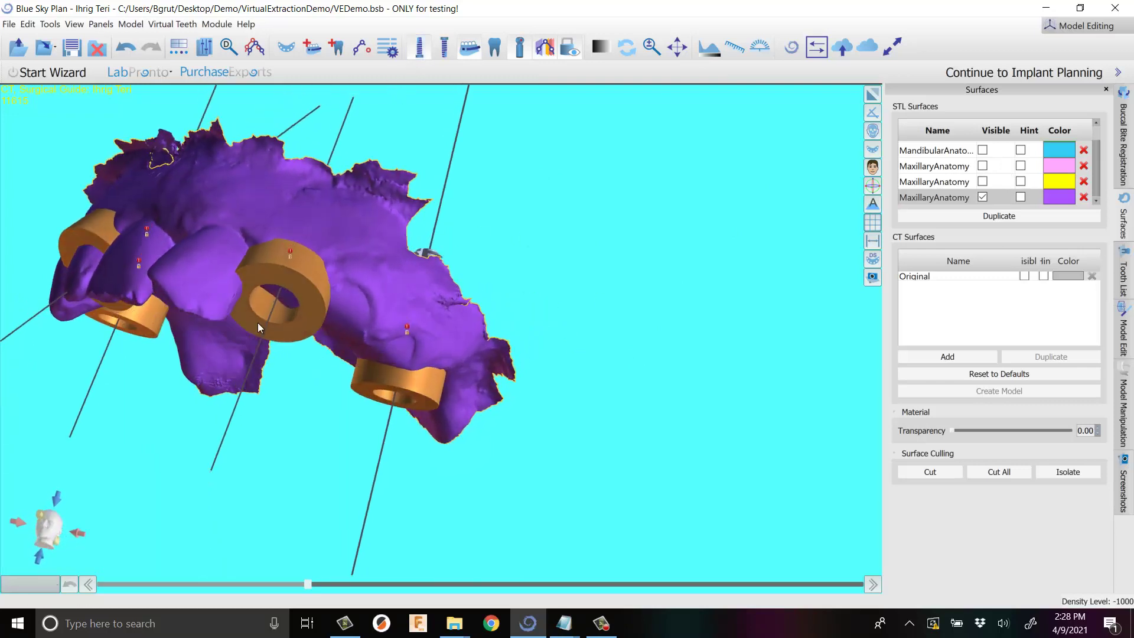
{"action": "left_click_drag", "start_coordinate": [444, 386], "coordinate": [353, 323]}
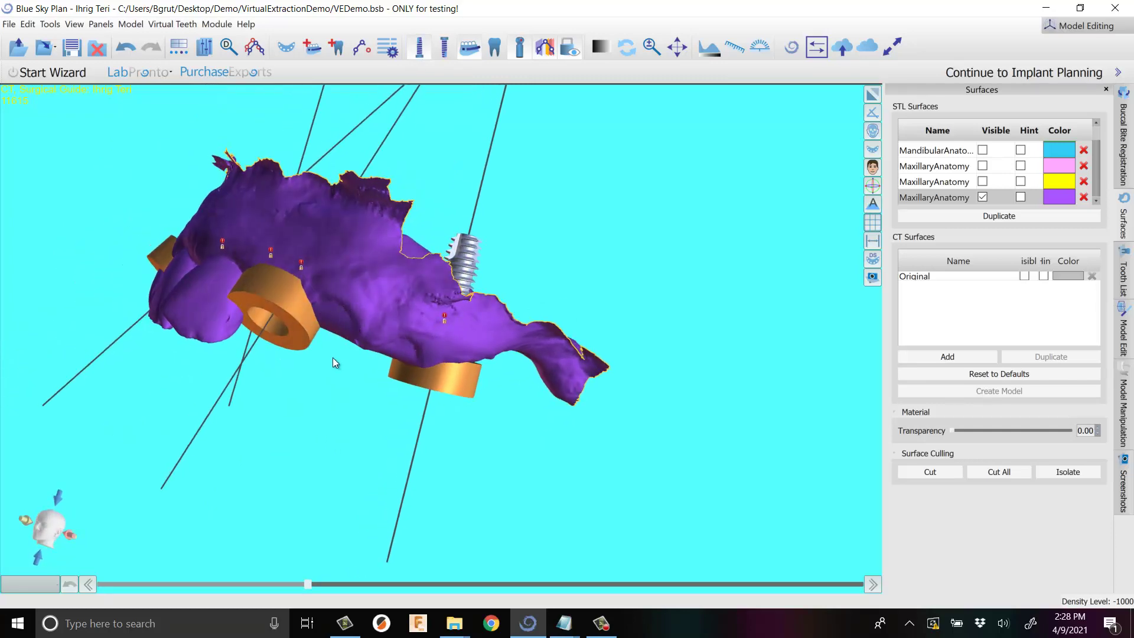
{"action": "mouse_move", "coordinate": [334, 361]}
{"action": "left_mouse_down"}
{"action": "mouse_move", "coordinate": [416, 573]}
{"action": "mouse_move", "coordinate": [677, 411]}
{"action": "mouse_move", "coordinate": [325, 288]}
{"action": "mouse_move", "coordinate": [611, 363]}
{"action": "mouse_move", "coordinate": [558, 381]}
{"action": "mouse_move", "coordinate": [336, 352]}
{"action": "left_mouse_up"}
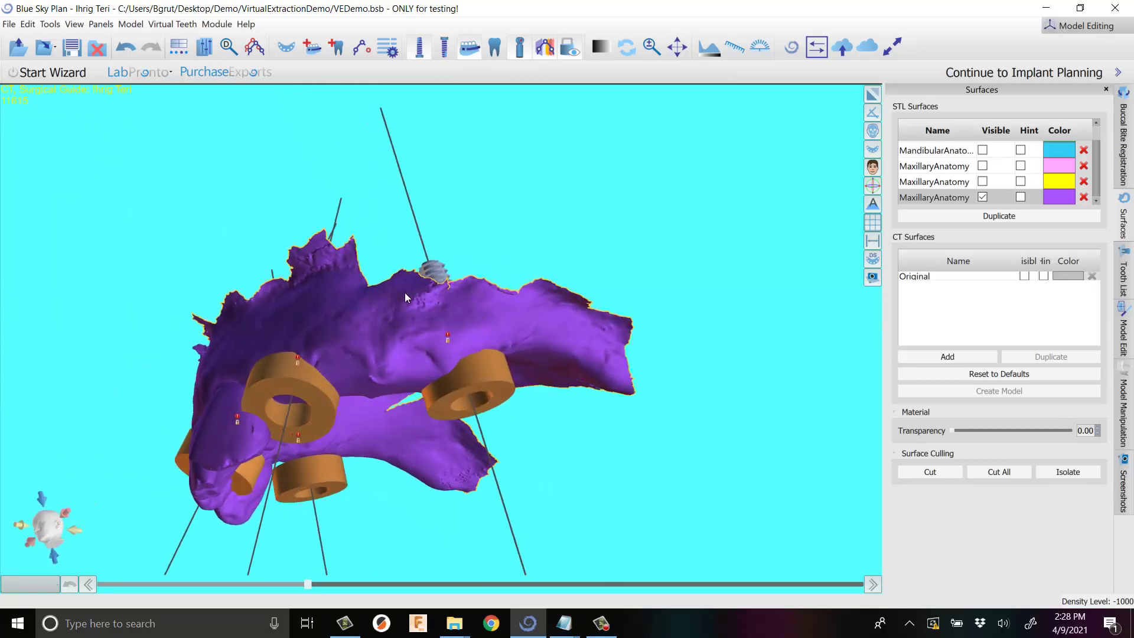
{"action": "left_click_drag", "start_coordinate": [405, 292], "coordinate": [620, 372]}
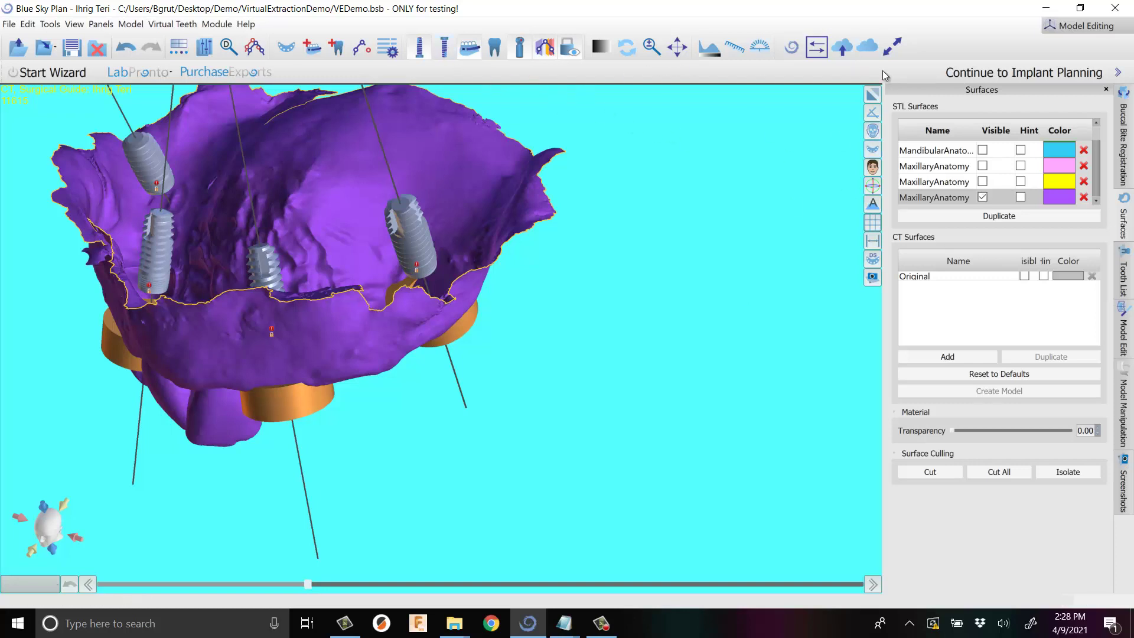
Restore the multi-view layout and enable the hint outline of the purple maxillary surface on the CT slices.
{"action": "left_click", "coordinate": [873, 93]}
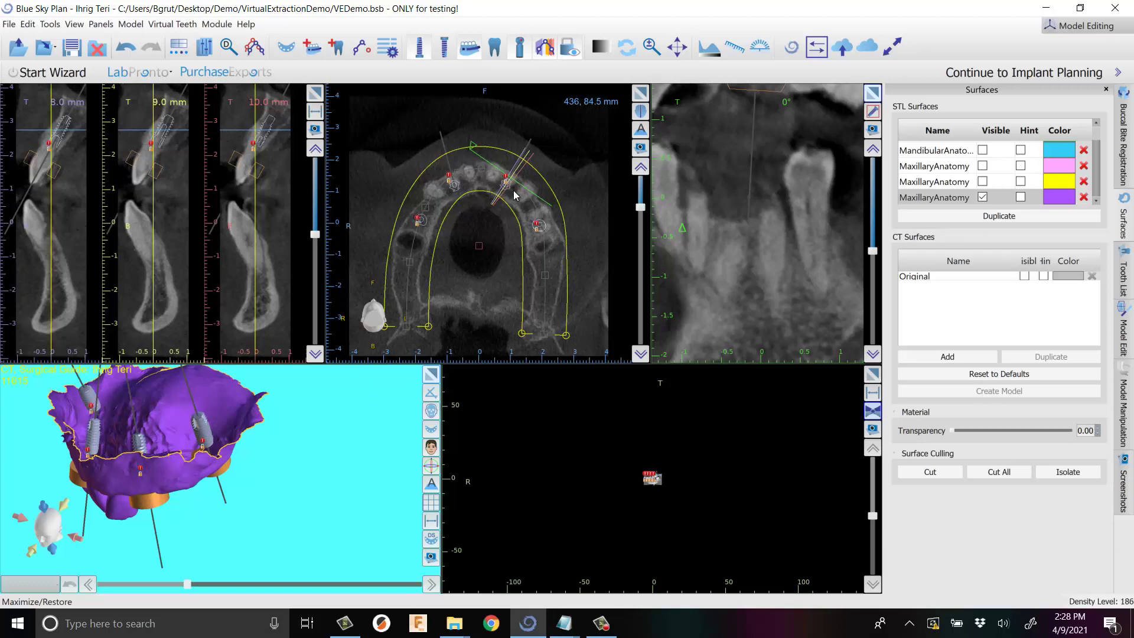
{"action": "scroll", "coordinate": [179, 190], "scroll_direction": "down", "scroll_amount": 1}
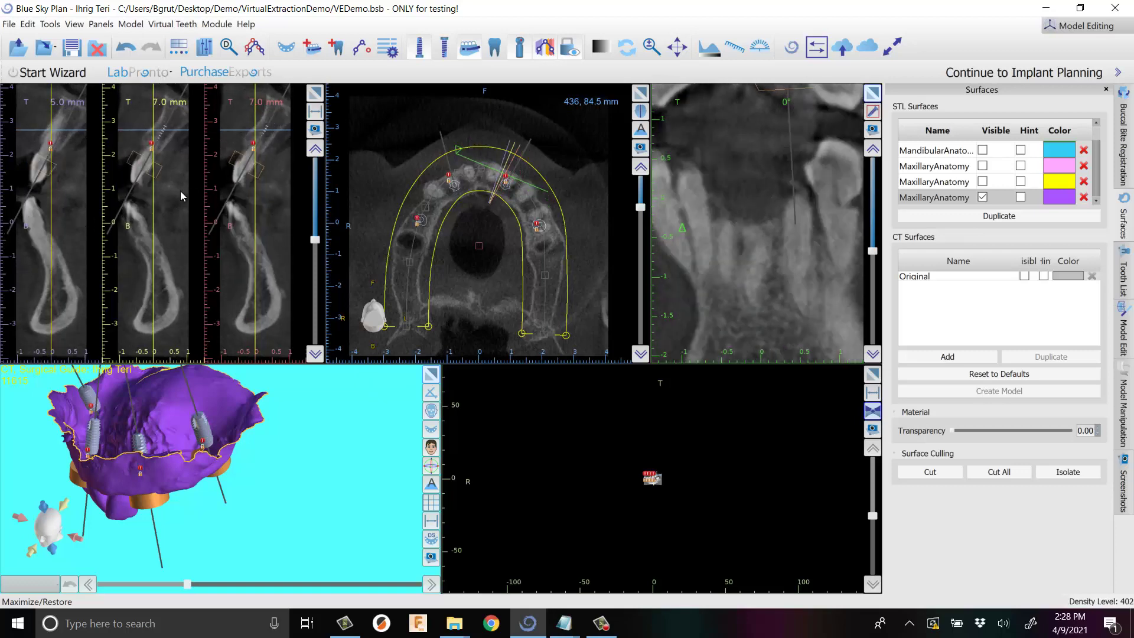
{"action": "scroll", "coordinate": [180, 196], "scroll_direction": "down", "scroll_amount": 3}
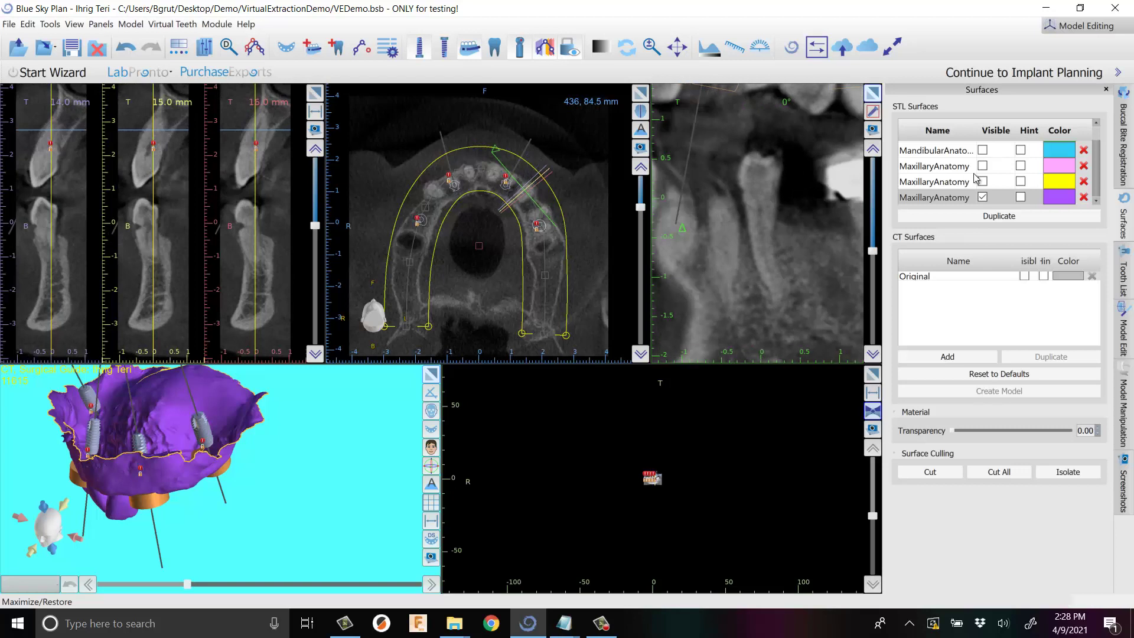
{"action": "left_click", "coordinate": [1021, 199]}
Examine the purple surface's outline relative to the teeth and implants across the axial, cross-sectional and tangential slices.
{"action": "scroll", "coordinate": [642, 214], "scroll_direction": "up", "scroll_amount": 2}
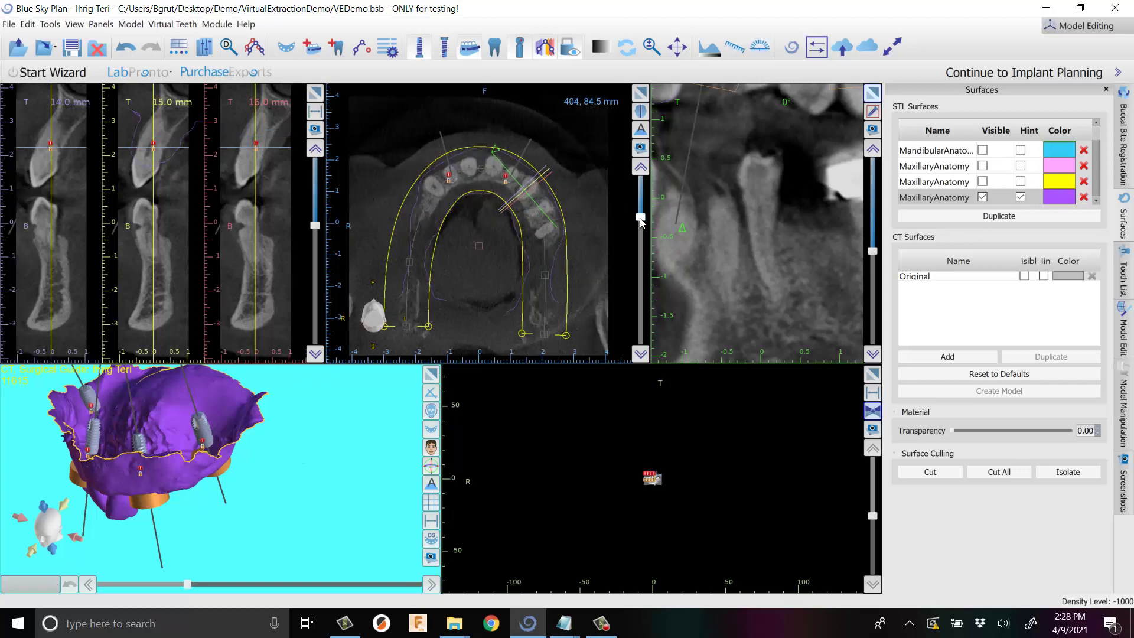
{"action": "left_click", "coordinate": [642, 223]}
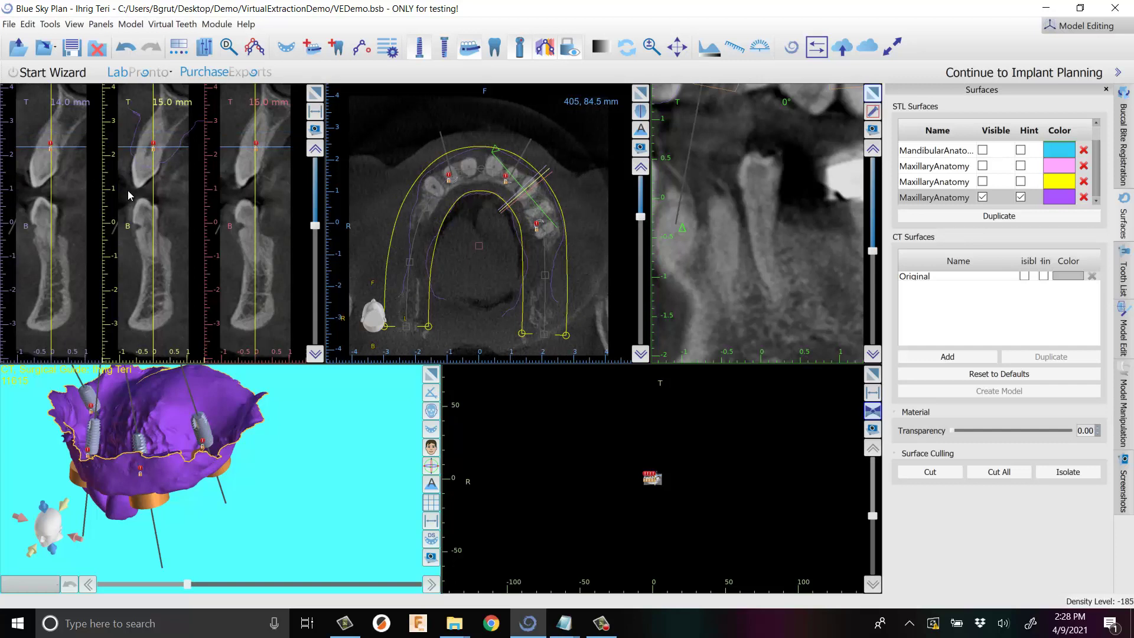
{"action": "scroll", "coordinate": [739, 151], "scroll_direction": "down", "scroll_amount": 3}
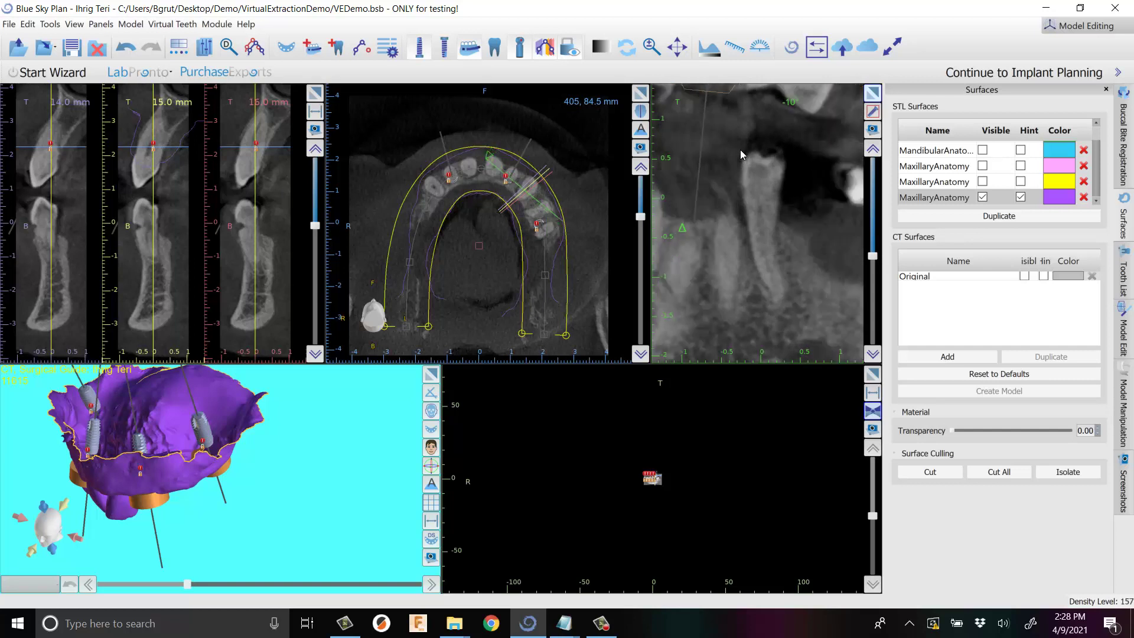
{"action": "right_click_drag", "start_coordinate": [736, 172], "coordinate": [733, 269]}
{"action": "middle_click_drag", "start_coordinate": [738, 121], "coordinate": [734, 220]}
{"action": "scroll", "coordinate": [735, 220], "scroll_direction": "down", "scroll_amount": 5}
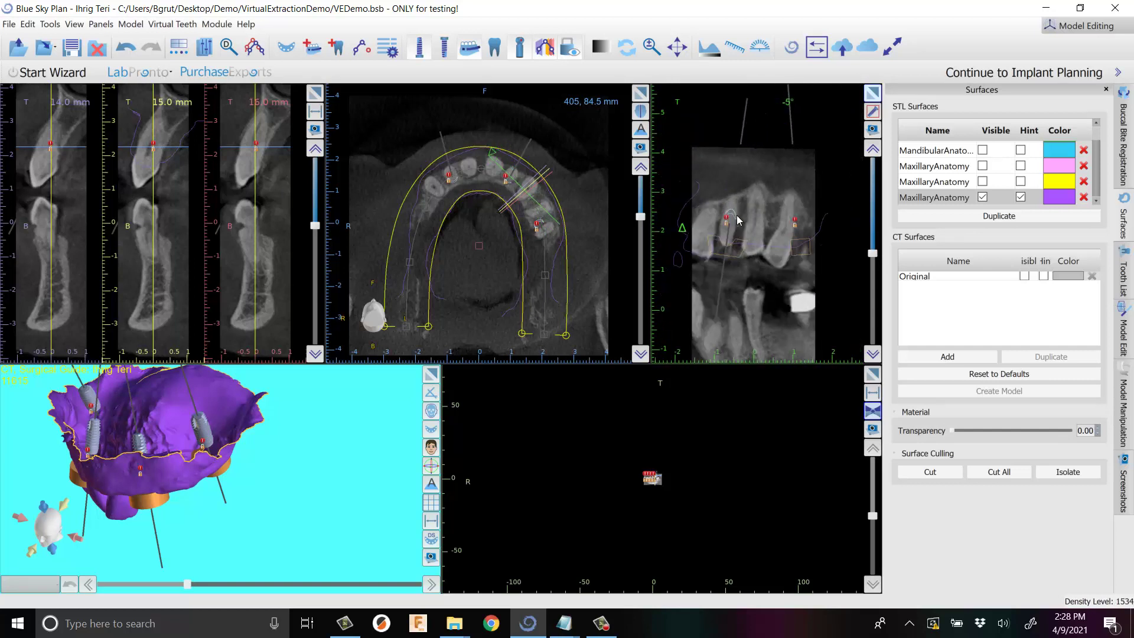
{"action": "scroll", "coordinate": [141, 184], "scroll_direction": "up", "scroll_amount": 3}
{"action": "scroll", "coordinate": [140, 184], "scroll_direction": "down", "scroll_amount": 2}
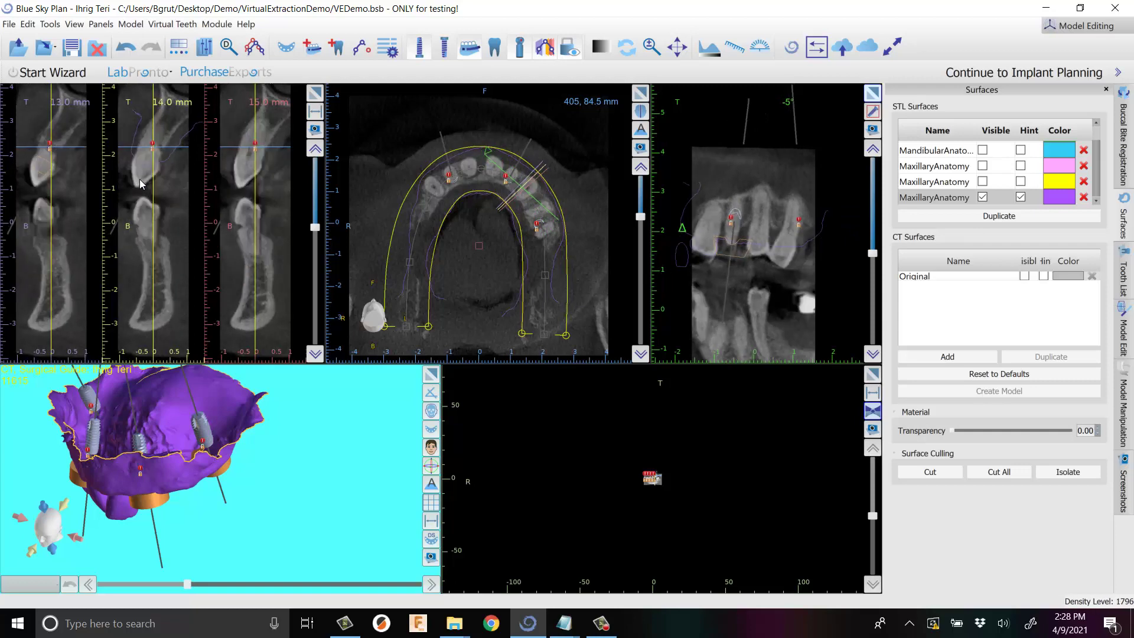
{"action": "scroll", "coordinate": [142, 184], "scroll_direction": "up", "scroll_amount": 2}
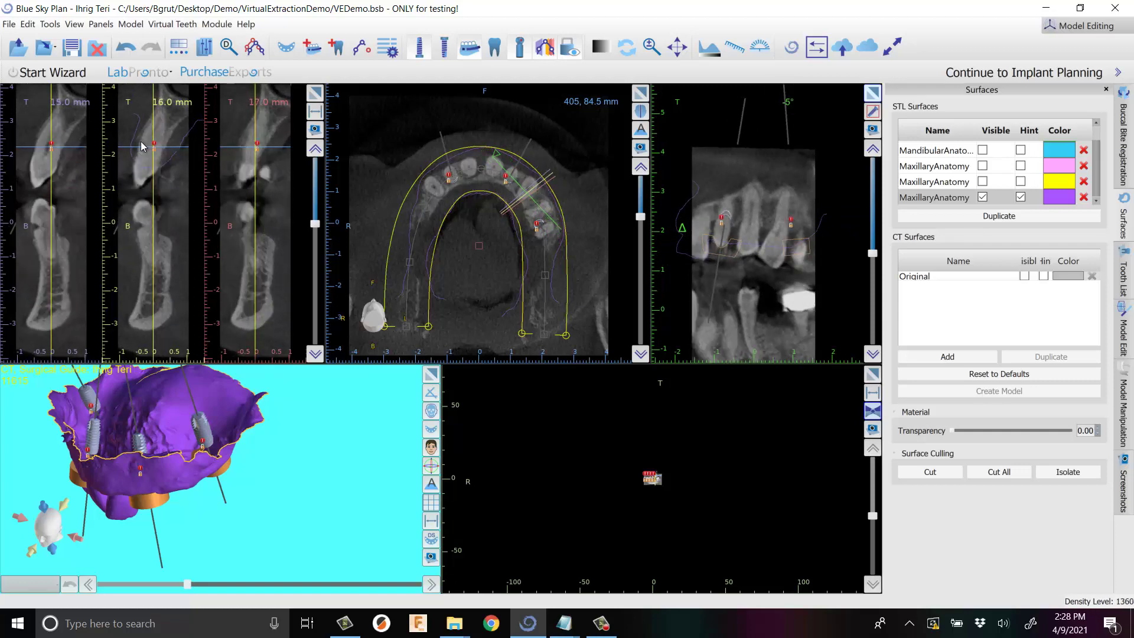
{"action": "scroll", "coordinate": [142, 146], "scroll_direction": "down", "scroll_amount": 3}
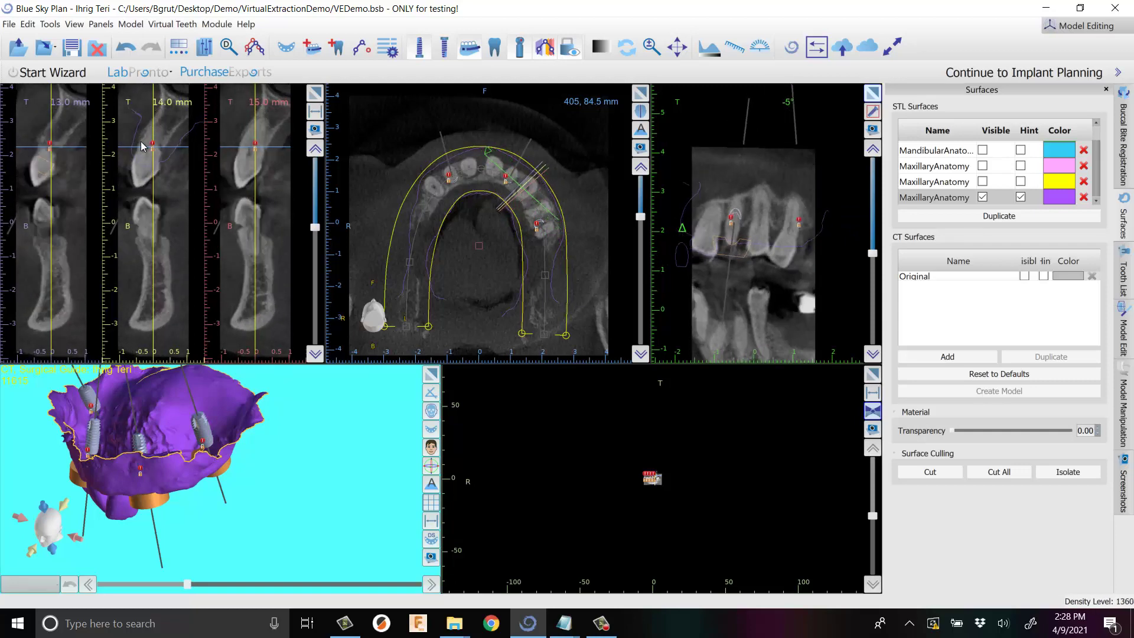
{"action": "scroll", "coordinate": [141, 140], "scroll_direction": "up", "scroll_amount": 2}
{"action": "scroll", "coordinate": [140, 140], "scroll_direction": "down", "scroll_amount": 2}
{"action": "scroll", "coordinate": [121, 171], "scroll_direction": "up", "scroll_amount": 1}
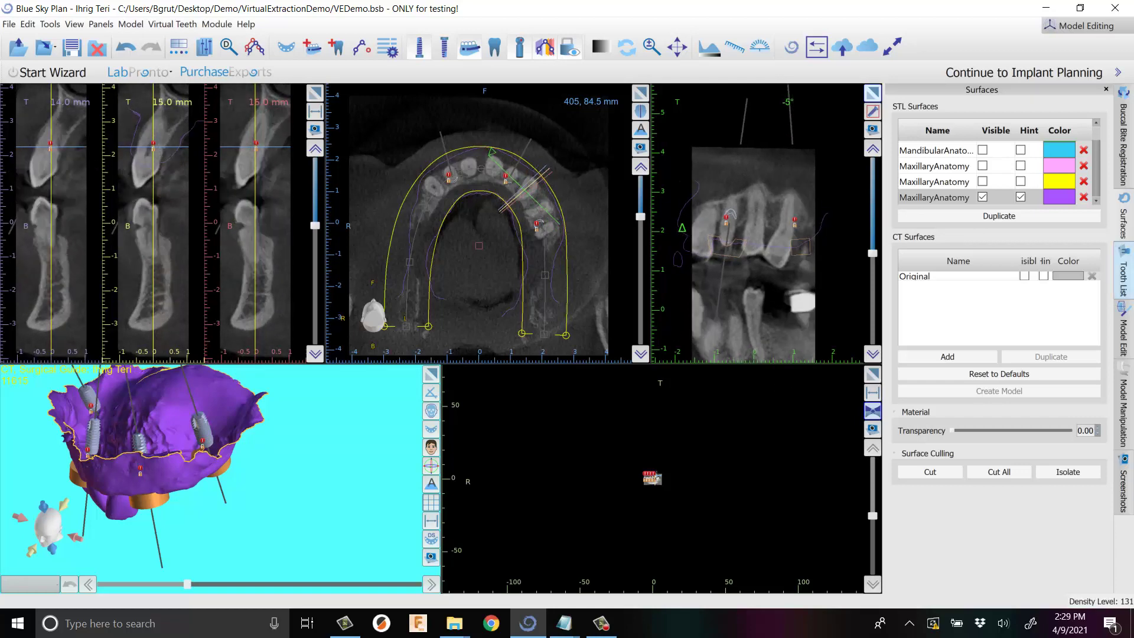
Enlarge the tangential slice around the purple outline and activate the Move Outlines tool for the maxillary model.
{"action": "left_click", "coordinate": [1126, 342]}
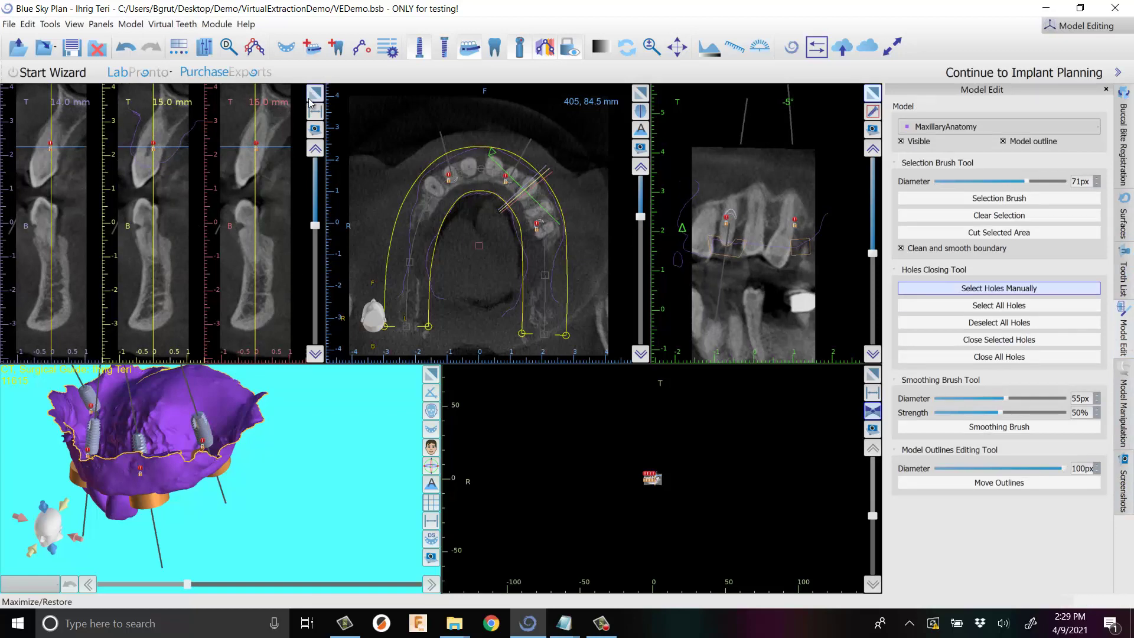
{"action": "double_click", "coordinate": [711, 359]}
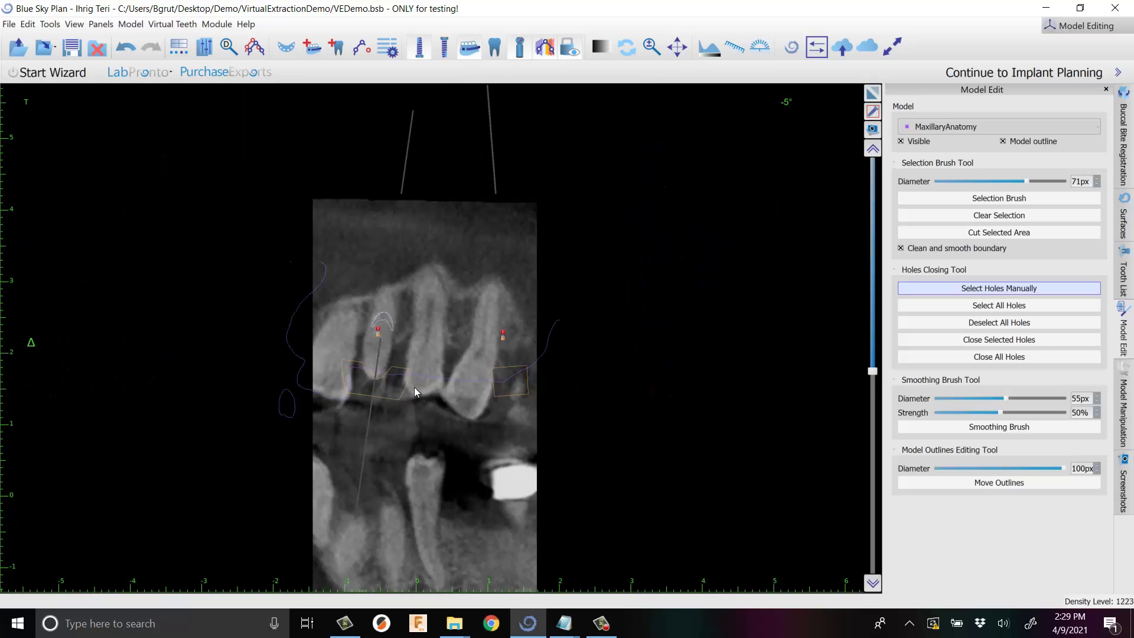
{"action": "right_click_drag", "start_coordinate": [415, 388], "coordinate": [411, 241]}
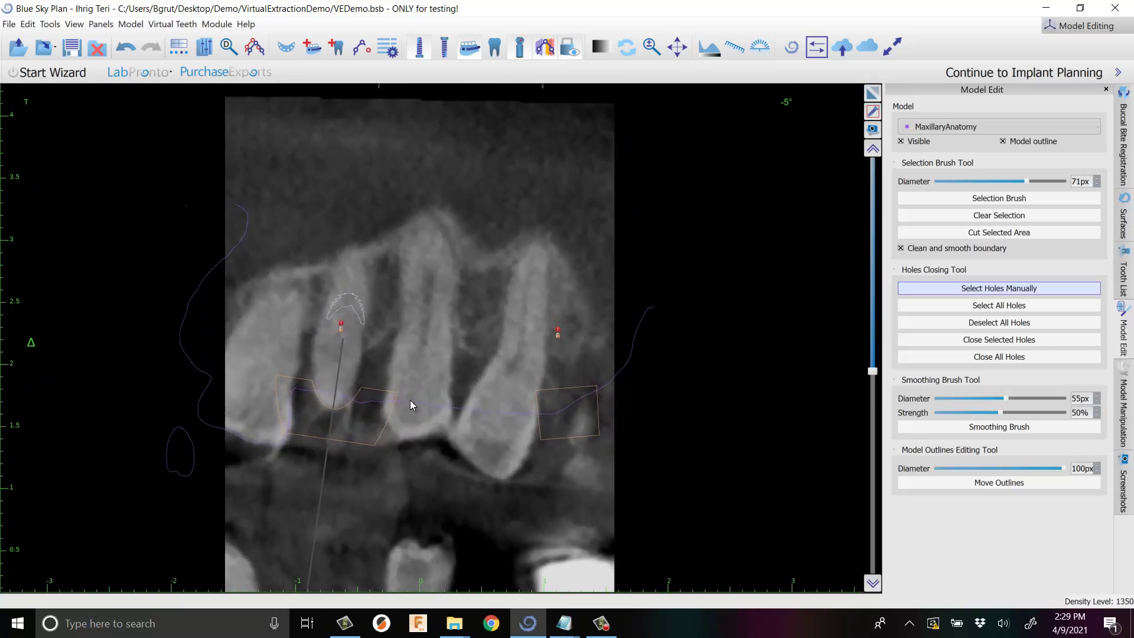
{"action": "left_click", "coordinate": [993, 483]}
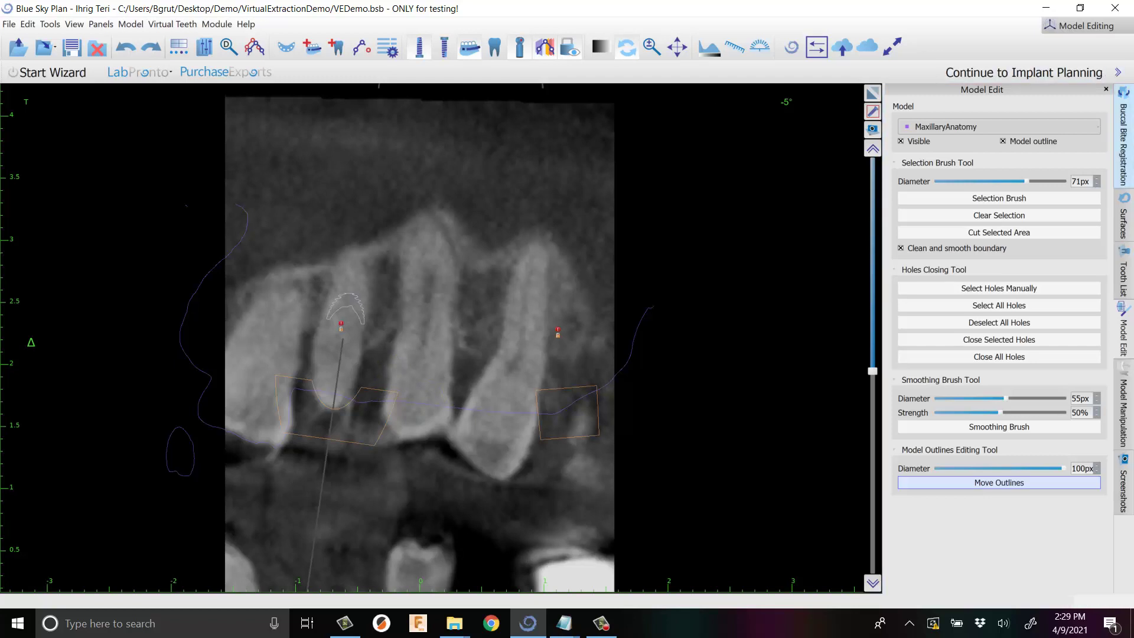
Change the purple maxillary surface's color to light cyan so its outline stands out on the CT slices.
{"action": "left_click", "coordinate": [1123, 223]}
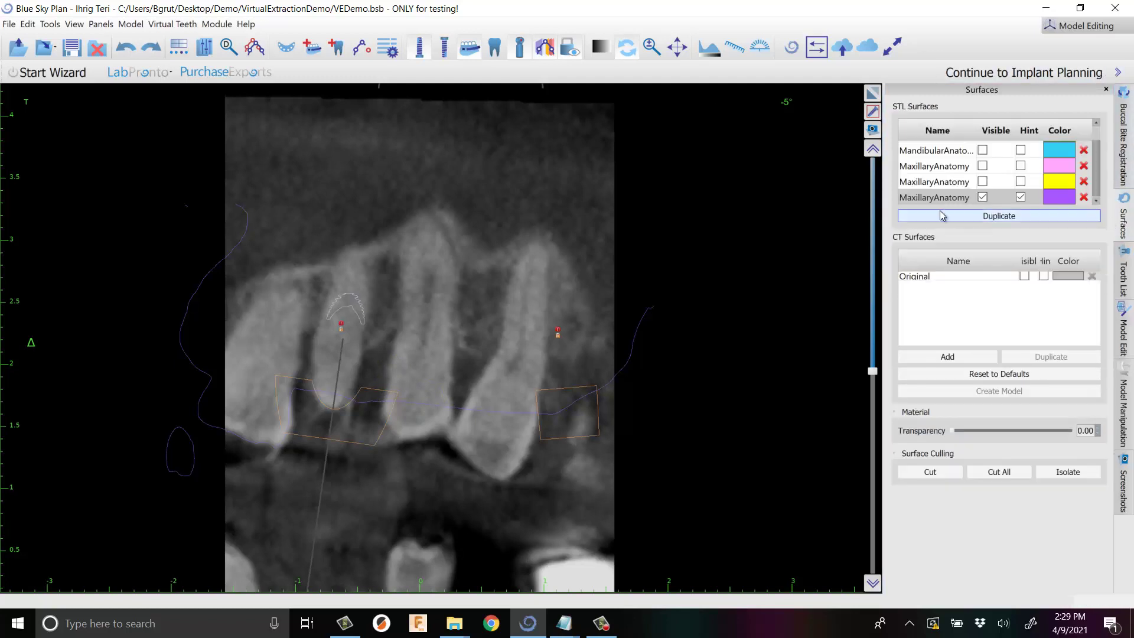
{"action": "left_click", "coordinate": [1056, 197]}
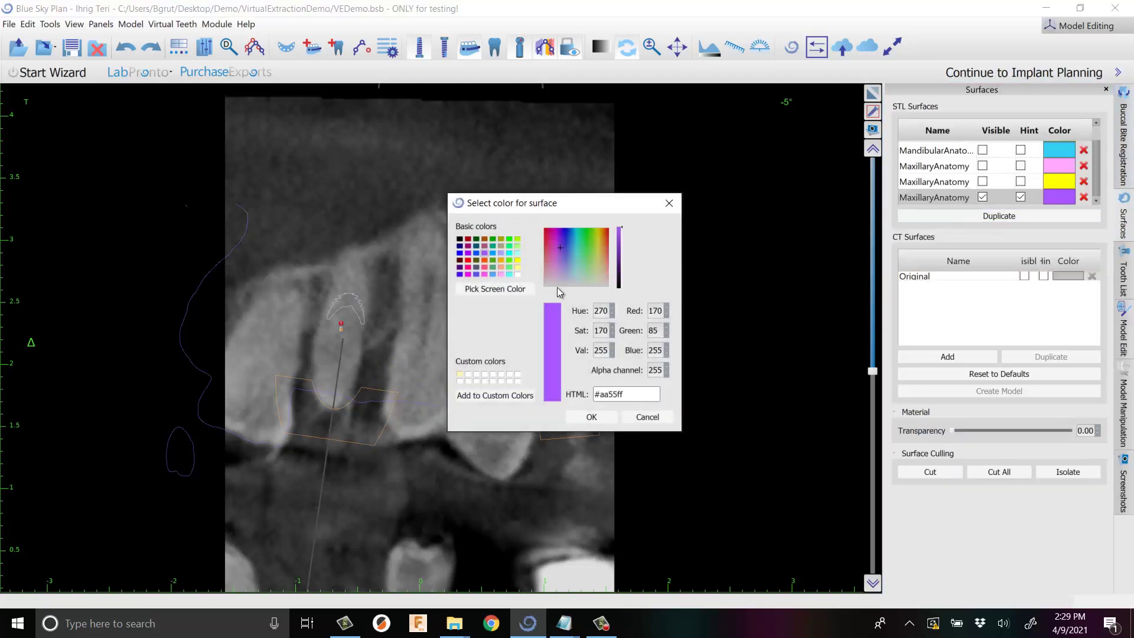
{"action": "left_click", "coordinate": [518, 254]}
{"action": "left_click", "coordinate": [592, 416]}
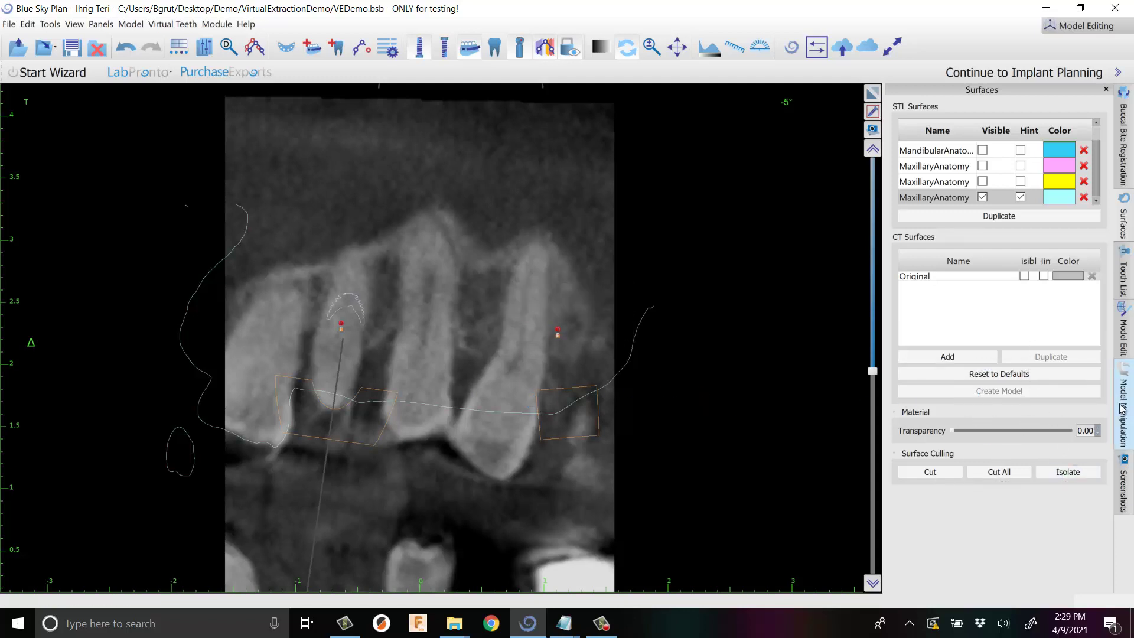
With Move Outlines, push the maxillary outline upward into rounded hollows over two adjacent teeth on the -5° tangential slice.
{"action": "left_click", "coordinate": [1124, 337]}
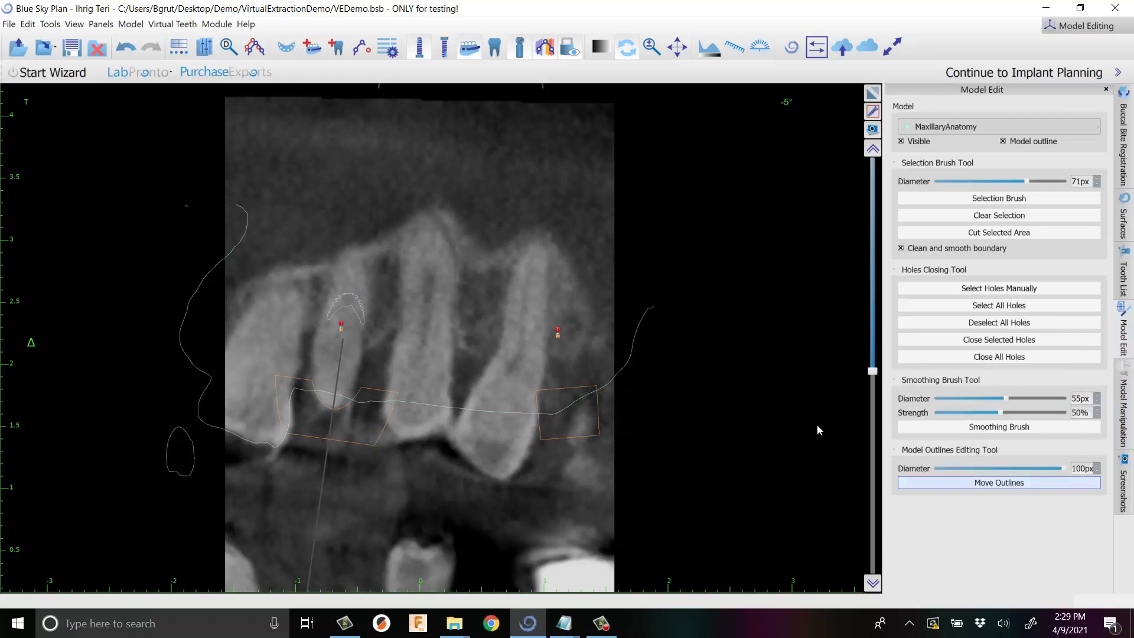
{"action": "scroll", "coordinate": [423, 407], "scroll_direction": "down", "scroll_amount": 1}
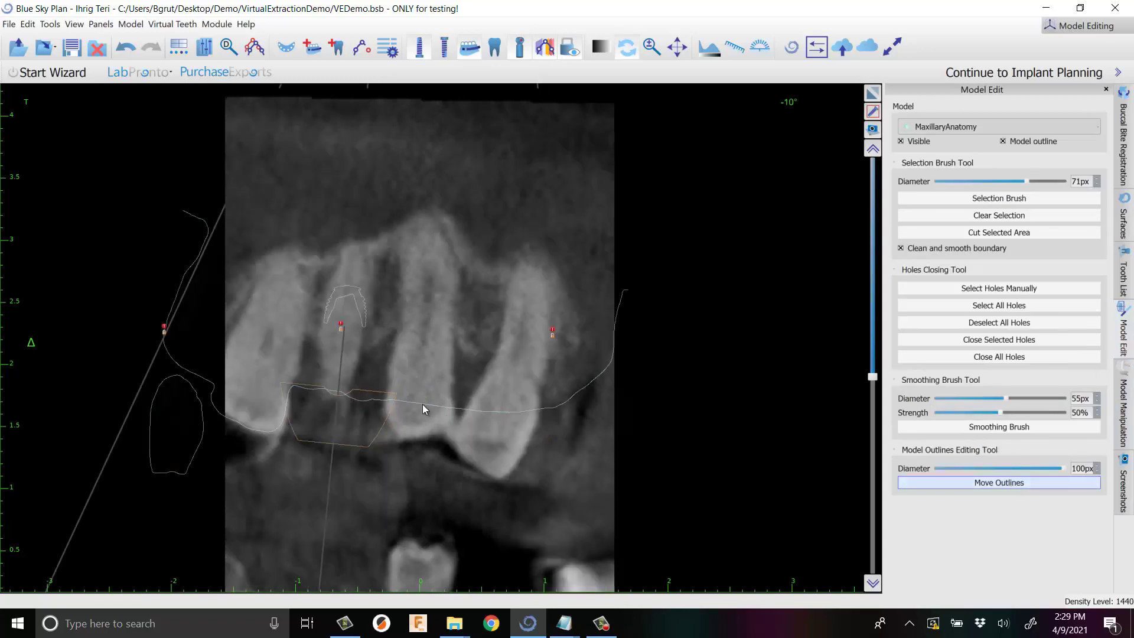
{"action": "scroll", "coordinate": [423, 404], "scroll_direction": "up", "scroll_amount": 1}
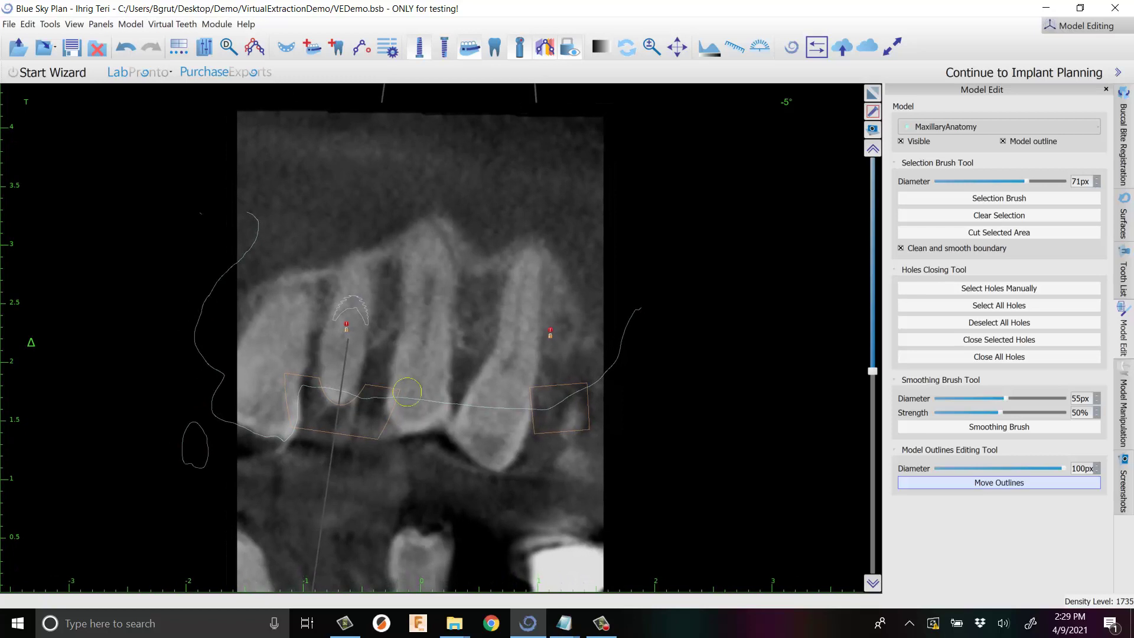
{"action": "scroll", "coordinate": [423, 408], "scroll_direction": "down", "scroll_amount": 1}
{"action": "scroll", "coordinate": [422, 409], "scroll_direction": "up", "scroll_amount": 1}
{"action": "right_click_drag", "start_coordinate": [423, 408], "coordinate": [423, 423]}
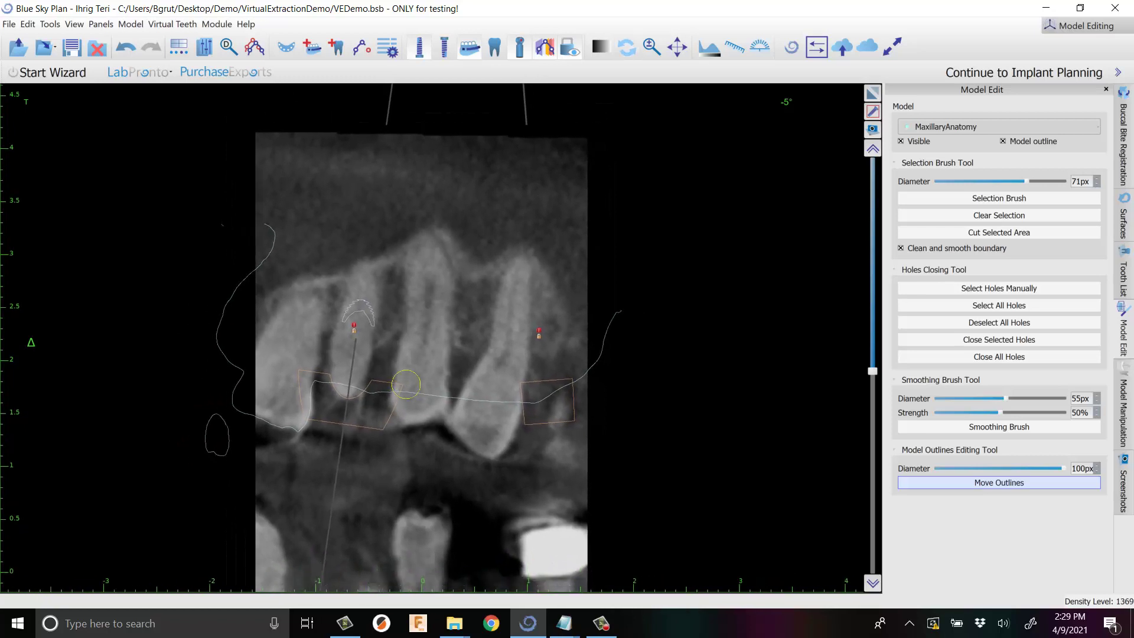
{"action": "left_click_drag", "start_coordinate": [407, 372], "coordinate": [410, 358]}
{"action": "right_click_drag", "start_coordinate": [492, 392], "coordinate": [490, 418]}
{"action": "left_click_drag", "start_coordinate": [472, 377], "coordinate": [473, 357]}
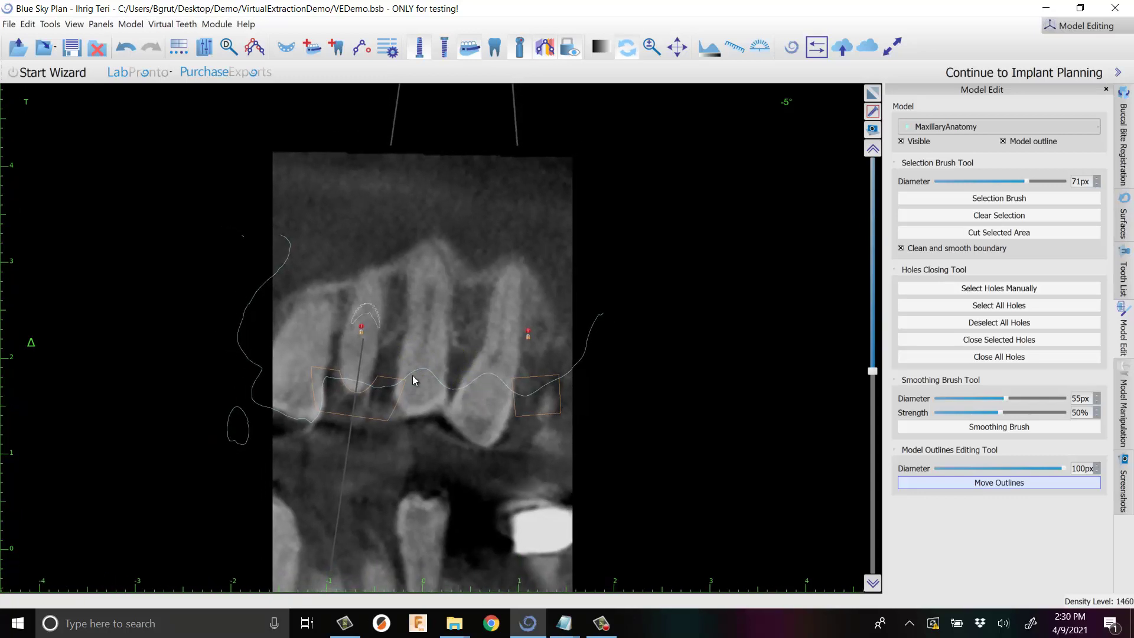
Rotate the tangential slice around the first tooth and raise the outline across its root at about -75° and -90°.
{"action": "scroll", "coordinate": [431, 370], "scroll_direction": "down", "scroll_amount": 5}
{"action": "scroll", "coordinate": [431, 370], "scroll_direction": "down", "scroll_amount": 1}
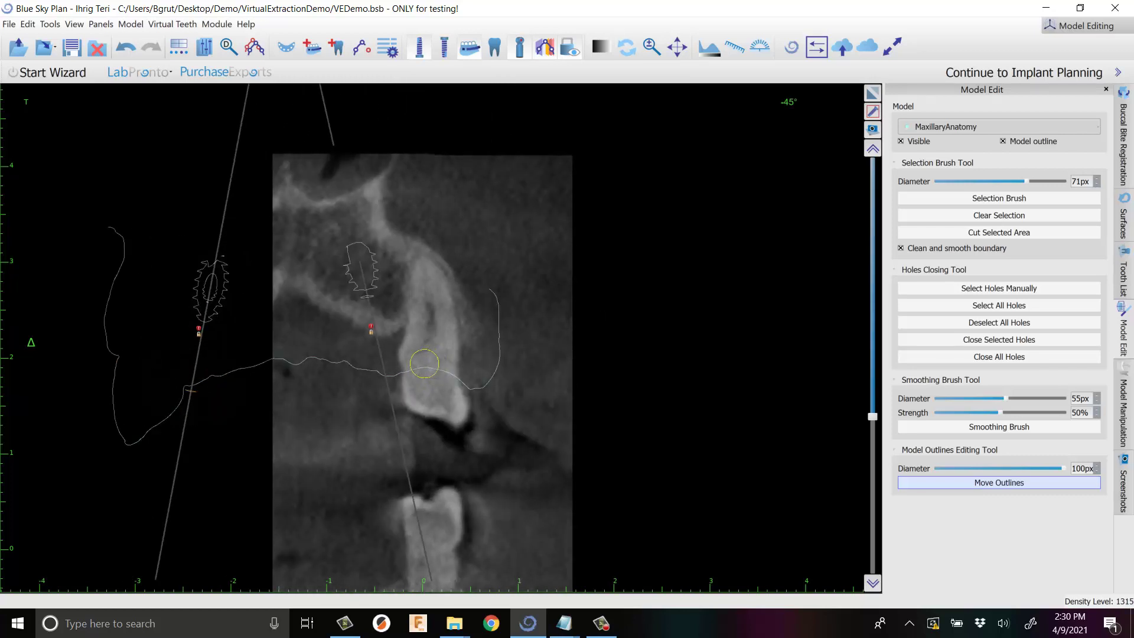
{"action": "scroll", "coordinate": [435, 378], "scroll_direction": "down", "scroll_amount": 5}
{"action": "scroll", "coordinate": [434, 381], "scroll_direction": "down", "scroll_amount": 1}
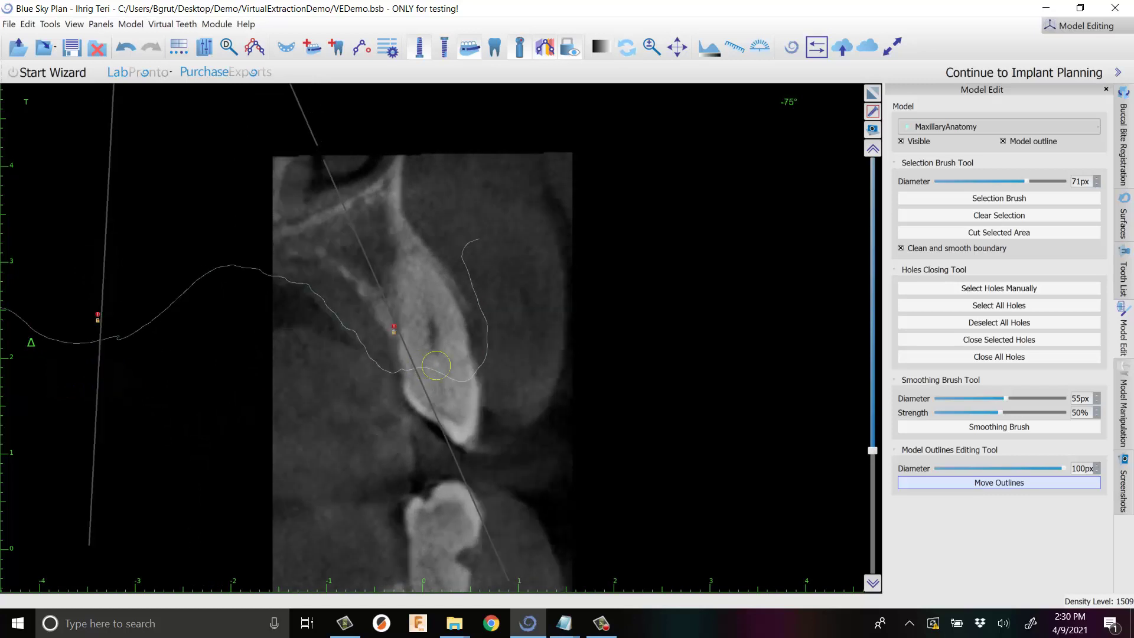
{"action": "left_click_drag", "start_coordinate": [443, 353], "coordinate": [443, 351]}
{"action": "scroll", "coordinate": [441, 409], "scroll_direction": "down", "scroll_amount": 6}
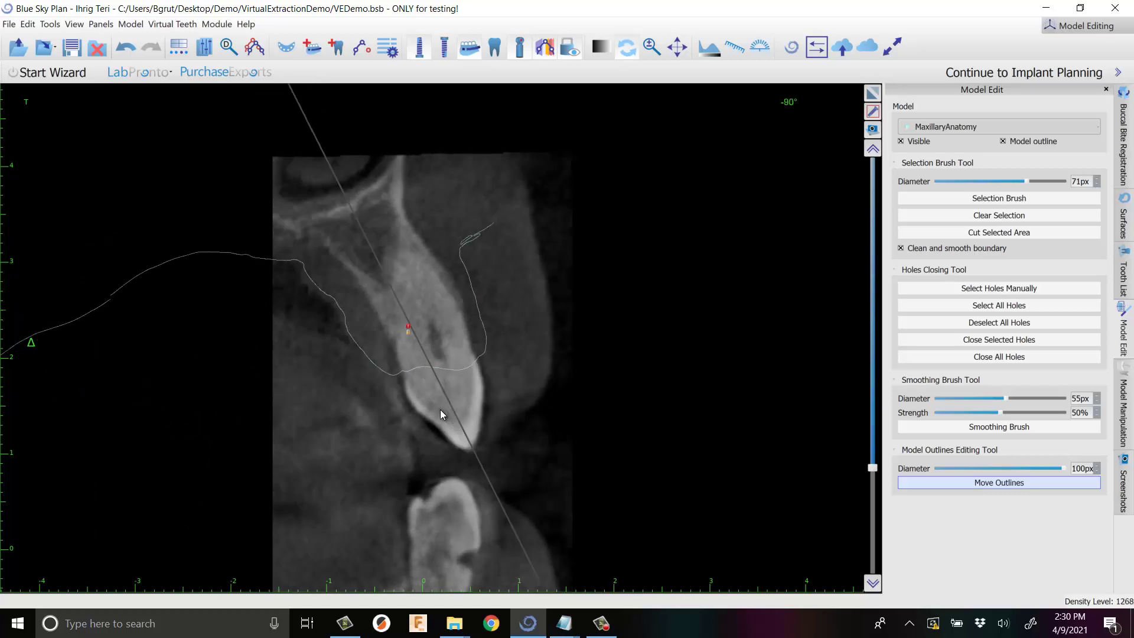
{"action": "left_click_drag", "start_coordinate": [444, 362], "coordinate": [446, 357]}
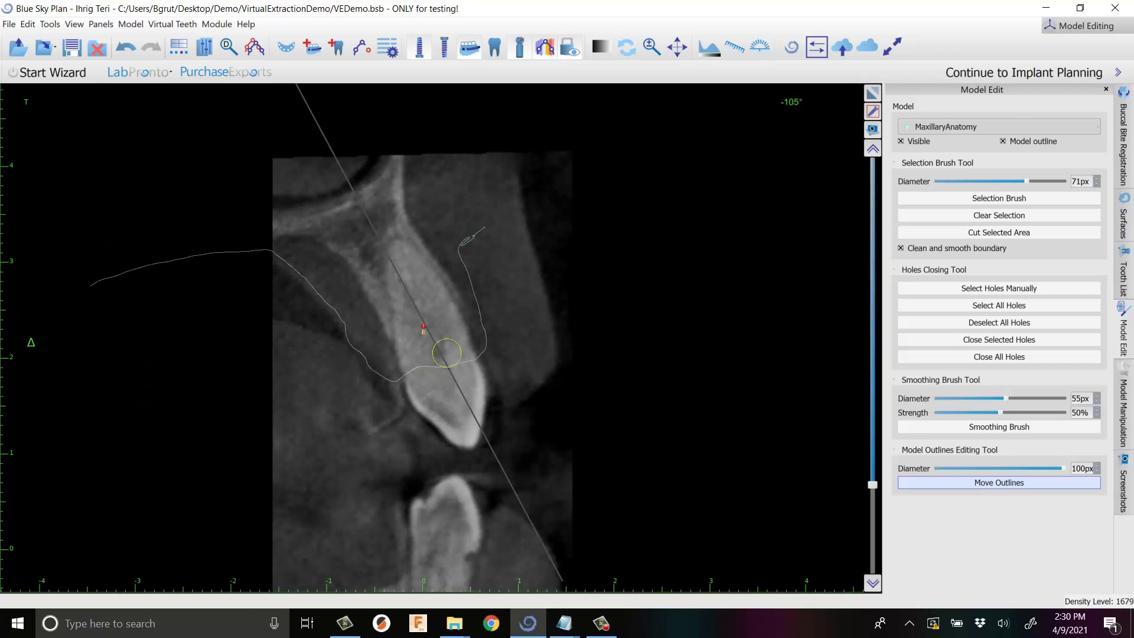
{"action": "scroll", "coordinate": [454, 391], "scroll_direction": "down", "scroll_amount": 5}
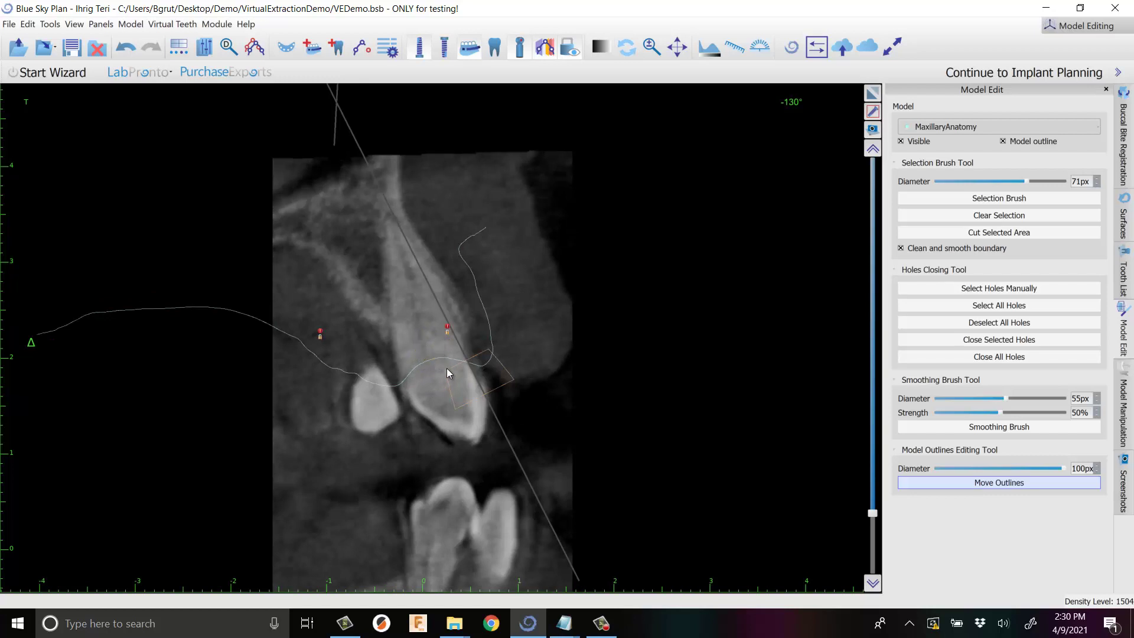
{"action": "scroll", "coordinate": [447, 372], "scroll_direction": "down", "scroll_amount": 7}
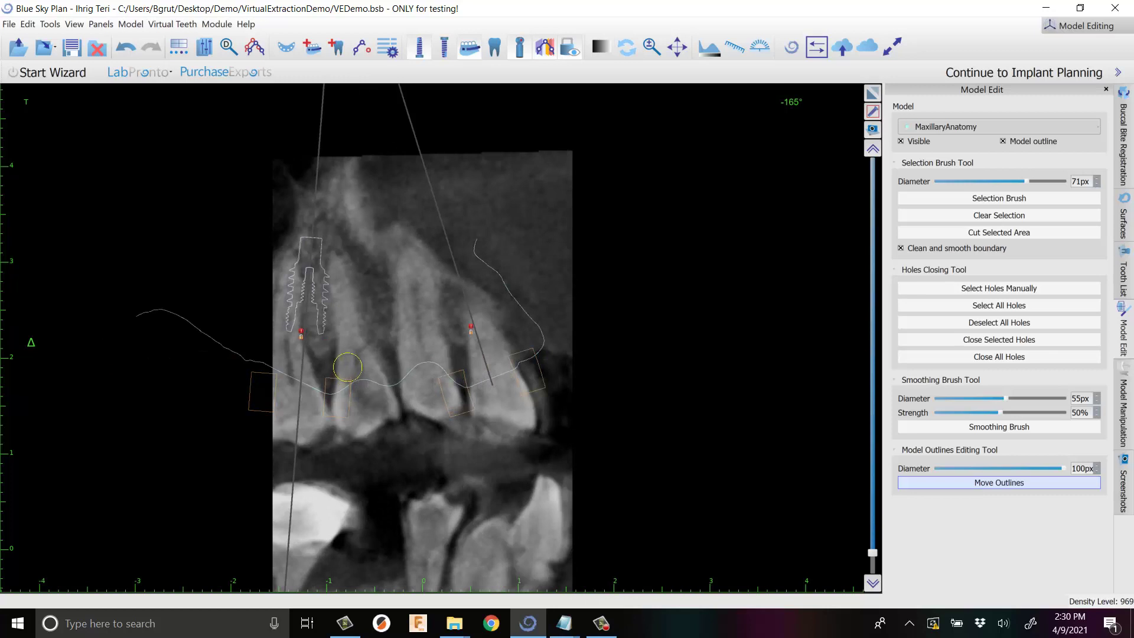
Restore the multi-view layout and move the cross-sectional slice along the arch to the second tooth at 22 mm.
{"action": "left_click", "coordinate": [873, 93]}
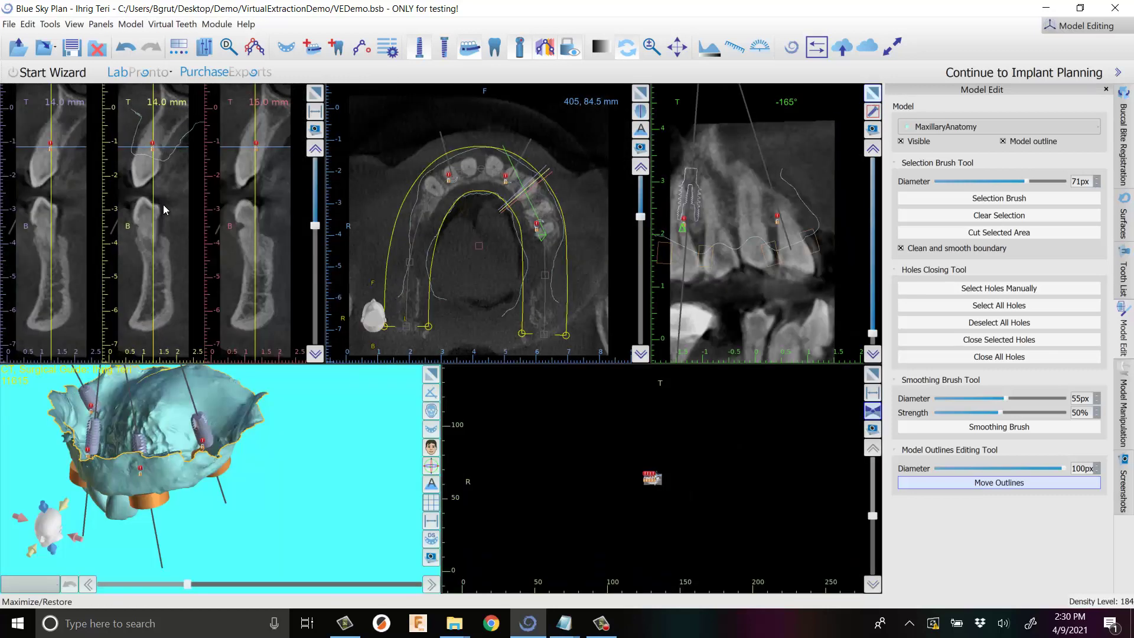
{"action": "scroll", "coordinate": [164, 210], "scroll_direction": "down", "scroll_amount": 2}
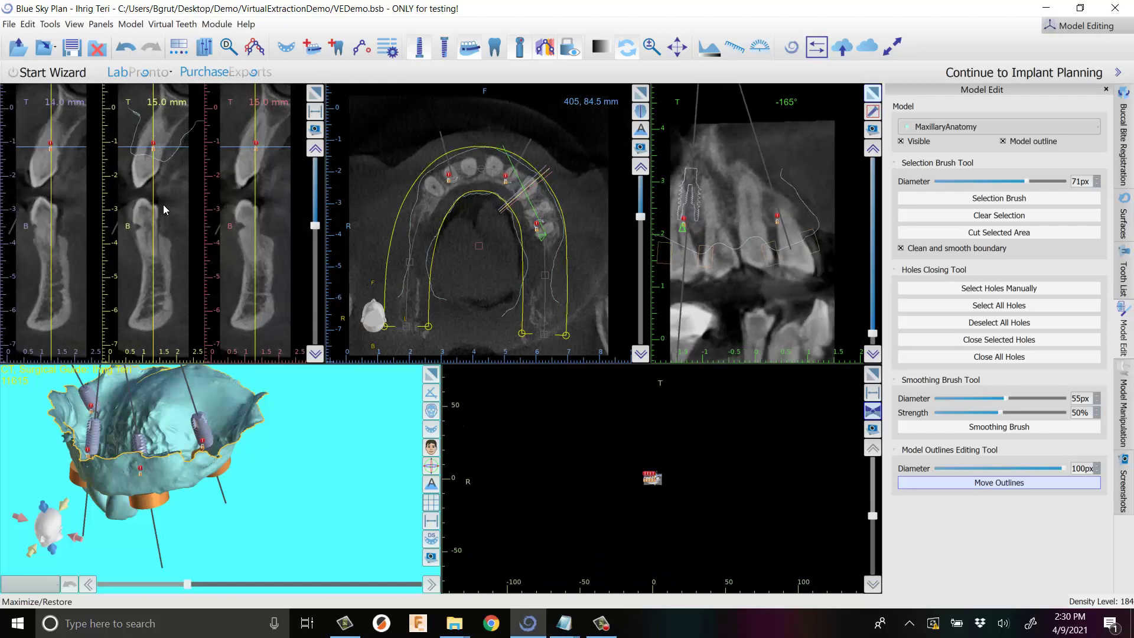
{"action": "scroll", "coordinate": [163, 209], "scroll_direction": "down", "scroll_amount": 1}
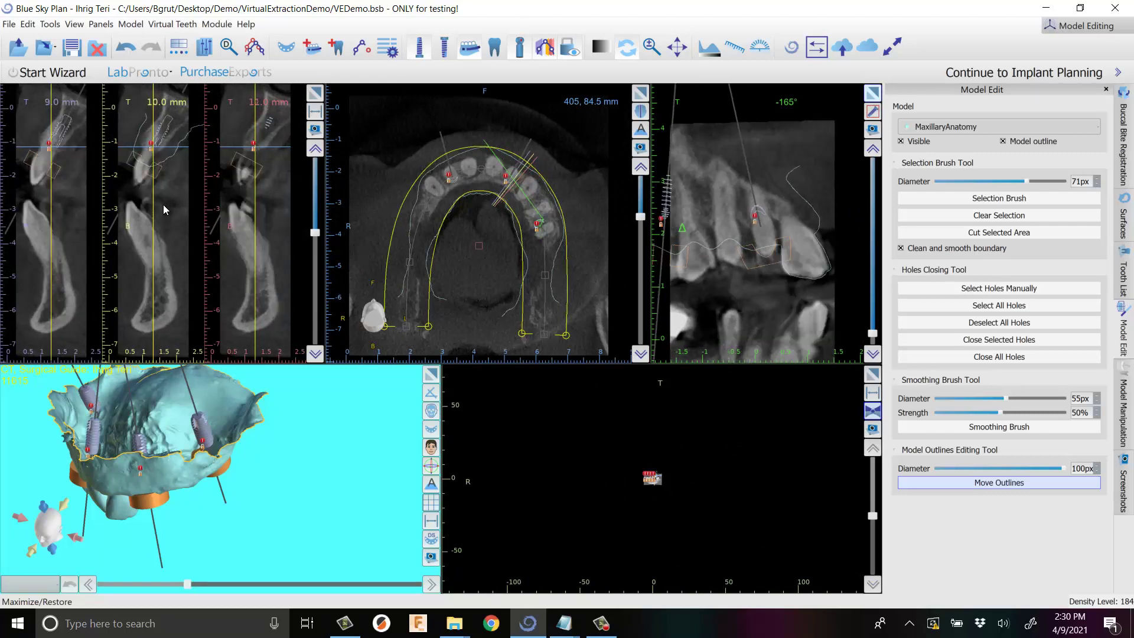
{"action": "scroll", "coordinate": [163, 204], "scroll_direction": "up", "scroll_amount": 1}
{"action": "scroll", "coordinate": [163, 205], "scroll_direction": "down", "scroll_amount": 1}
{"action": "scroll", "coordinate": [163, 205], "scroll_direction": "up", "scroll_amount": 6}
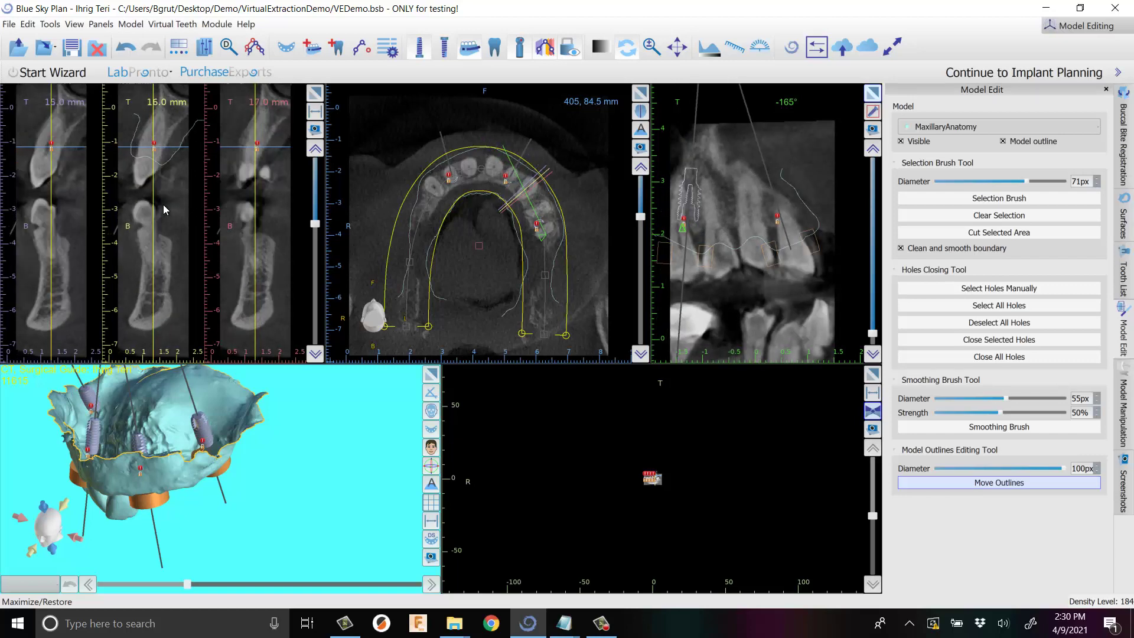
{"action": "scroll", "coordinate": [164, 209], "scroll_direction": "up", "scroll_amount": 8}
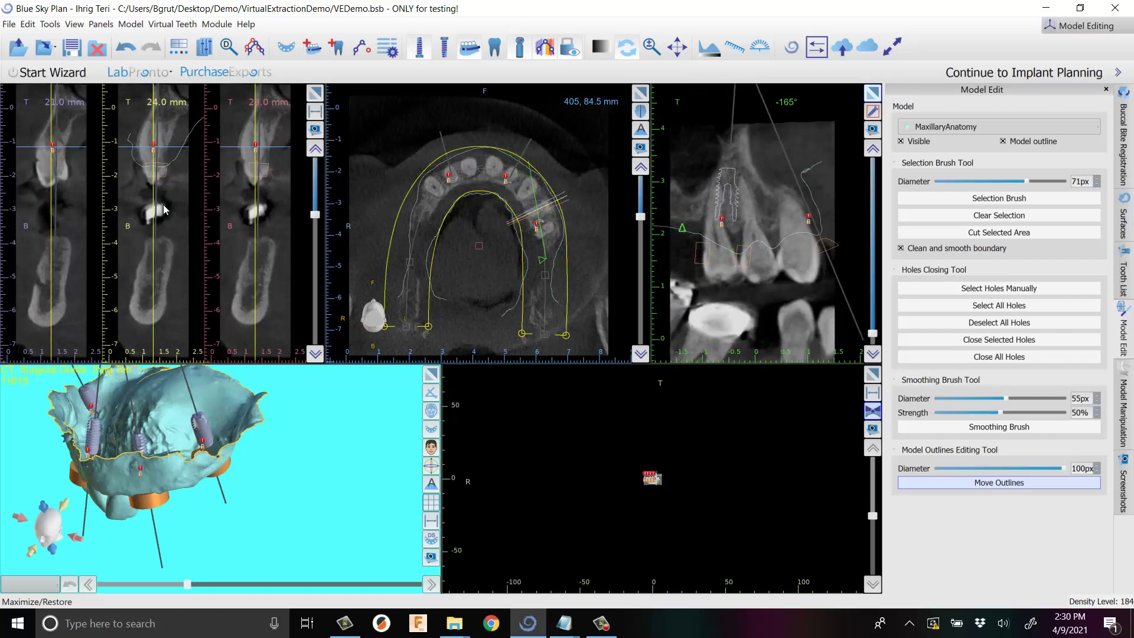
{"action": "scroll", "coordinate": [164, 209], "scroll_direction": "down", "scroll_amount": 2}
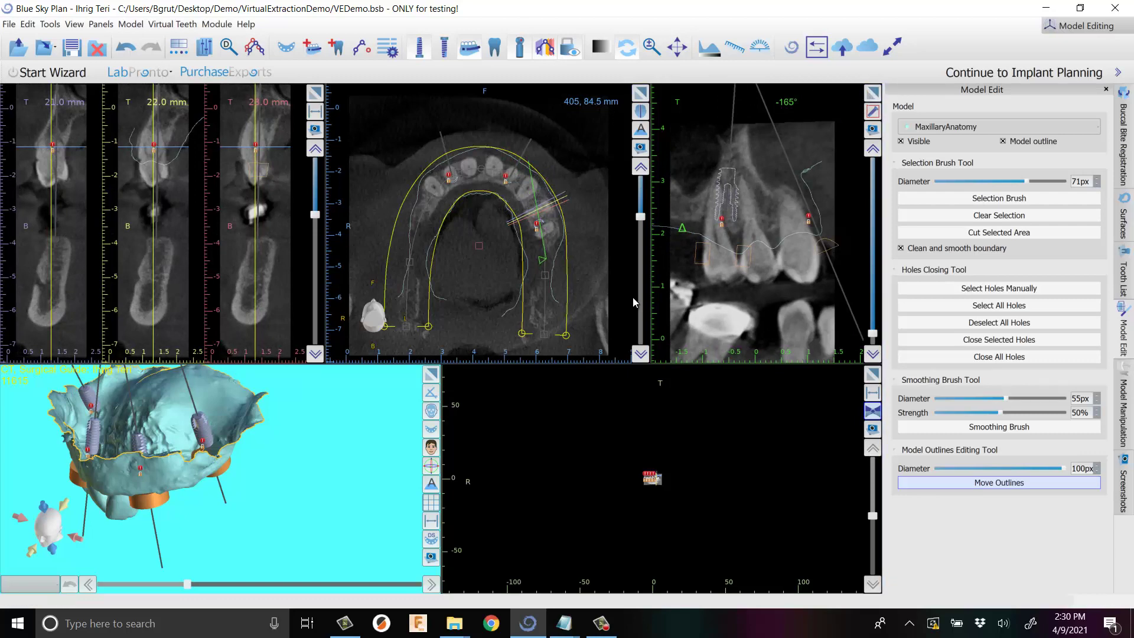
Enlarge the tangential slice at the second tooth and raise the outline across its root at -125°.
{"action": "left_click", "coordinate": [873, 92]}
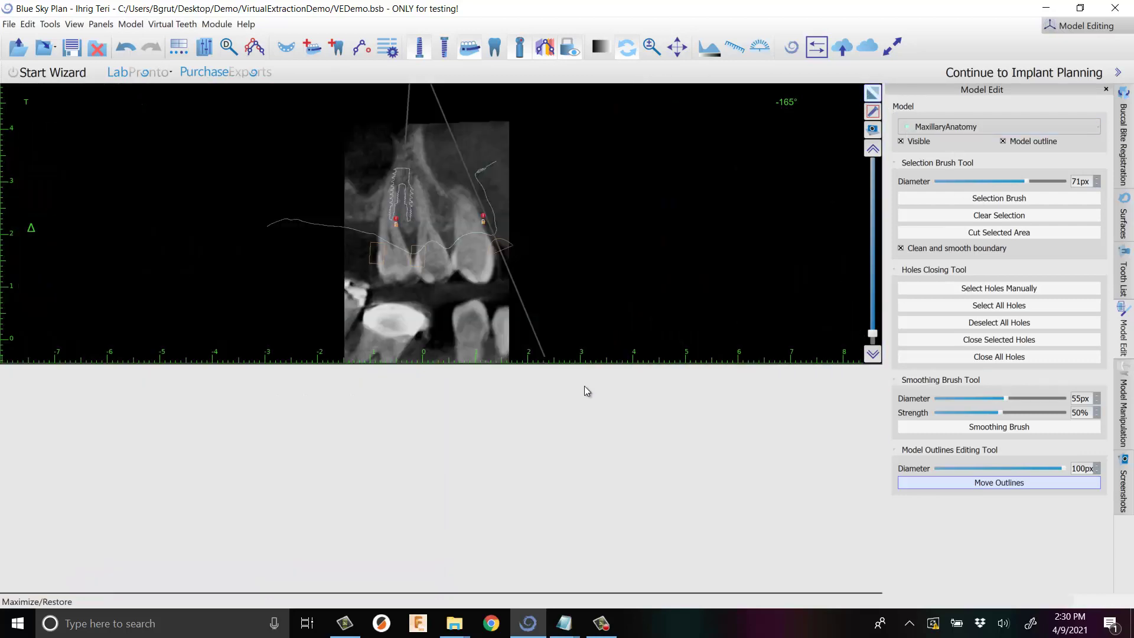
{"action": "scroll", "coordinate": [452, 388], "scroll_direction": "down", "scroll_amount": 3}
{"action": "scroll", "coordinate": [450, 388], "scroll_direction": "up", "scroll_amount": 1}
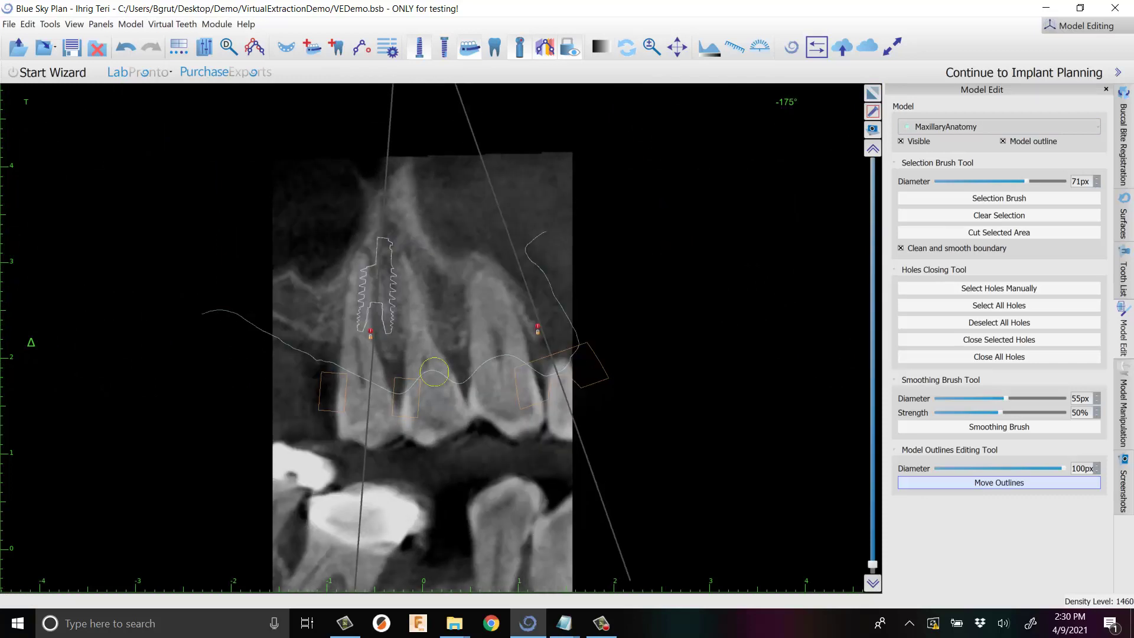
{"action": "scroll", "coordinate": [428, 381], "scroll_direction": "up", "scroll_amount": 10}
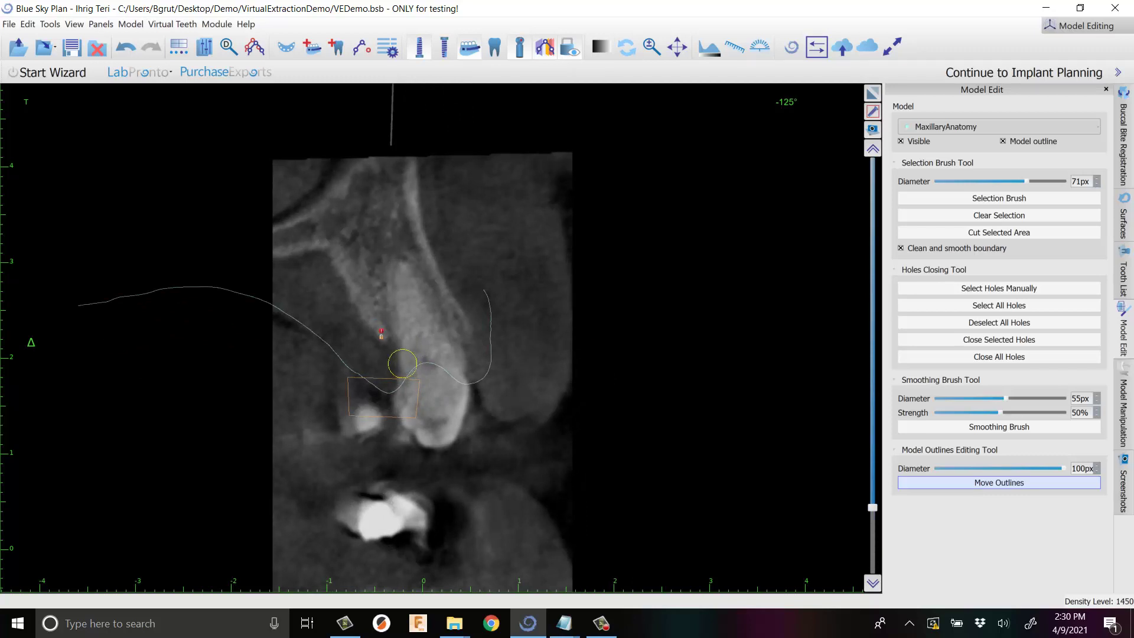
{"action": "left_click_drag", "start_coordinate": [440, 361], "coordinate": [439, 355]}
Adjust the outline beside the second tooth on the -50° slice, and check its shape through the rotated slices.
{"action": "scroll", "coordinate": [441, 374], "scroll_direction": "up", "scroll_amount": 5}
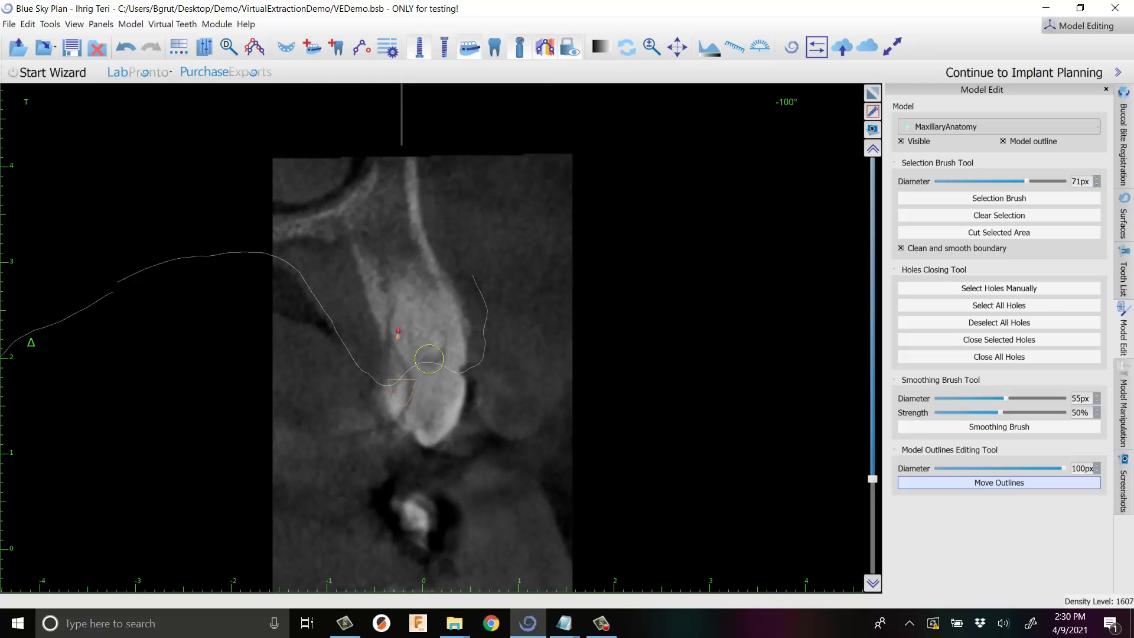
{"action": "scroll", "coordinate": [424, 393], "scroll_direction": "up", "scroll_amount": 7}
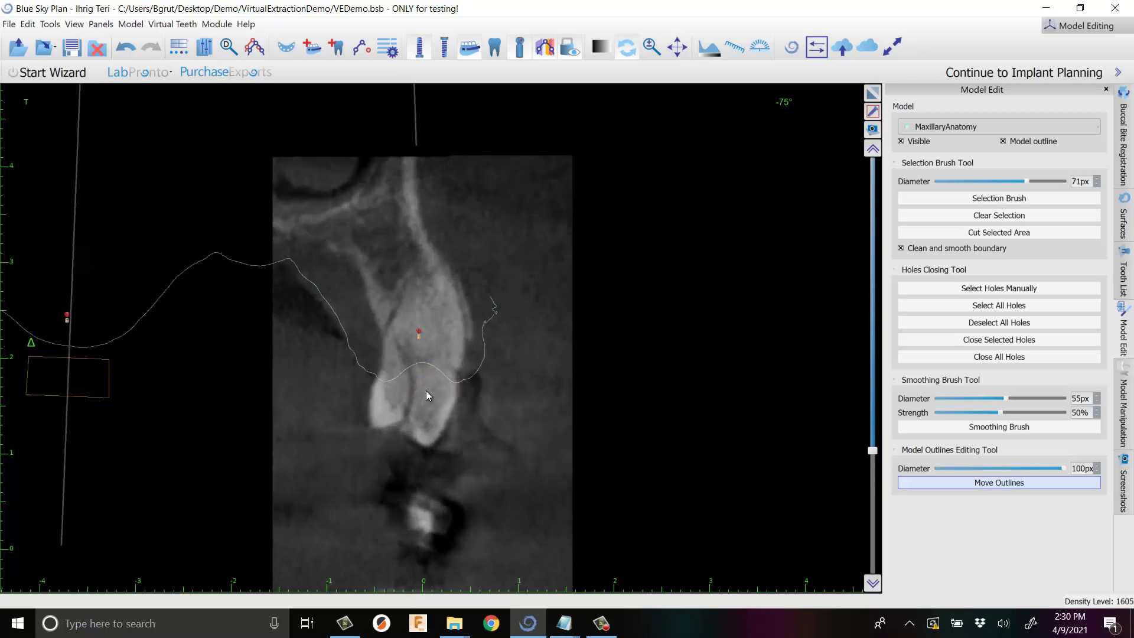
{"action": "scroll", "coordinate": [426, 393], "scroll_direction": "up", "scroll_amount": 3}
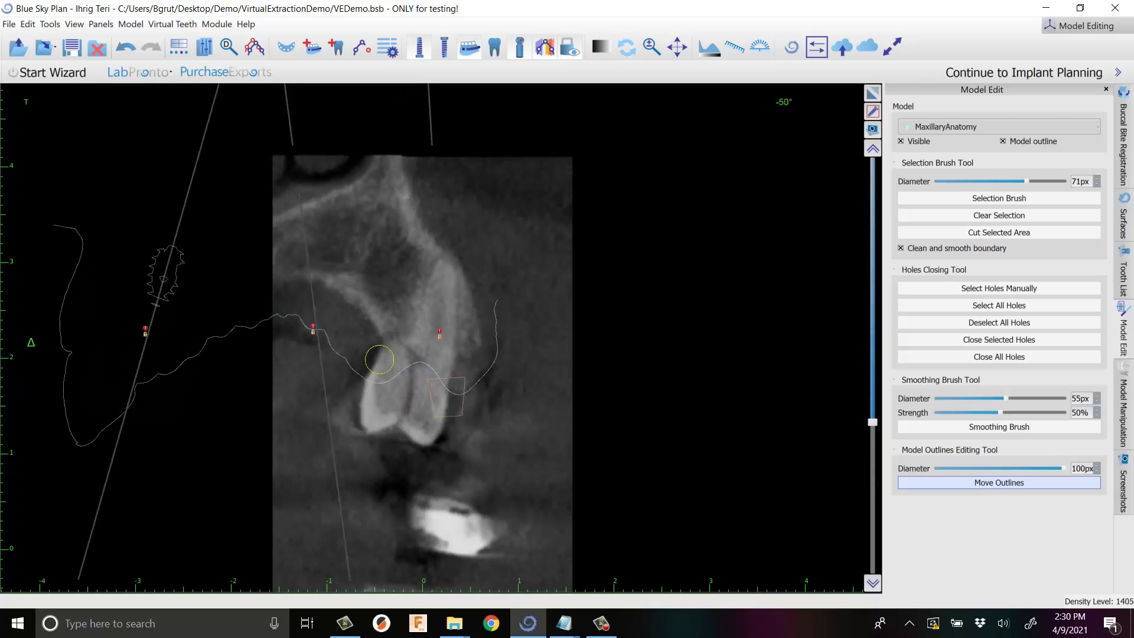
{"action": "left_click_drag", "start_coordinate": [379, 360], "coordinate": [363, 351]}
{"action": "scroll", "coordinate": [419, 375], "scroll_direction": "down", "scroll_amount": 5}
{"action": "scroll", "coordinate": [419, 376], "scroll_direction": "down", "scroll_amount": 12}
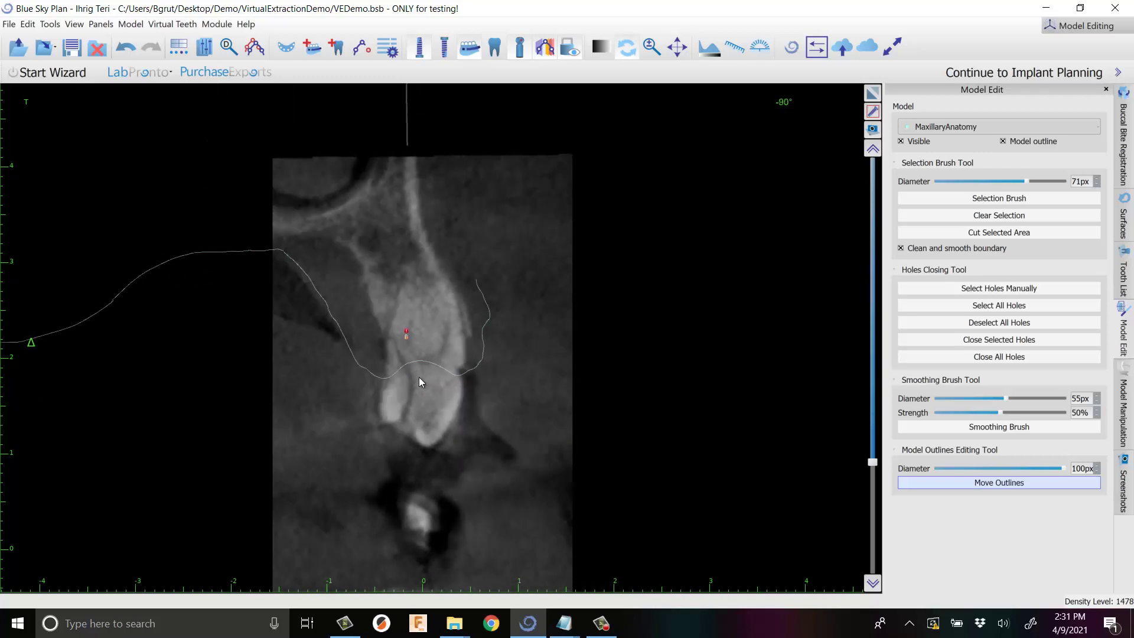
{"action": "scroll", "coordinate": [419, 378], "scroll_direction": "down", "scroll_amount": 9}
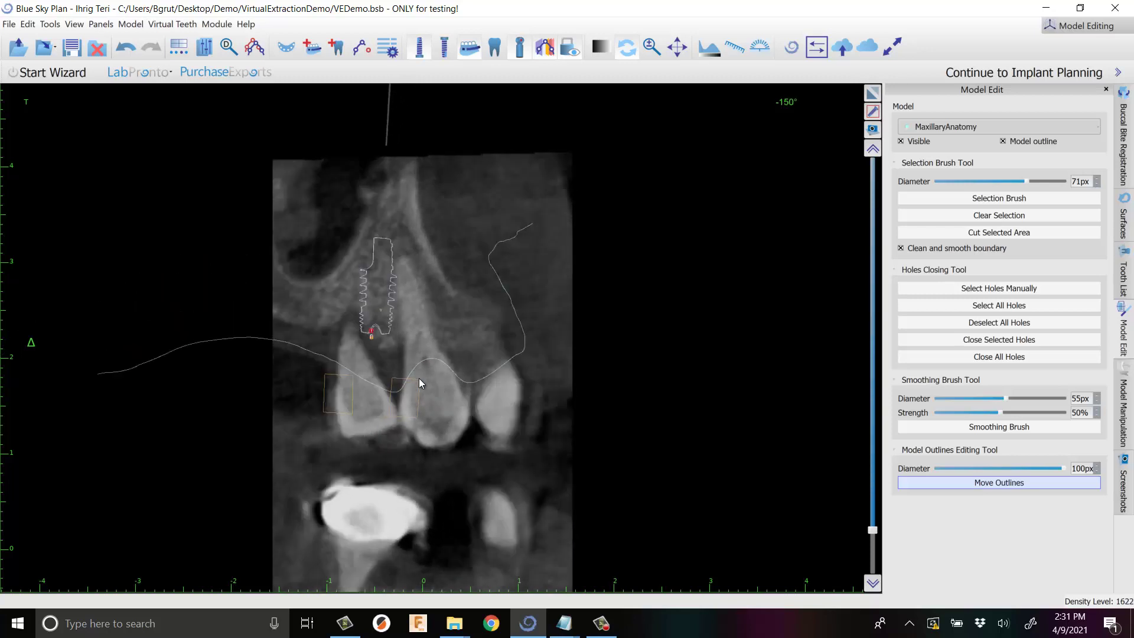
Enlarge the 3D view, hide the maxillary implants, and turn the model to inspect the reshaped sockets from the occlusal side.
{"action": "left_click", "coordinate": [872, 93]}
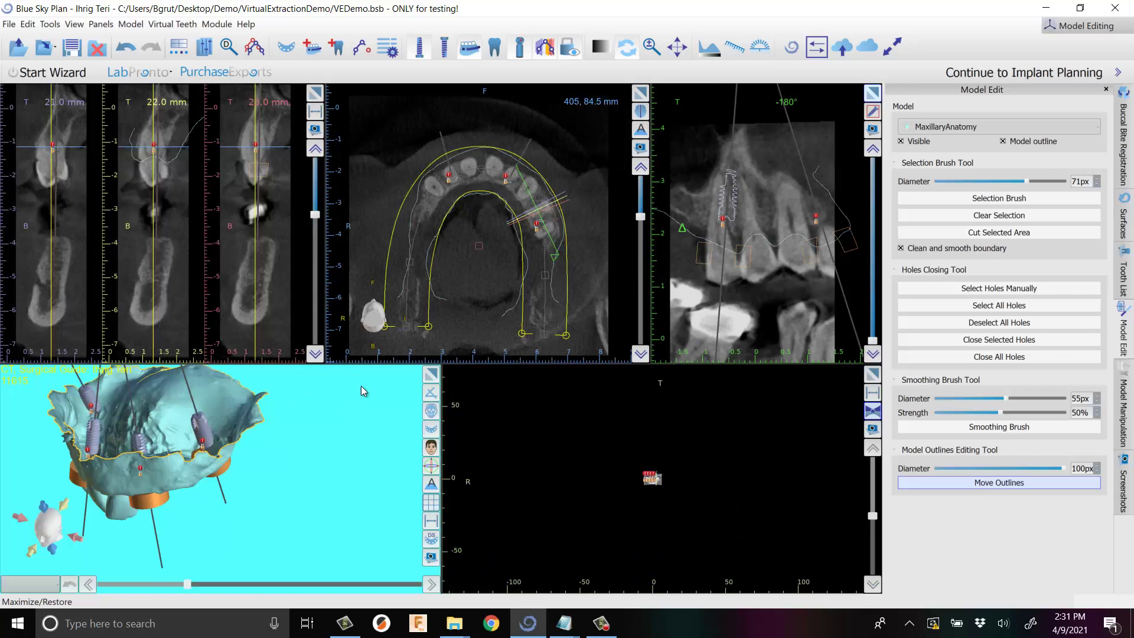
{"action": "left_click", "coordinate": [430, 374]}
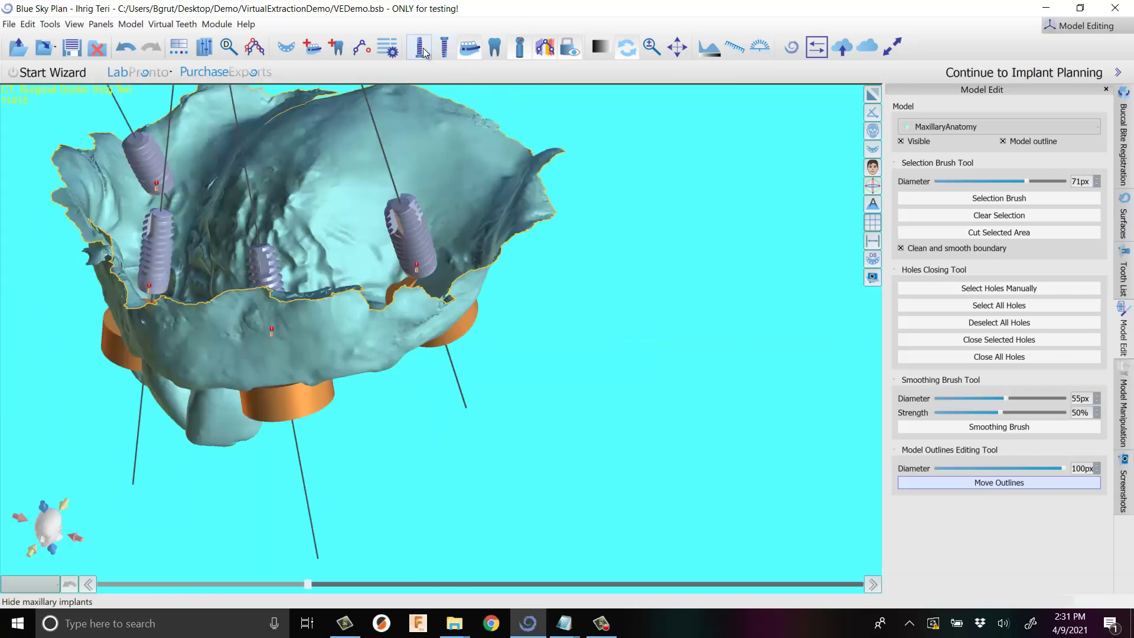
{"action": "left_click", "coordinate": [419, 52]}
{"action": "left_click_drag", "start_coordinate": [372, 466], "coordinate": [338, 350]}
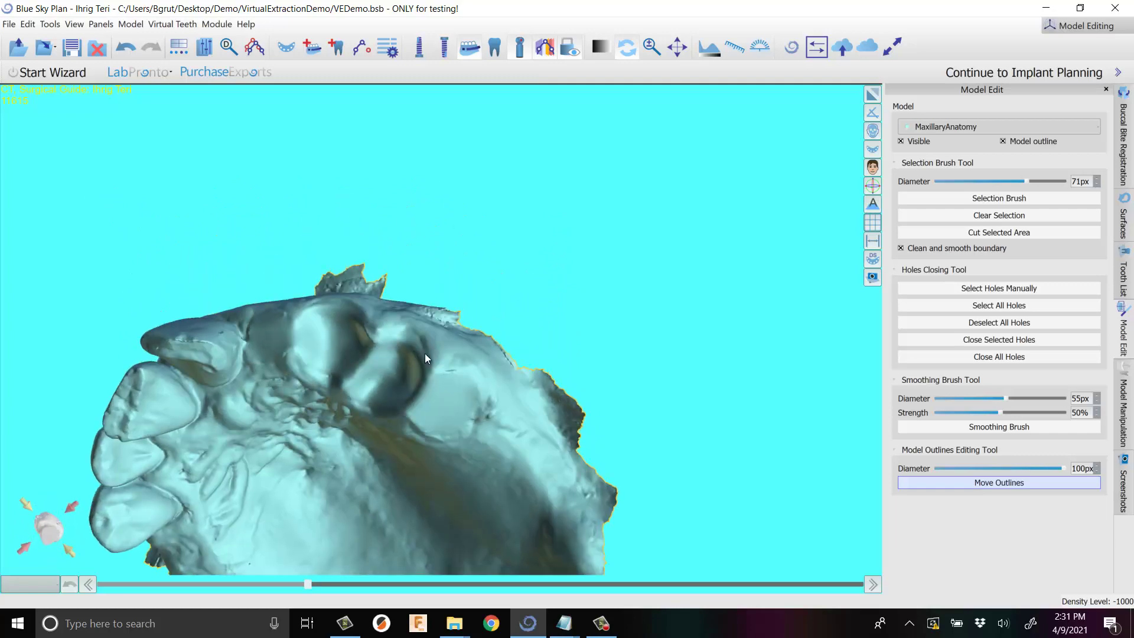
Stop outline editing and touch up the ridge beside the last remaining tooth with the Smoothing Brush.
{"action": "left_click_drag", "start_coordinate": [425, 357], "coordinate": [449, 342]}
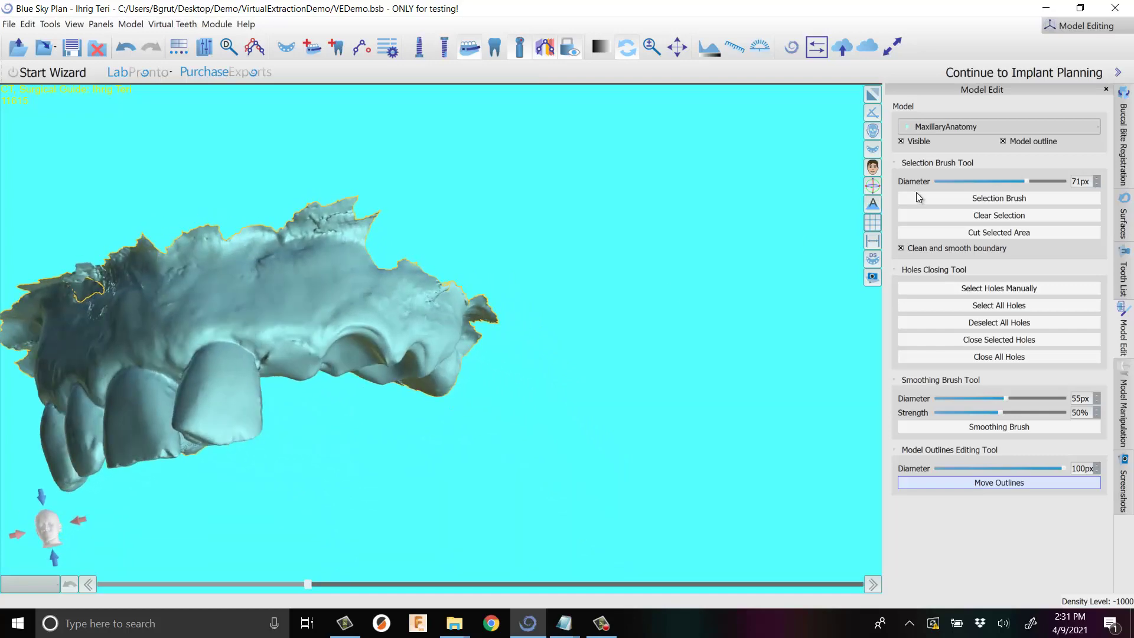
{"action": "left_click_drag", "start_coordinate": [661, 219], "coordinate": [581, 289]}
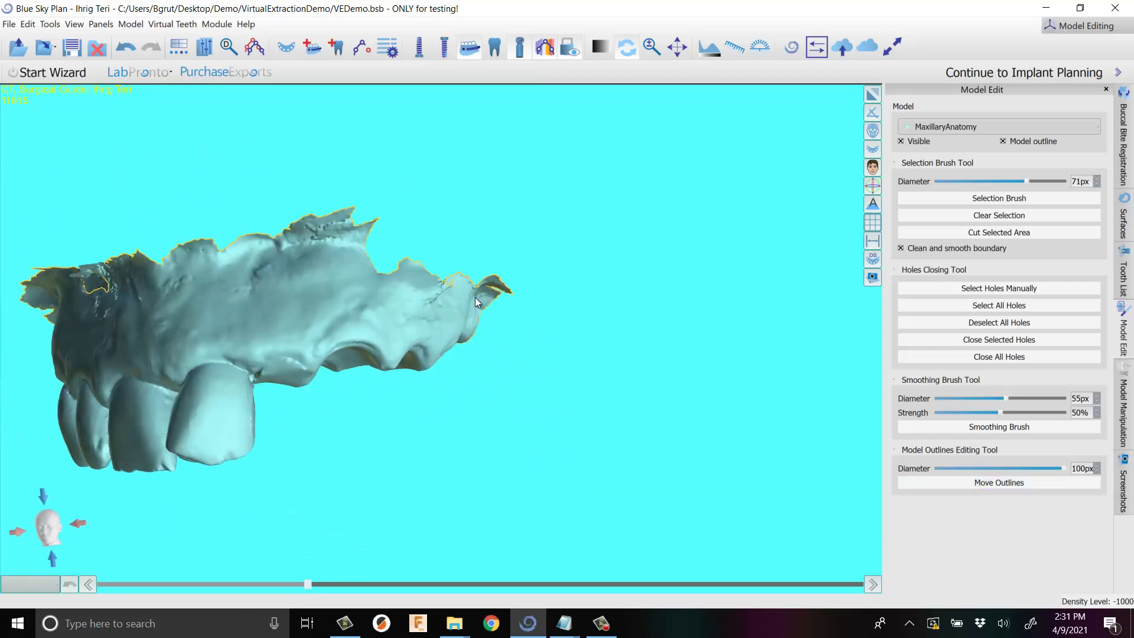
{"action": "mouse_move", "coordinate": [475, 297]}
{"action": "left_mouse_down"}
{"action": "mouse_move", "coordinate": [472, 560]}
{"action": "mouse_move", "coordinate": [398, 279]}
{"action": "mouse_move", "coordinate": [538, 368]}
{"action": "mouse_move", "coordinate": [593, 133]}
{"action": "mouse_move", "coordinate": [524, 310]}
{"action": "mouse_move", "coordinate": [618, 427]}
{"action": "mouse_move", "coordinate": [645, 389]}
{"action": "mouse_move", "coordinate": [913, 438]}
{"action": "left_mouse_up"}
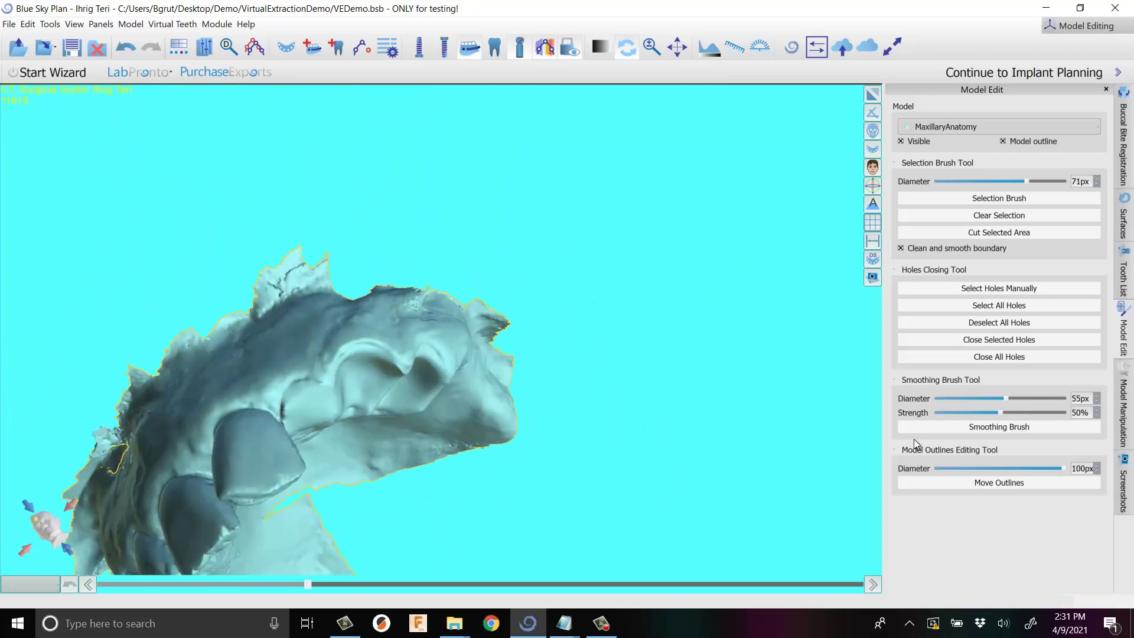
{"action": "left_click", "coordinate": [934, 425]}
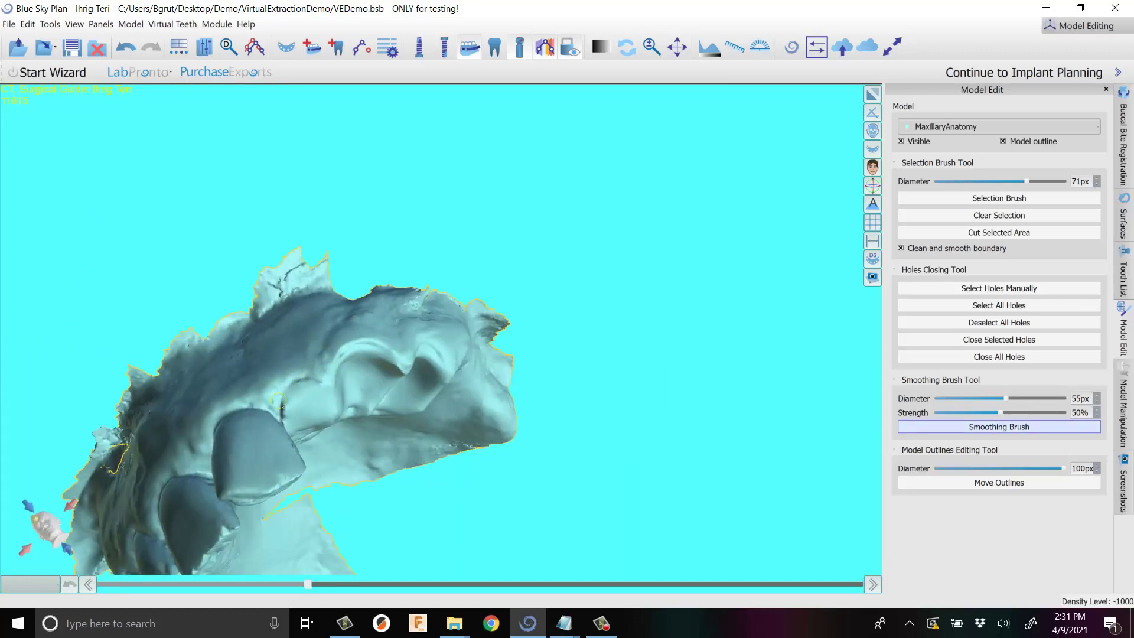
{"action": "left_click", "coordinate": [973, 432]}
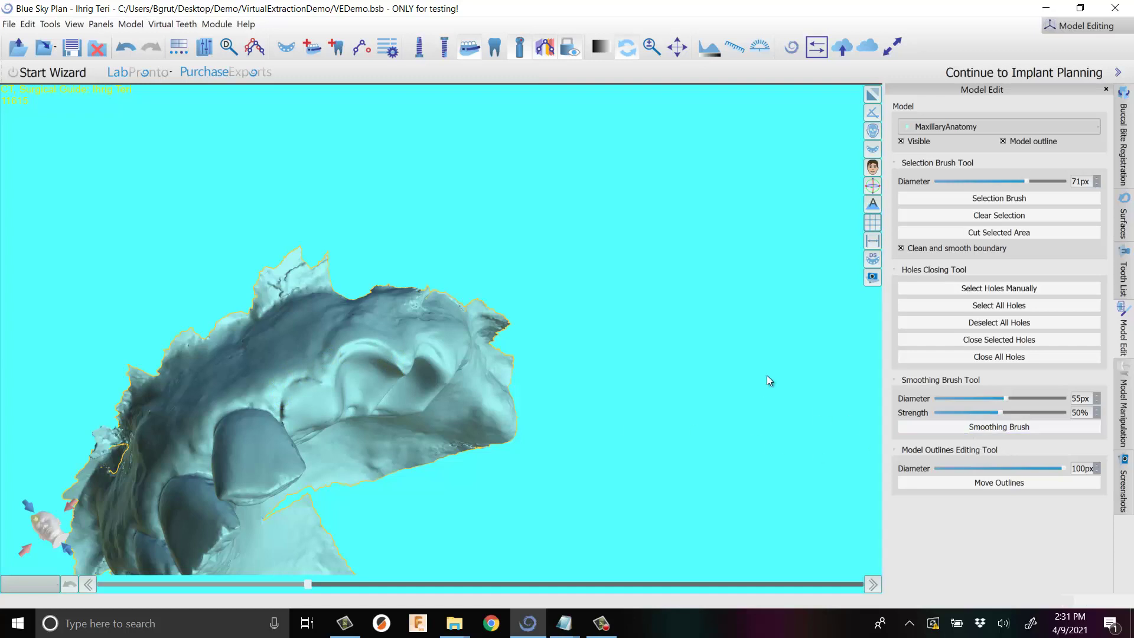
Return briefly to the multi-view layout, enlarge the 3D view again, and inspect the reshaped maxilla from the buccal side and above.
{"action": "left_click_drag", "start_coordinate": [598, 330], "coordinate": [980, 47]}
{"action": "left_click", "coordinate": [873, 94]}
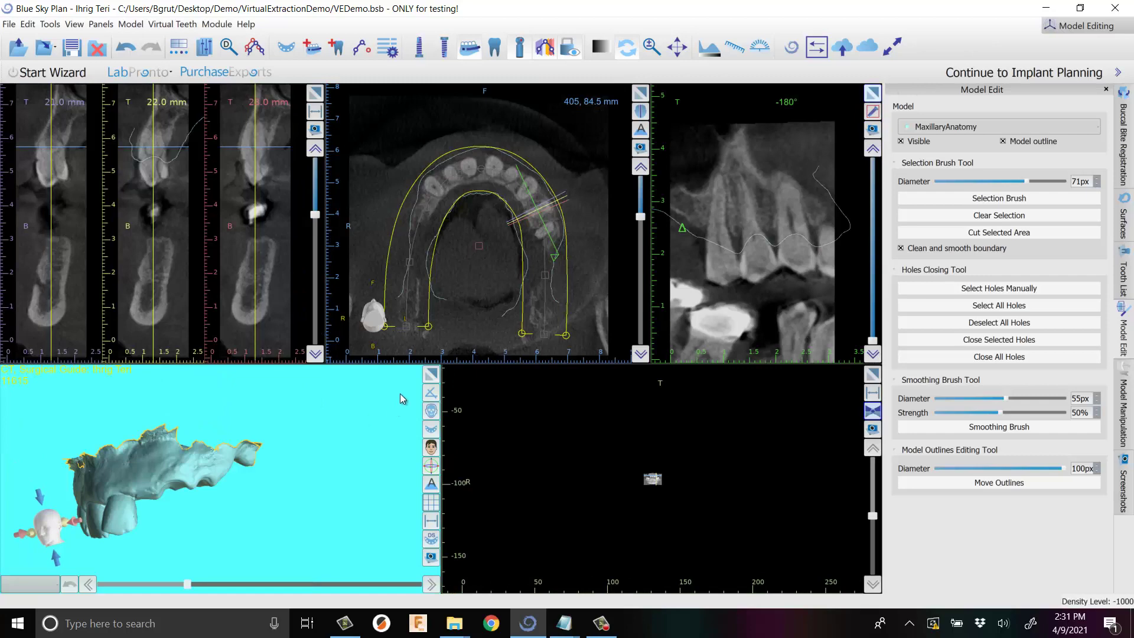
{"action": "left_click", "coordinate": [431, 374]}
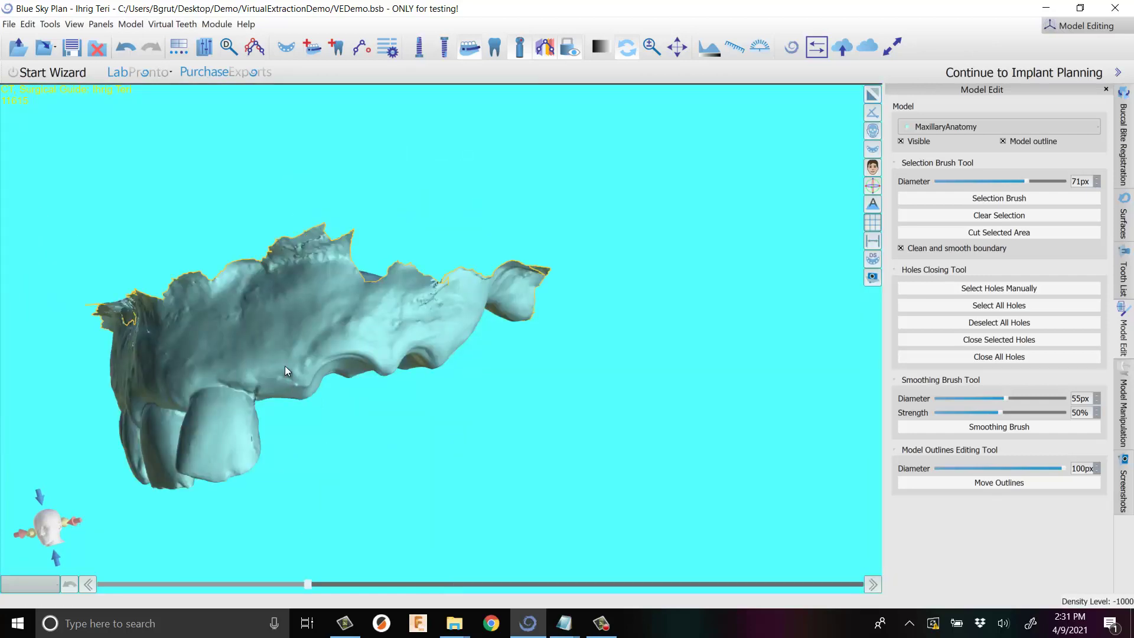
{"action": "left_click_drag", "start_coordinate": [285, 367], "coordinate": [264, 382]}
{"action": "left_click_drag", "start_coordinate": [483, 319], "coordinate": [525, 231]}
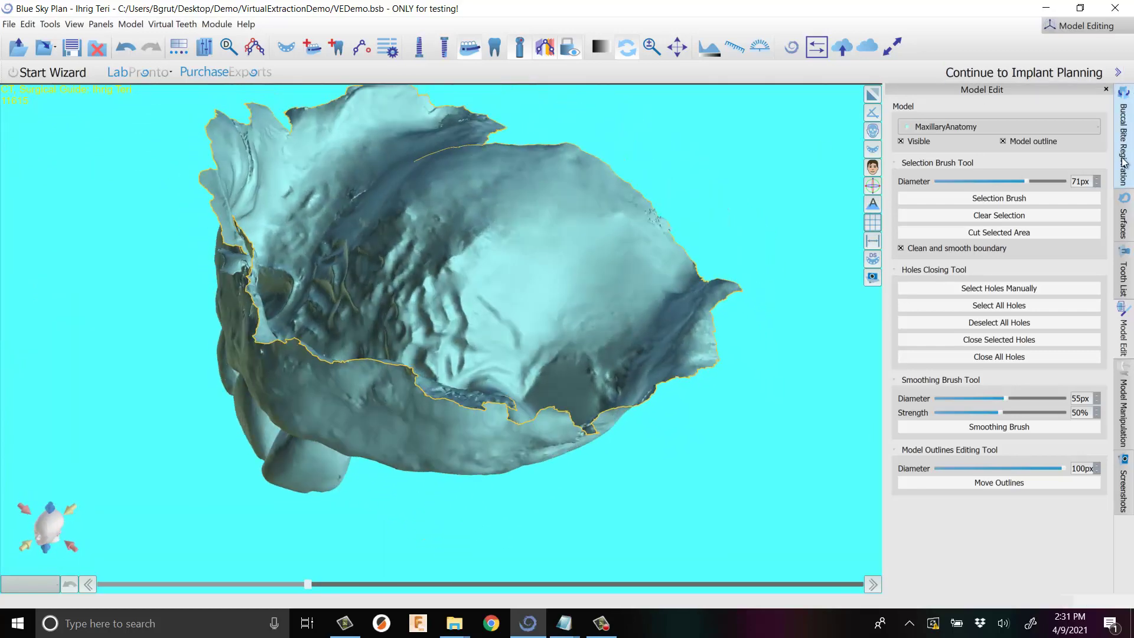
Bring up the list of STL and CT surfaces and turn the edited maxillary model to examine the ridge from the buccal side.
{"action": "left_click", "coordinate": [1123, 222]}
{"action": "left_click_drag", "start_coordinate": [474, 373], "coordinate": [494, 197]}
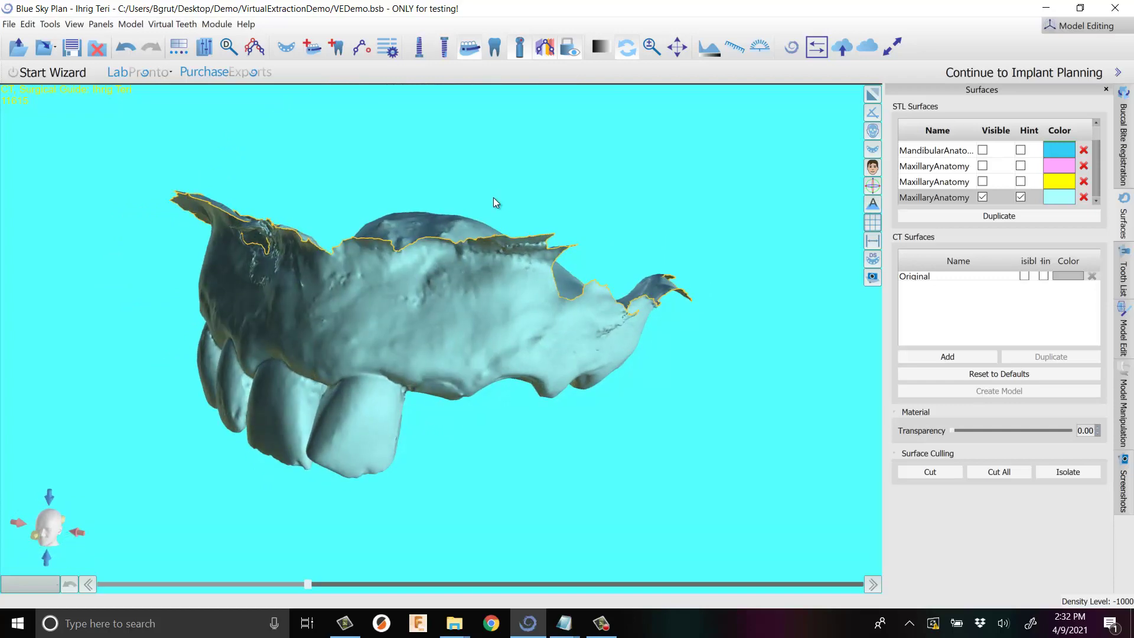
{"action": "left_click_drag", "start_coordinate": [402, 387], "coordinate": [485, 261]}
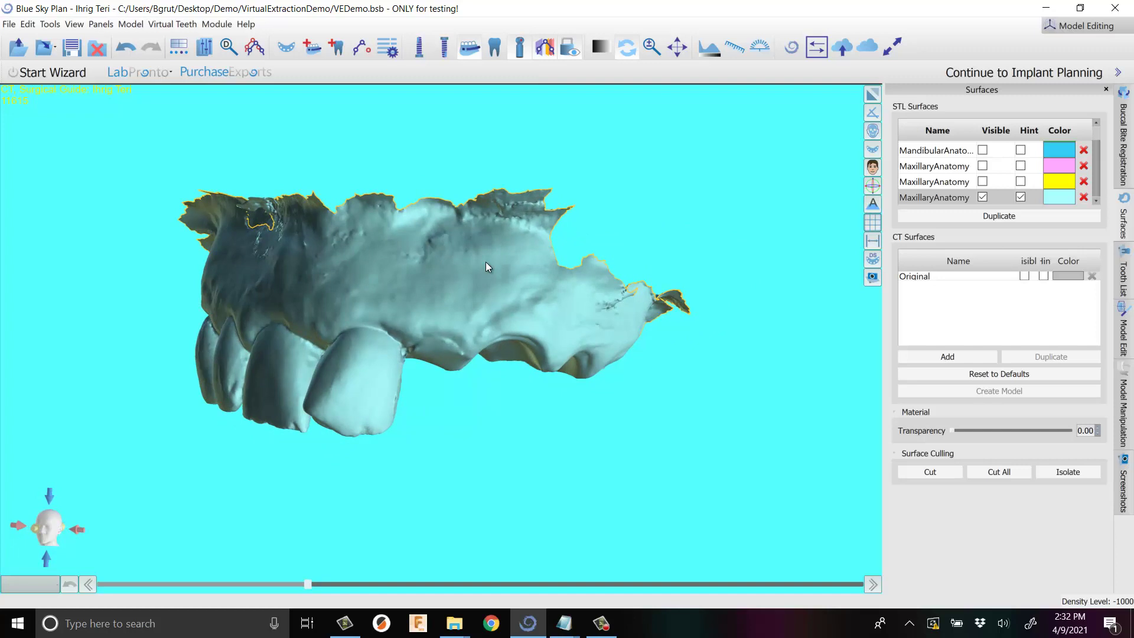
{"action": "mouse_move", "coordinate": [483, 267]}
{"action": "left_mouse_down"}
{"action": "mouse_move", "coordinate": [378, 279]}
{"action": "mouse_move", "coordinate": [383, 205]}
{"action": "mouse_move", "coordinate": [472, 280]}
{"action": "left_mouse_up"}
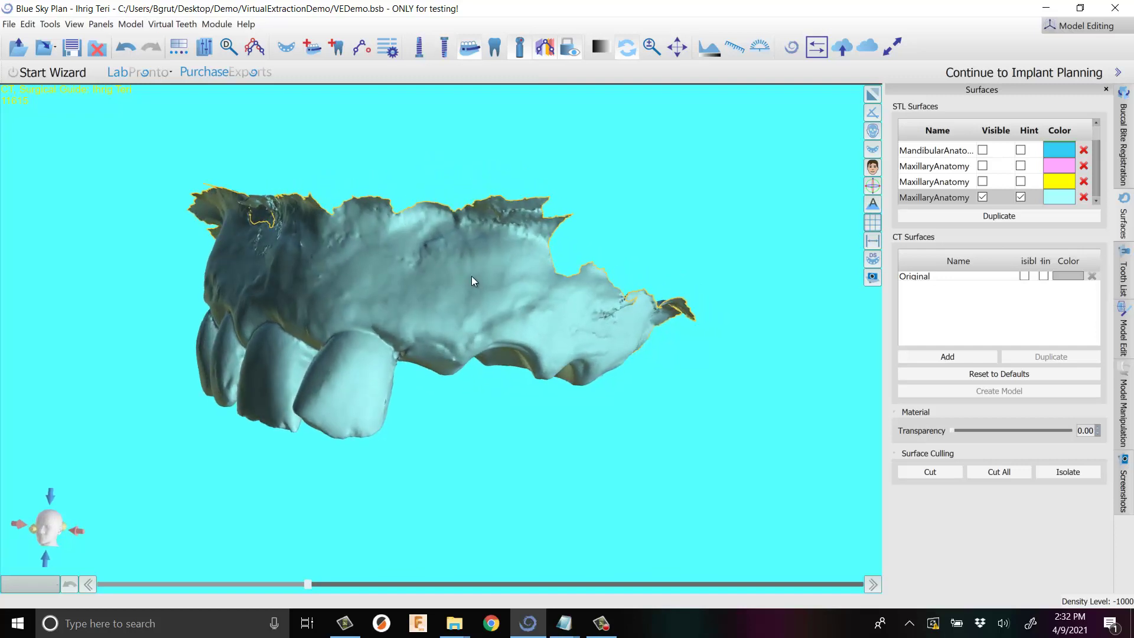